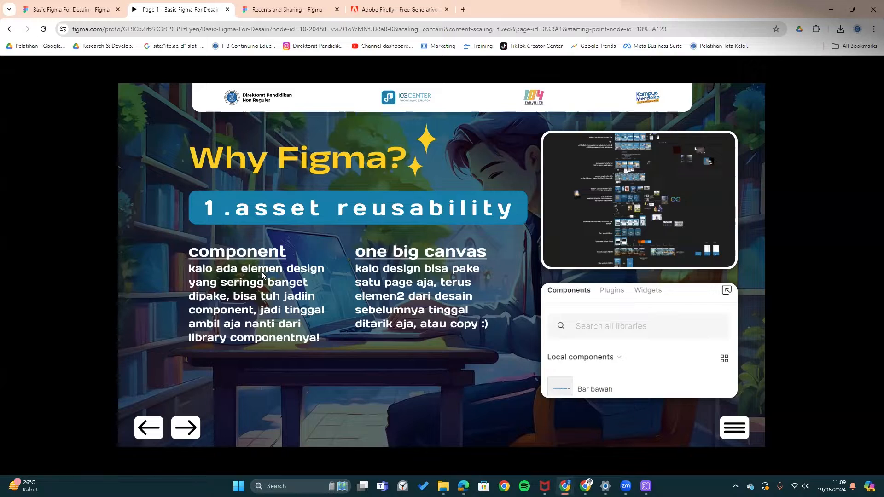
- Switch to the Basic Figma For Desain tab and add a new blank tab in second position
left_click(69, 8)
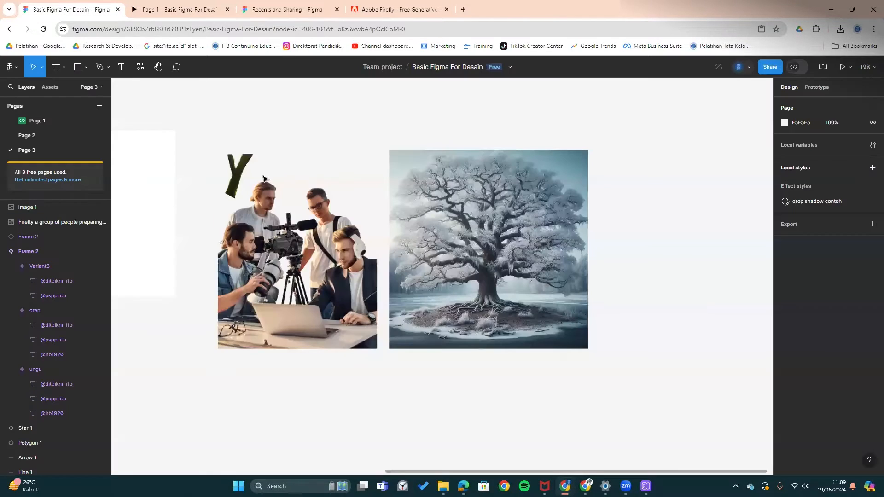
scroll(263, 179, "down", 10)
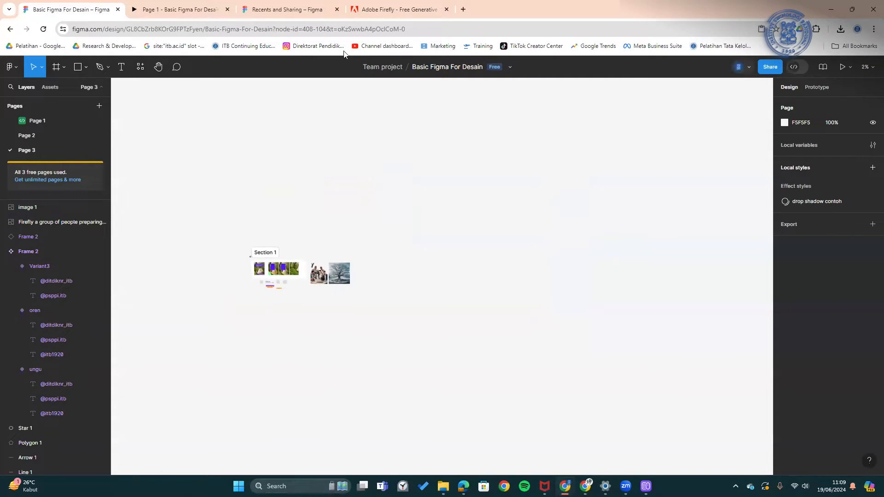
scroll(321, 251, "down", 2)
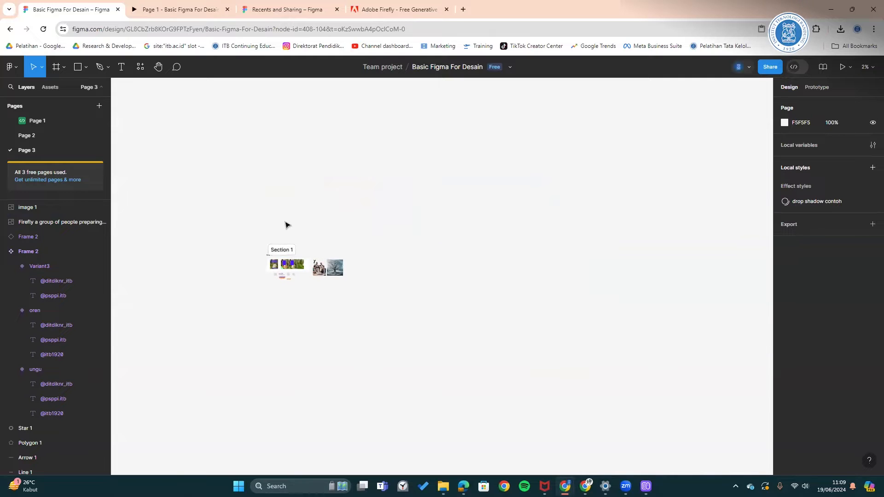
left_click(463, 9)
left_click_drag(465, 11, 152, 10)
- Open Template Postingan ICE Center via 'templ' and scroll through its post frames to the last rows
type("templ")
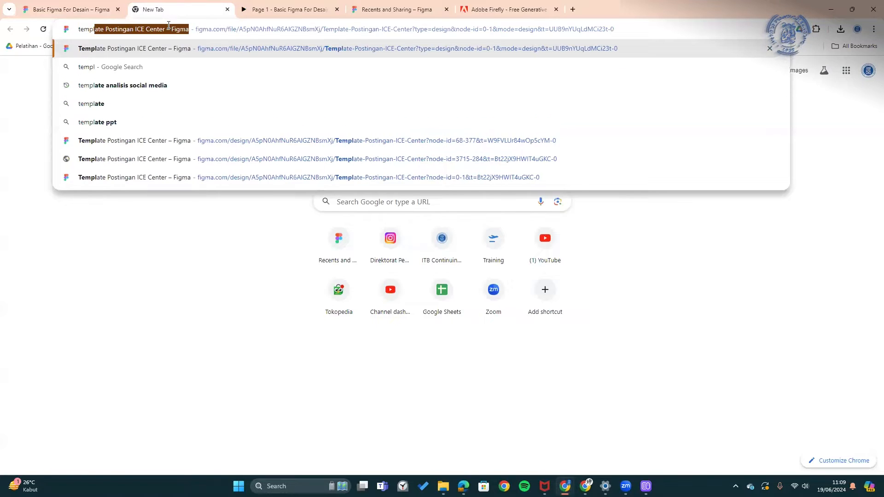
key("Return")
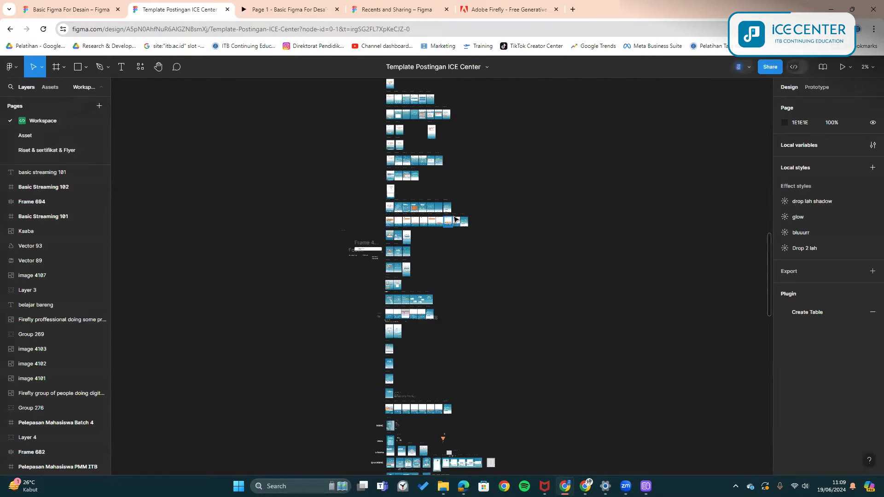
left_click_drag(503, 205, 486, 273)
scroll(485, 272, "up", 9)
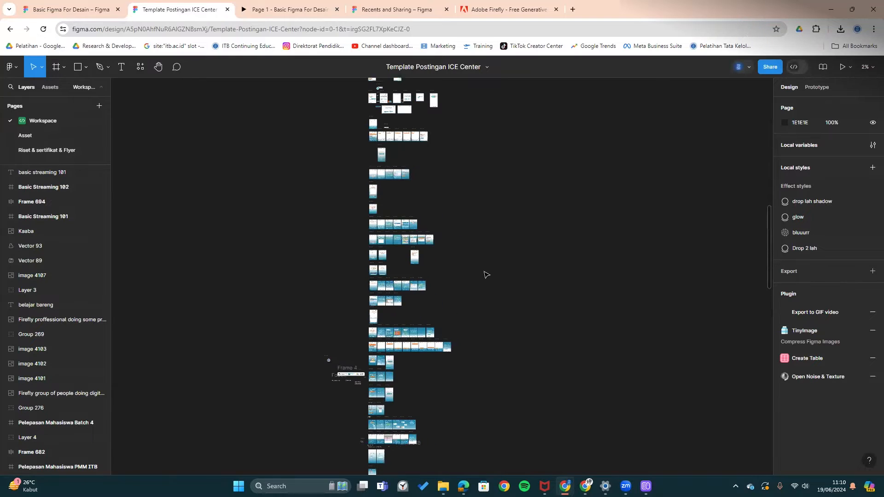
scroll(483, 267, "up", 3)
right_click(484, 267)
left_click(553, 233)
scroll(502, 239, "up", 2)
scroll(501, 238, "up", 7)
scroll(501, 238, "down", 20)
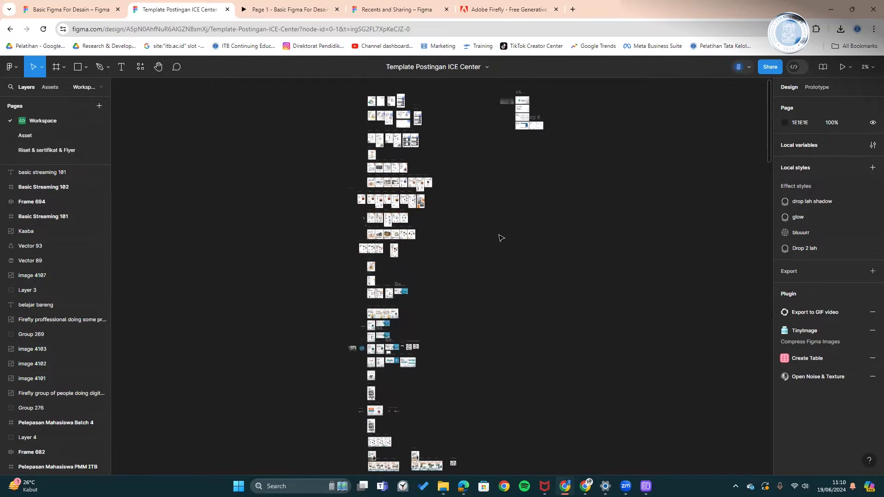
scroll(501, 237, "down", 15)
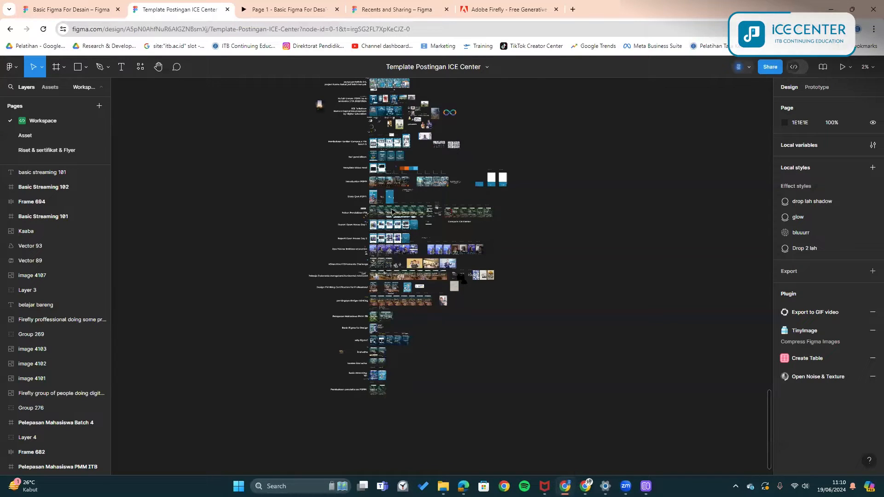
left_click(293, 6)
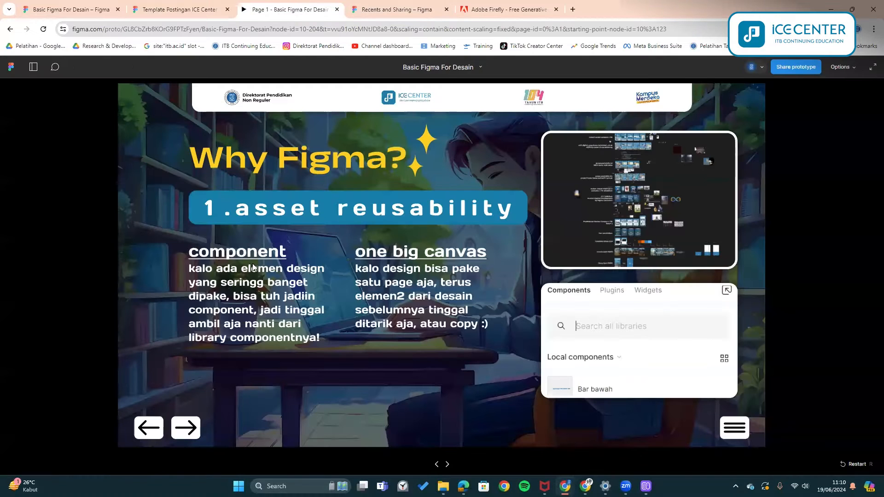
- Advance the prototype to the '2. simplicity' slide, then recentre Section 1 in the design
left_click(195, 426)
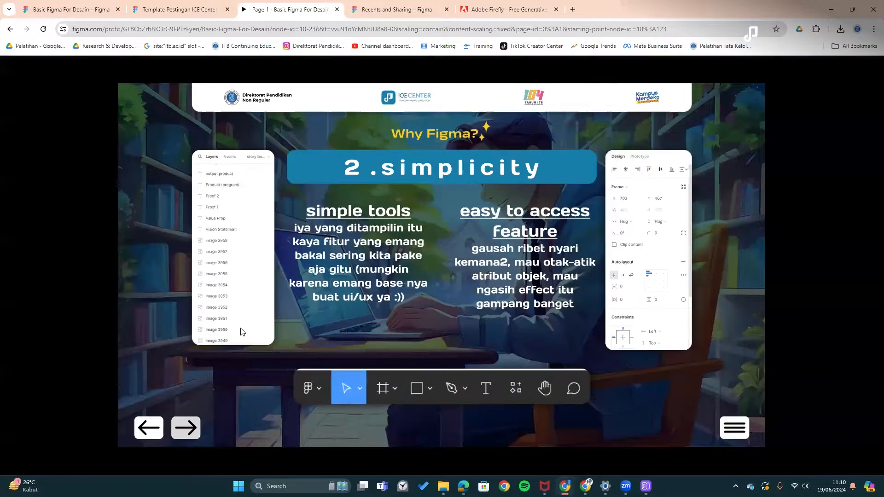
left_click(90, 5)
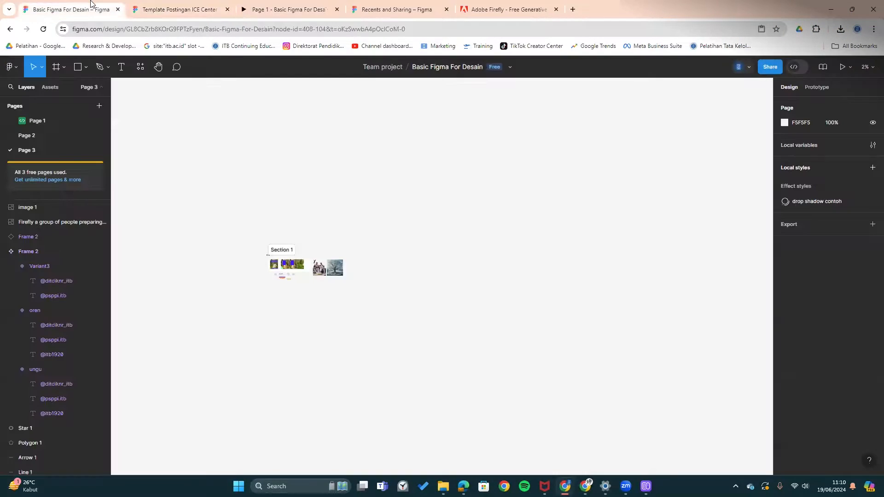
scroll(302, 283, "up", 5)
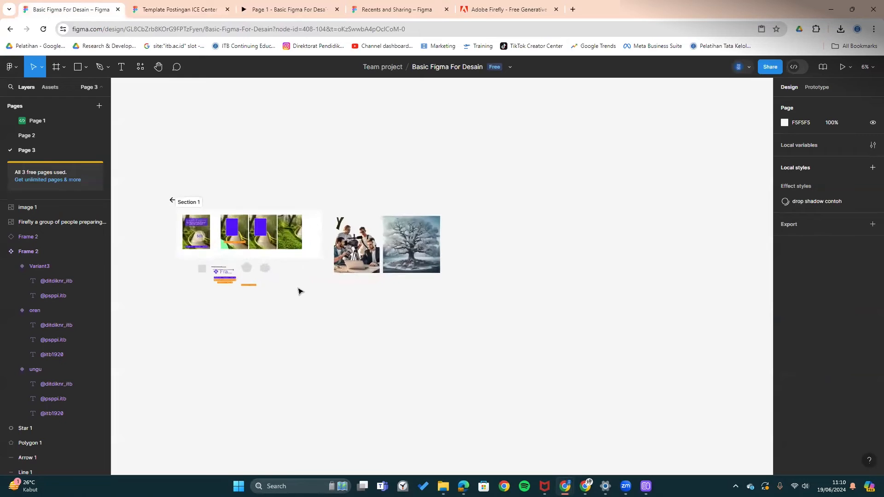
scroll(298, 312, "up", 3)
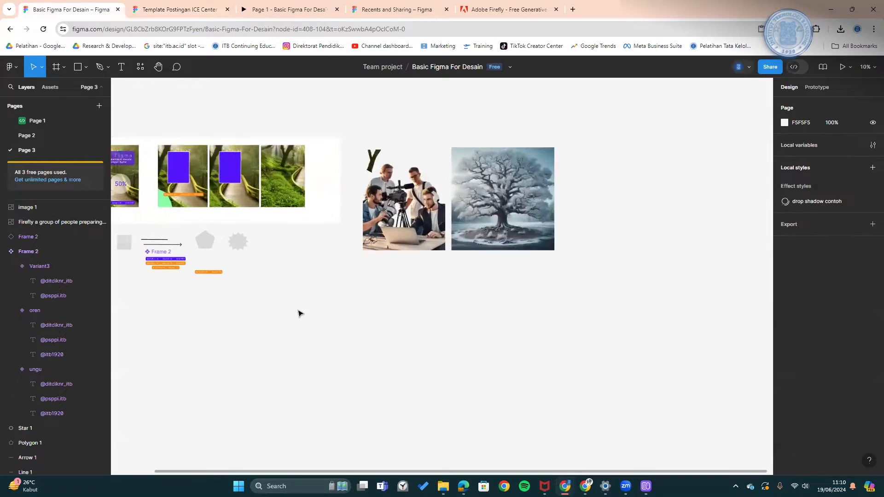
scroll(298, 312, "up", 2)
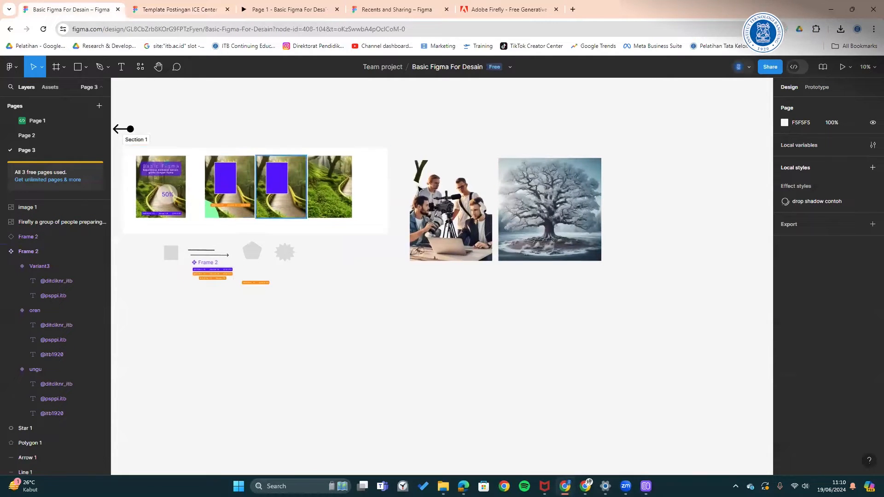
mouse_move(416, 315)
left_mouse_down()
mouse_move(434, 316)
mouse_move(401, 322)
left_mouse_up()
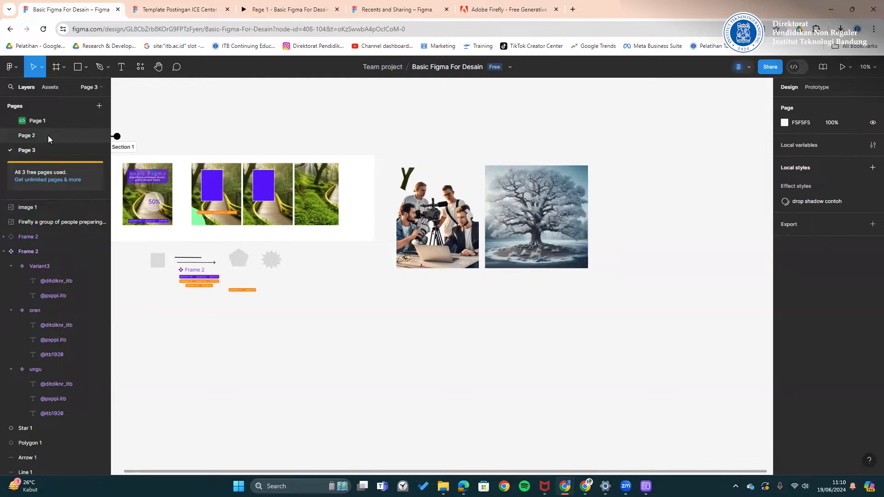
- Collapse the Frame 2, Mask group and Section 1 layer groups
left_click(4, 251)
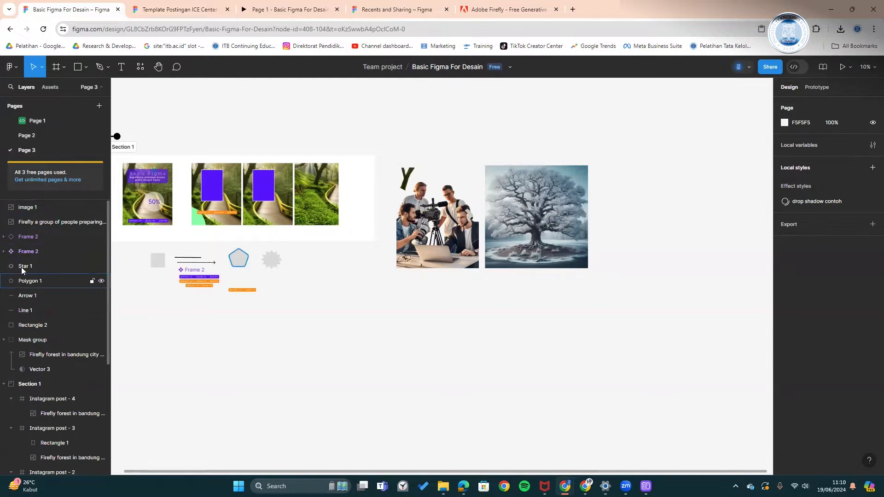
left_click_drag(141, 303, 196, 295)
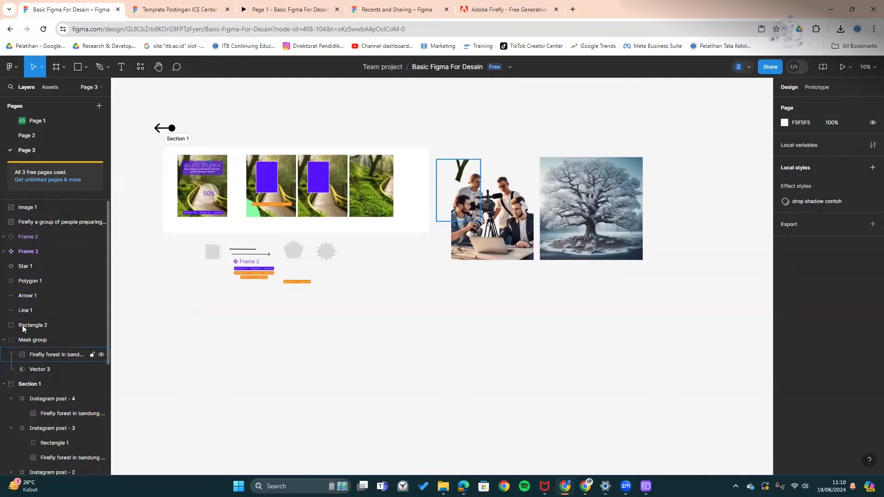
scroll(19, 349, "down", 2)
left_click(3, 247)
left_click(4, 263)
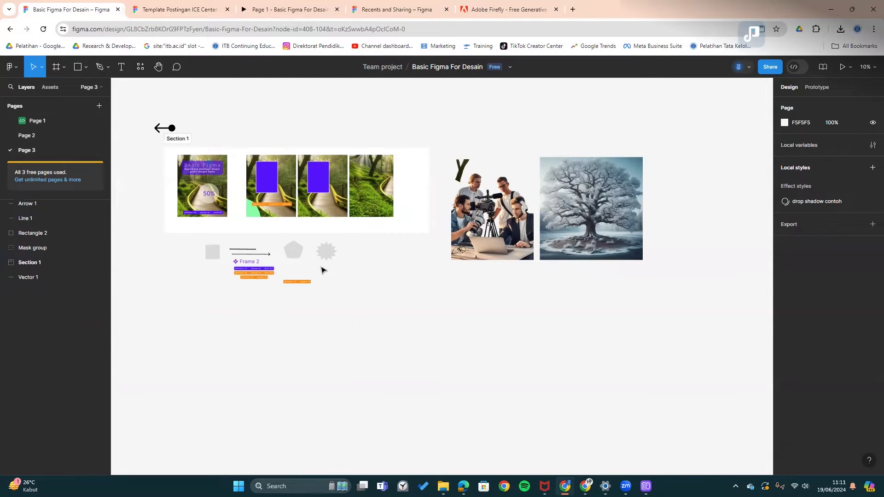
left_click(252, 6)
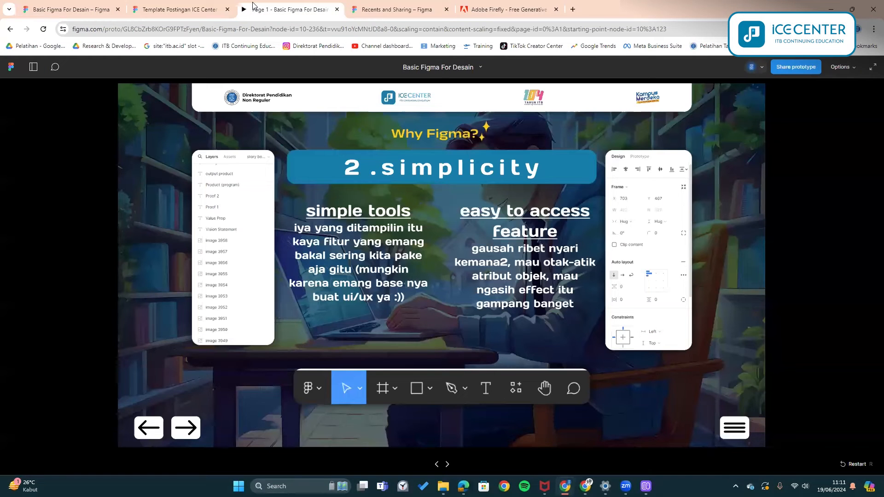
- Advance the prototype to the slide covering points 3 to 6, then revisit the design
left_click(187, 428)
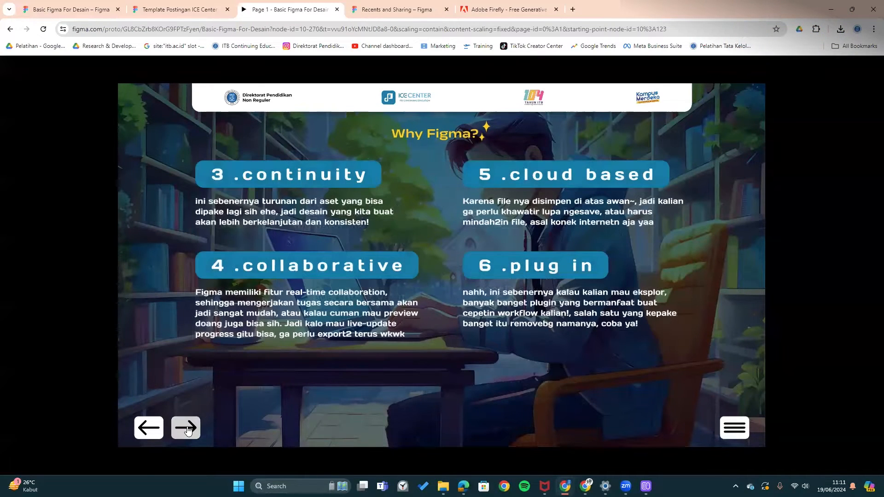
left_click(102, 4)
scroll(401, 300, "down", 3)
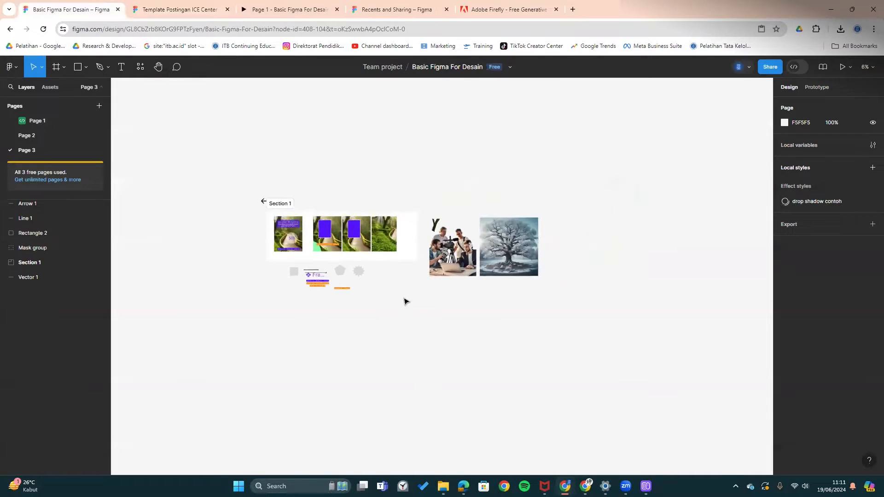
scroll(405, 302, "down", 2)
- Scroll the Template Postingan ICE Center canvas down to the Basic Figma for Design row
left_click(141, 6)
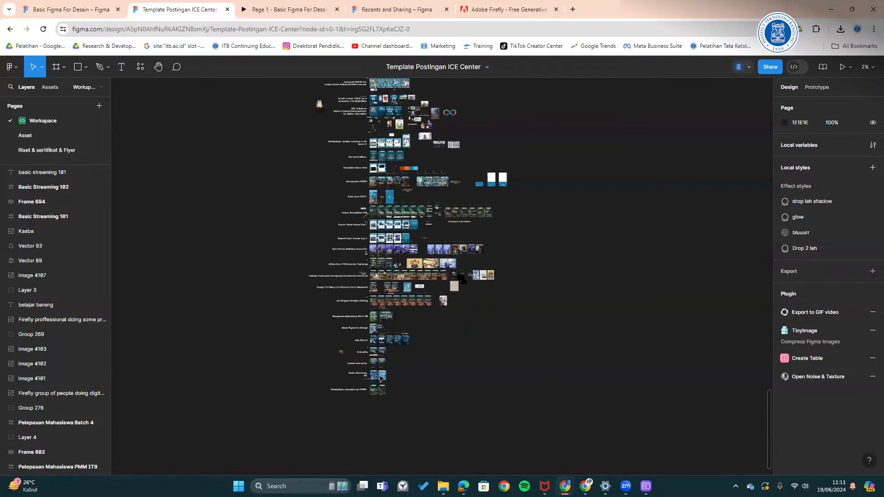
scroll(377, 391, "up", 2)
scroll(376, 391, "up", 3)
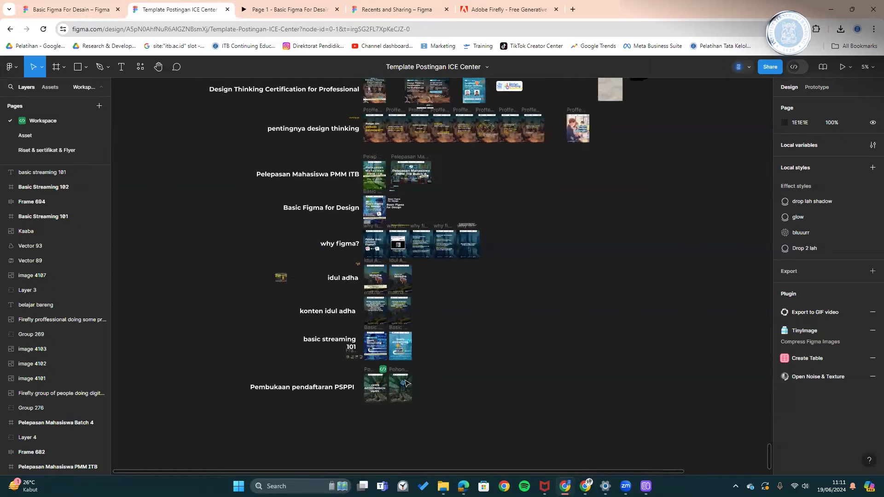
scroll(406, 383, "down", 1)
scroll(406, 383, "down", 1)
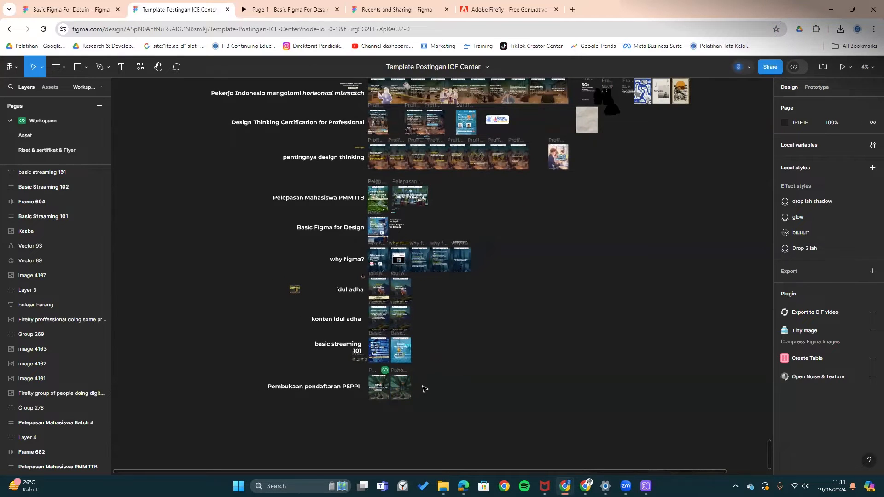
scroll(420, 389, "down", 2)
scroll(424, 390, "down", 5)
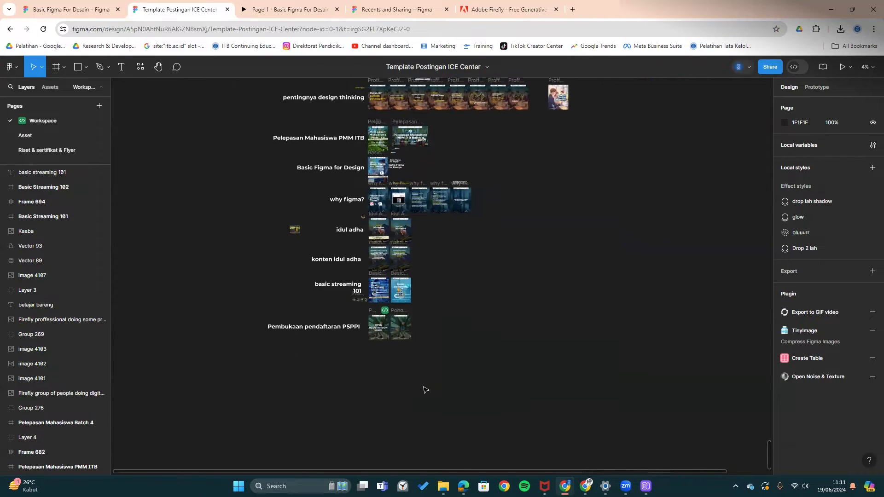
scroll(424, 391, "down", 1)
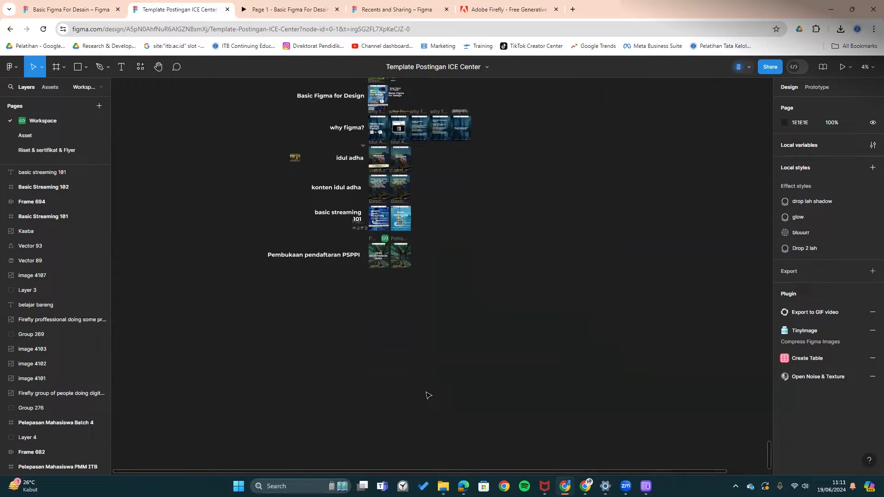
- Open the Recents overview, then return to the Page 1 - Basic Figma For Desain prototype
left_click(367, 8)
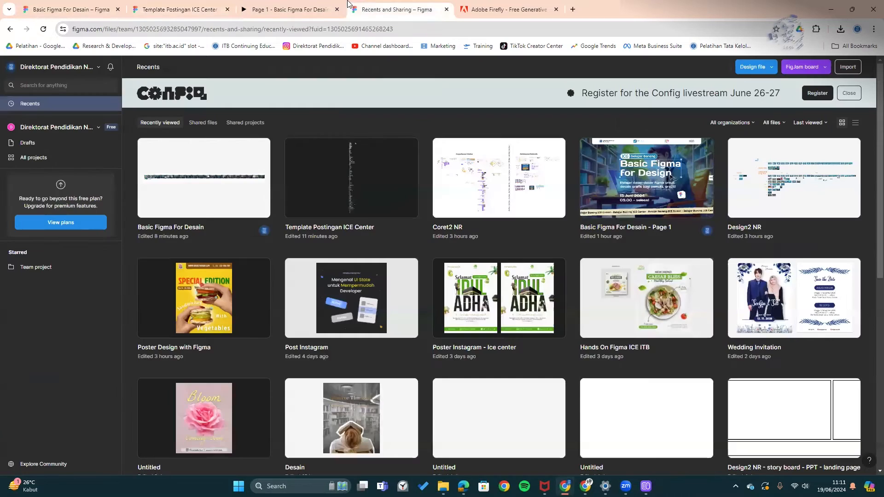
left_click(310, 8)
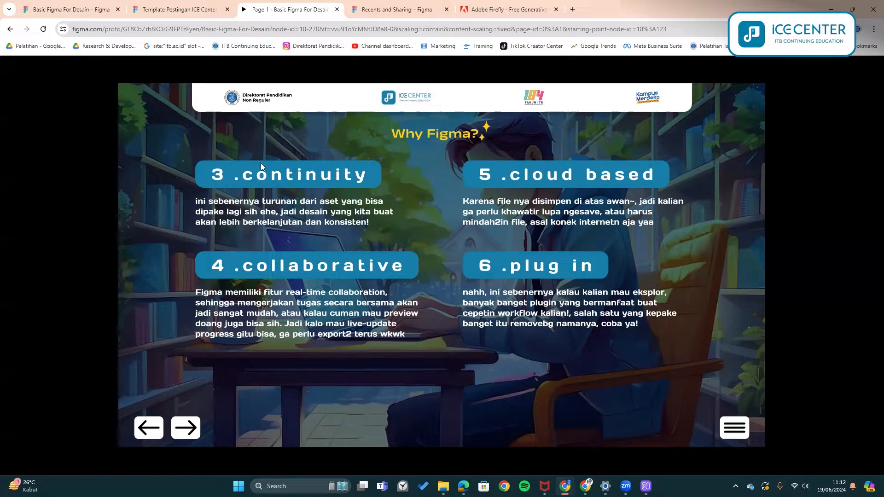
- Alt-drag Section 1 downward to create Section 2, then open its Share options
left_click(102, 3)
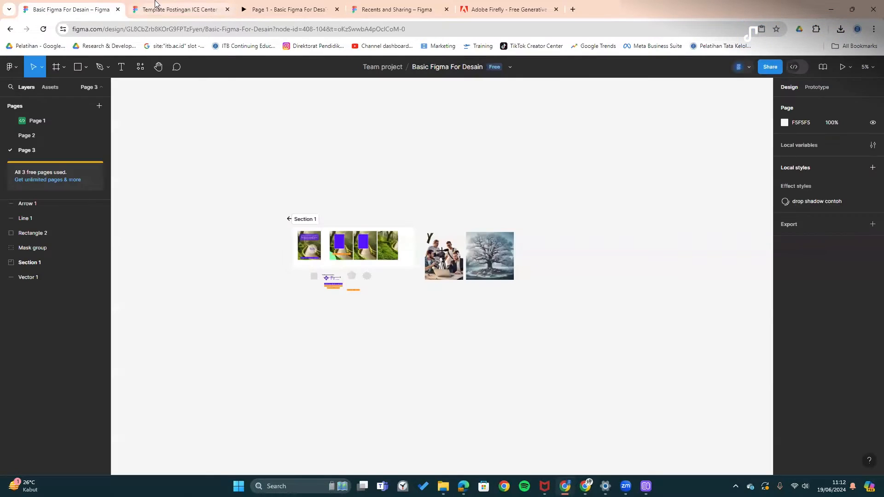
scroll(339, 275, "up", 10)
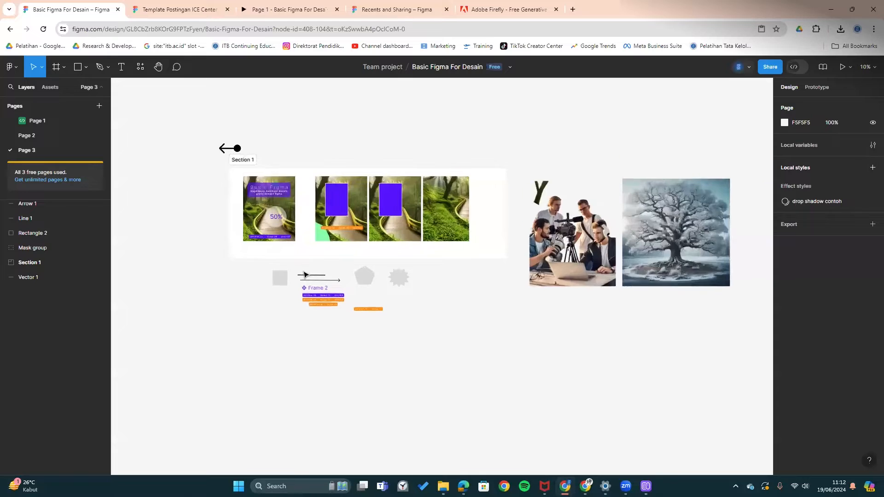
scroll(594, 240, "right", 5)
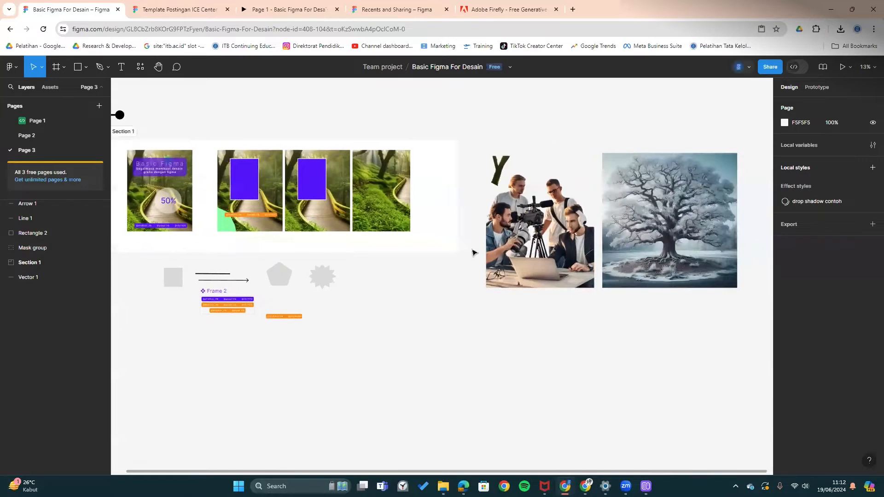
scroll(441, 183, "down", 3)
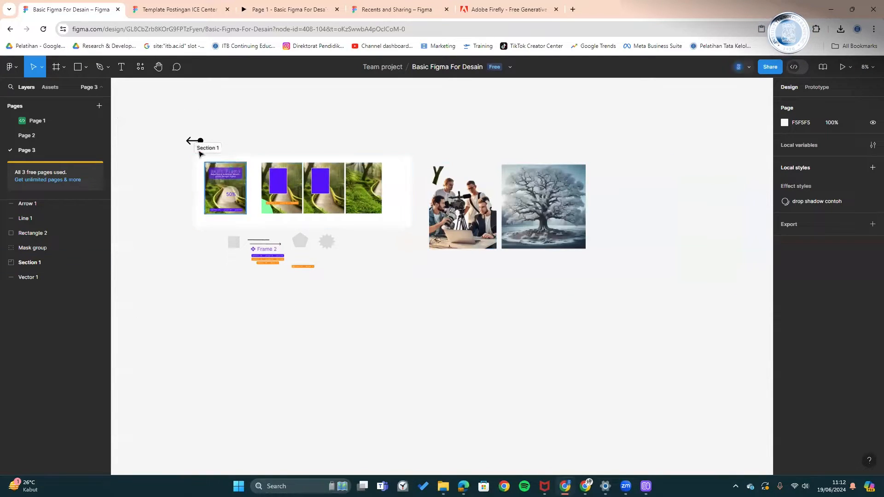
left_click(208, 147)
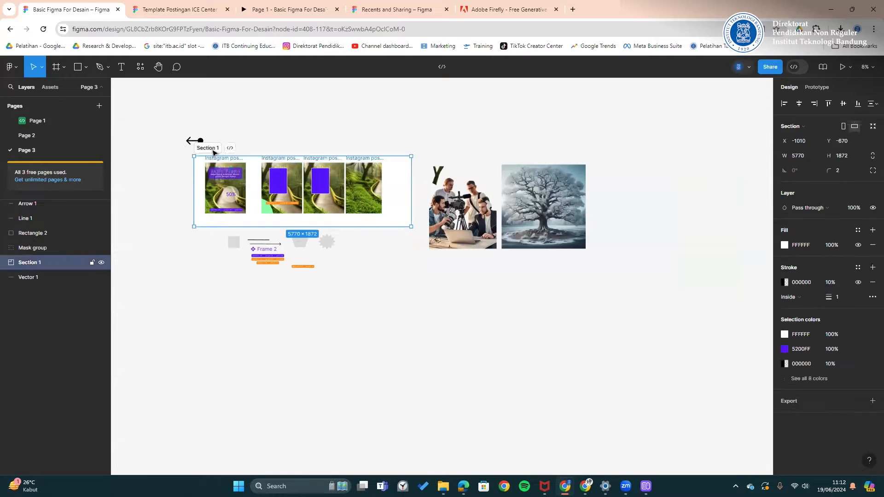
left_click_drag(213, 152, 216, 303)
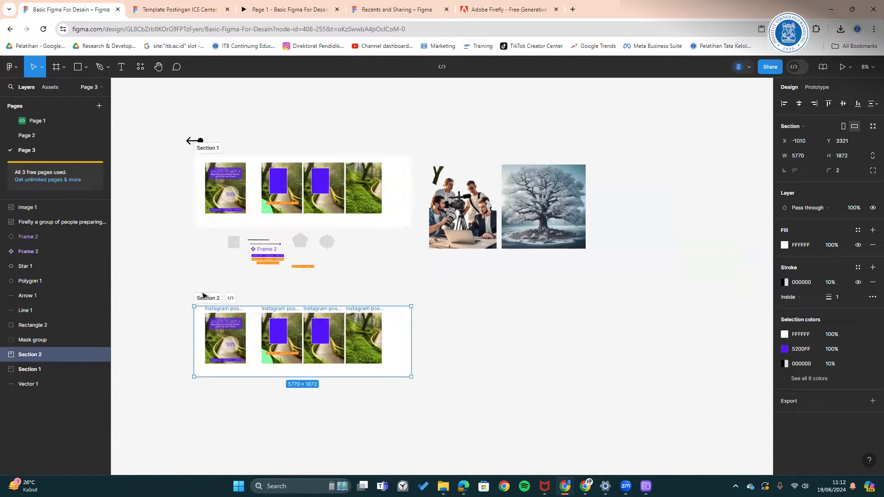
scroll(214, 302, "up", 2)
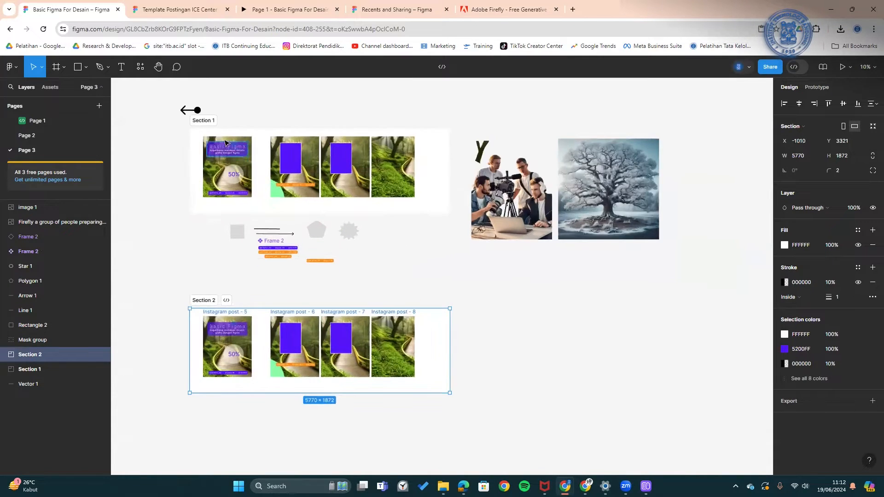
left_click(770, 68)
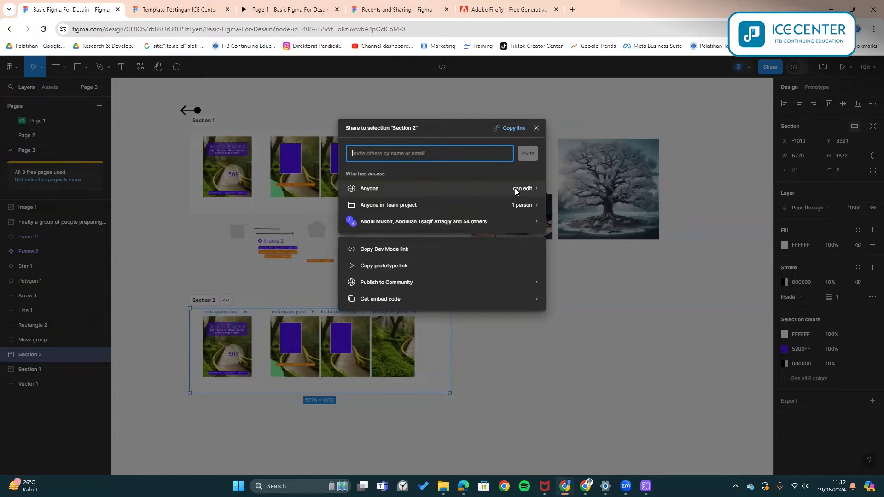
- Review the general access settings, keeping access set to Anyone
left_click(375, 187)
left_click(398, 188)
left_click(380, 202)
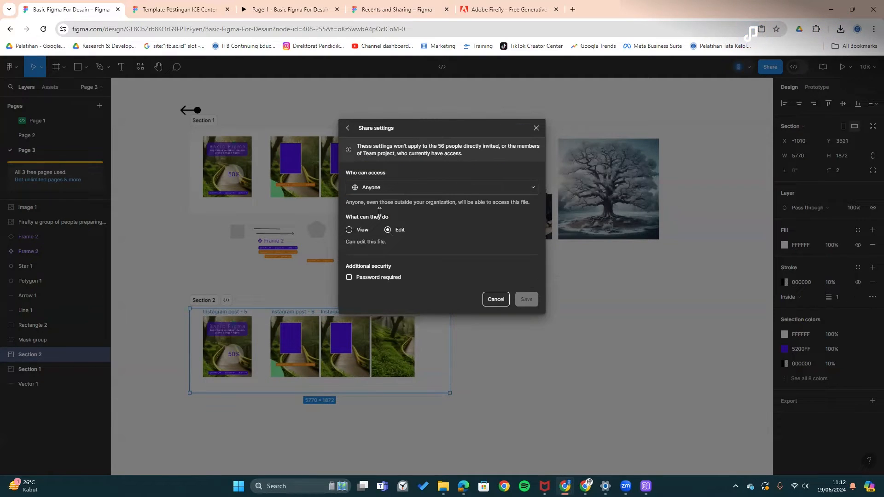
left_click(352, 129)
- Switch access to Only invited people and back to Anyone, then close the Share dialog
left_click(399, 191)
left_click(367, 186)
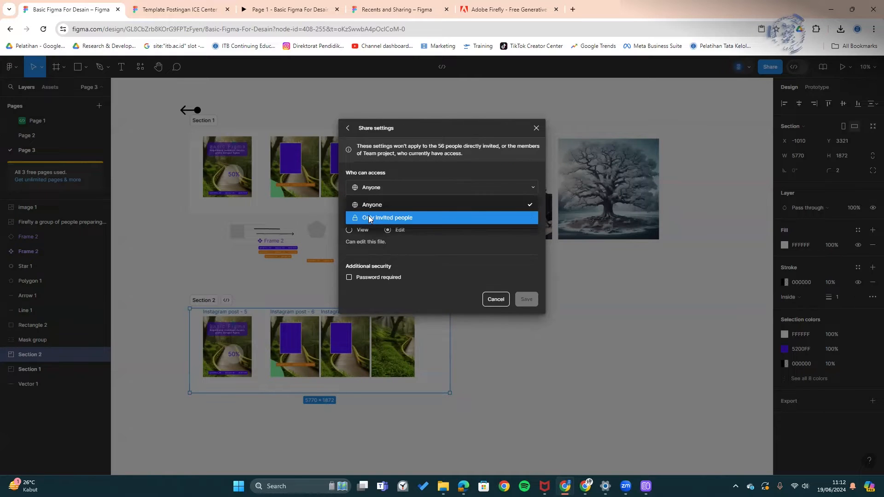
left_click(381, 216)
left_click(393, 189)
left_click(386, 205)
left_click(348, 129)
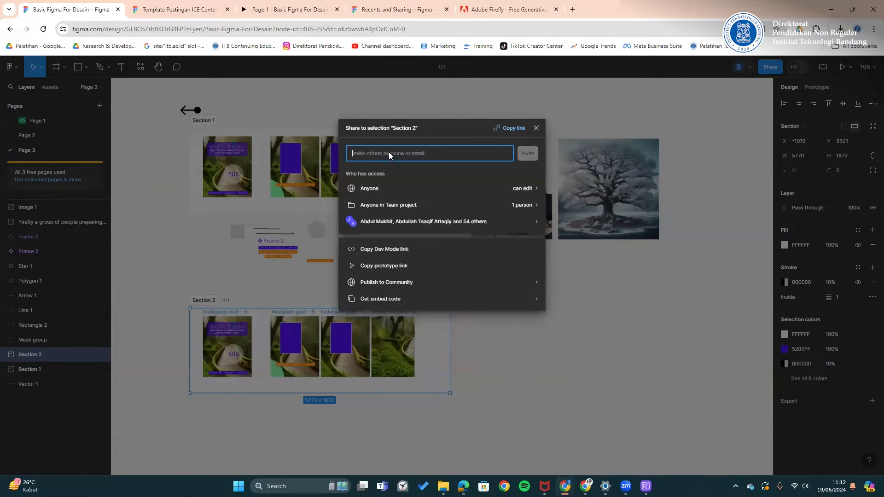
left_click(536, 128)
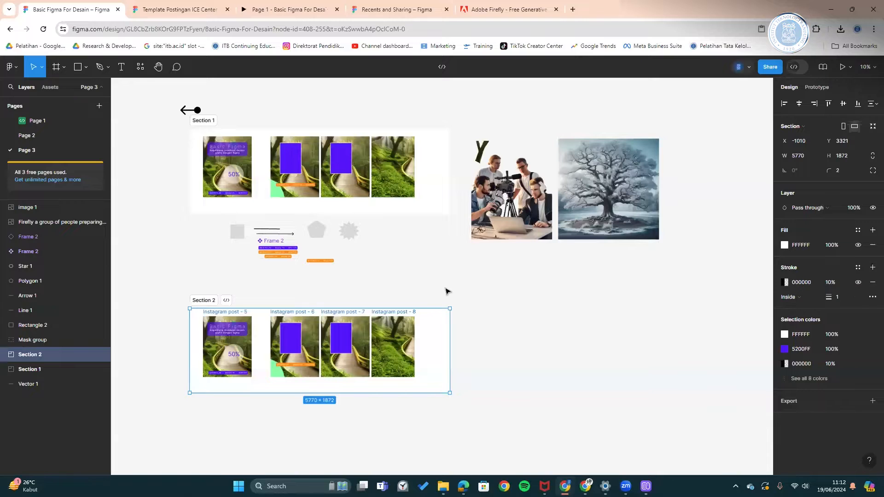
left_click_drag(309, 321, 347, 289)
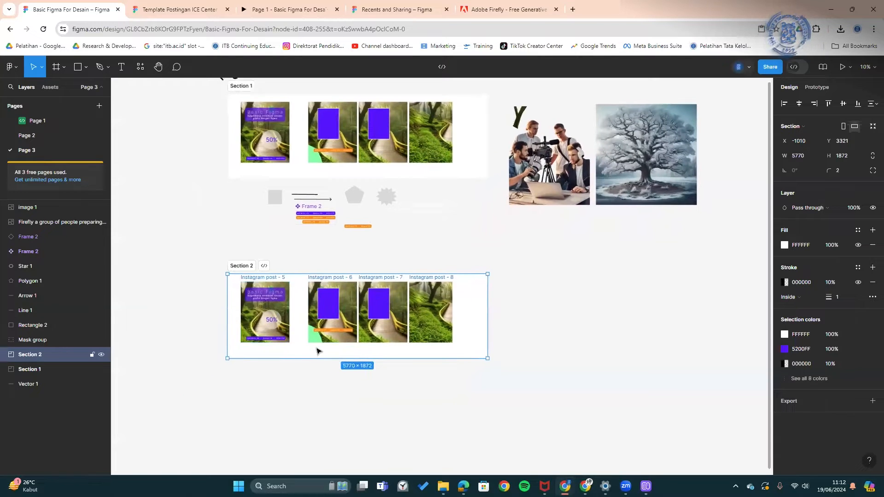
scroll(298, 349, "up", 1)
scroll(299, 348, "up", 2)
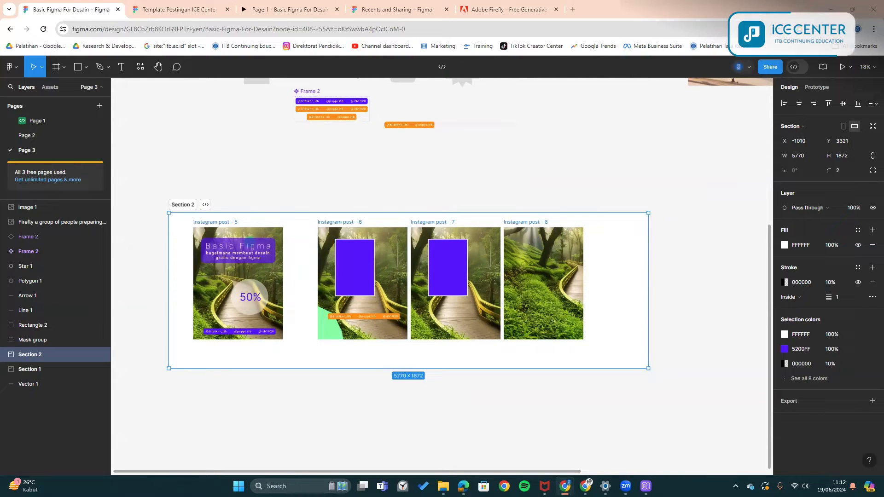
left_click(668, 171)
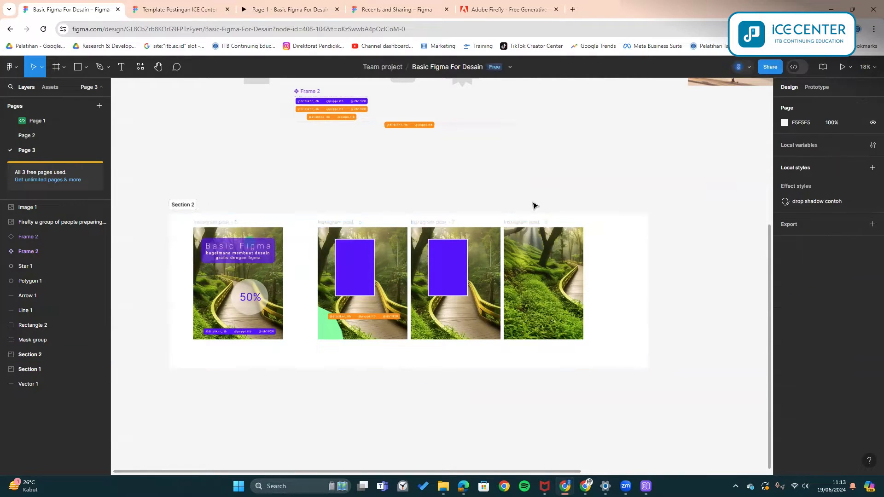
left_click(259, 8)
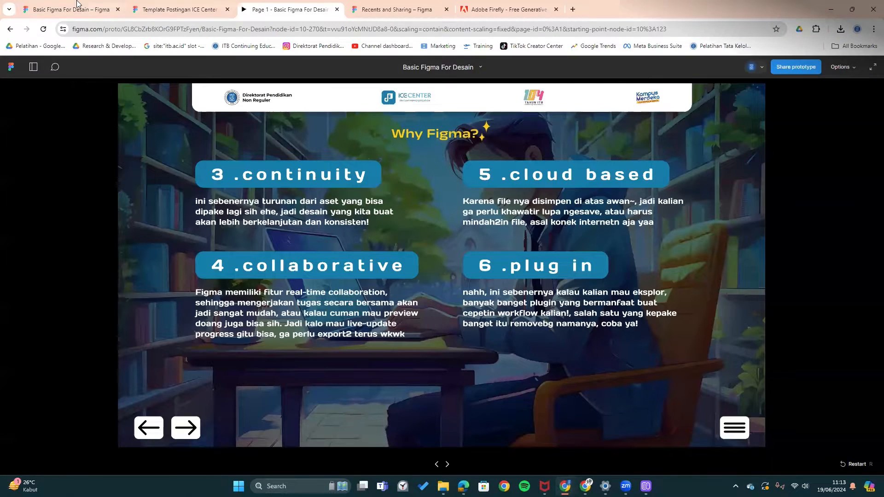
left_click(186, 7)
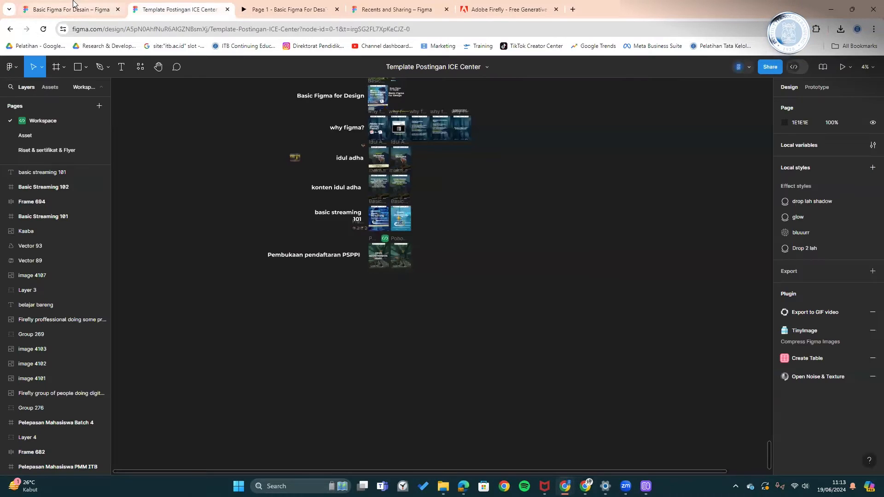
left_click(77, 3)
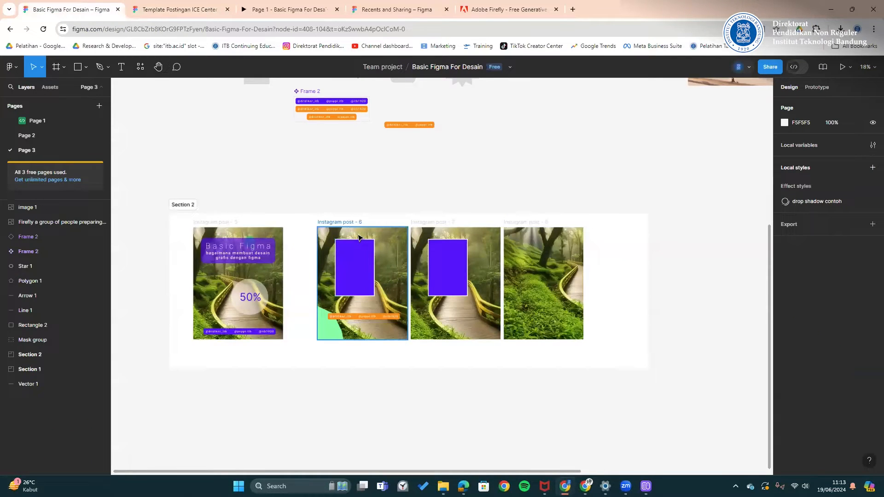
scroll(359, 237, "down", 5)
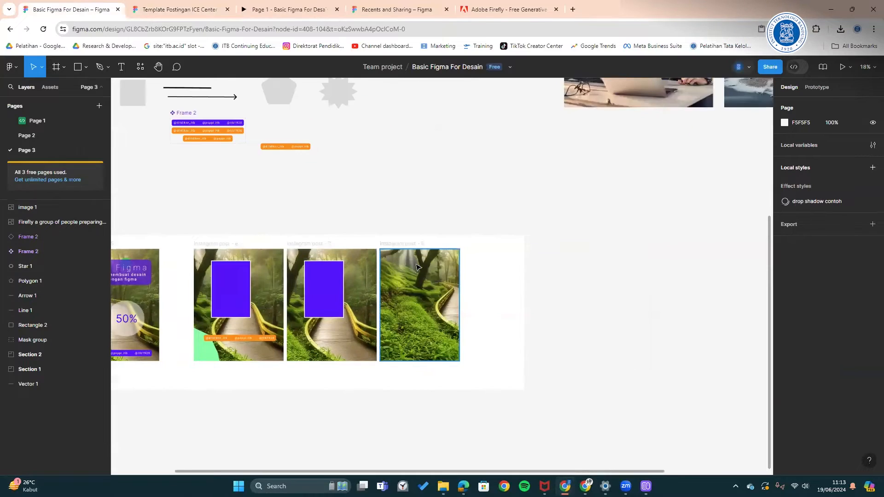
scroll(546, 244, "up", 3)
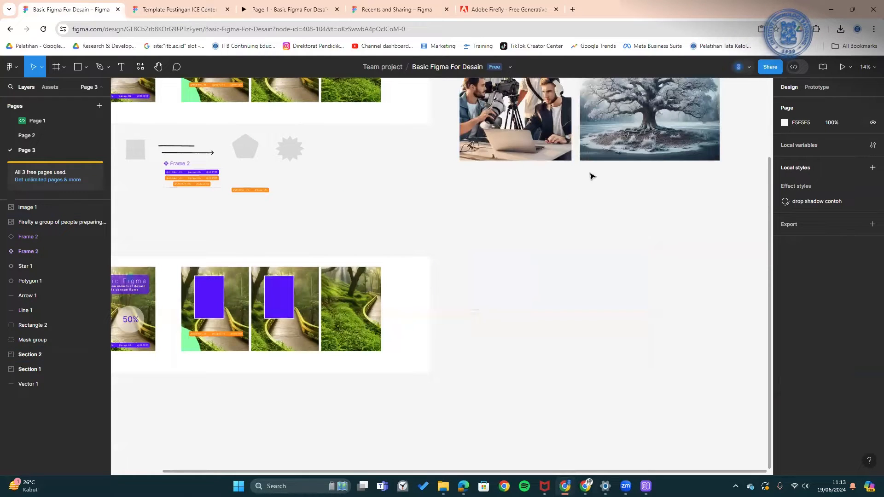
- Alt-drag the frosted tree image to place a copy below it
left_click(635, 144)
left_click_drag(635, 144, 537, 344)
scroll(562, 316, "up", 3)
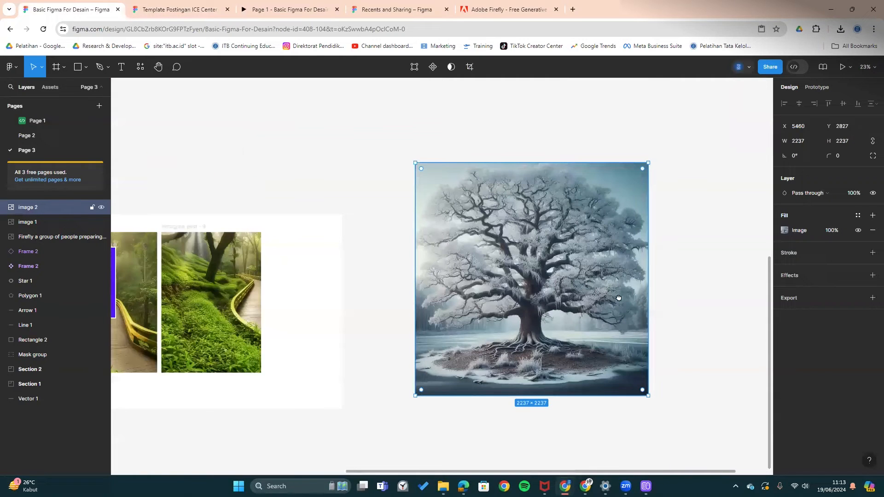
scroll(410, 212, "right", 2)
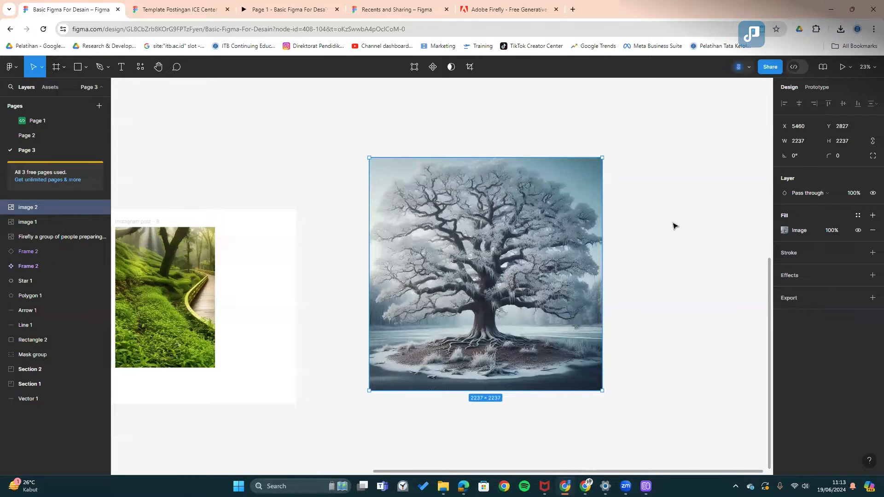
right_click(465, 231)
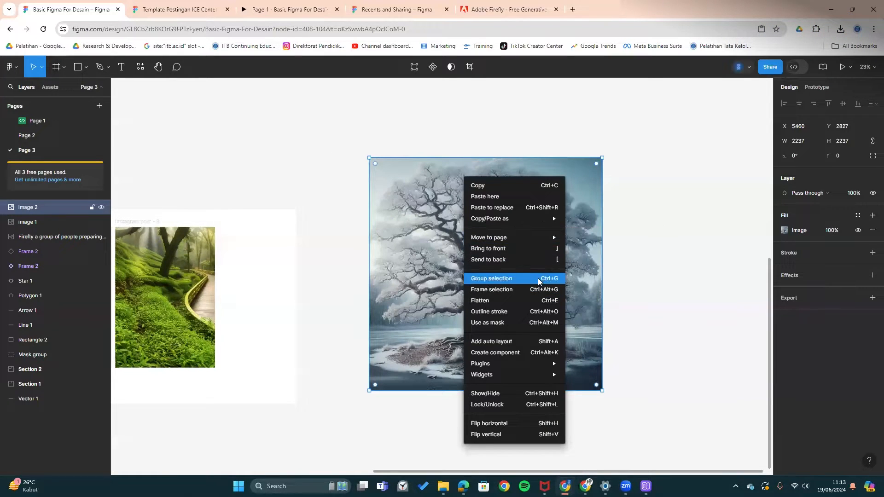
left_click(625, 268)
scroll(664, 257, "right", 5)
- Place another tree copy on the right and run Remove BG on it
left_click_drag(273, 212, 525, 218)
right_click(525, 218)
mouse_move(543, 364)
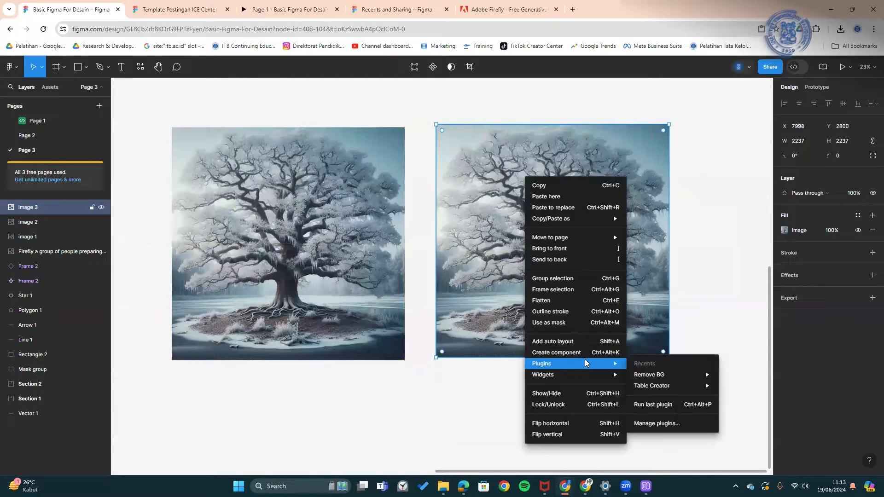
mouse_move(649, 374)
left_click(746, 378)
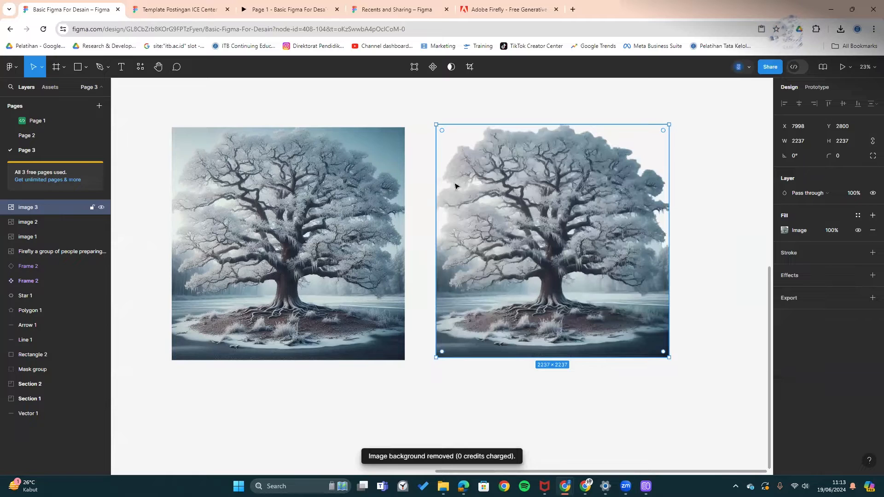
left_click(700, 170)
mouse_move(629, 192)
left_mouse_down()
mouse_move(627, 206)
mouse_move(633, 195)
left_mouse_up()
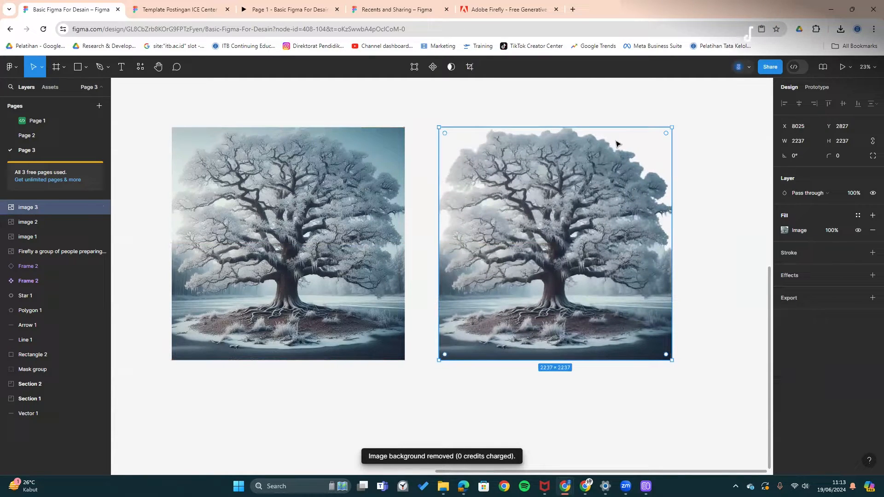
- Pan across the canvas to review the trees, then go to the prototype
left_click(695, 161)
scroll(658, 184, "right", 5)
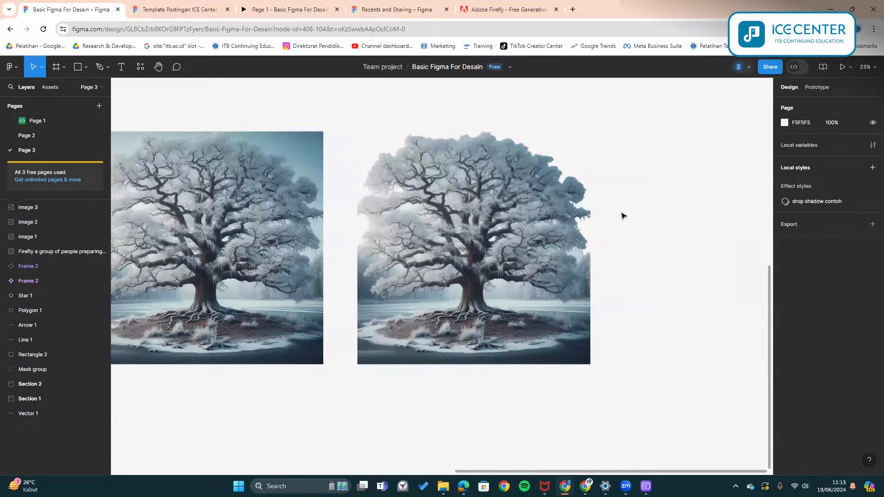
scroll(500, 225, "down", 2)
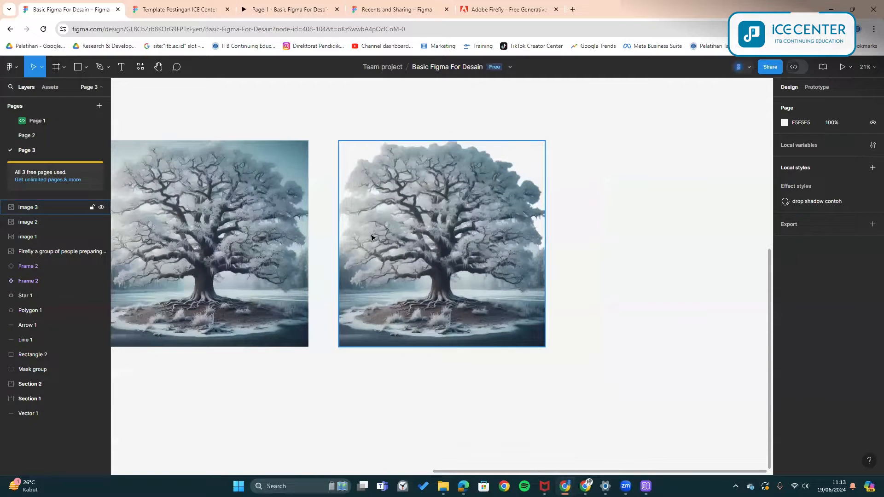
scroll(544, 221, "left", 5)
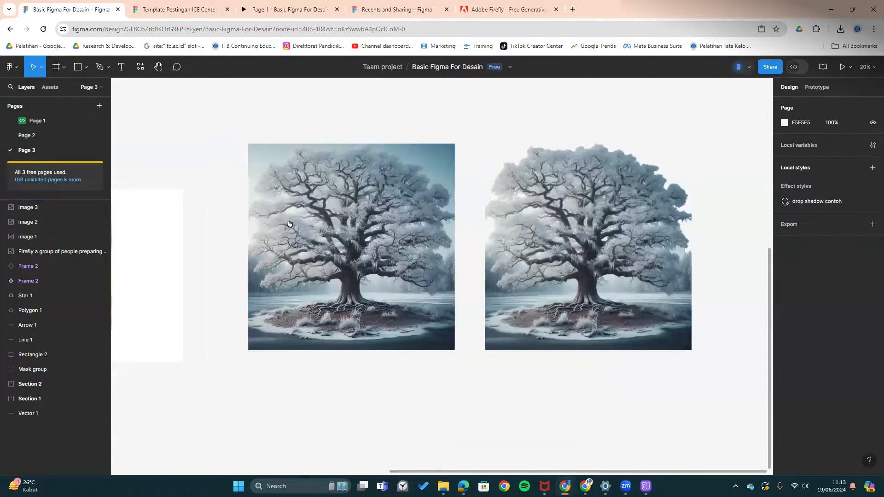
scroll(288, 223, "left", 4)
left_click(243, 5)
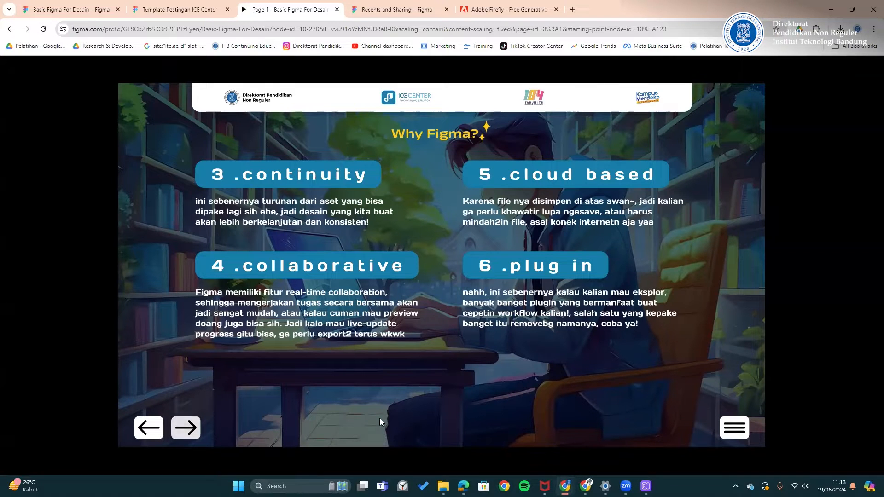
- View the Outline and 'Apa itu Figma?' slides, then return to the Basic Figma For Desain editor
left_click(742, 430)
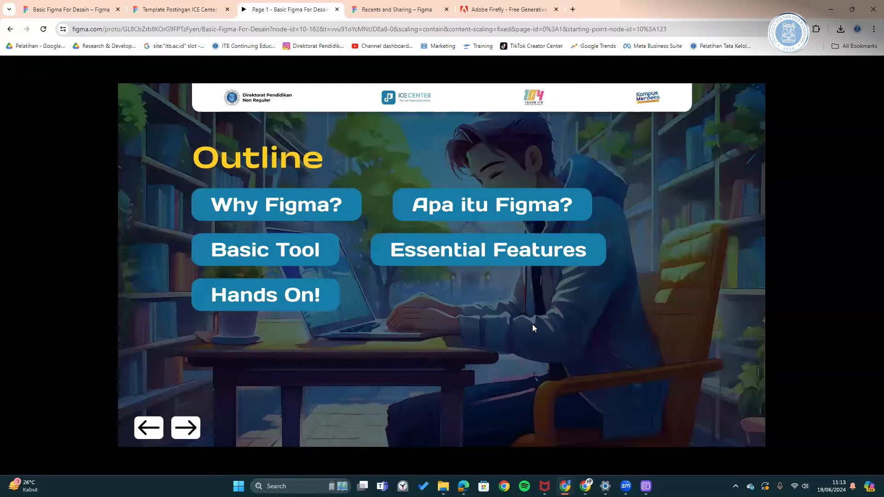
left_click(513, 203)
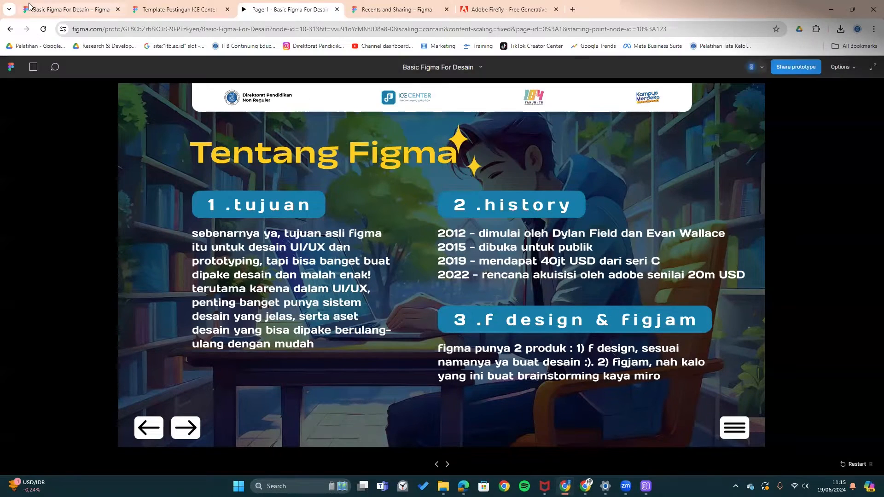
left_click(98, 6)
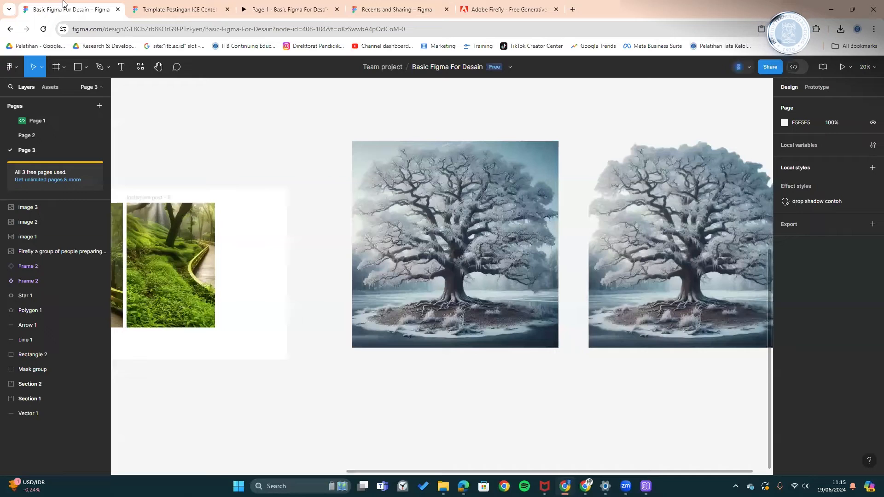
- Go Back to files from the main menu and add a '+ FigJam board' in Team project
left_click(11, 67)
left_click(28, 87)
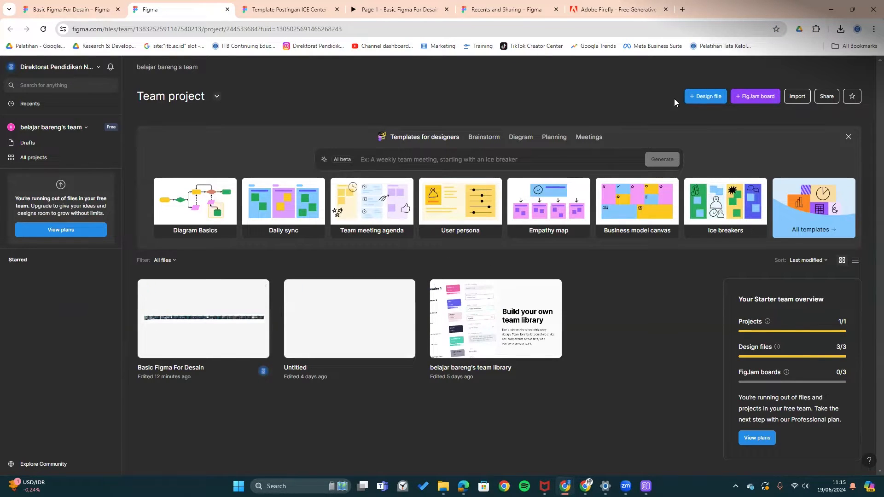
left_click(764, 96)
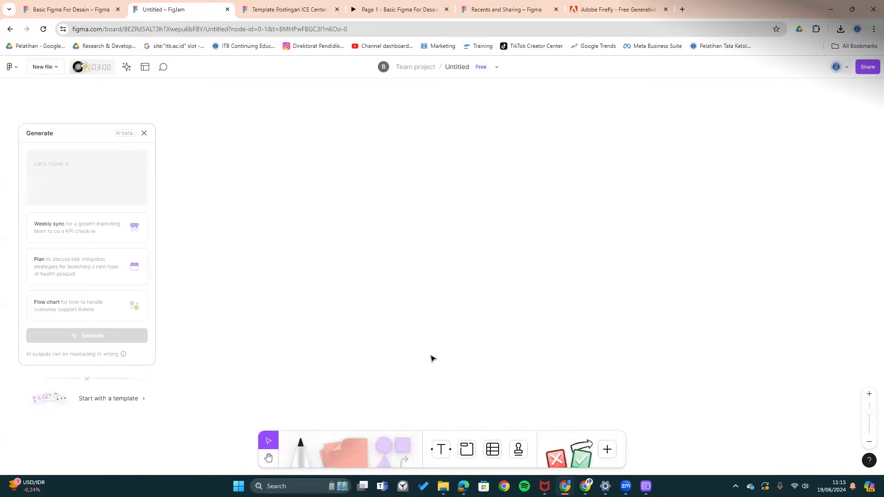
- Place a pink sticky note on the FigJam board
left_click(337, 442)
left_click(347, 224)
key("Escape")
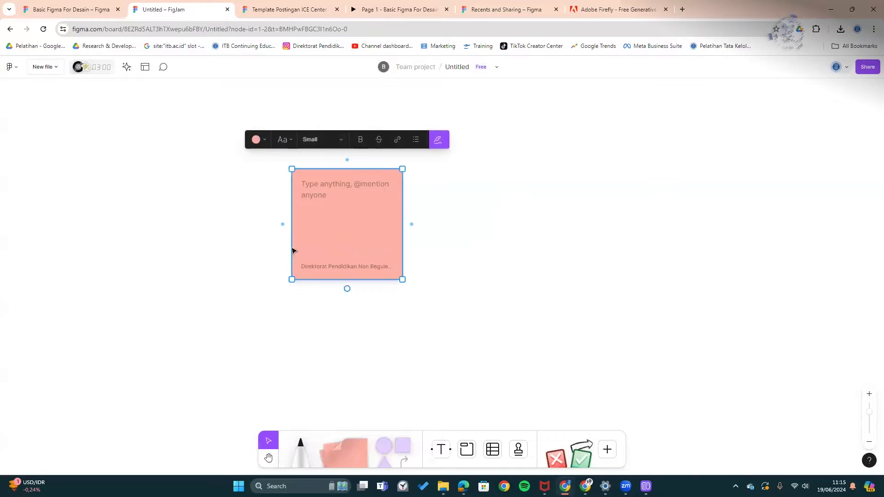
left_click(546, 223)
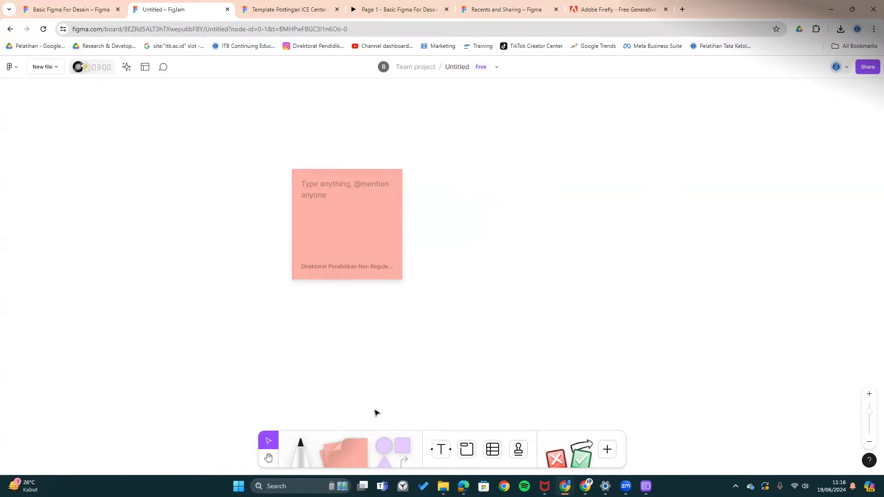
- Add two purple squares and connect the upper one to the lower one with an arrow
left_click_drag(395, 438, 524, 263)
left_click(601, 311)
left_click_drag(602, 311, 523, 332)
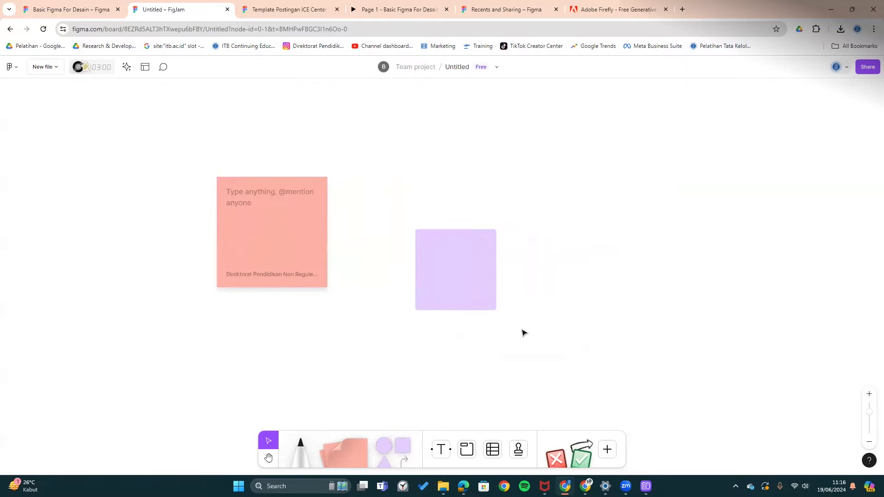
left_click_drag(403, 444, 615, 284)
left_click(483, 266)
left_click(536, 277)
left_click_drag(566, 211, 599, 256)
left_click_drag(590, 284, 454, 321)
- Label the boxes 'a' and '2', then duplicate box 2 with its arrow as box '1'
left_click(574, 166)
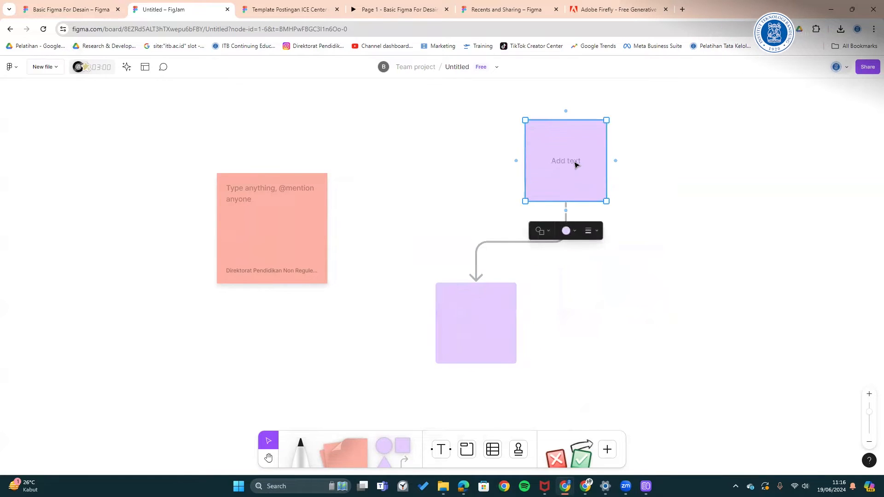
left_click(568, 158)
type("a")
left_click(489, 325)
type("a")
type("2")
left_click_drag(480, 343, 593, 335)
type("1")
left_click(708, 319)
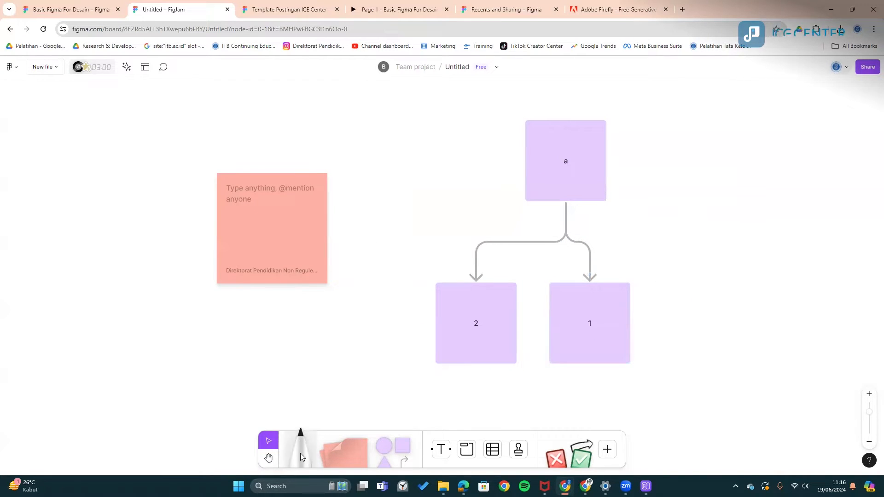
- Draw a freehand scribble beside box a, undo it, and return to the Template Postingan ICE Center file
left_click(300, 449)
left_click_drag(717, 265, 711, 288)
left_click_drag(770, 146, 740, 255)
key("ctrl+z")
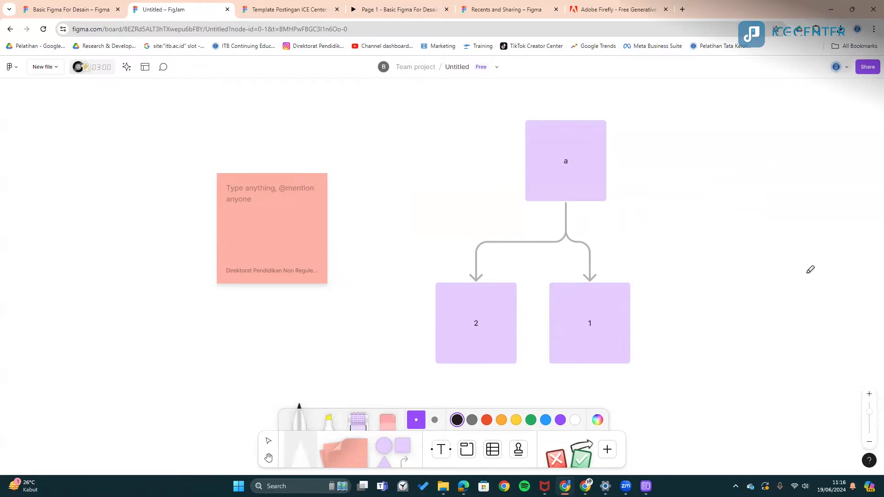
left_click(298, 9)
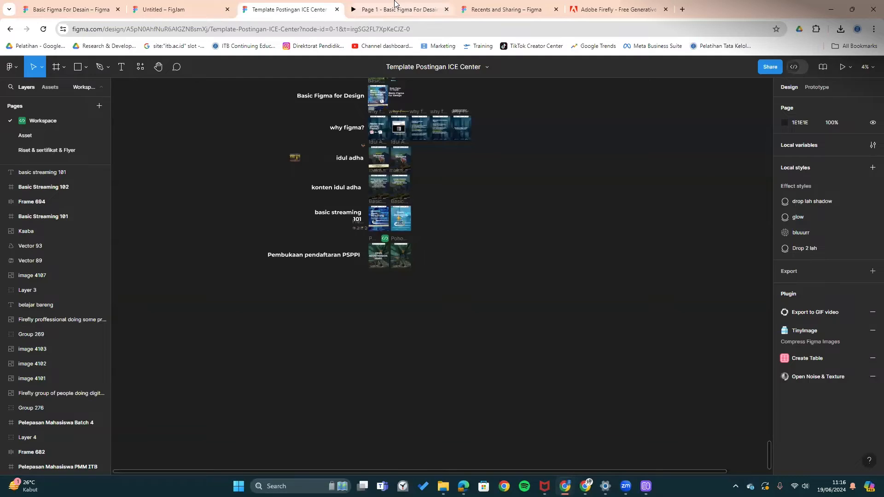
- Jump to the Basic Tools slide in the Basic Figma For Desain prototype, then start a new browser tab
left_click(395, 7)
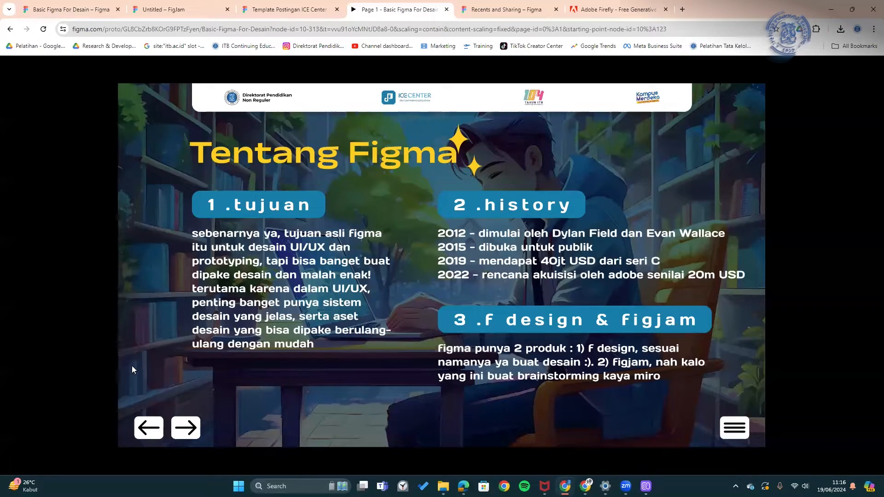
left_click(733, 430)
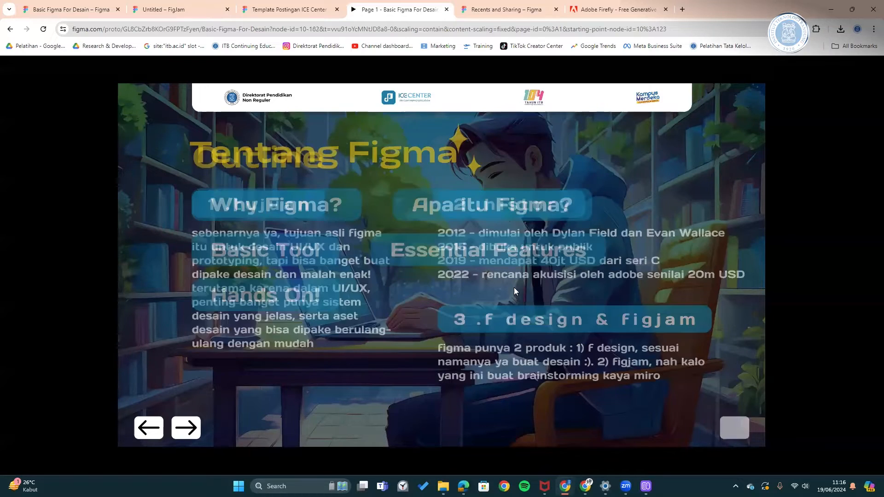
left_click(290, 254)
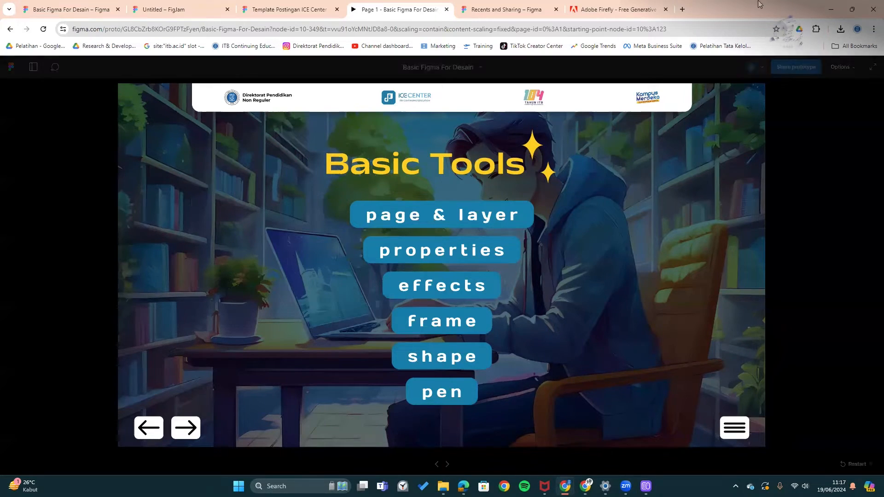
left_click(683, 10)
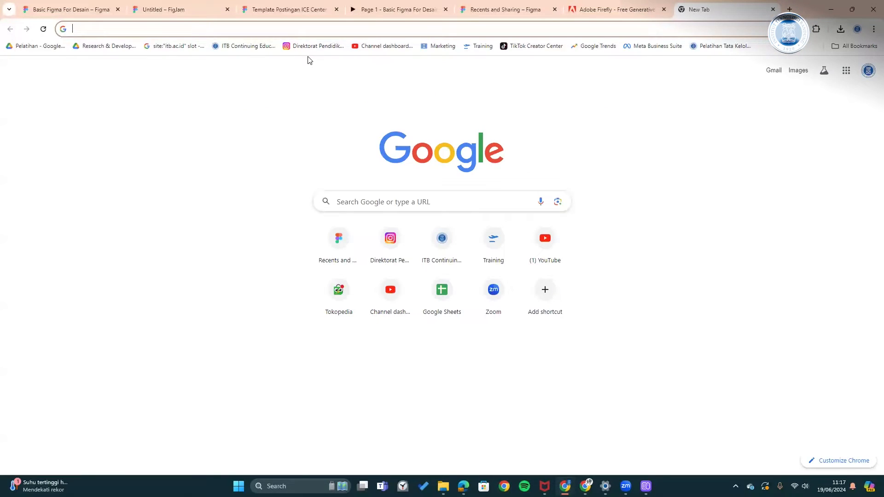
- Load figma.com and check the new Design file and FigJam board options
type("figm")
key("Return")
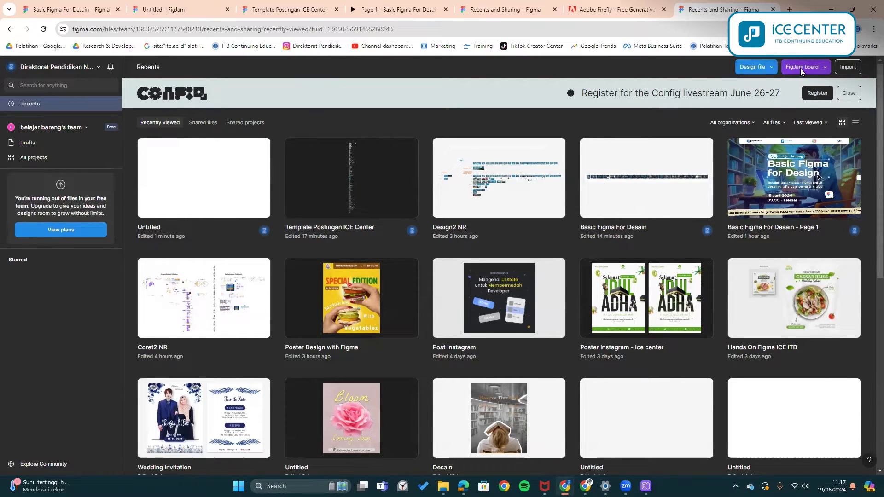
left_click(771, 67)
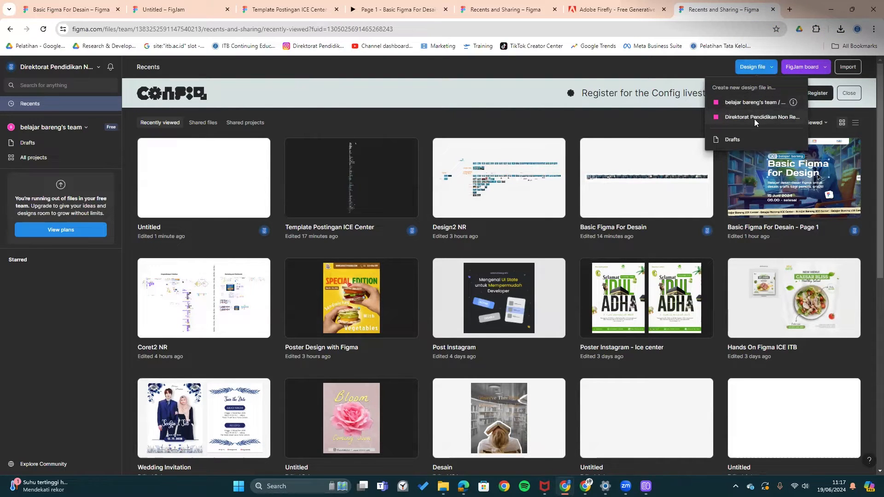
left_click(822, 68)
left_click(825, 66)
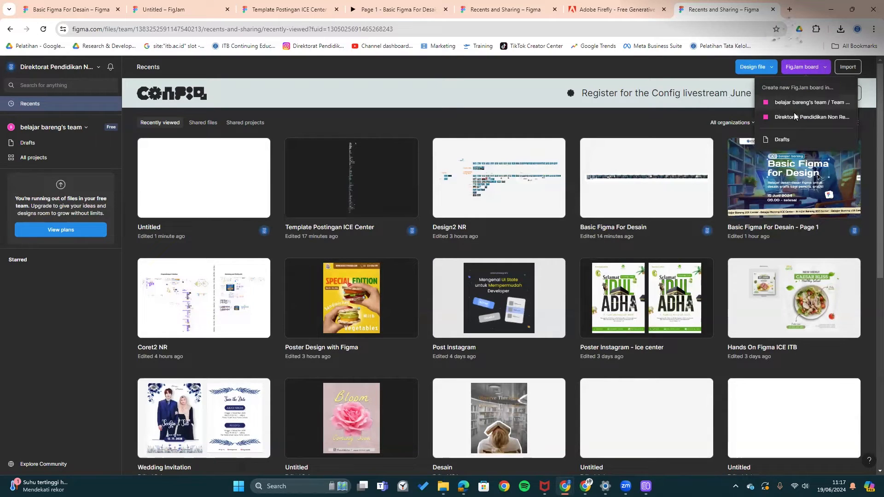
left_click(683, 67)
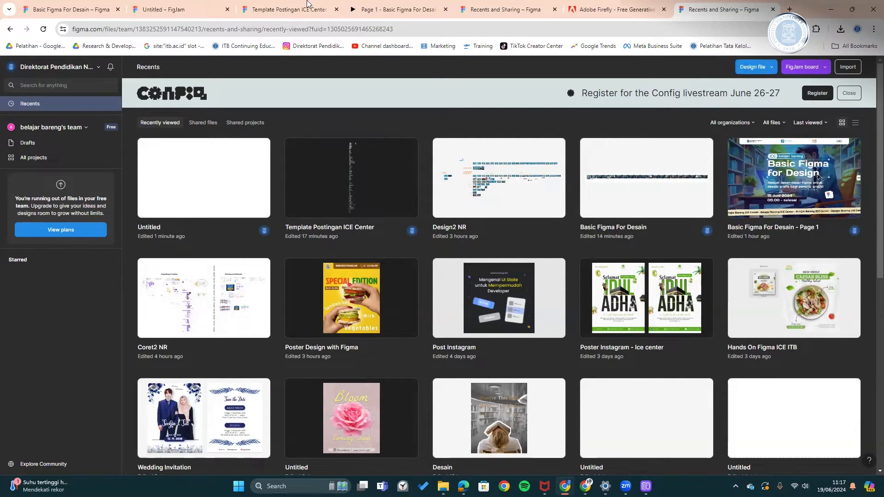
- Cycle through the FigJam and prototype tabs, ending on the Basic Figma For Desain design file
left_click(173, 8)
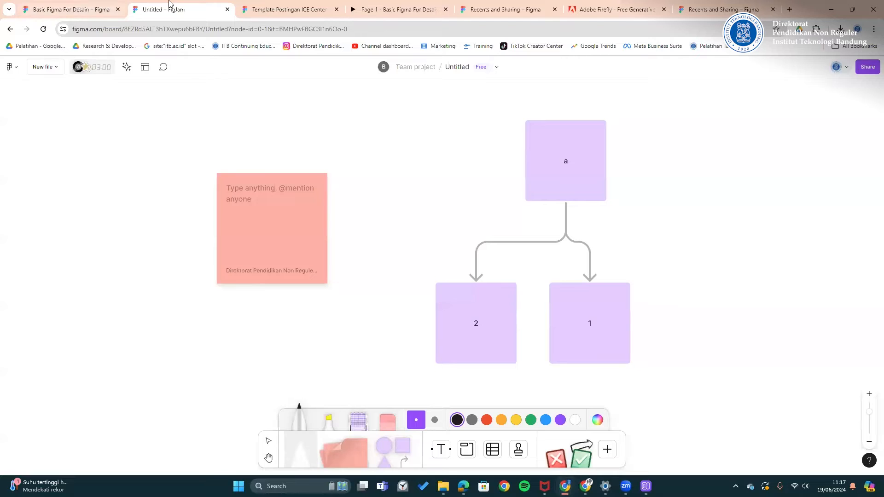
left_click(75, 4)
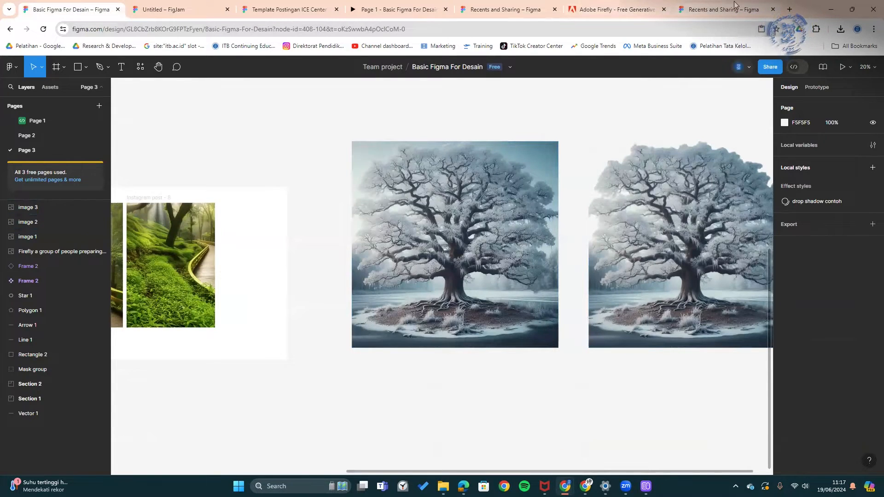
left_click(415, 4)
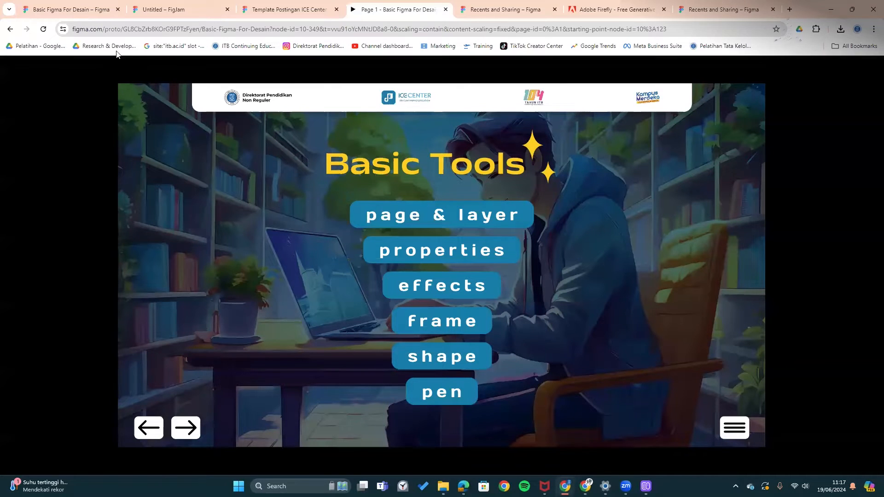
left_click(80, 5)
scroll(433, 301, "down", 4)
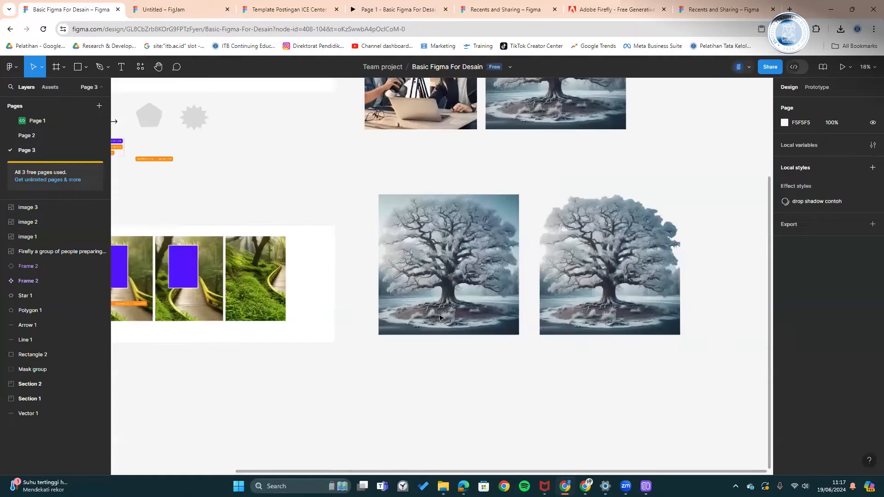
- Below the tree images, create a 1080×1080 Instagram post frame from the Social media presets
scroll(396, 292, "up", 3)
left_click_drag(456, 404, 322, 232)
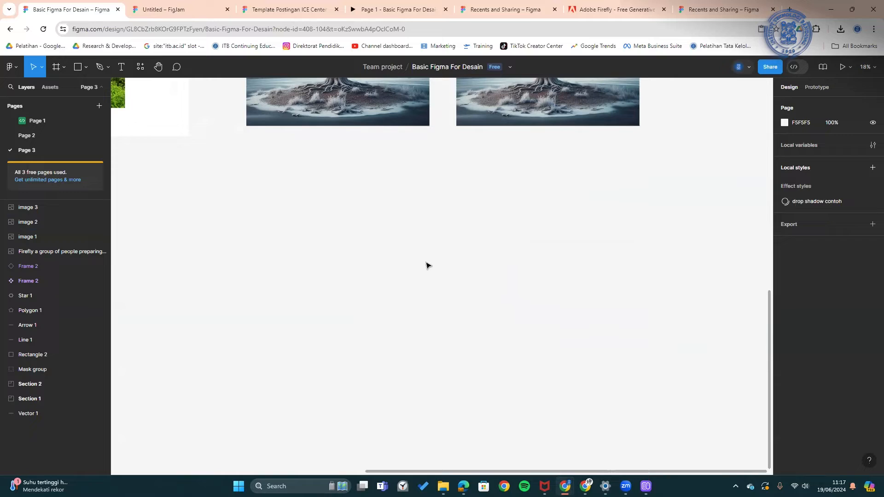
left_click(58, 67)
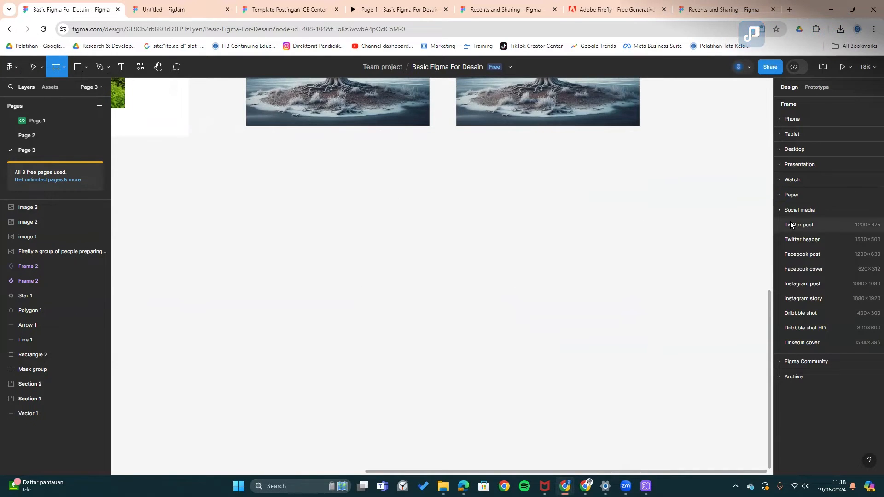
left_click(781, 210)
left_click(780, 209)
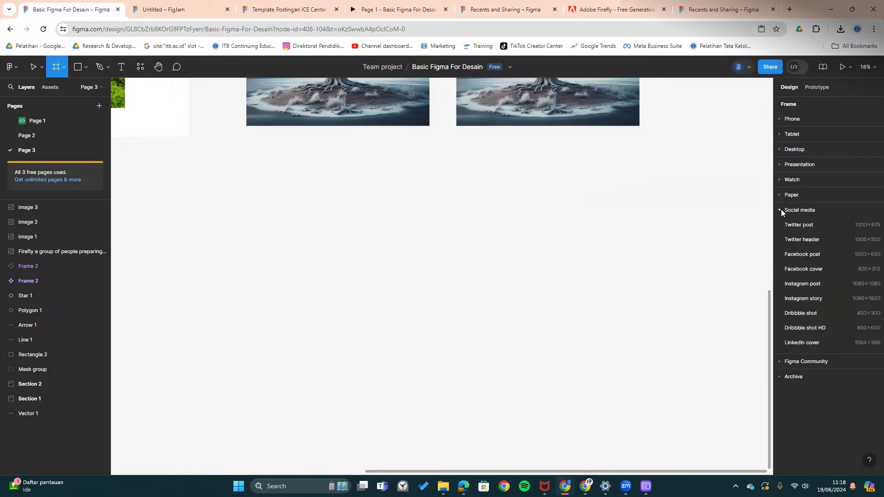
left_click(781, 209)
left_click(781, 210)
left_click(780, 209)
left_click(780, 209)
left_click(780, 210)
left_click(781, 195)
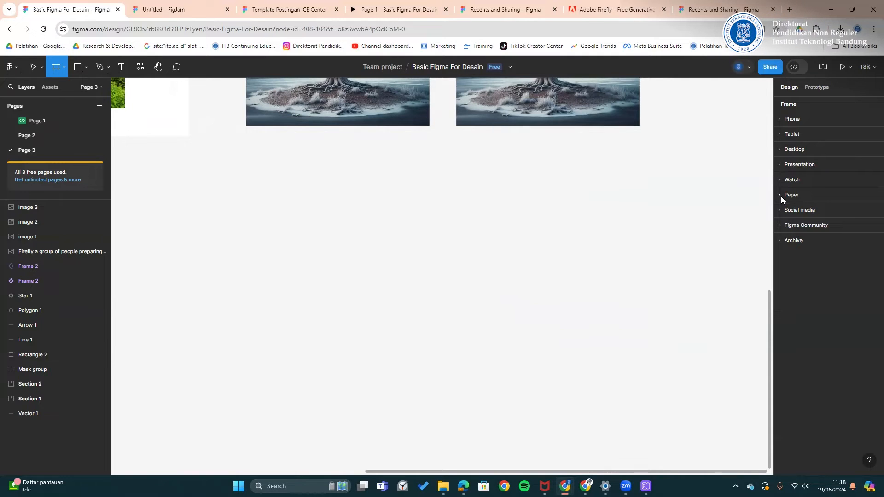
left_click(780, 196)
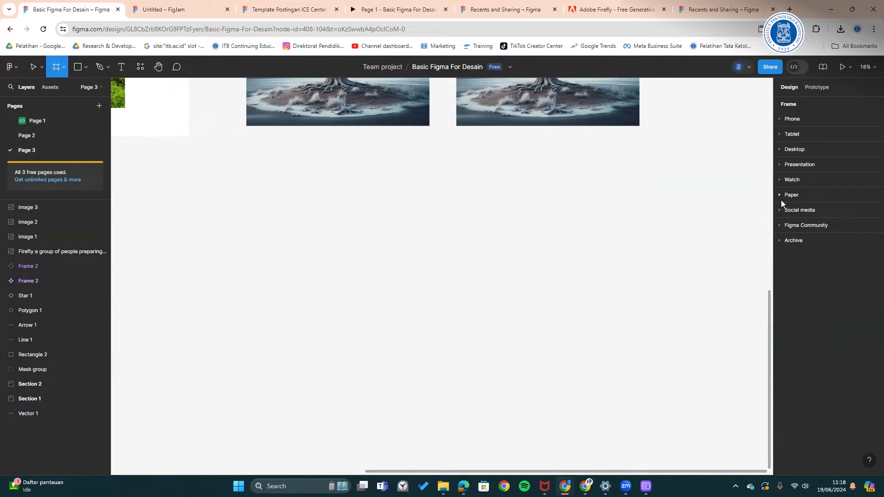
left_click(780, 210)
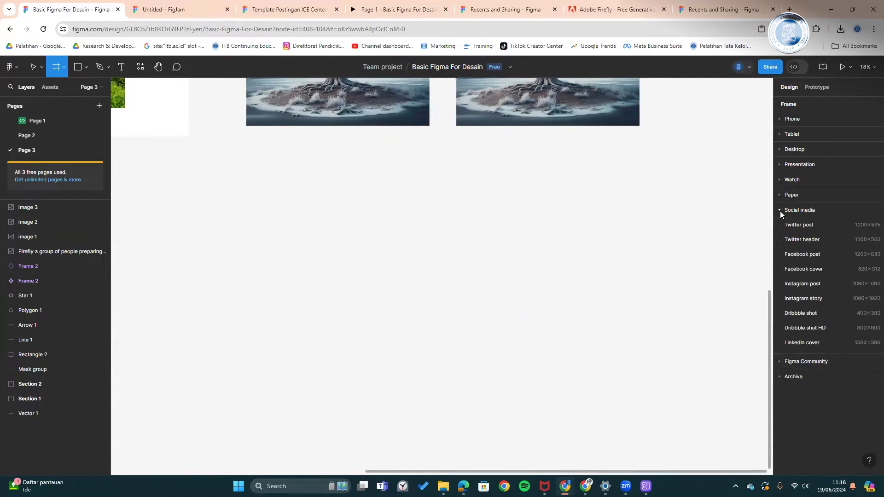
left_click(801, 283)
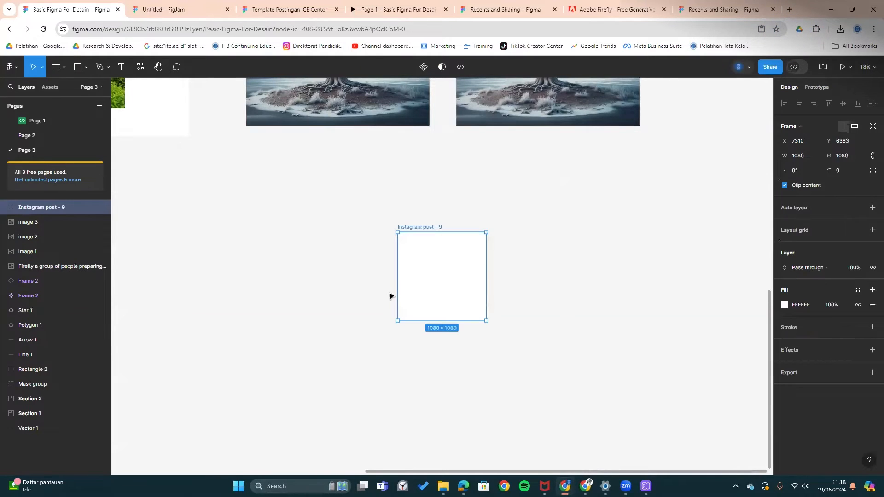
- Change Instagram post - 9's height to 1350
scroll(435, 275, "up", 3)
scroll(430, 272, "up", 2)
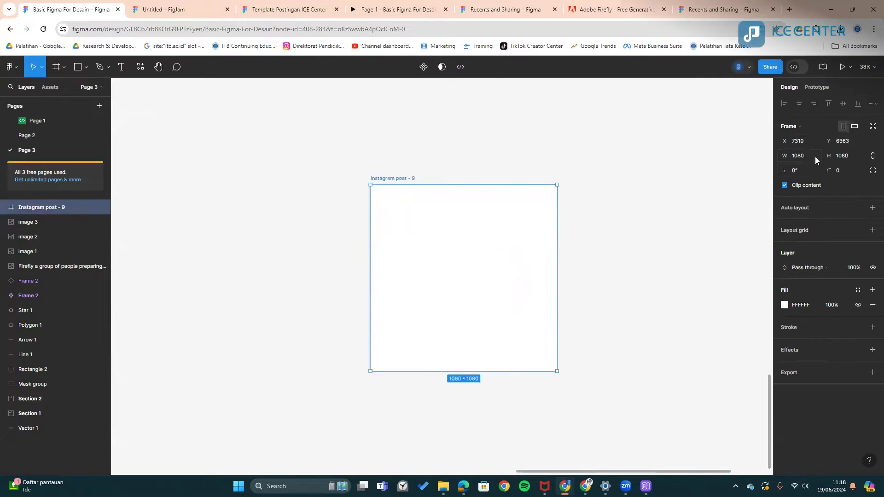
left_click(848, 154)
type("1350")
key("Return")
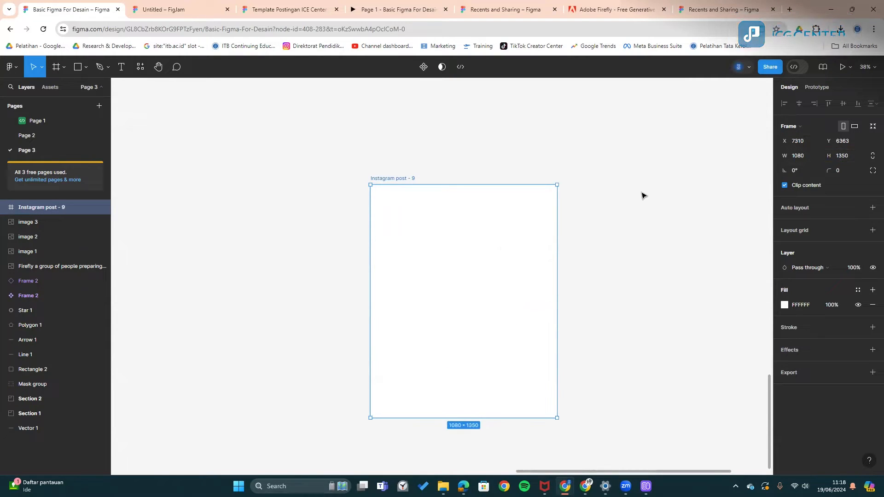
left_click(616, 243)
- Try duplicating Instagram post - 9 with Ctrl+D, then undo the extra copies
scroll(593, 235, "right", 2)
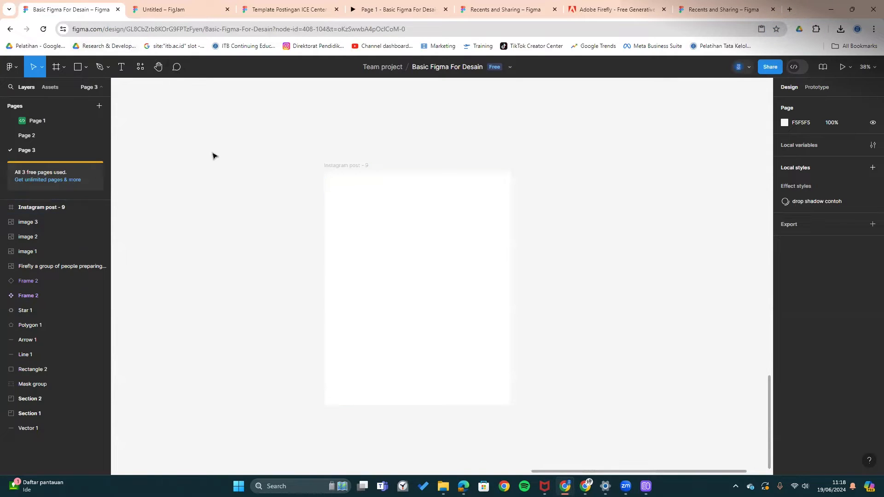
left_click(63, 70)
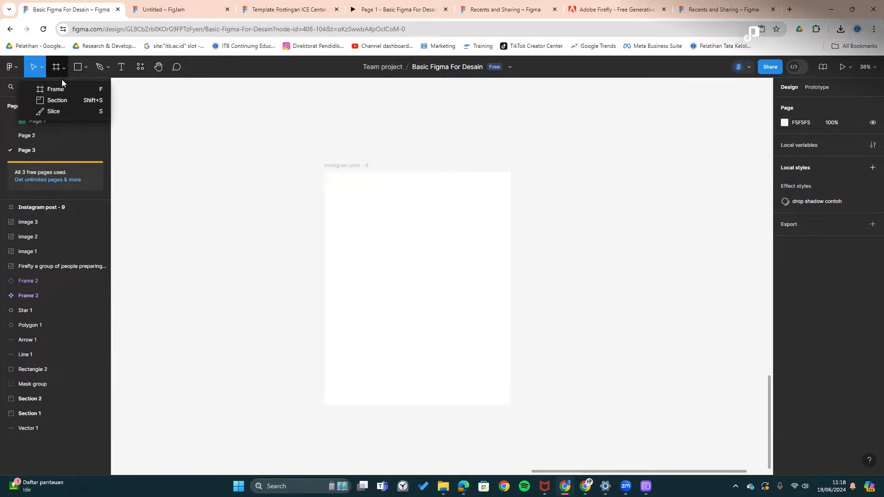
left_click(63, 68)
left_click_drag(389, 152, 472, 155)
left_click(272, 155)
key("ctrl+d")
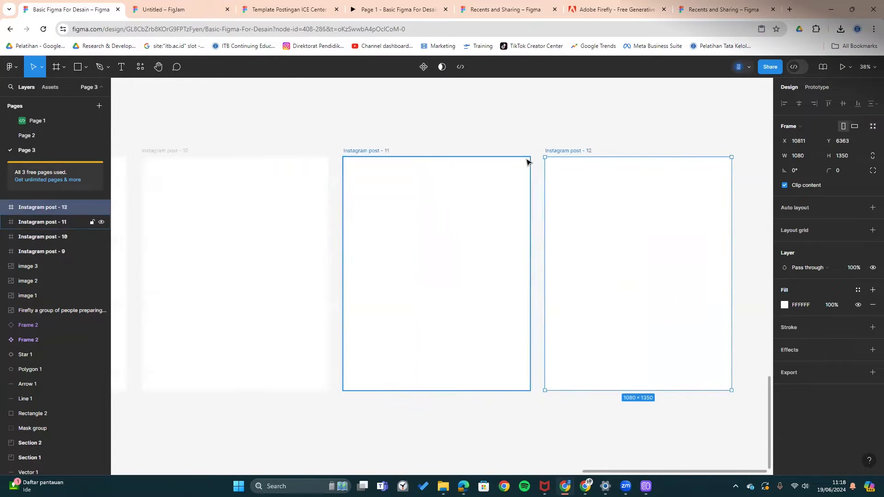
scroll(467, 171, "right", 5)
key("ctrl+z")
left_click_drag(371, 168, 526, 176)
key("ctrl+z")
scroll(452, 176, "up", 1)
left_click_drag(283, 190, 472, 190)
- Copy post 9 to its right as post 10, then duplicate it into posts 11 and 12
left_click(271, 162)
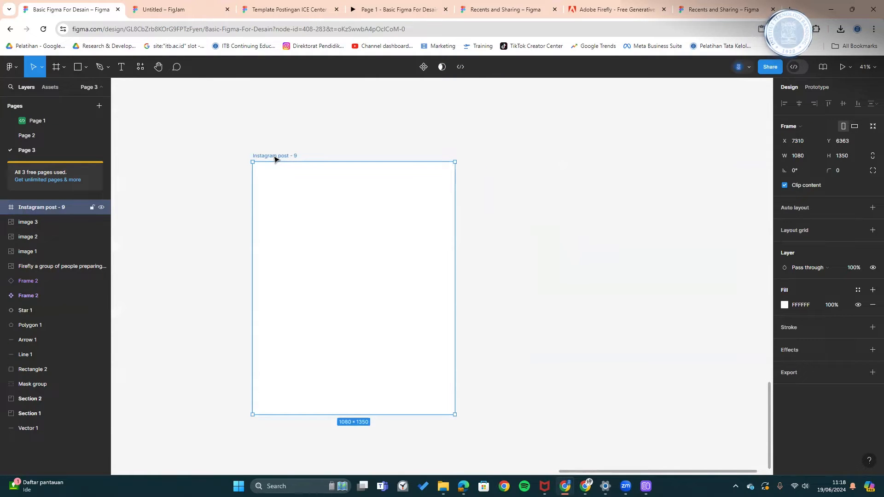
left_click_drag(275, 159, 491, 158)
left_click(493, 150)
scroll(506, 168, "right", 3)
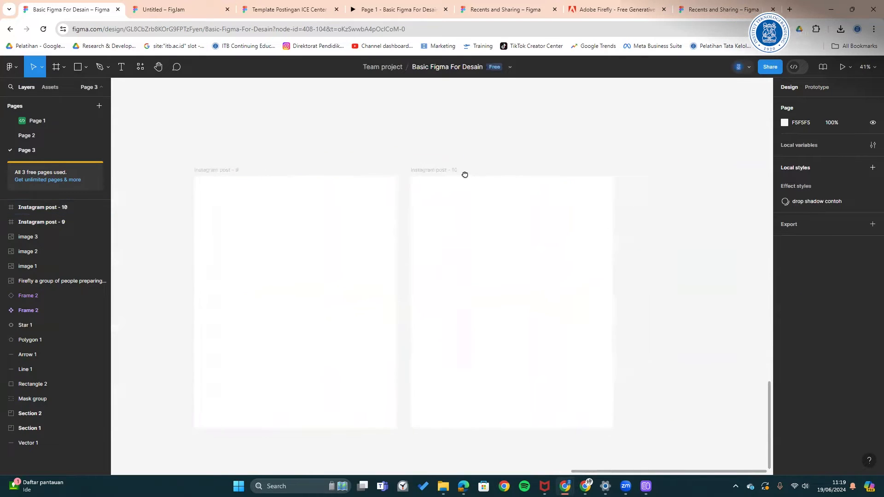
scroll(484, 156, "down", 3)
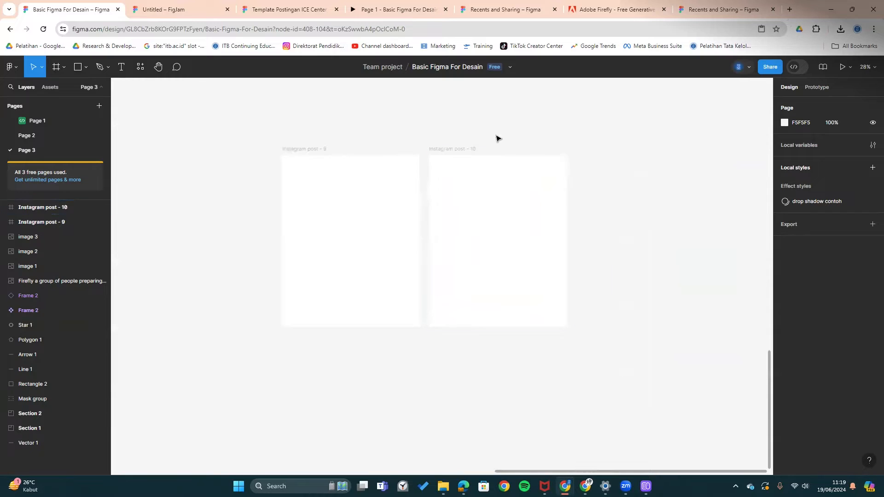
left_click(467, 152)
key("ctrl+d")
key("ctrl+d")
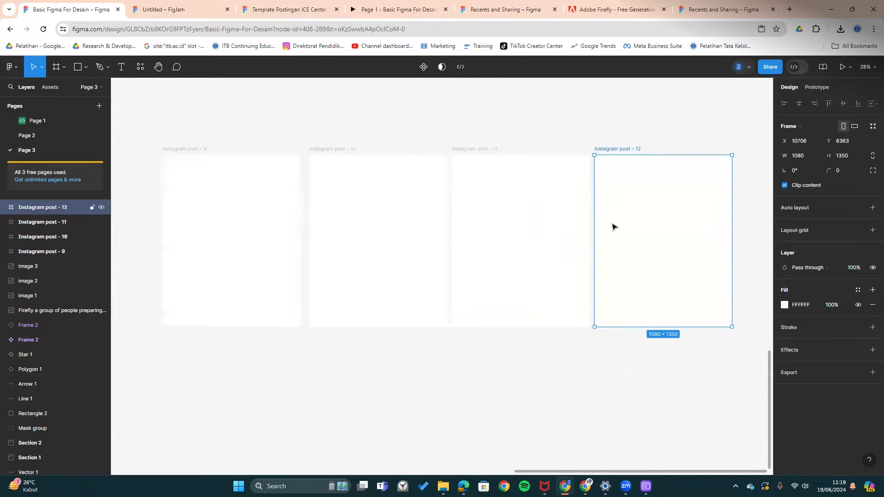
left_click(156, 138)
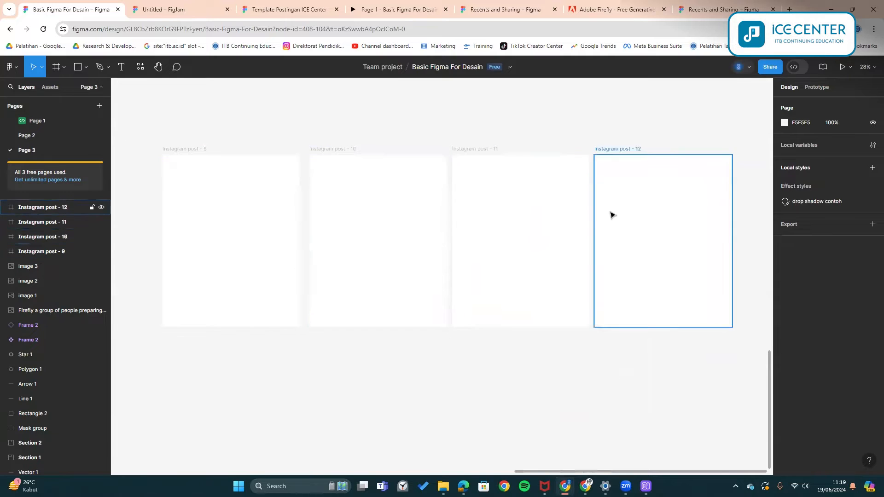
left_click_drag(127, 133, 732, 352)
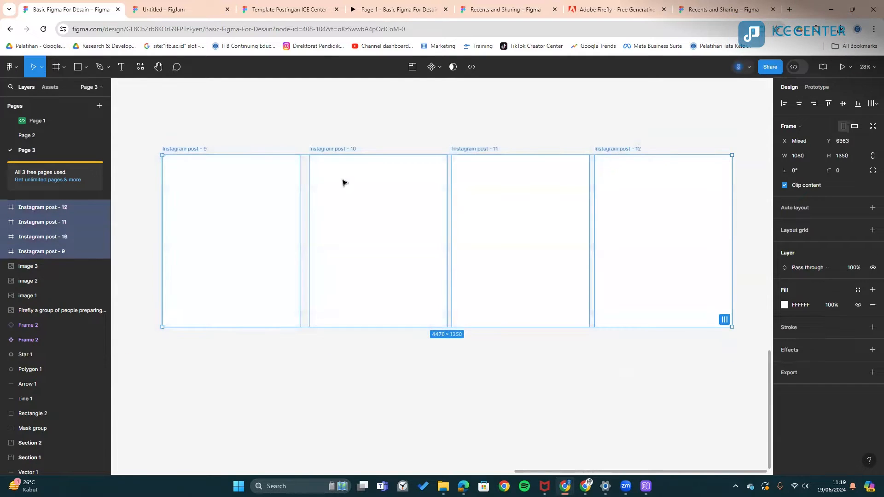
left_click(154, 102)
- Draw a section enclosing the four Instagram post frames
left_click(62, 67)
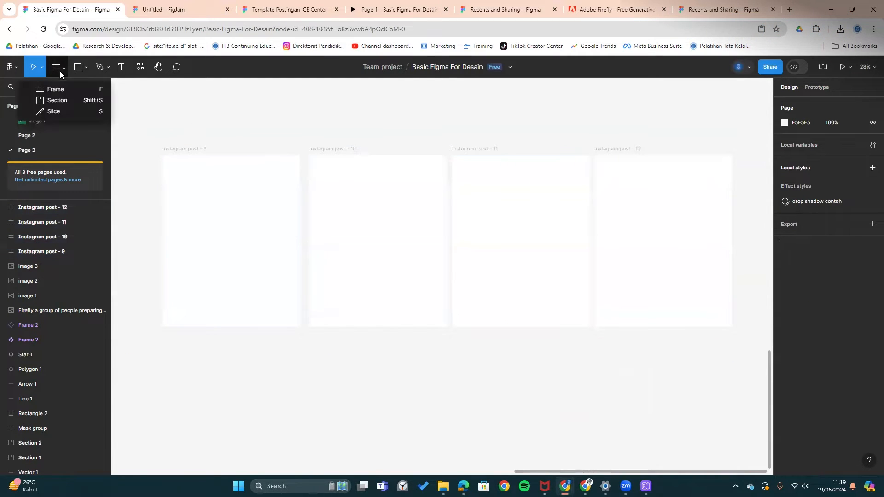
left_click(50, 99)
left_click_drag(139, 123, 726, 352)
left_click(274, 220)
key("Tab")
key("Tab")
key("Tab")
- Give the section a light grey CCCCCC fill
key("Escape")
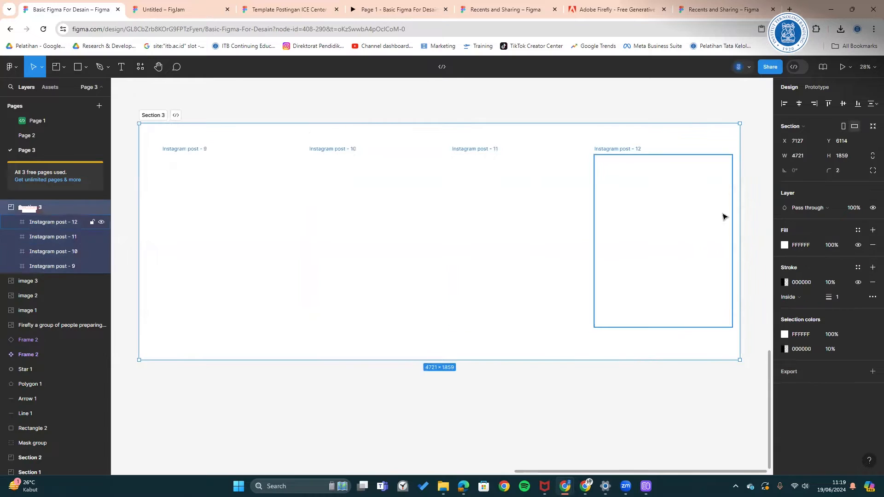
left_click(785, 244)
mouse_move(709, 255)
left_mouse_down()
mouse_move(631, 306)
mouse_move(627, 260)
left_mouse_up()
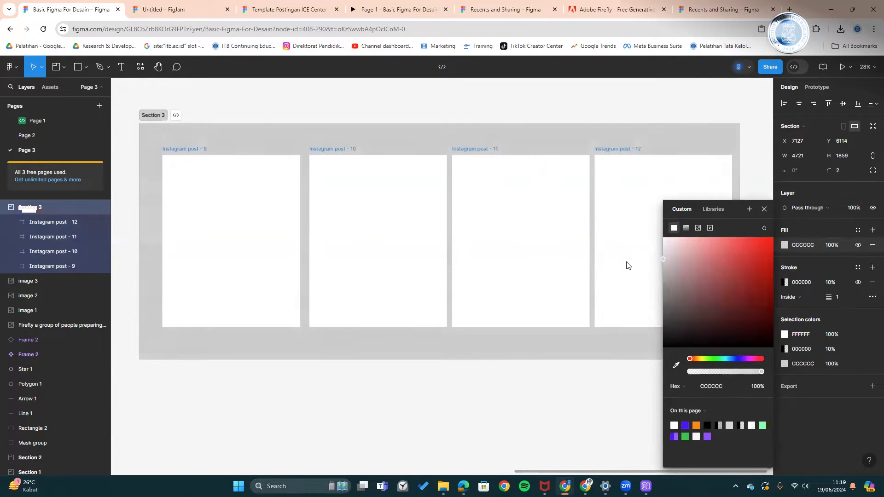
left_click(610, 417)
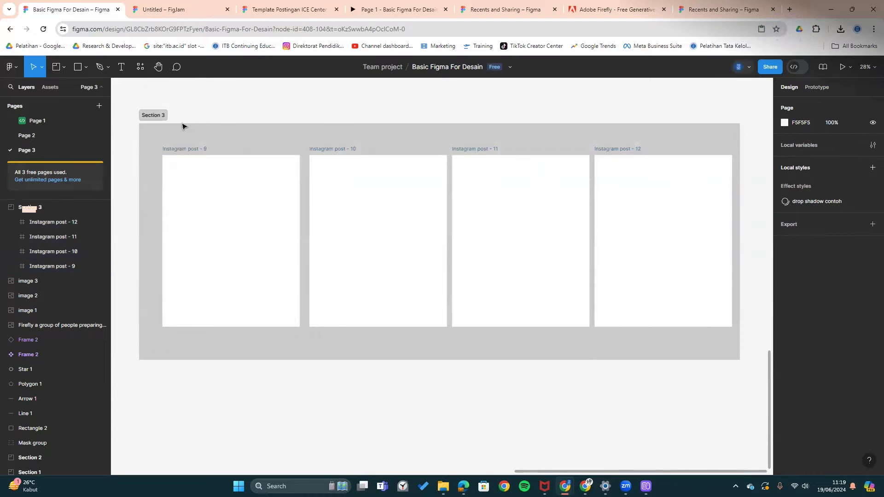
- Rename the section to 'konten idul adha'
left_click(158, 117)
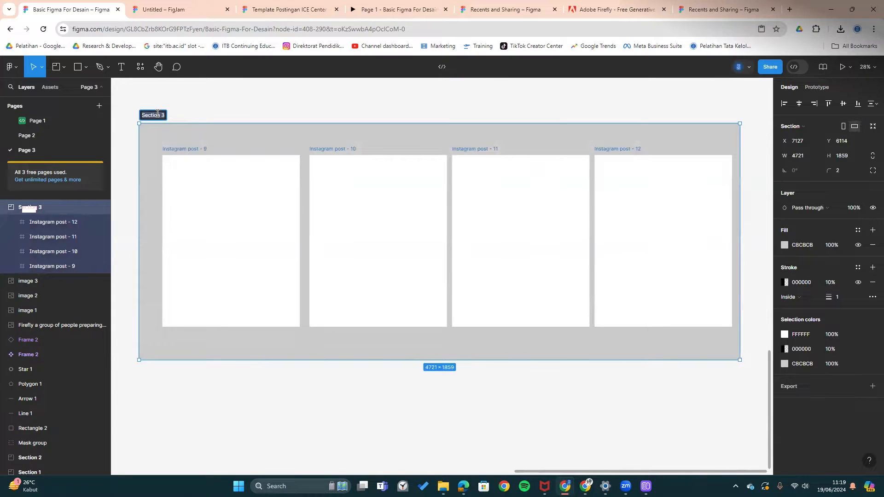
type("konten idul ad")
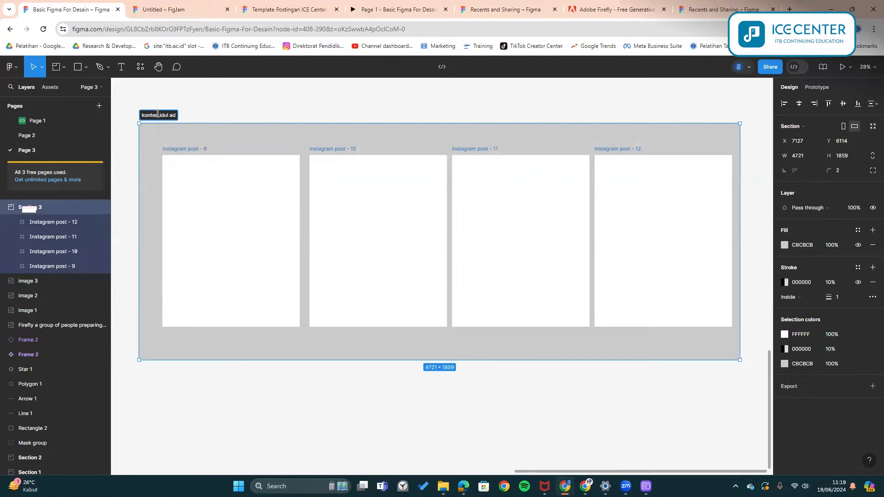
type("ha")
key("Return")
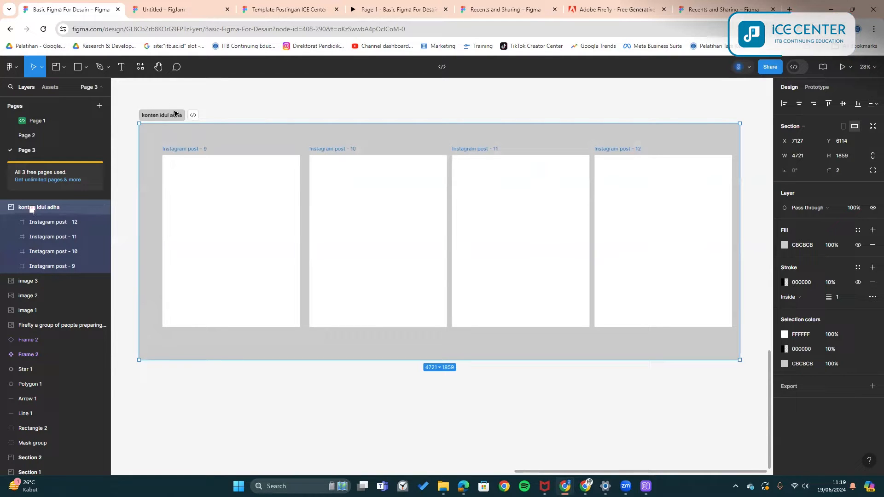
left_click(223, 130)
- Rename post 9 to 'slide 1' and delete the other three posts
left_click(198, 152)
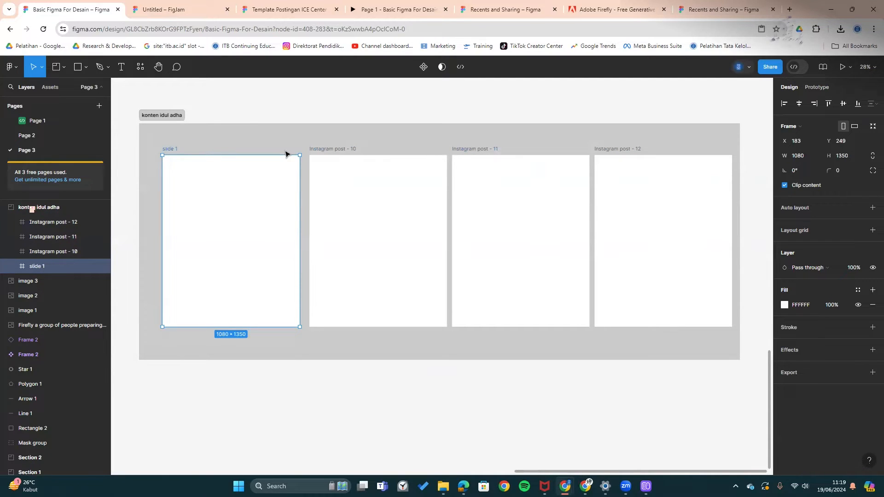
left_click(352, 149)
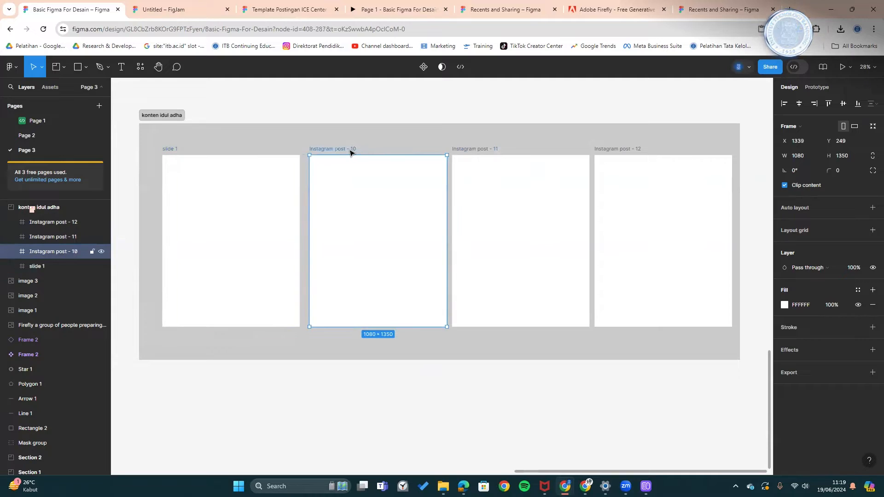
key("Delete")
left_click(484, 147)
key("Delete")
left_click(634, 148)
key("Delete")
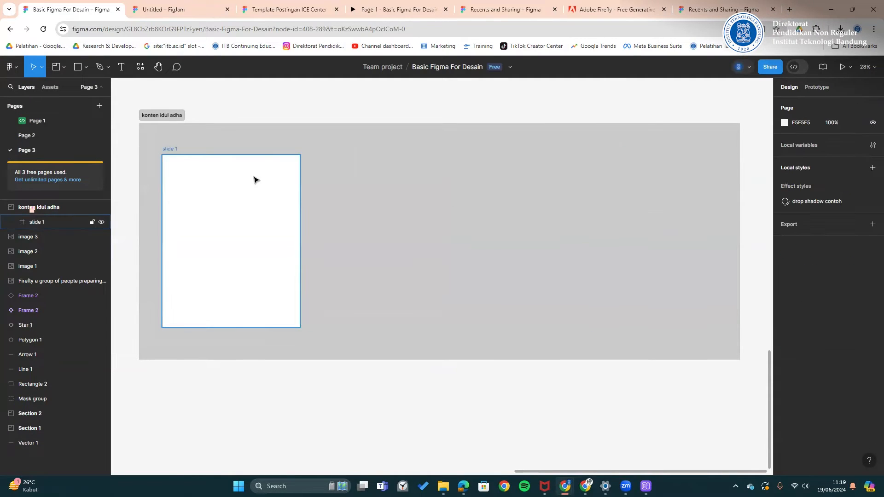
- Duplicate slide 1 to create slides 2, 3 and 4
left_click(176, 155)
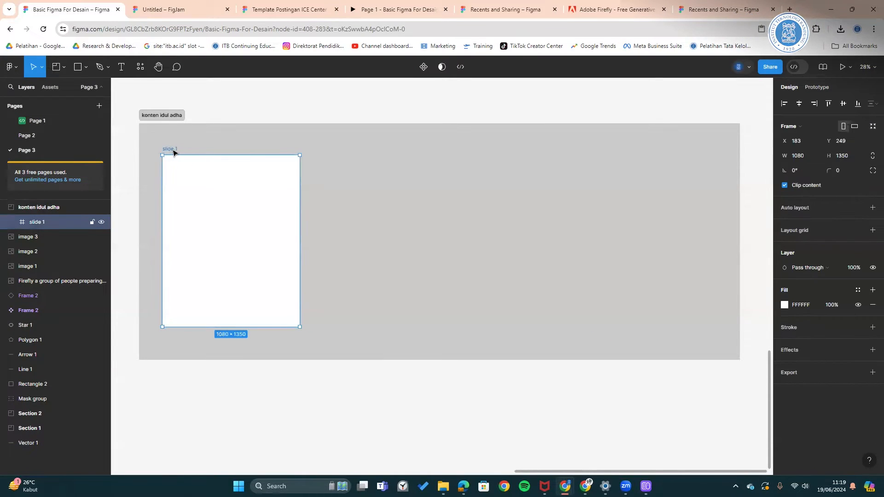
key("ctrl+d")
key("ctrl+d")
key("ctrl+d")
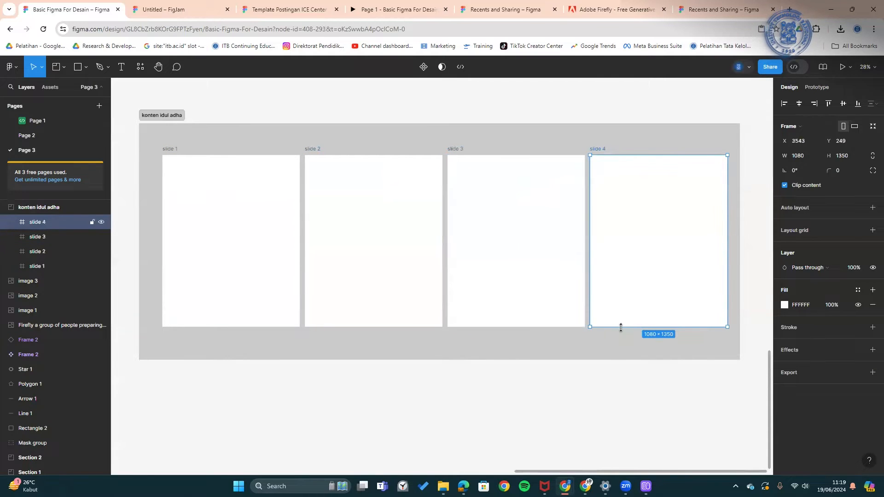
left_click(598, 417)
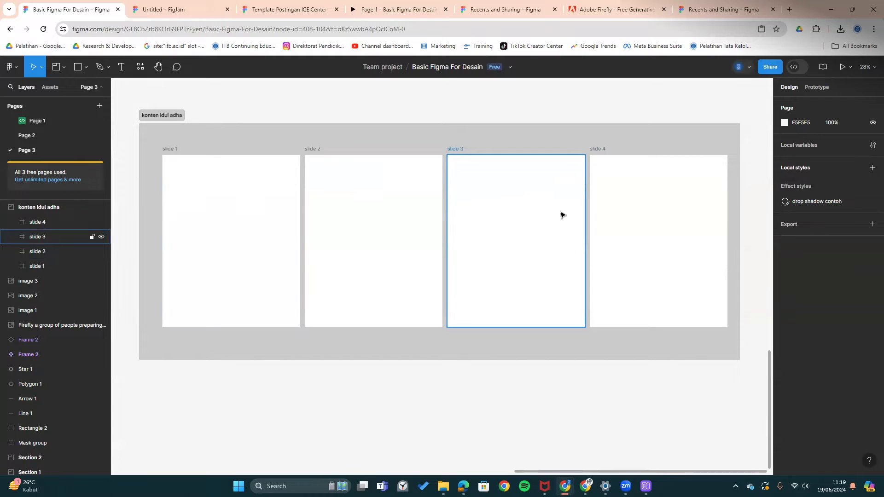
- Move image 3 slightly lower after undoing an accidental copy onto slide 1
left_click(63, 68)
left_click(39, 115)
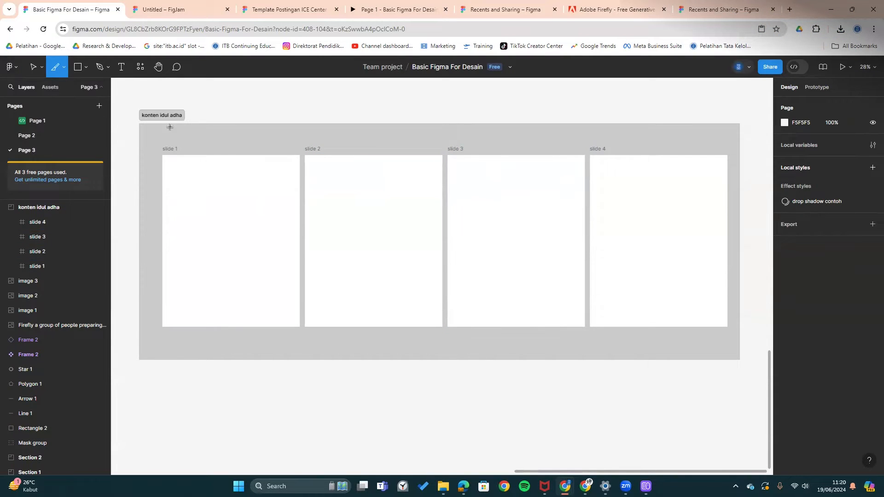
scroll(266, 156, "up", 2)
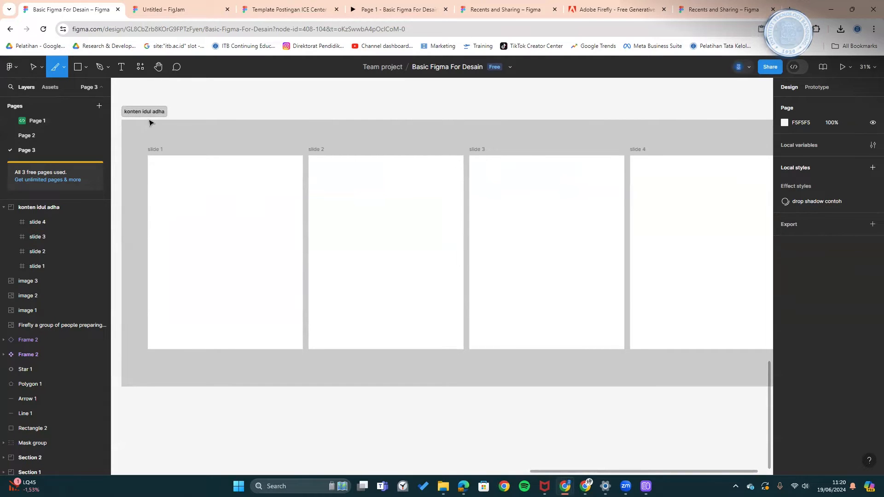
scroll(226, 151, "down", 5)
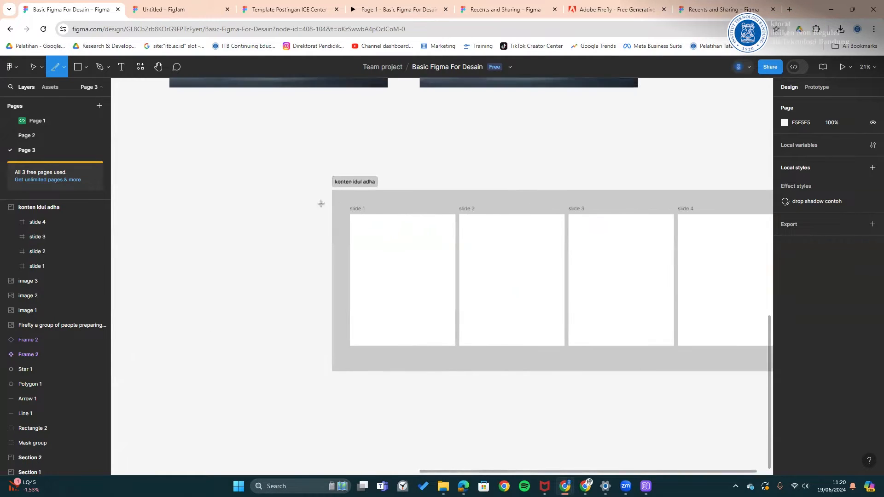
key("v")
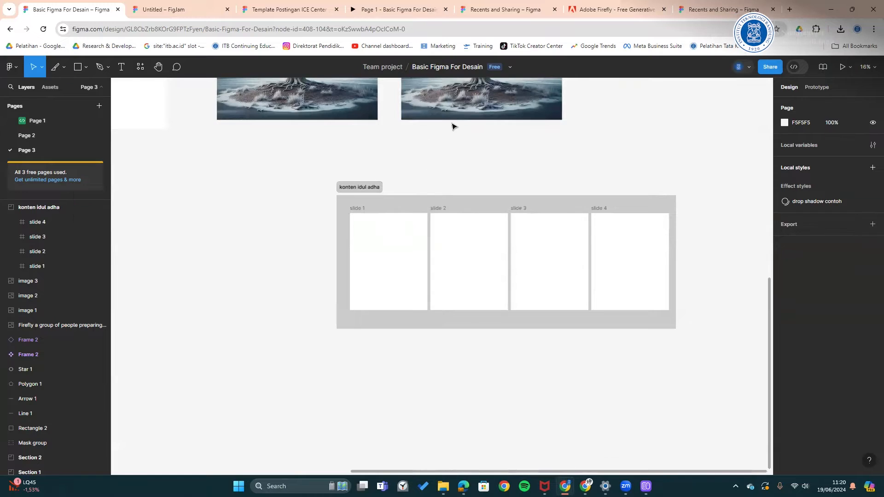
left_click(476, 112)
left_click_drag(476, 112, 392, 276)
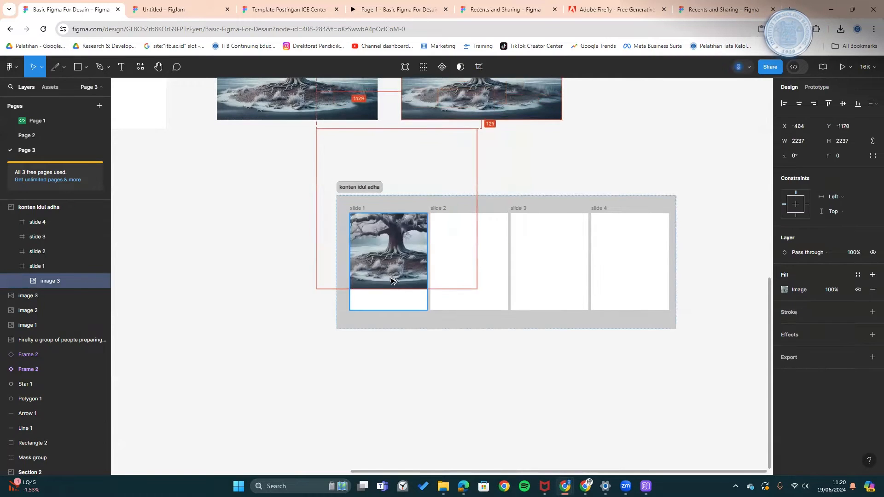
key("ctrl+z")
left_click_drag(454, 107, 451, 130)
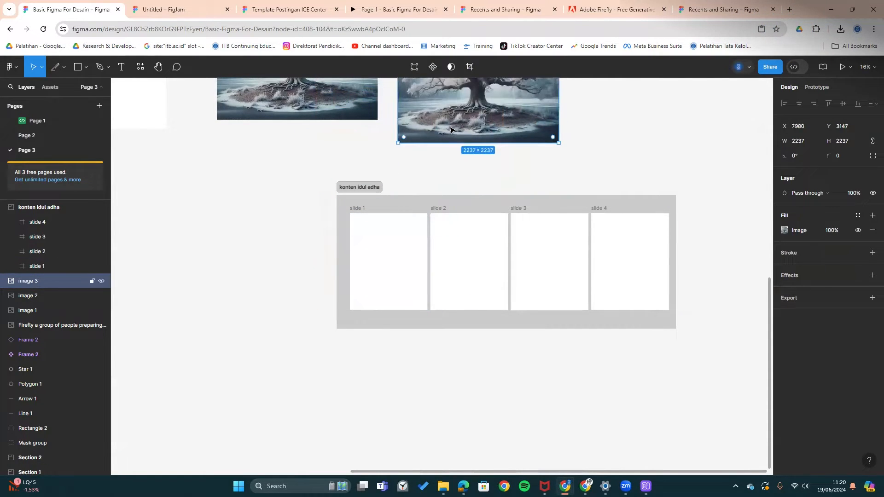
scroll(432, 164, "up", 1)
left_click(460, 159)
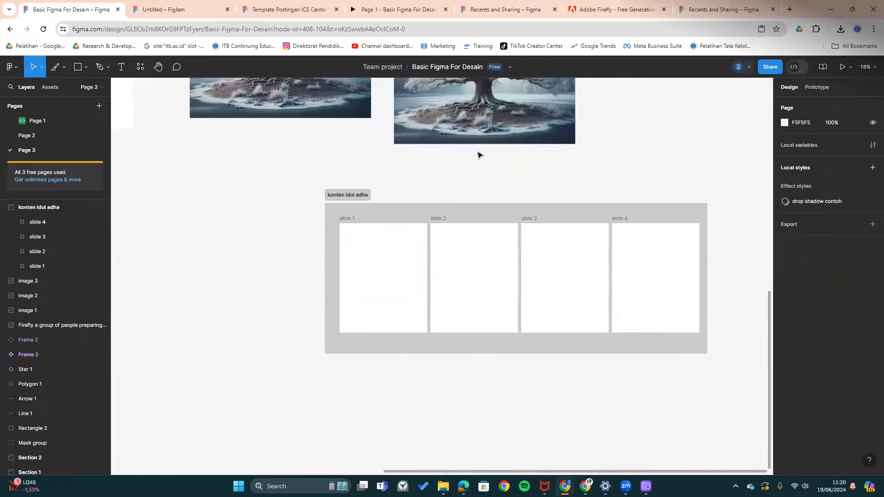
- Mark a 1253×375 slice across the frosty tree image's roots
scroll(460, 158, "up", 4)
scroll(479, 164, "right", 2)
scroll(522, 210, "up", 5)
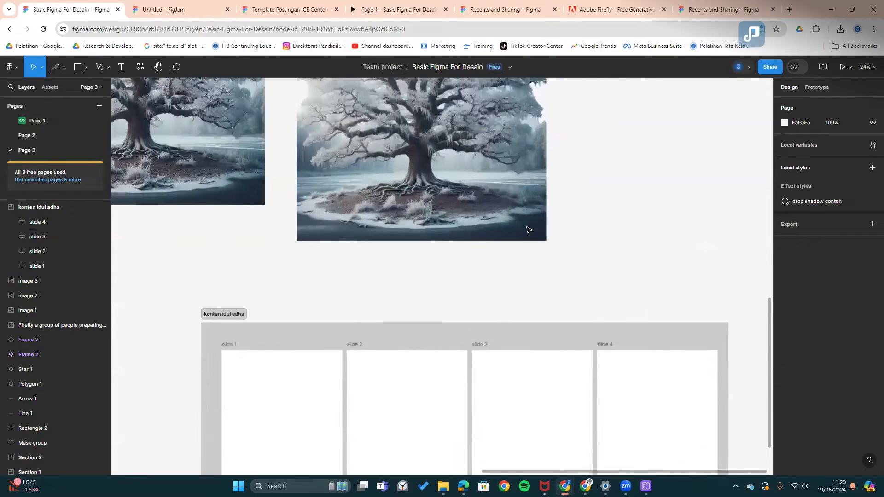
scroll(369, 204, "up", 1)
left_click_drag(369, 204, 578, 237)
left_click_drag(294, 213, 294, 230)
scroll(209, 193, "up", 3)
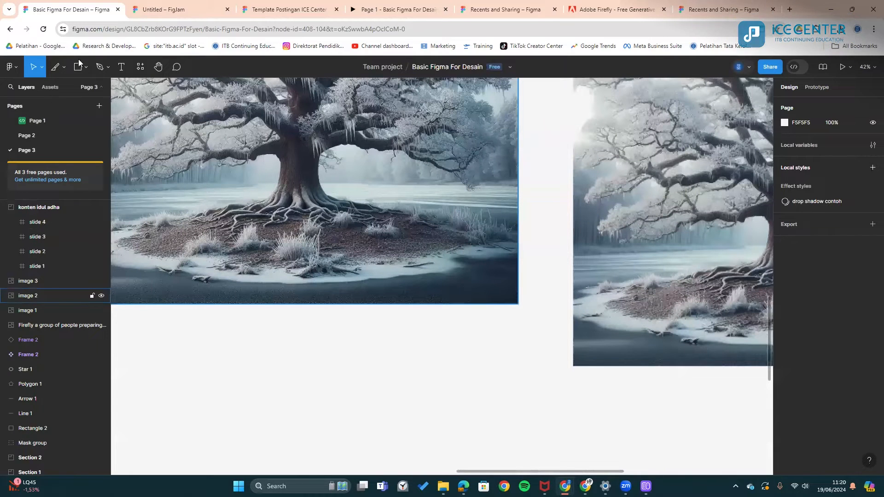
scroll(208, 189, "up", 1)
key("f")
mouse_move(202, 153)
left_mouse_down()
mouse_move(218, 182)
mouse_move(413, 254)
left_mouse_up()
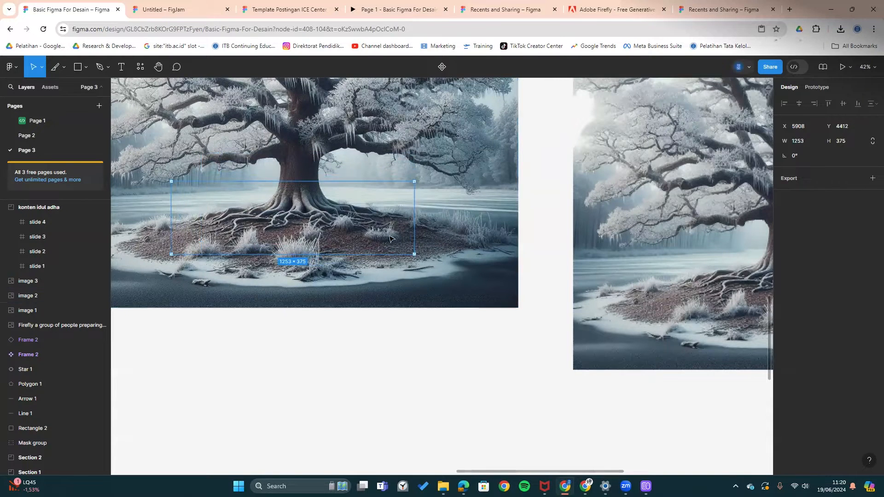
- Export the slice as PNG, saving it as Slice 1 (1).png
left_click(810, 177)
left_click(808, 207)
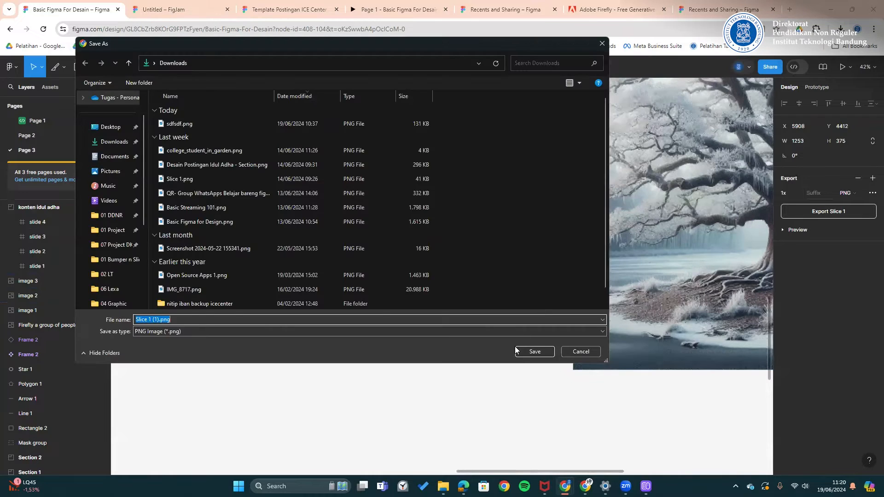
key("Return")
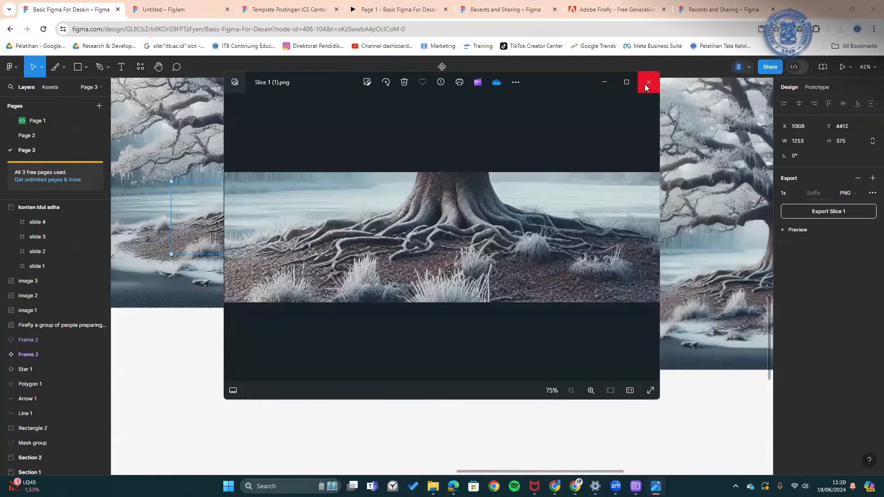
left_click(645, 81)
- Pan between the konten idul adha slides and the tree images, selecting slide 1 and the section
scroll(453, 294, "down", 3, "ctrl")
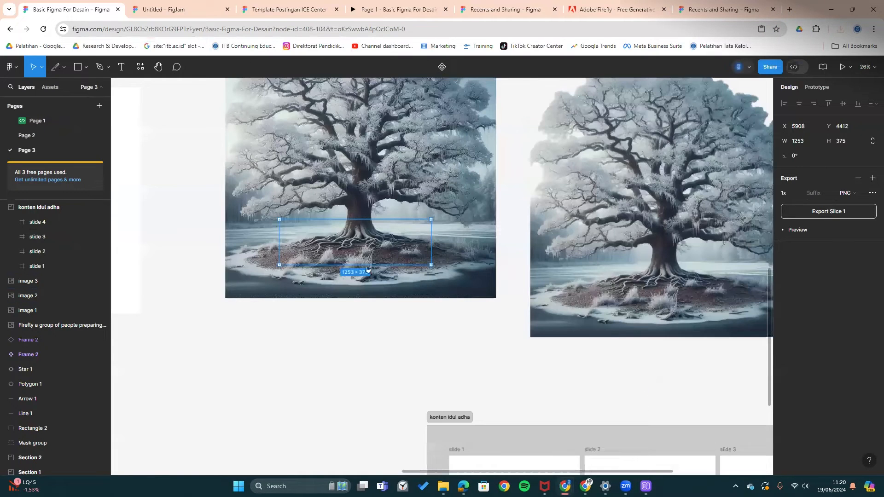
left_click_drag(479, 363, 368, 270)
left_click(494, 323)
left_click_drag(494, 324, 353, 212)
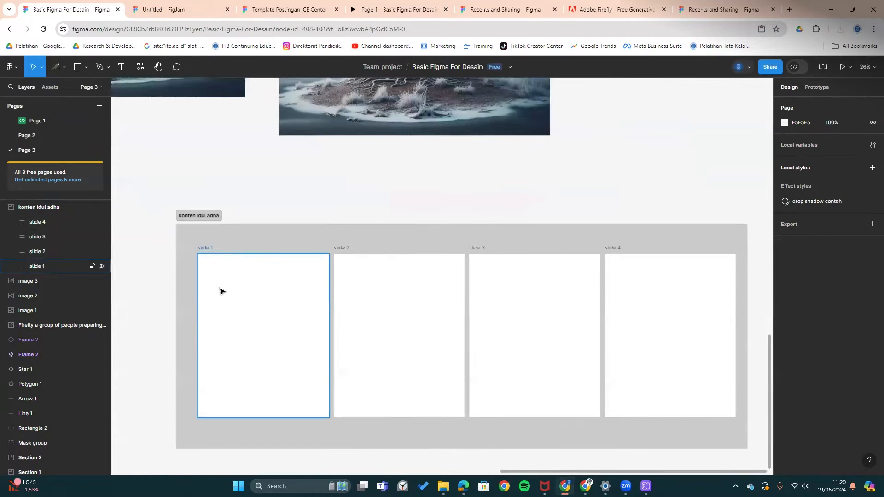
left_click(224, 275)
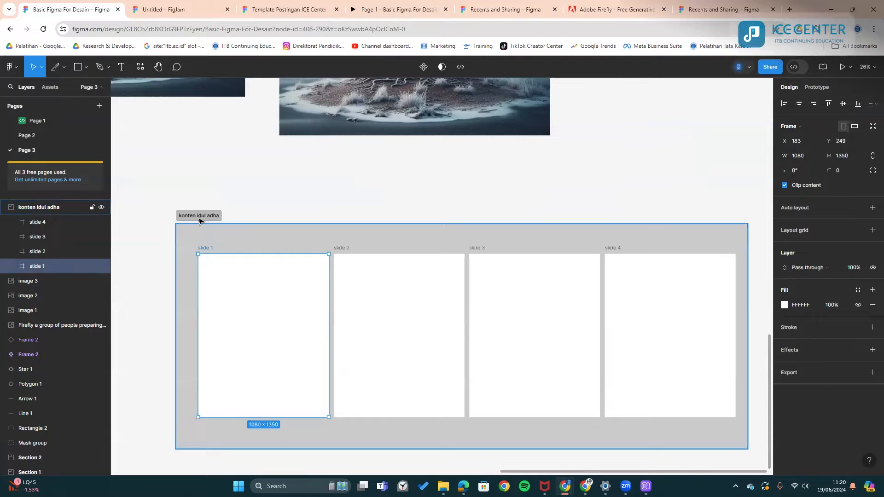
left_click(198, 217)
left_click_drag(167, 144, 323, 302)
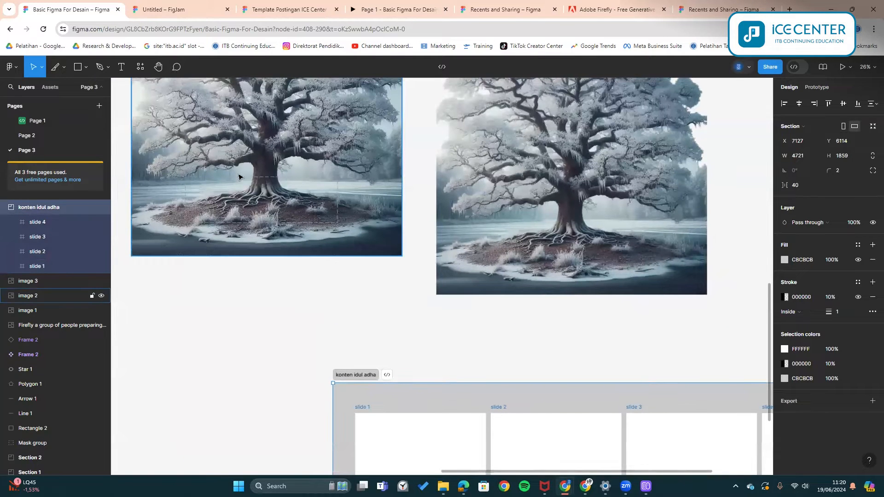
left_click(523, 345)
left_click_drag(523, 345, 345, 158)
left_click(163, 9)
left_click(297, 4)
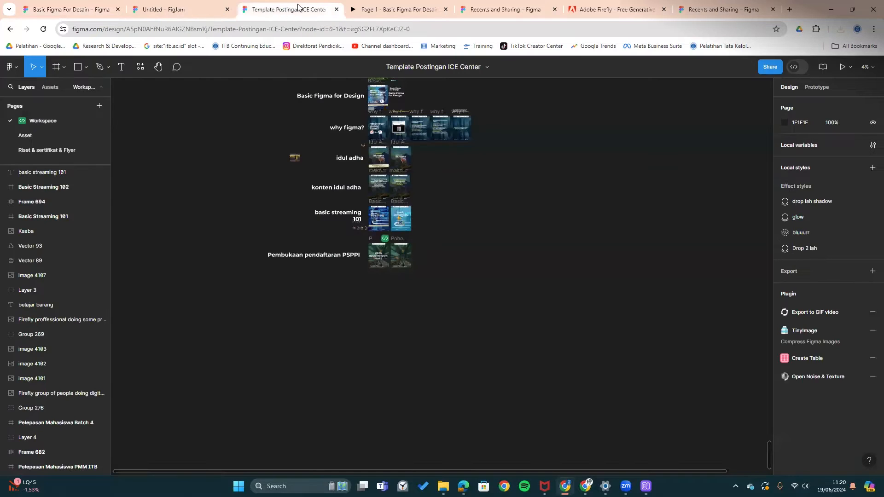
left_click(397, 10)
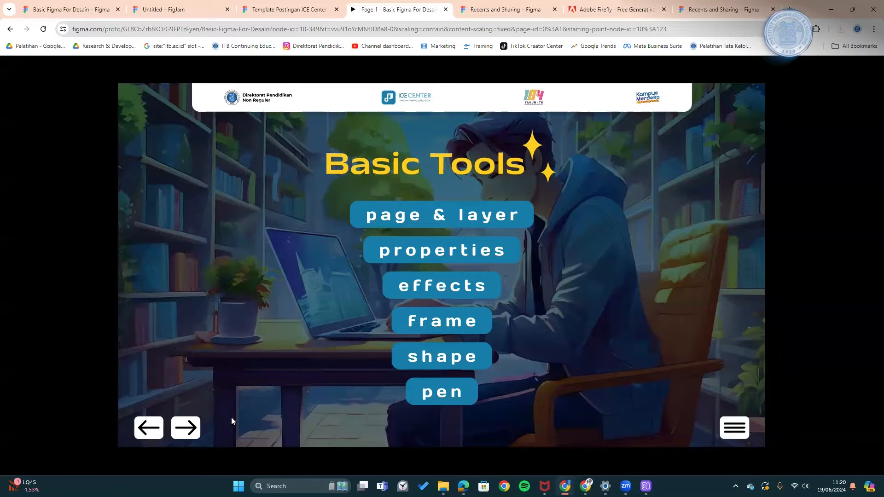
left_click(186, 427)
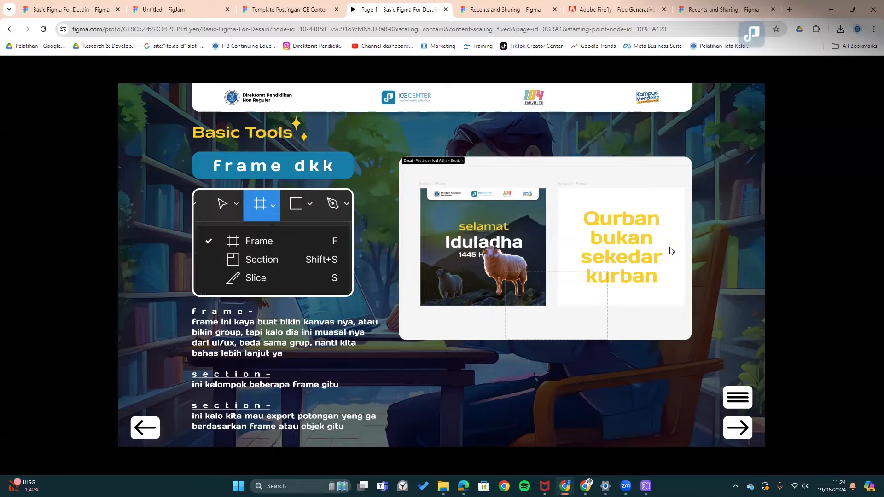
left_click(737, 427)
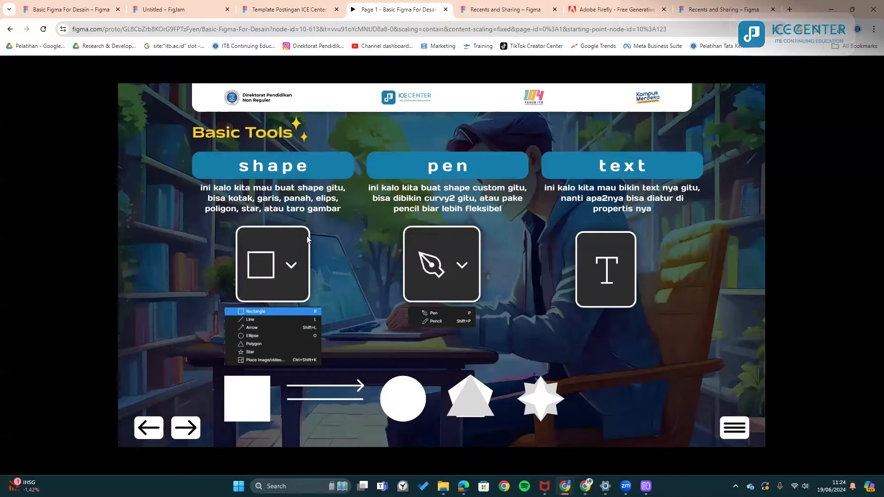
left_click(91, 4)
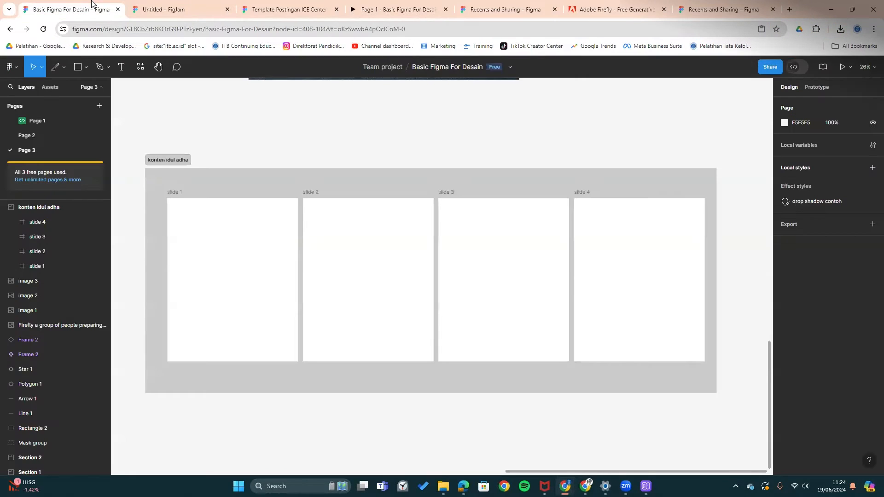
- Draw a grey rectangle near the top of slide 1 and size it to 242×250
scroll(172, 207, "up", 3)
left_click_drag(170, 220, 215, 202)
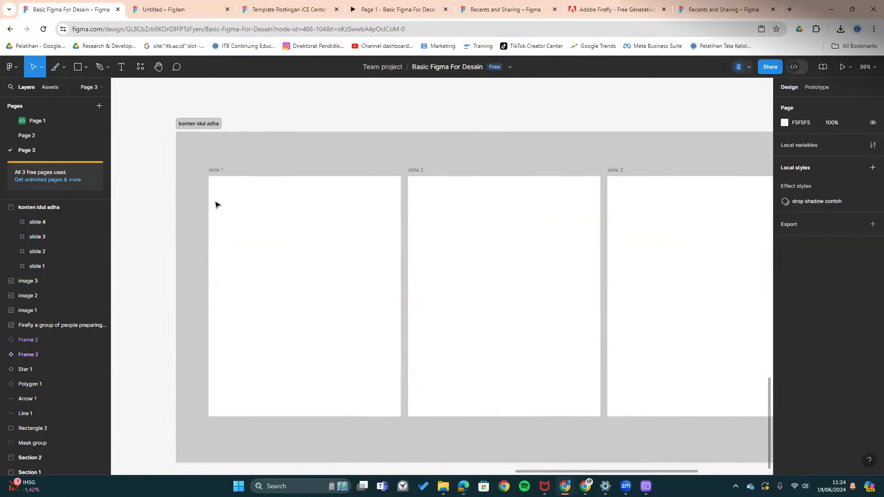
scroll(305, 262, "up", 1)
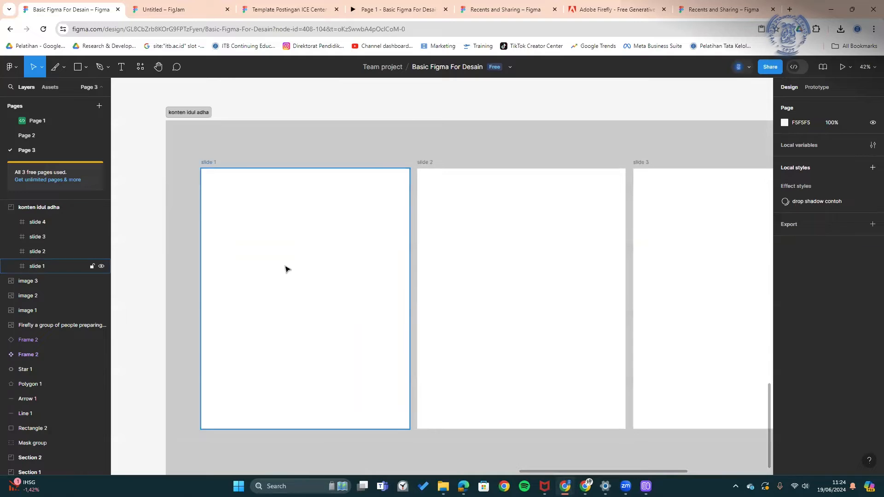
left_click_drag(299, 249, 310, 236)
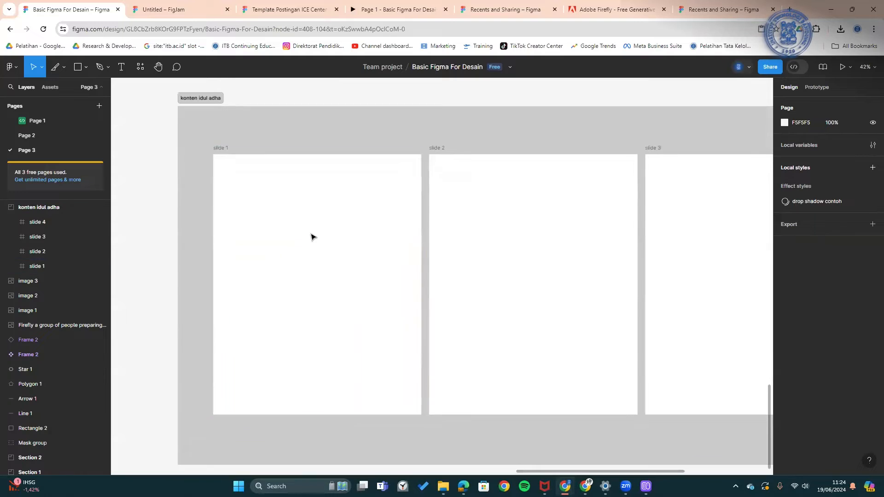
left_click(74, 66)
scroll(349, 252, "up", 3)
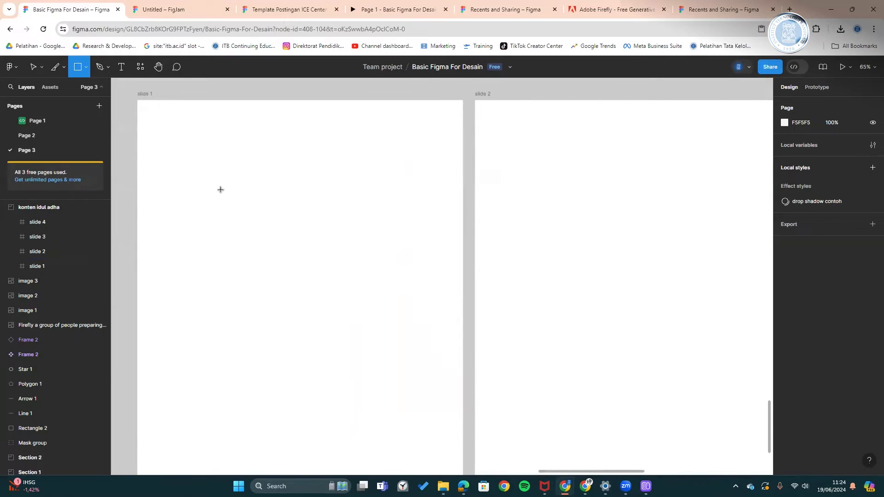
scroll(237, 203, "down", 1)
mouse_move(203, 161)
left_mouse_down()
mouse_move(326, 278)
mouse_move(286, 253)
mouse_move(318, 242)
left_mouse_up()
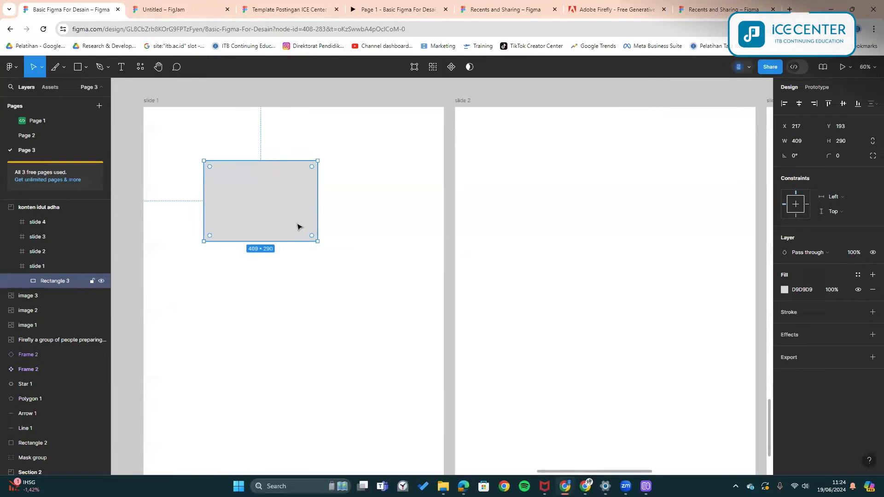
left_click_drag(318, 240, 230, 188)
- Draw a thin line right of the square with a horizontal arrow below it
left_click(85, 71)
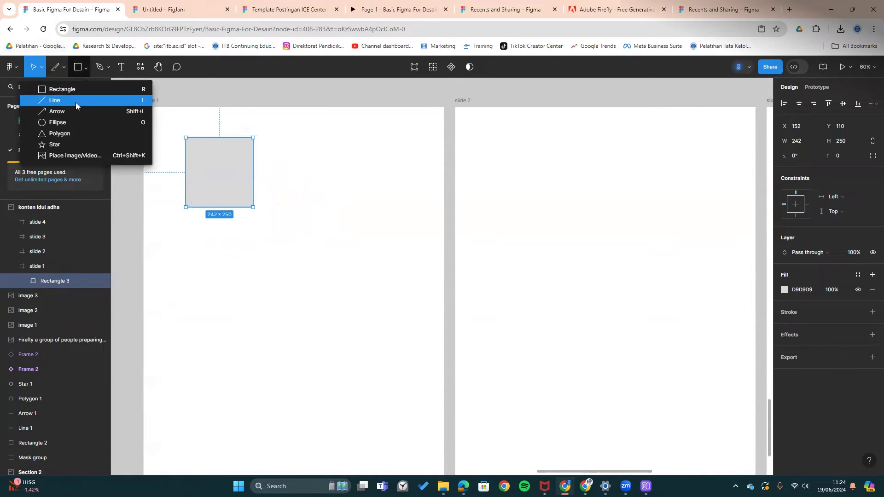
left_click(76, 102)
left_click_drag(291, 162, 368, 159)
left_click(63, 67)
left_click(78, 67)
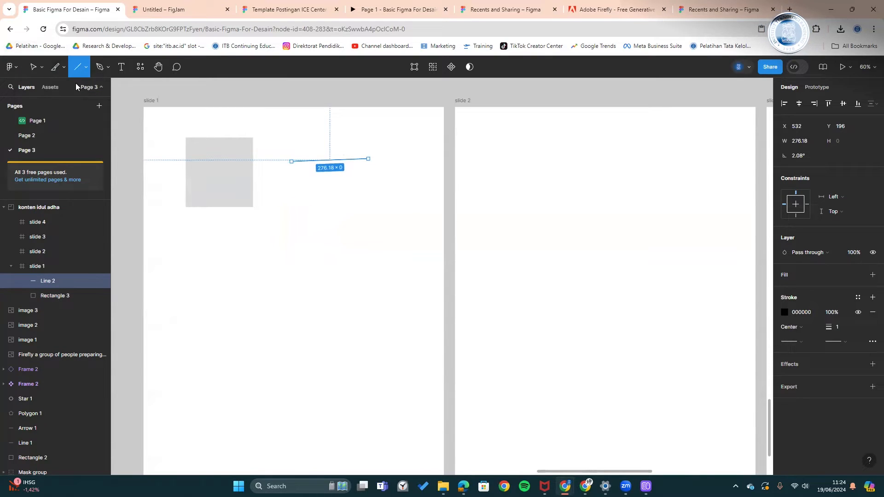
left_click(86, 67)
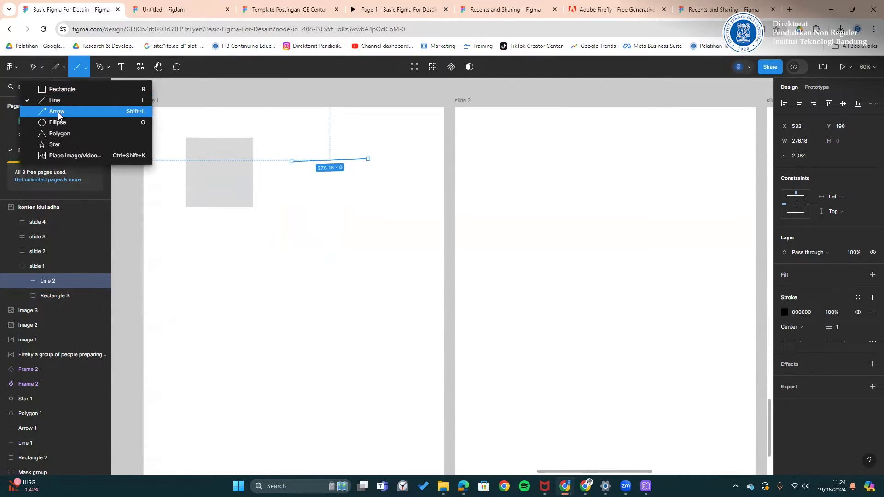
left_click(60, 112)
left_click_drag(287, 177, 362, 177)
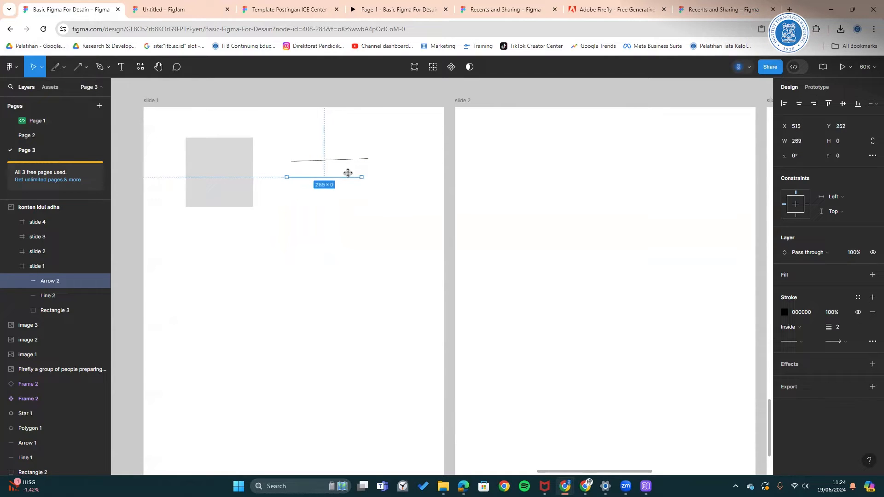
- Start drawing a circle below the square with the Ellipse tool
left_click(86, 67)
left_click(84, 122)
left_click_drag(210, 237, 268, 295)
- Place the circle under the square and draw a polygon beside it, deleting an extra one
left_click_drag(245, 270, 222, 253)
left_click(86, 67)
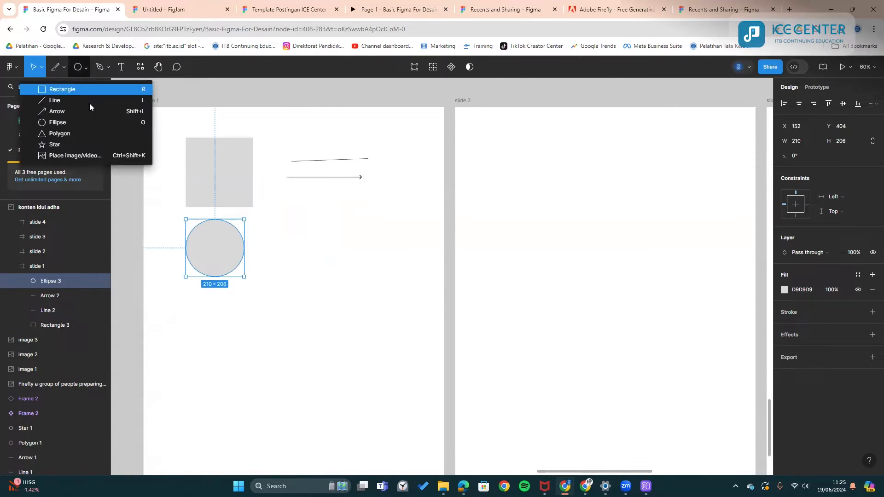
left_click(46, 134)
left_click_drag(298, 219, 362, 277)
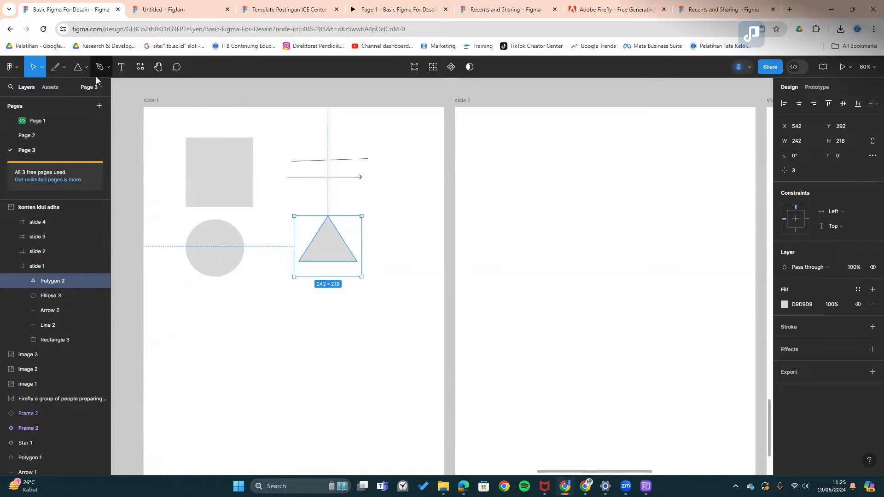
left_click(77, 70)
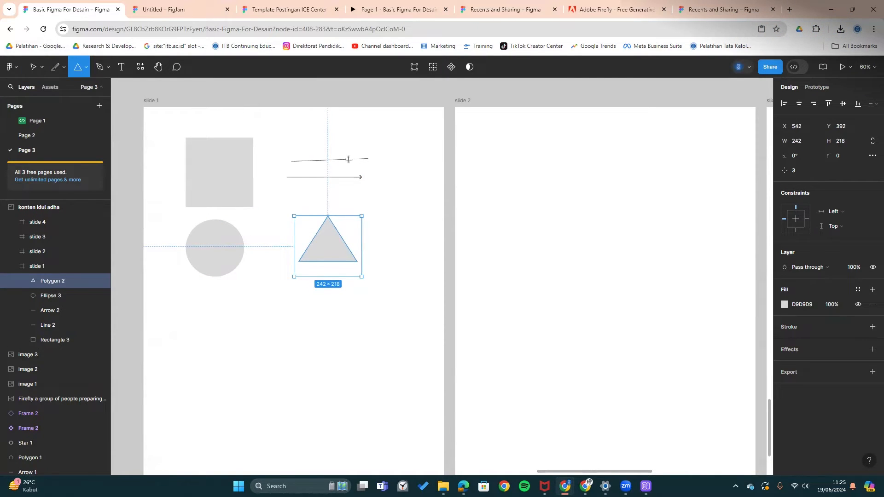
left_click_drag(332, 237, 391, 295)
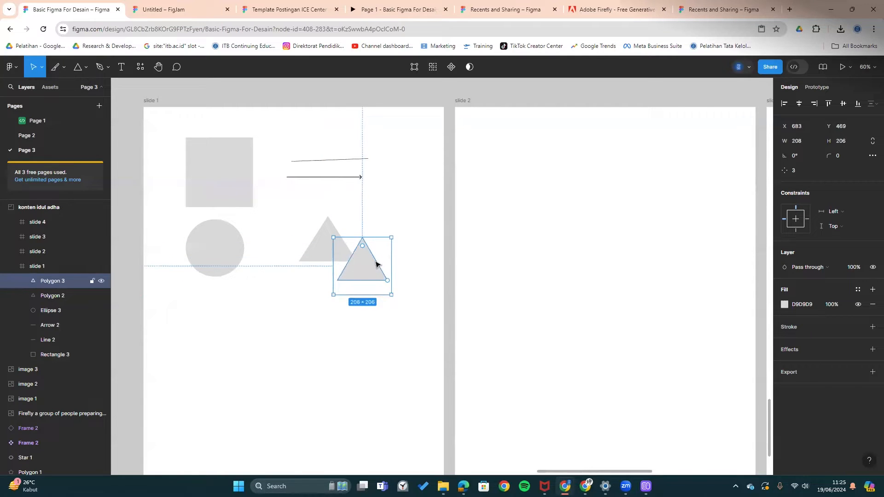
key("Delete")
- Adjust the polygon's number of sides to make it a hexagon
scroll(340, 244, "up", 3)
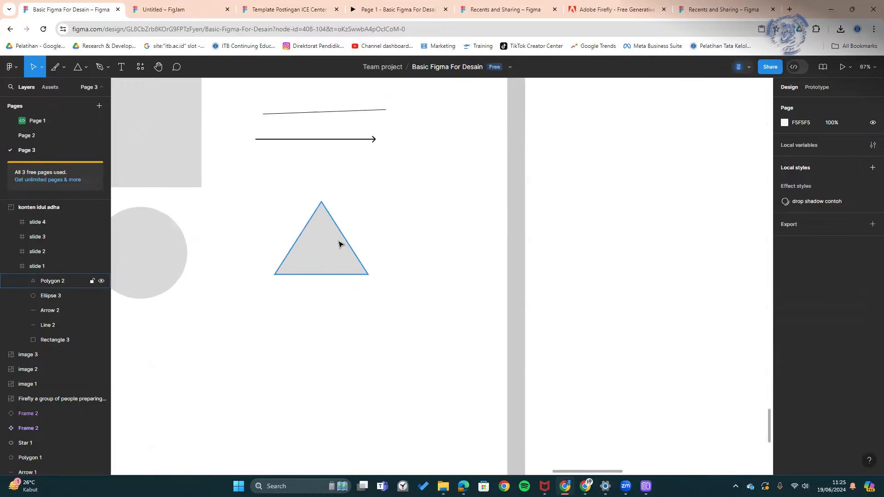
left_click(339, 243)
left_click_drag(371, 280, 376, 225)
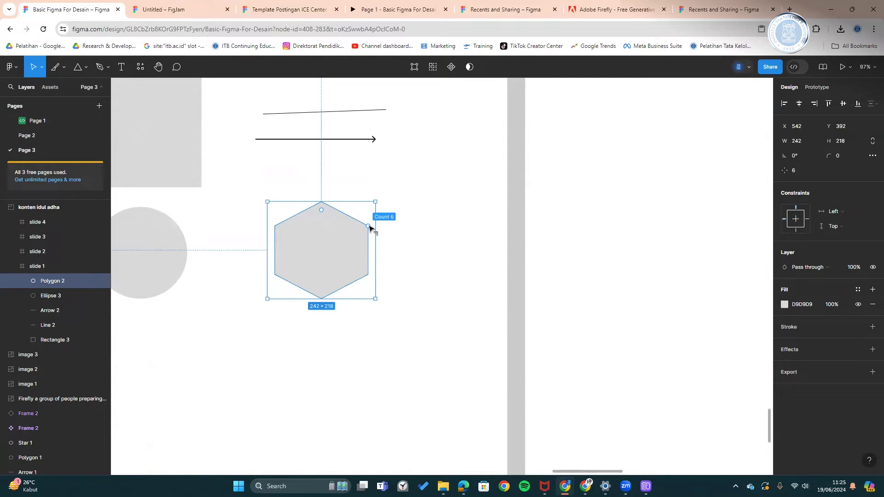
mouse_move(370, 228)
left_mouse_down()
mouse_move(375, 252)
mouse_move(370, 231)
left_mouse_up()
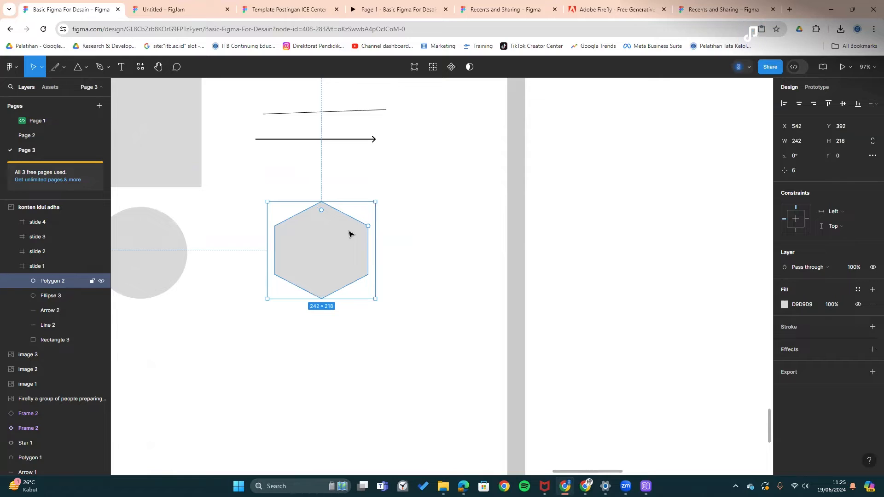
- Reset the hexagon's corner radius to 0 and snap it beside the circle
left_click_drag(322, 215, 321, 181)
left_click(414, 256)
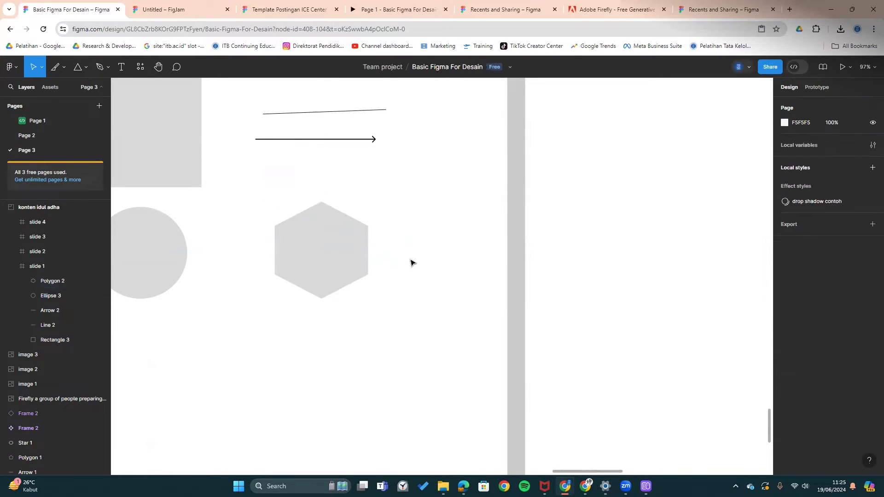
left_click_drag(361, 260, 414, 228)
left_click_drag(387, 236, 321, 248)
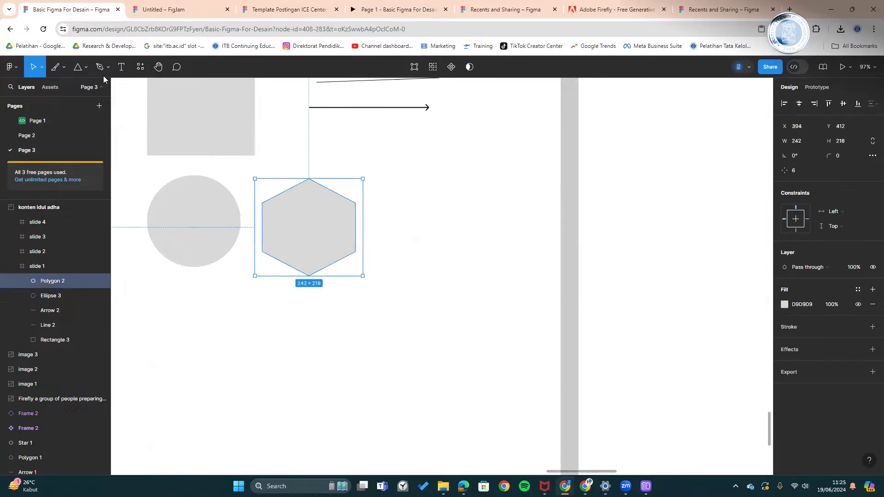
- Draw a star right of the hexagon and shape it into a 45-point, 23%-ratio starburst
left_click(85, 66)
left_click(73, 144)
mouse_move(398, 189)
left_mouse_down()
mouse_move(519, 291)
mouse_move(481, 281)
mouse_move(477, 267)
left_mouse_up()
left_click_drag(442, 229, 438, 227)
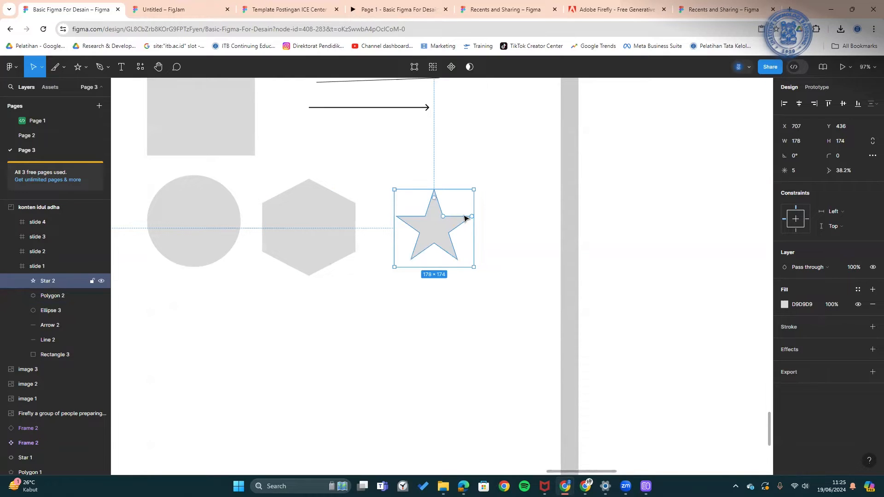
left_click_drag(471, 215, 477, 256)
left_click_drag(449, 224, 462, 210)
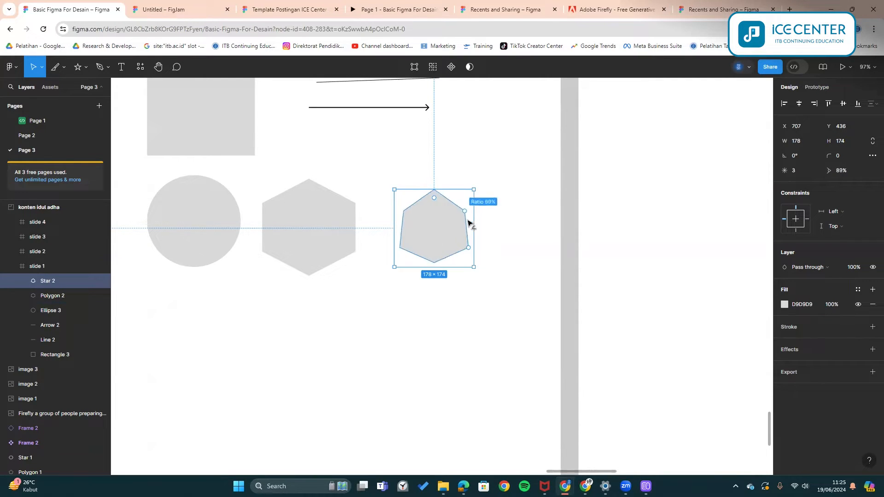
left_click_drag(444, 230, 436, 230)
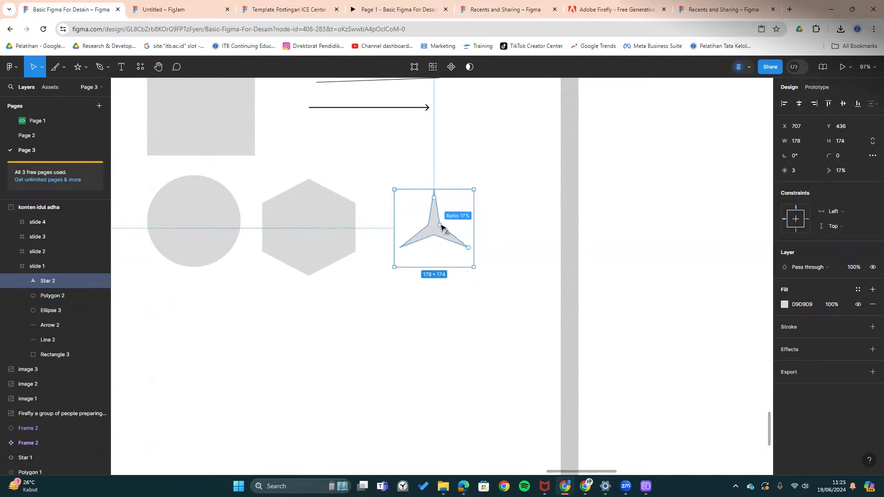
left_click_drag(450, 218, 442, 186)
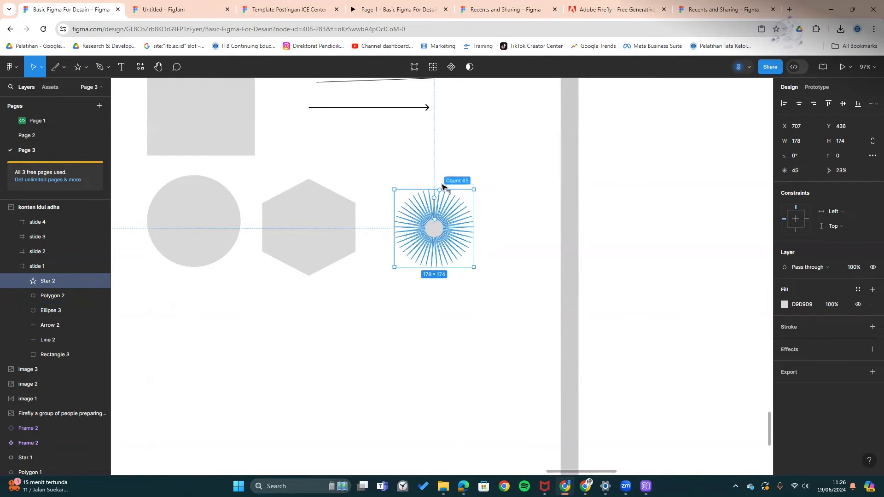
left_click(489, 202)
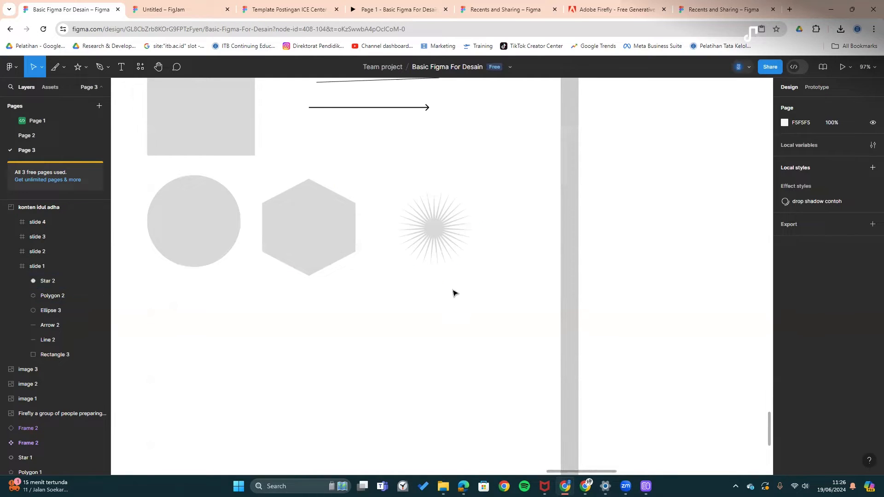
scroll(499, 270, "down", 2)
scroll(501, 268, "up", 5)
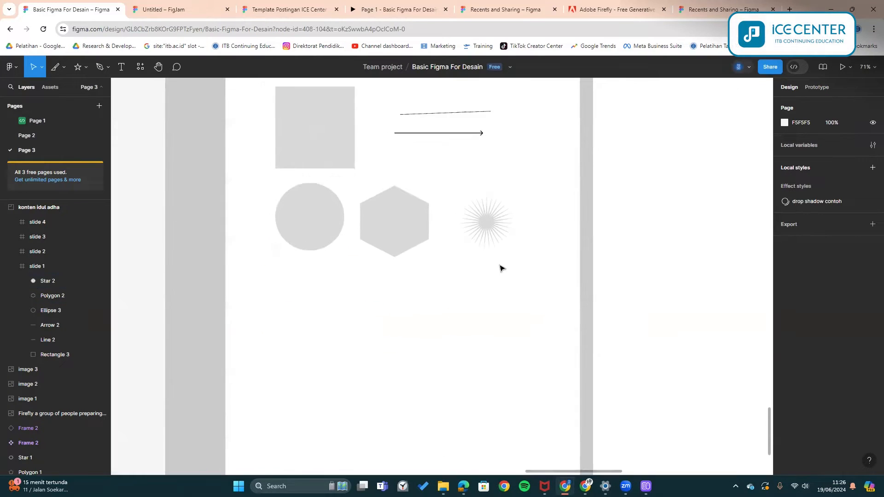
scroll(501, 268, "down", 4)
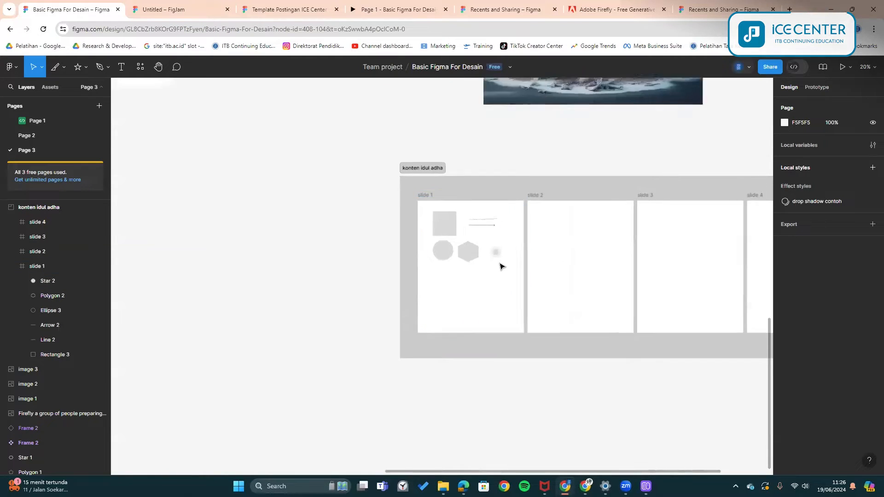
scroll(499, 263, "up", 2)
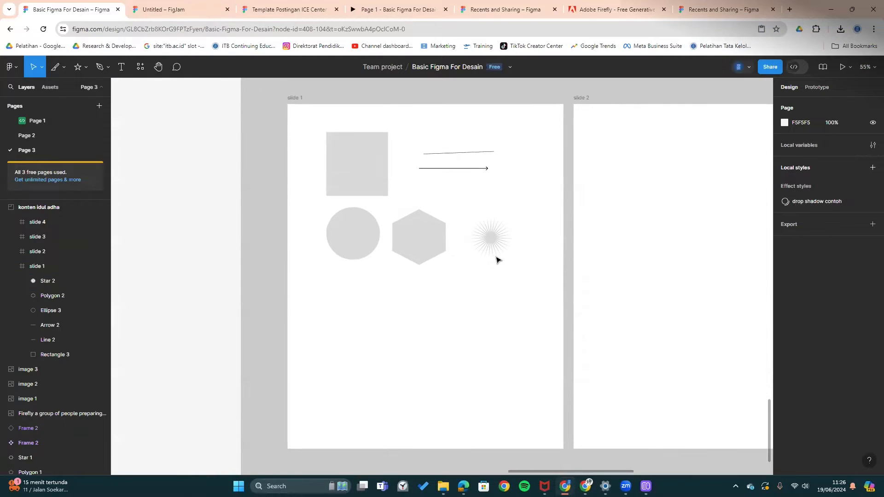
scroll(496, 260, "up", 1)
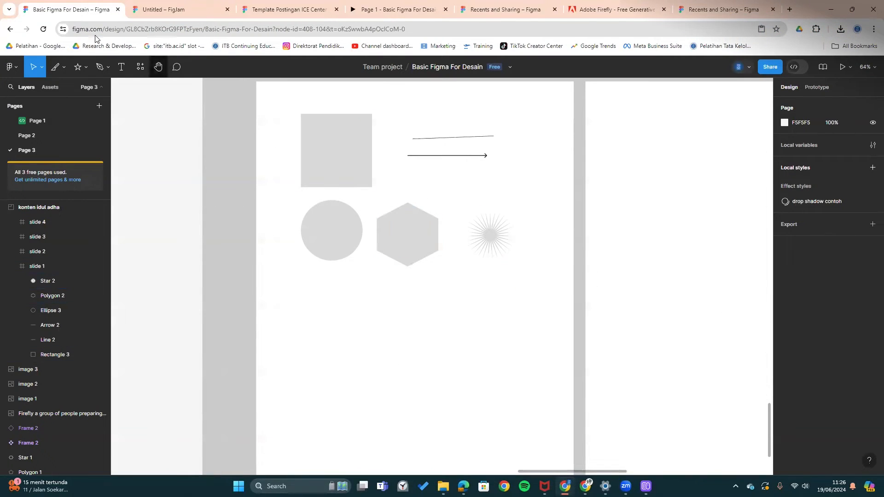
left_click(292, 4)
key("ctrl+Tab")
left_click_drag(175, 4, 178, 5)
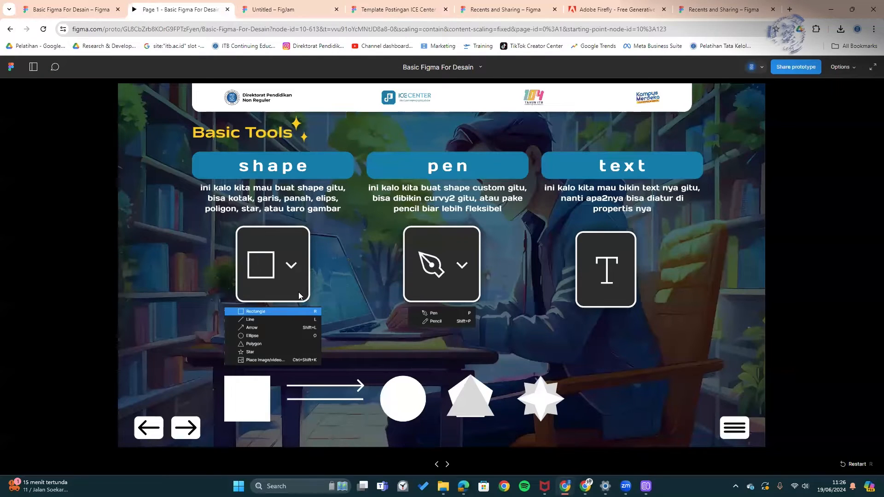
left_click(74, 4)
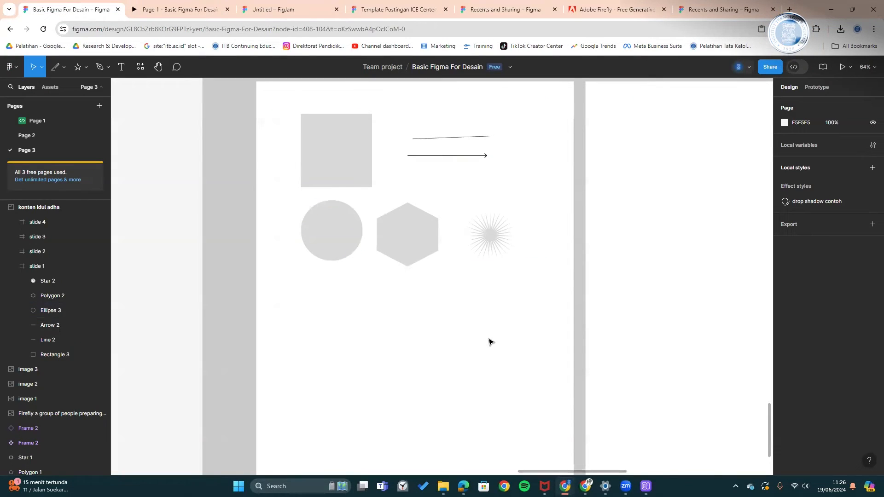
scroll(445, 332, "down", 1)
left_click_drag(475, 363, 434, 318)
scroll(357, 278, "up", 2)
- Draw a closed wavy path across the bottom of slide 1 with the Pen tool
left_click(99, 67)
scroll(335, 336, "down", 1)
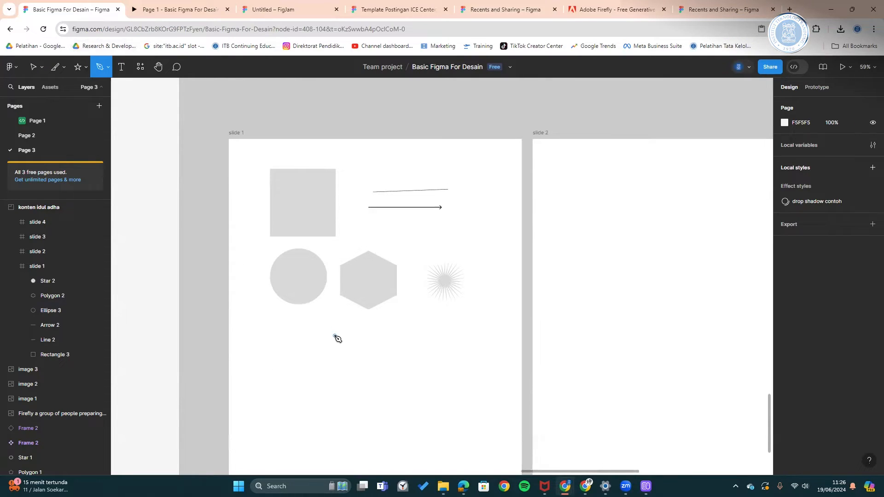
scroll(334, 336, "down", 1)
left_click_drag(335, 336, 346, 244)
scroll(318, 247, "up", 1)
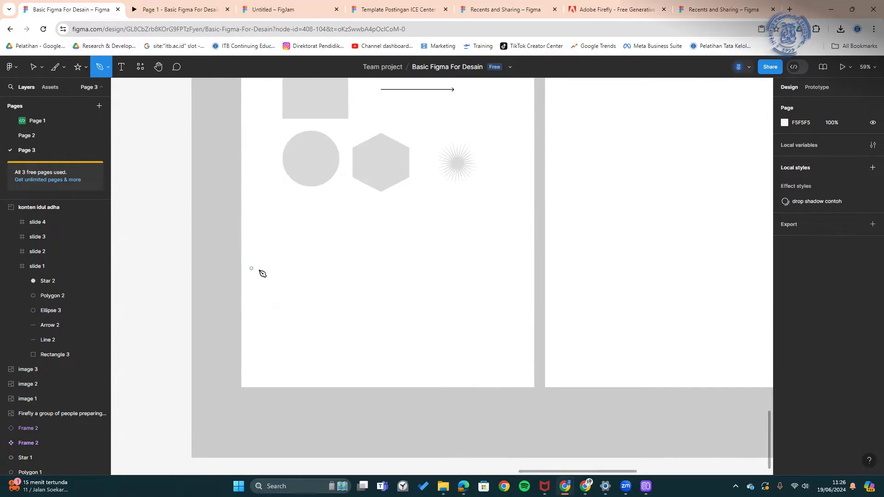
scroll(283, 249, "down", 1)
left_click_drag(283, 249, 281, 247)
scroll(286, 255, "down", 1)
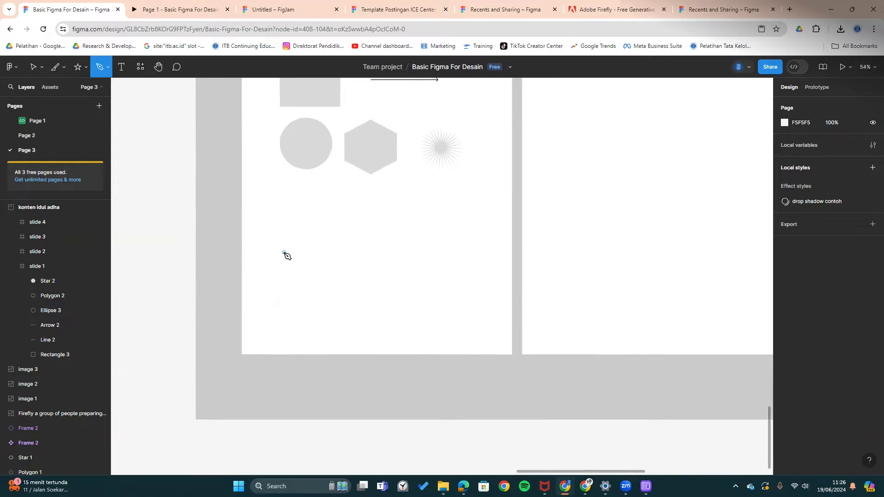
left_click(233, 247)
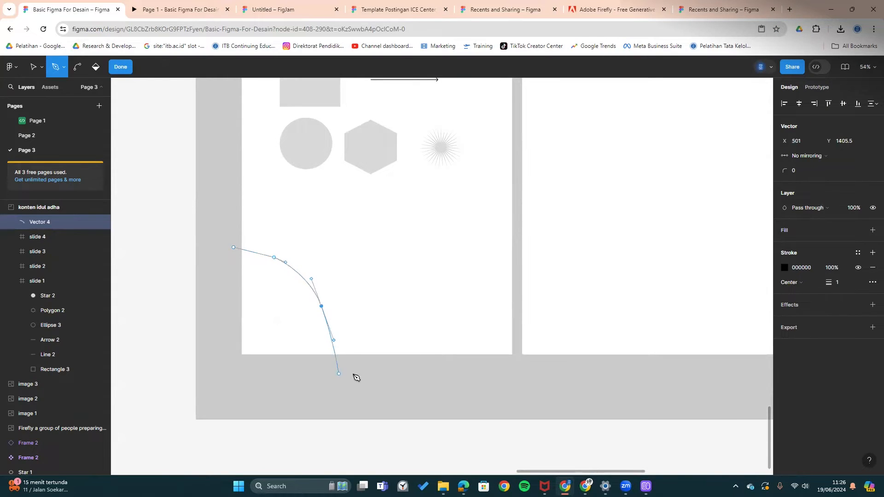
left_click_drag(471, 321, 486, 285)
left_click(516, 368)
left_click(245, 384)
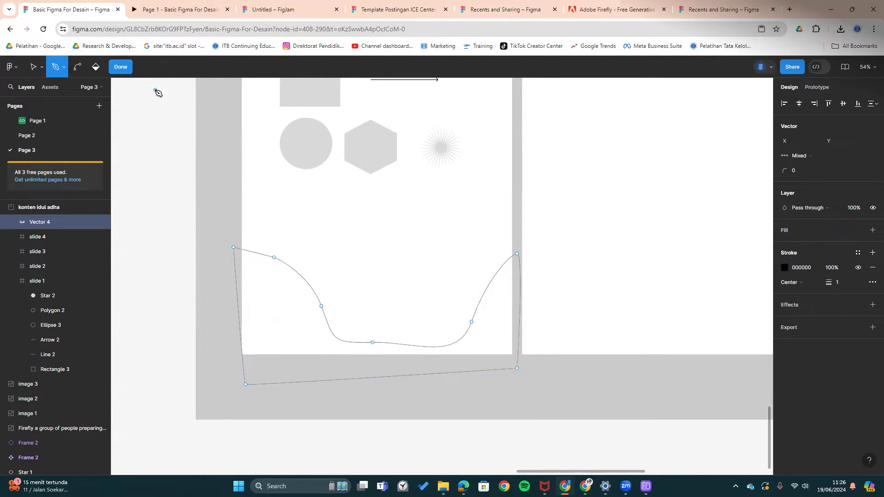
left_click(125, 68)
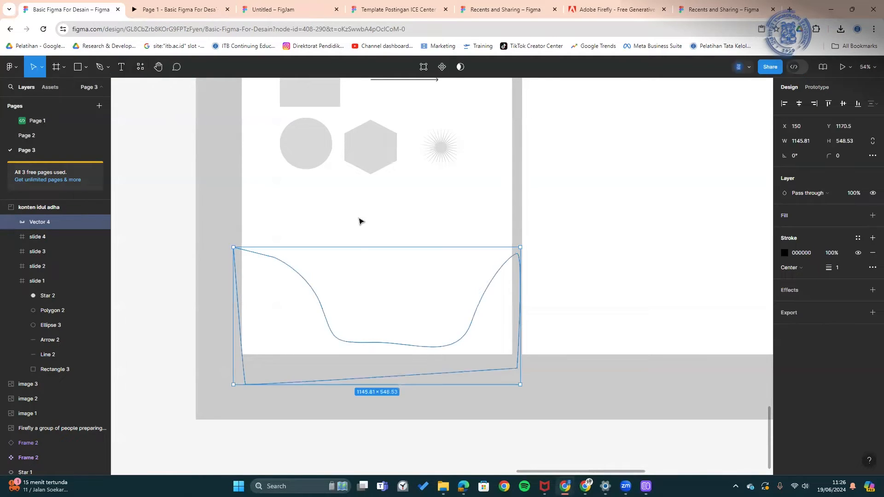
- Turn the wave's black outline into a solid black fill and reposition it
left_click(788, 215)
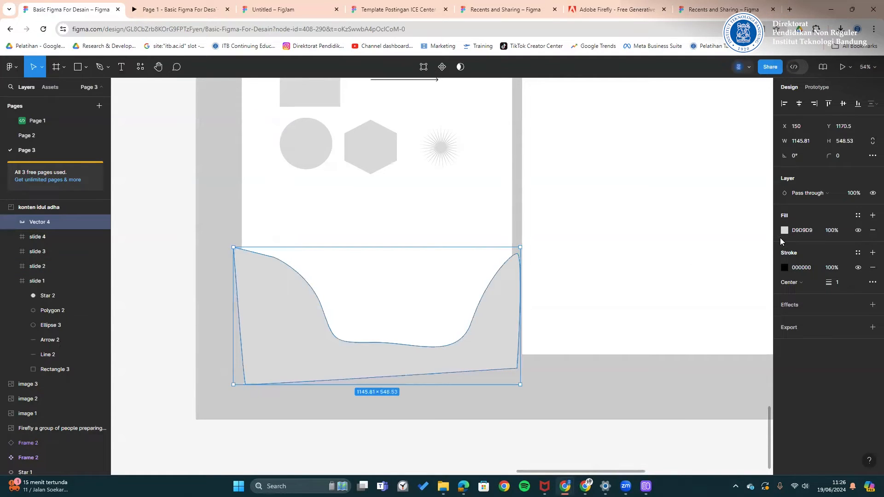
left_click(784, 230)
left_click(763, 209)
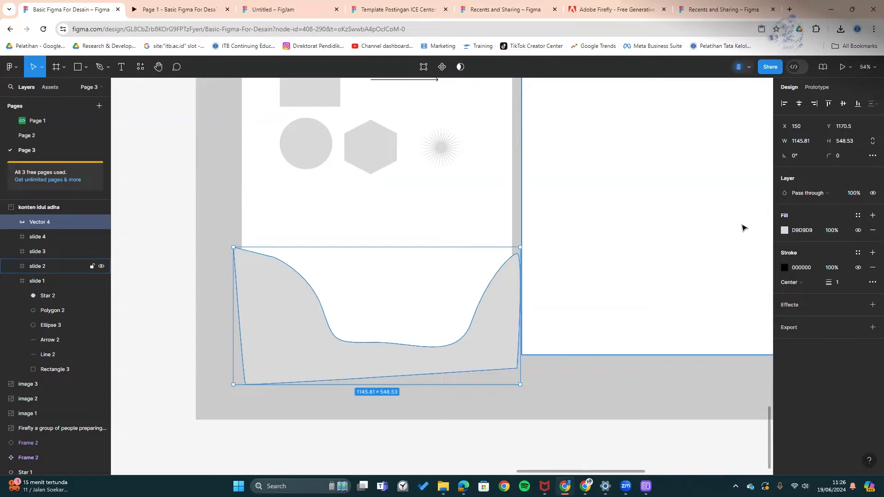
key("ctrl+z")
key("shift+x")
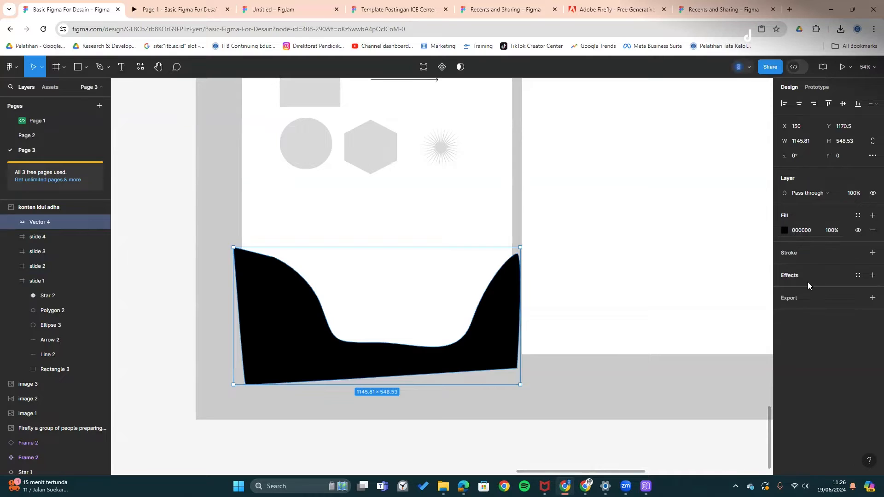
key("shift+x")
key("shift+x")
mouse_move(502, 345)
left_mouse_down()
mouse_move(487, 349)
mouse_move(496, 331)
mouse_move(503, 336)
left_mouse_up()
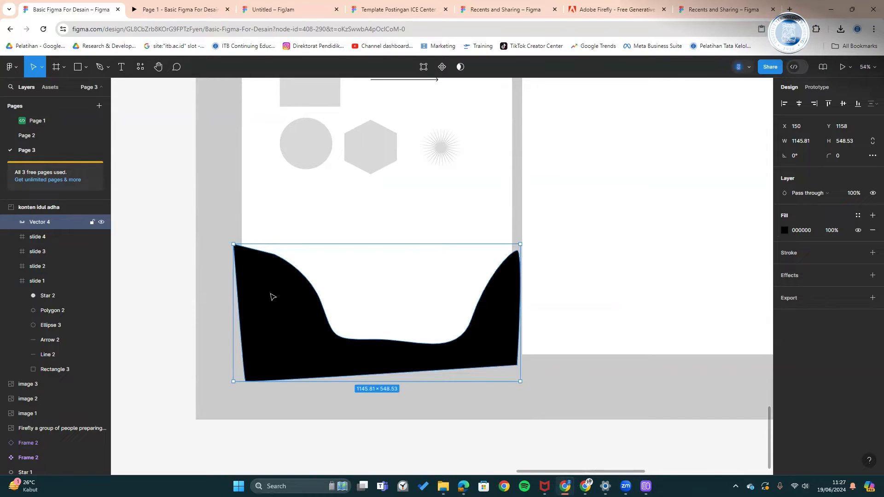
left_click_drag(281, 302, 276, 301)
- Add a PNG export setting to the slide 1 frame and save slide 1.png
left_click_drag(315, 258, 287, 379)
left_click(221, 132)
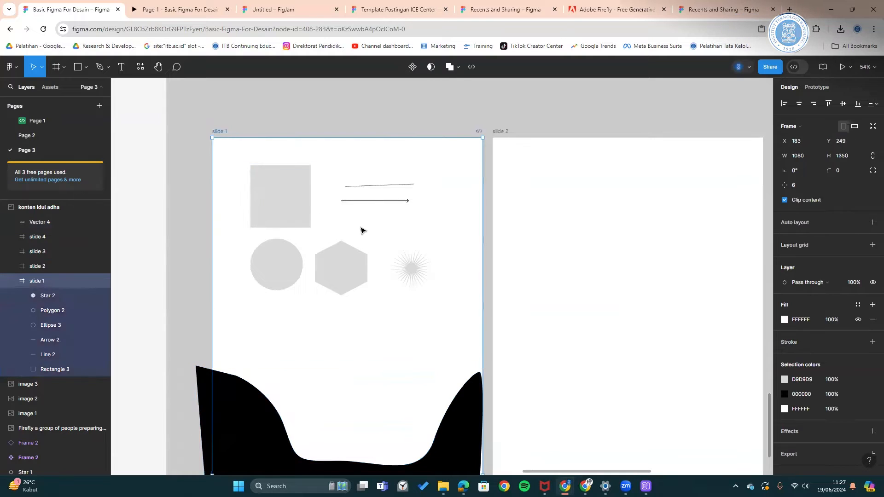
scroll(411, 254, "down", 2)
scroll(412, 252, "up", 2)
left_click_drag(412, 253, 428, 152)
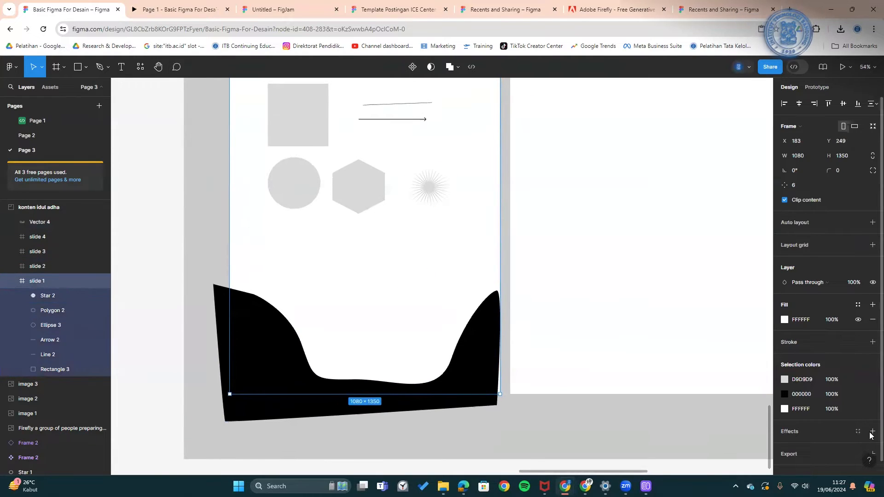
left_click(800, 451)
scroll(793, 448, "down", 2)
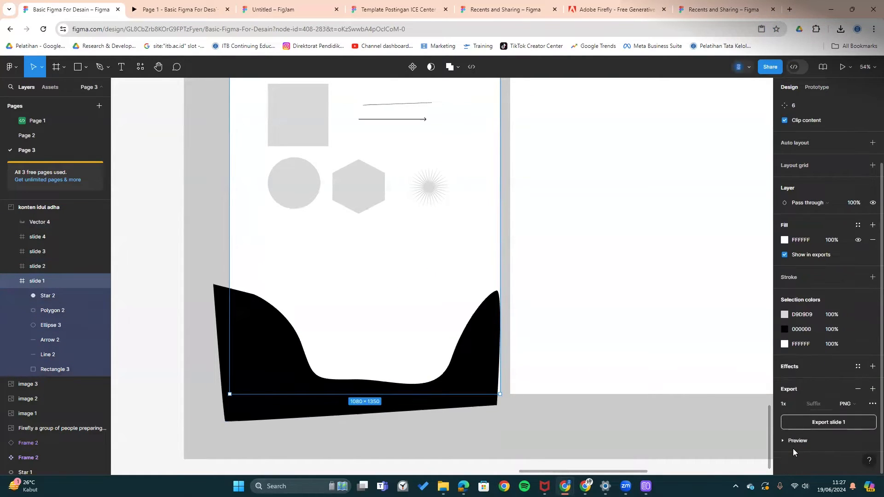
left_click(807, 426)
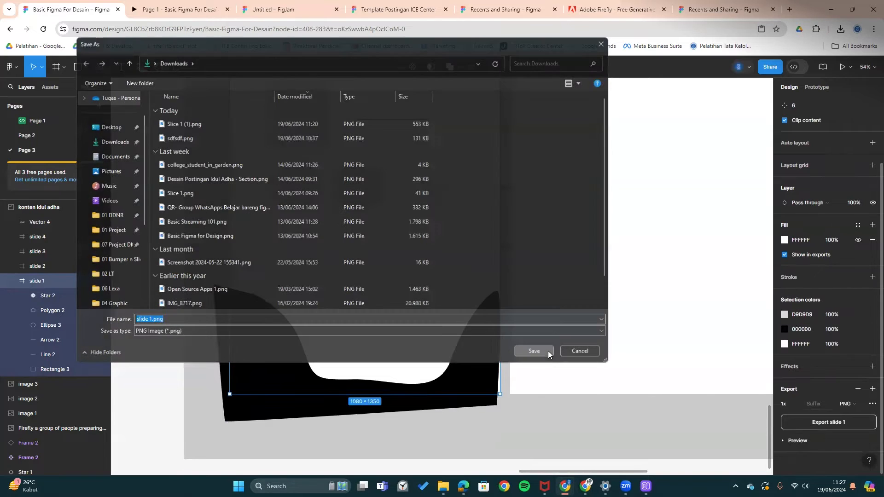
left_click(548, 351)
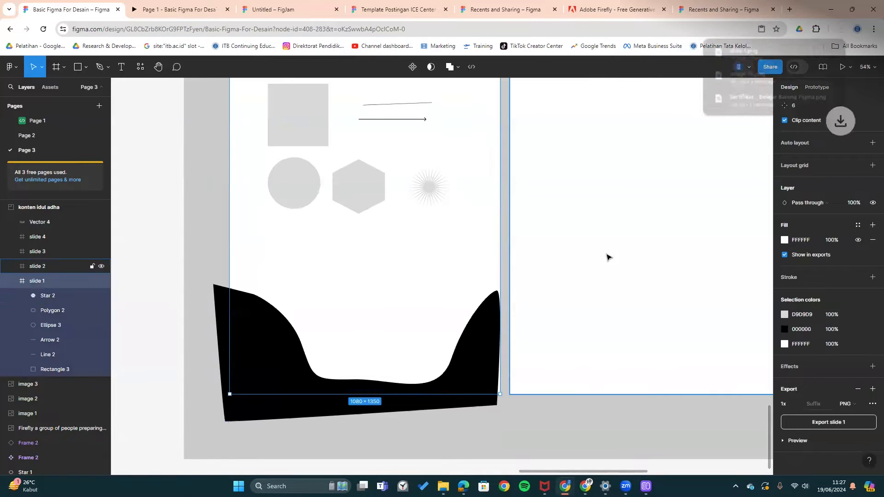
- Open the downloaded slide 1.png to check it, then select the black wave
left_click(743, 51)
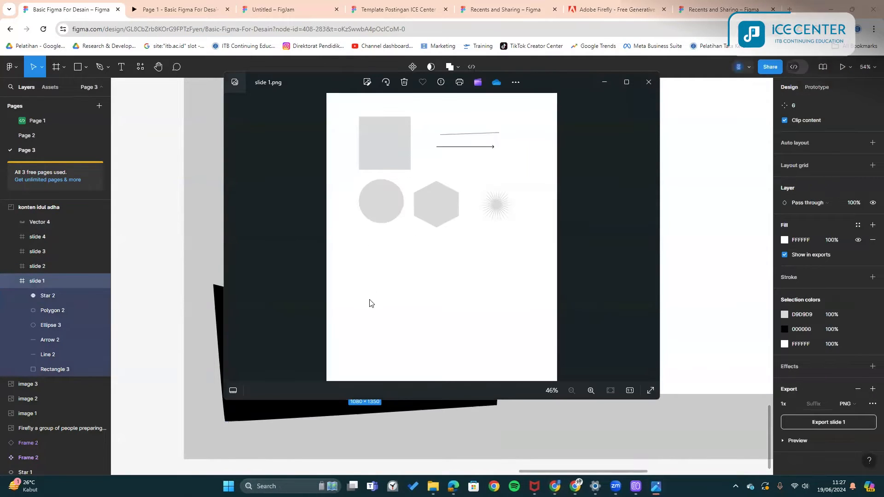
left_click(648, 82)
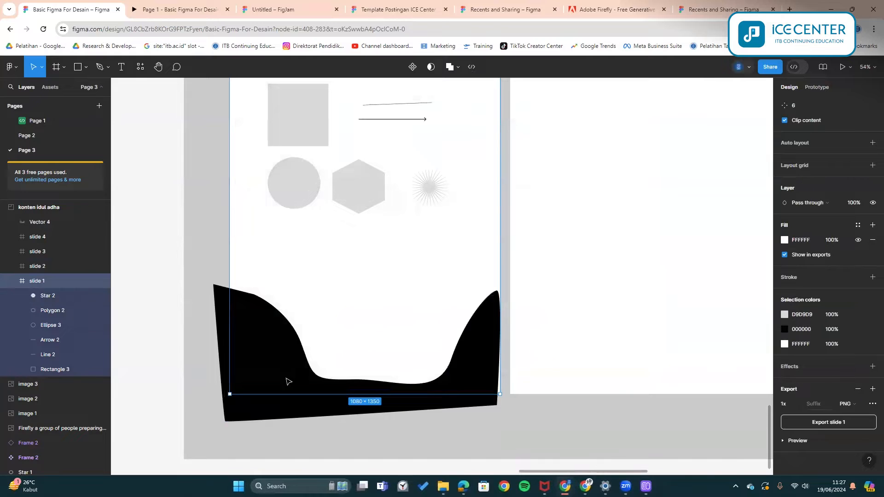
left_click(197, 341)
- Nest the black wave's layer inside the slide 1 frame in the Layers panel
mouse_move(250, 385)
left_mouse_down()
mouse_move(242, 392)
mouse_move(244, 379)
left_mouse_up()
key("Escape")
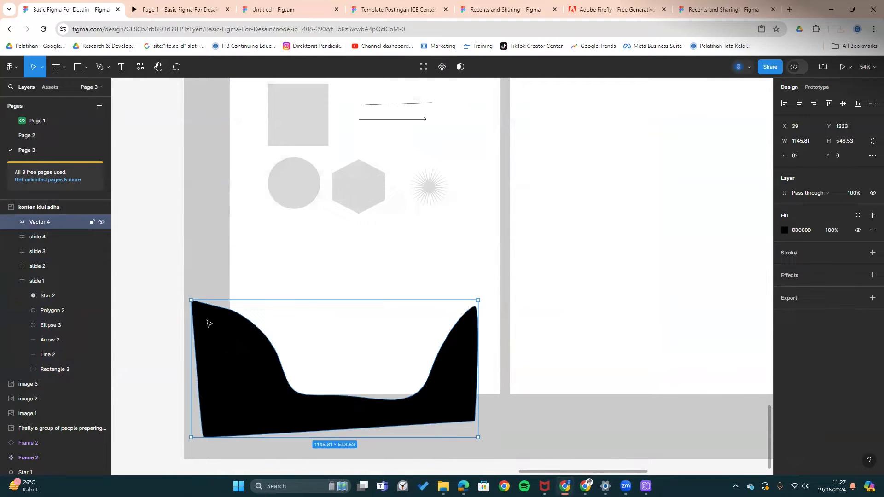
left_click_drag(208, 329, 235, 315)
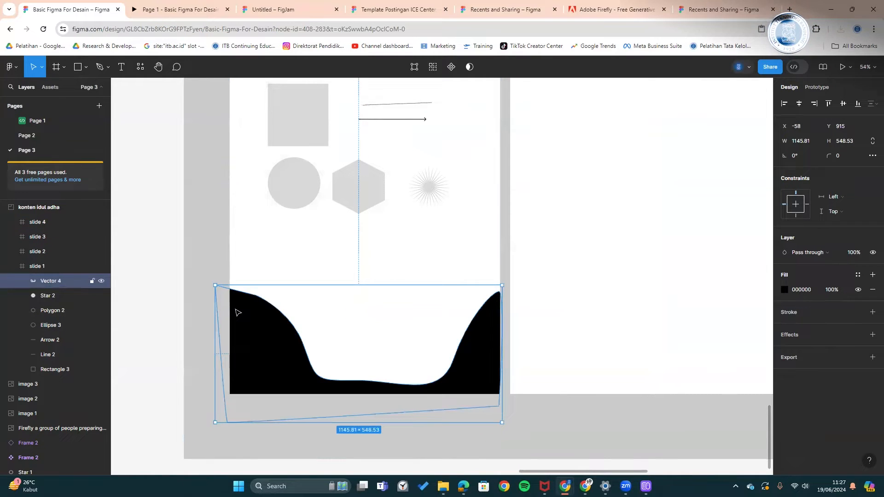
key("ctrl+z")
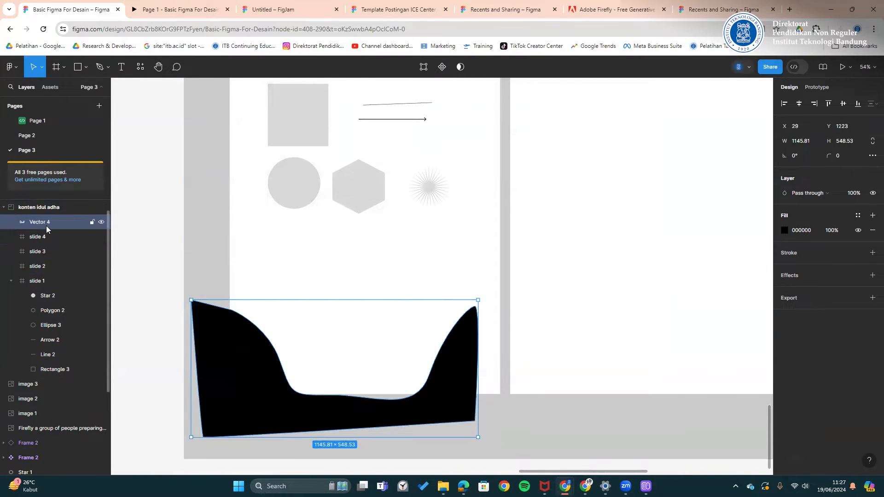
left_click(43, 280)
left_click_drag(56, 224, 54, 280)
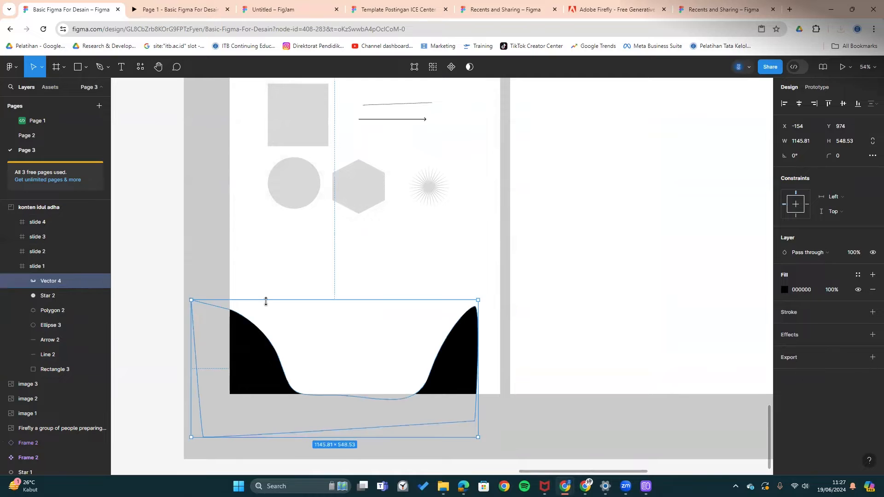
- Align the wave with slide 1's bottom edge and reselect the frame
left_click_drag(225, 347, 271, 338)
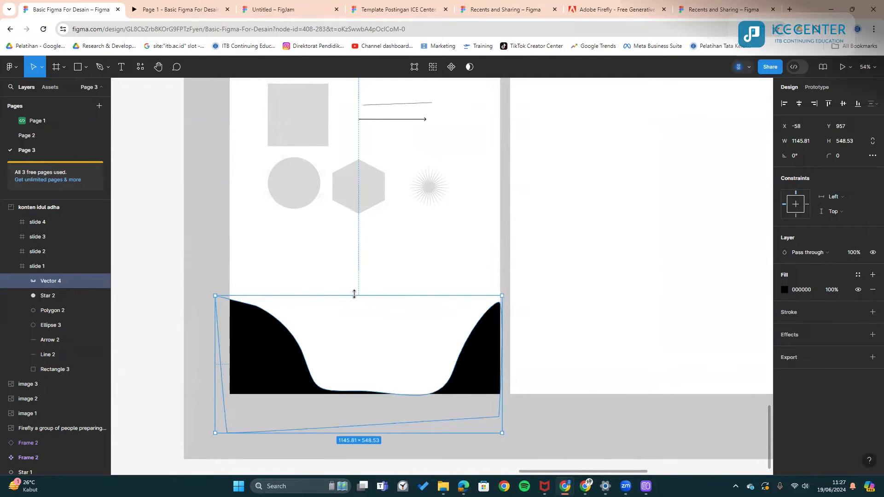
scroll(368, 203, "up", 1)
left_click_drag(299, 161, 282, 269)
left_click(220, 168)
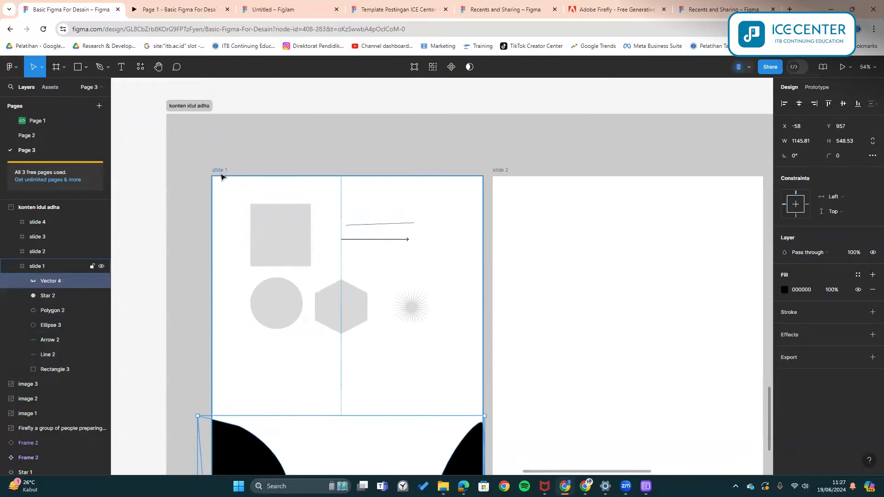
scroll(604, 282, "down", 3)
scroll(785, 419, "down", 2)
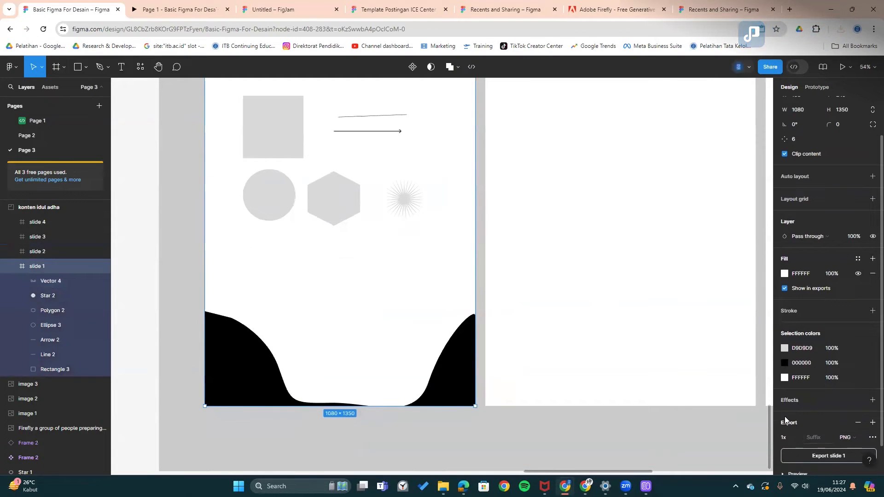
- Re-export slide 1 as PNG and preview the saved slide 1 (1).png
left_click(811, 455)
key("Return")
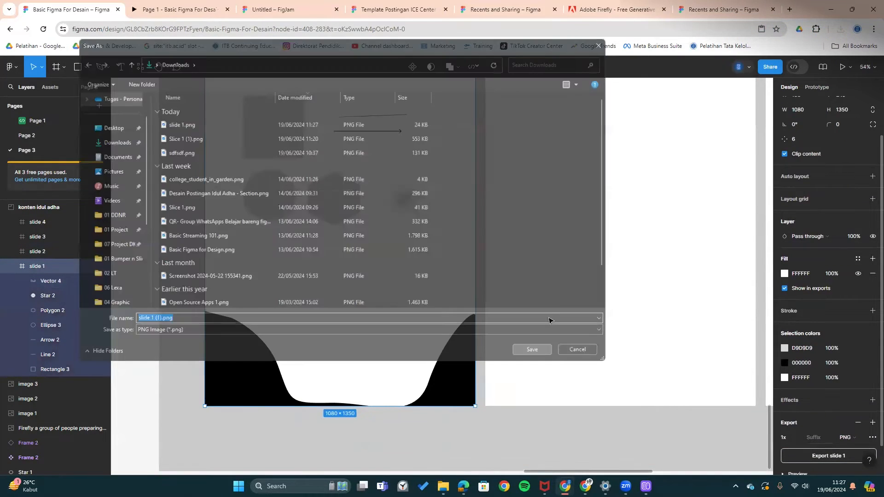
left_click(747, 58)
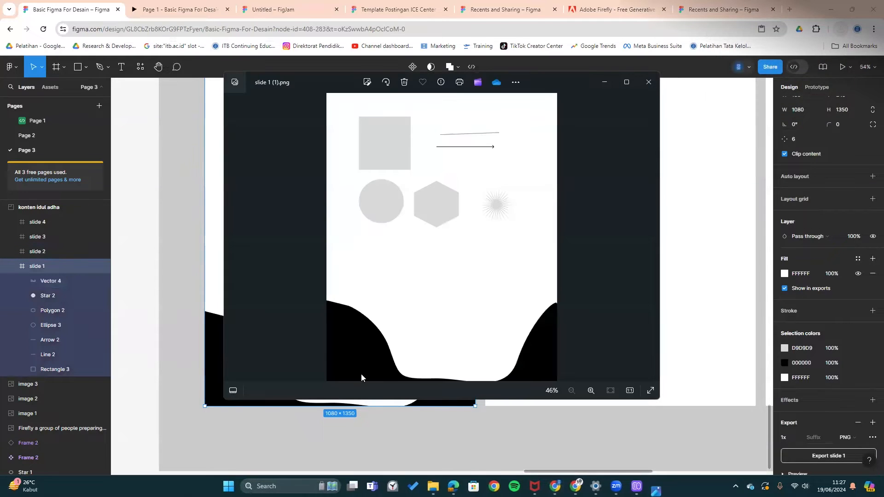
left_click(648, 82)
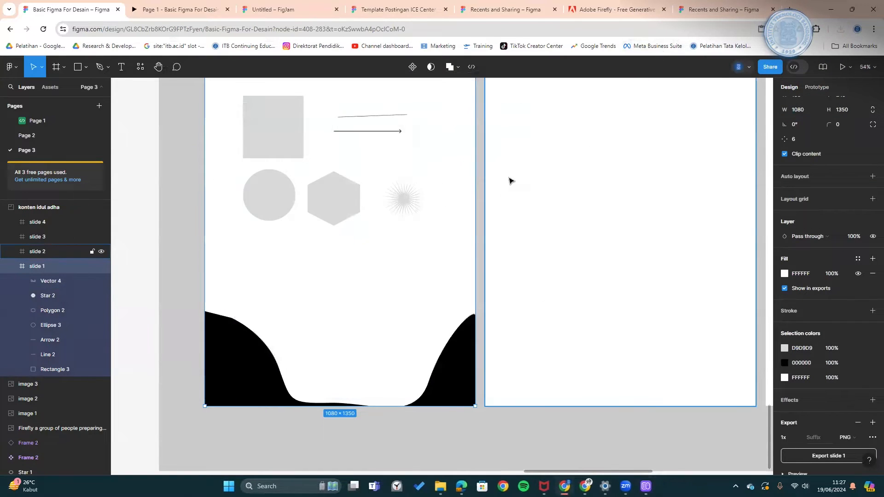
- Return to the Basic Figma design file in the browser
scroll(500, 184, "down", 1)
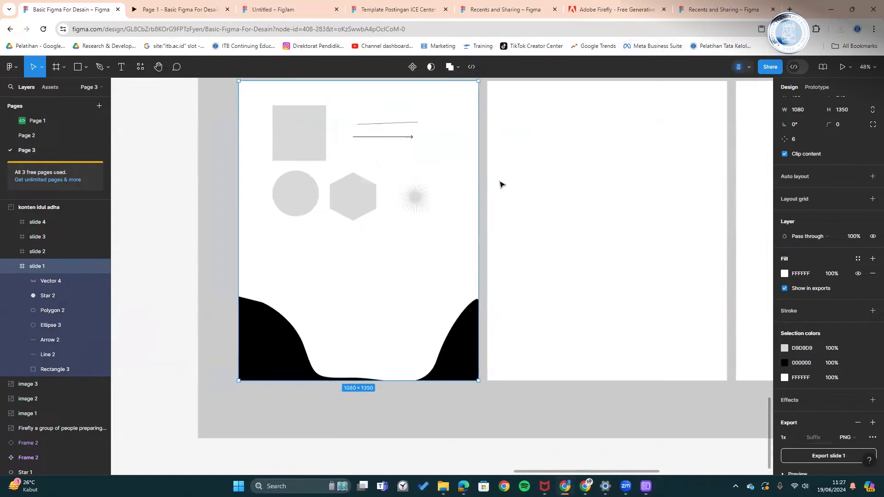
left_click(196, 11)
left_click(277, 6)
left_click(186, 7)
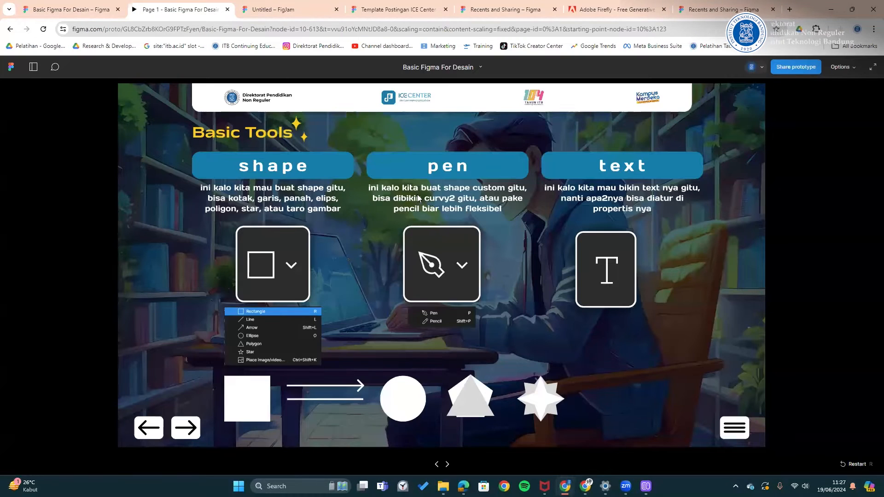
left_click(59, 12)
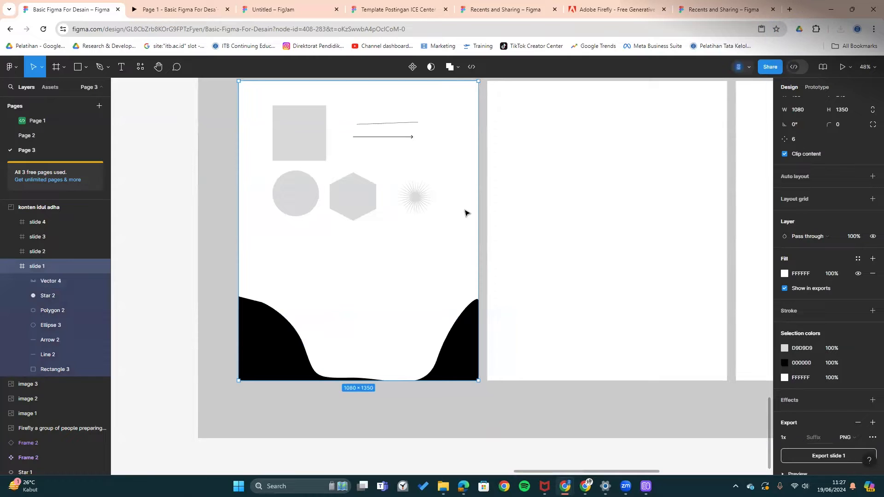
- Move the black wave shape out of slide 1 onto the empty canvas
left_click_drag(465, 213, 536, 223)
left_click_drag(351, 357, 489, 336)
left_click_drag(489, 336, 393, 313)
key("ctrl+z")
left_click(504, 338)
left_click_drag(503, 335, 258, 262)
- Drag the circle, hexagon, square, arrow, line and starburst out of slide 1
left_click_drag(504, 182, 252, 179)
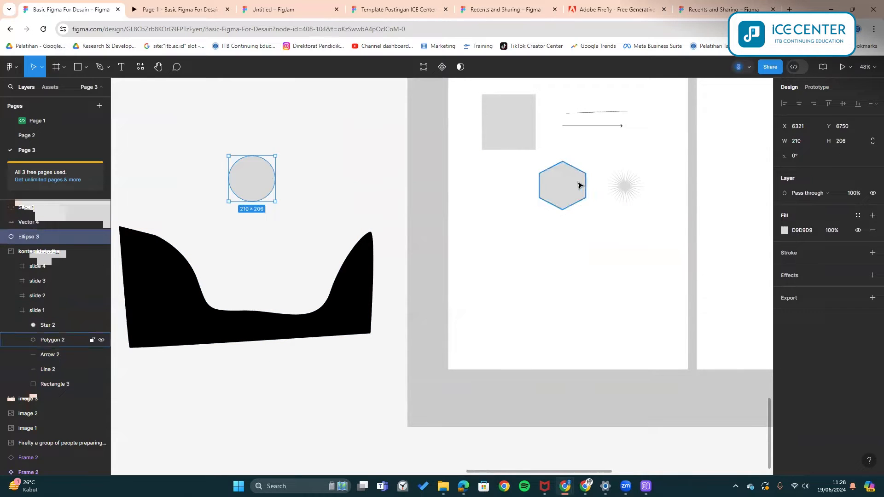
left_click_drag(562, 185, 278, 144)
left_click_drag(508, 122, 279, 140)
left_click_drag(621, 126, 285, 132)
left_click_drag(579, 114, 287, 172)
left_click_drag(631, 184, 328, 215)
scroll(432, 191, "up", 2)
scroll(431, 191, "right", 3)
- Add a 'Basic Figma' text title and centre it near the top of slide 1
key("t")
left_click(447, 230)
type("Basic Figma")
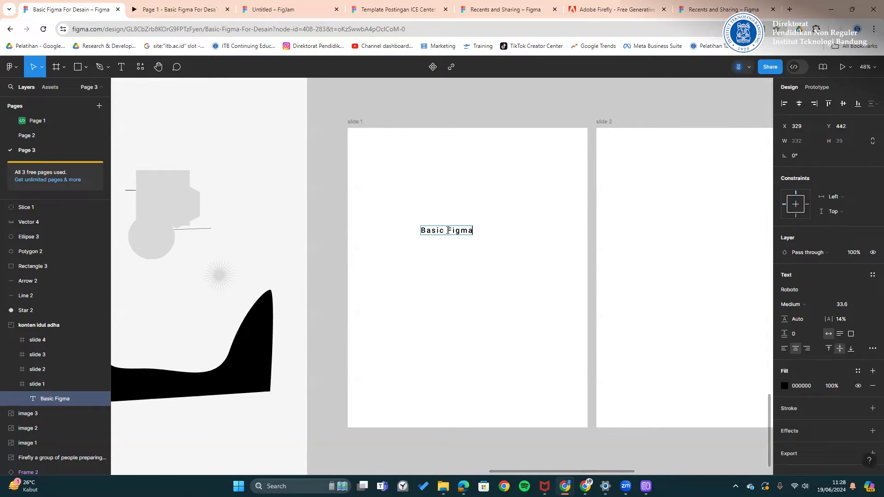
left_click_drag(449, 233, 468, 190)
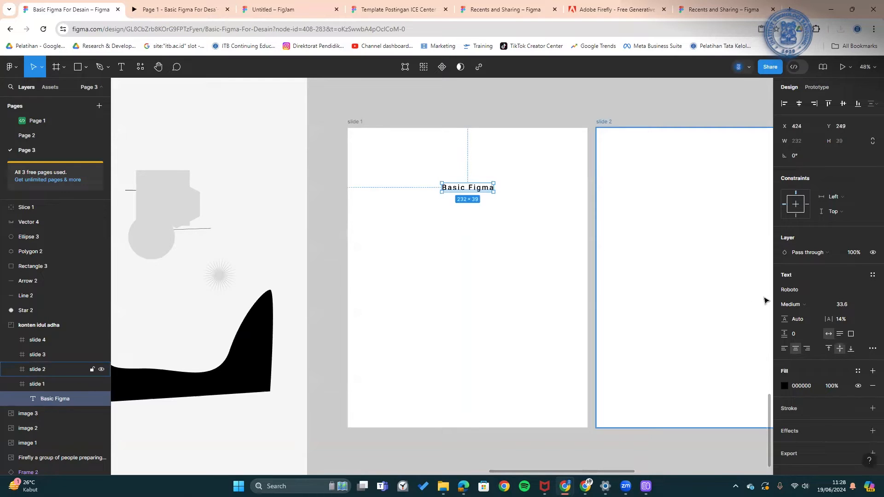
left_click(797, 309)
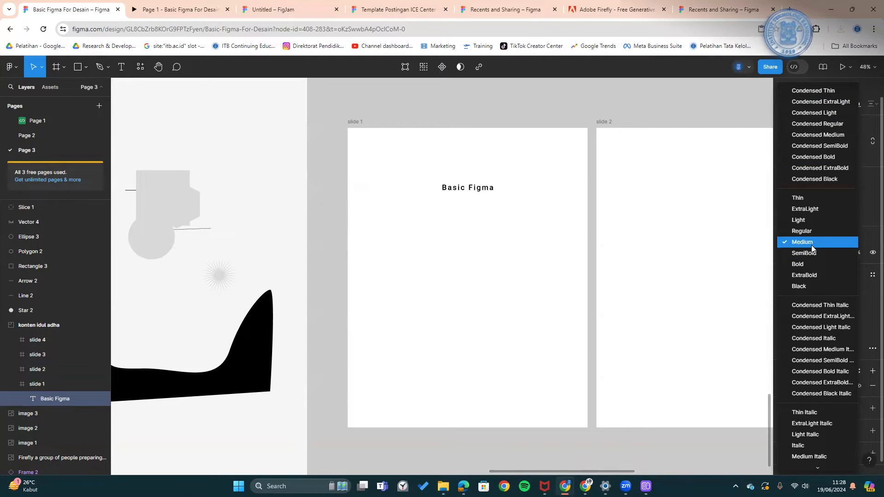
- Keep the title at Medium weight and set its font size to 48
left_click(805, 242)
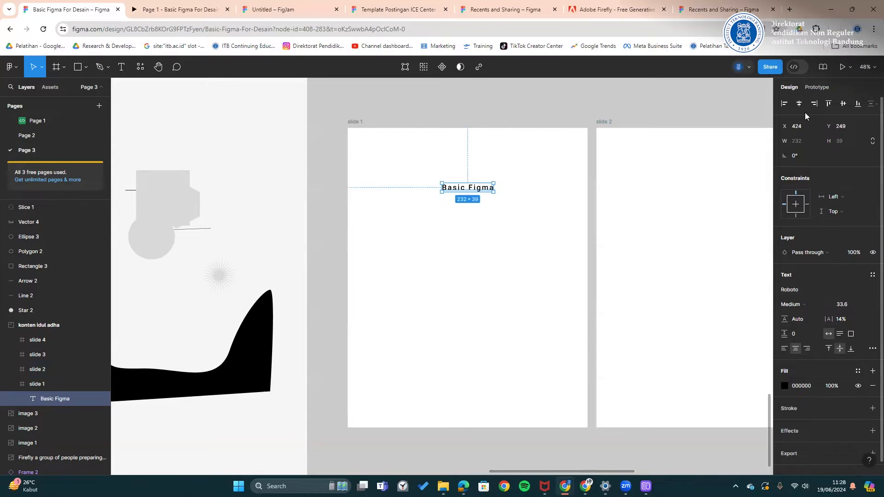
left_click(569, 115)
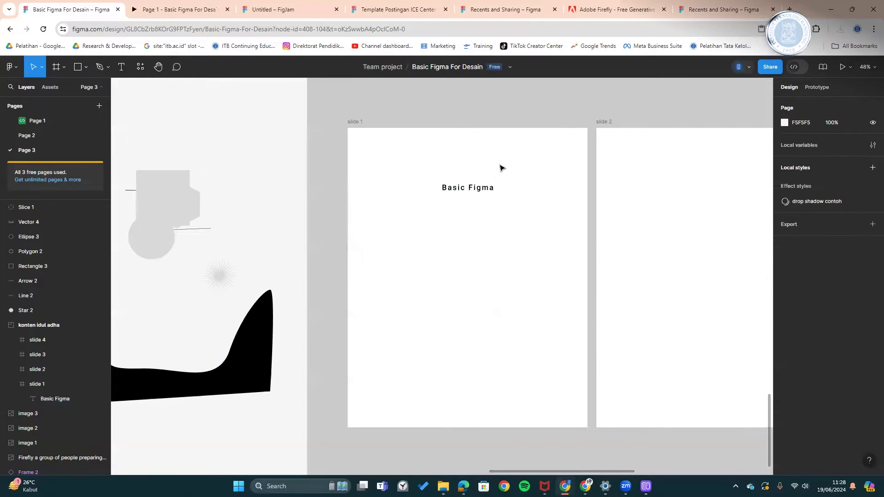
left_click(478, 183)
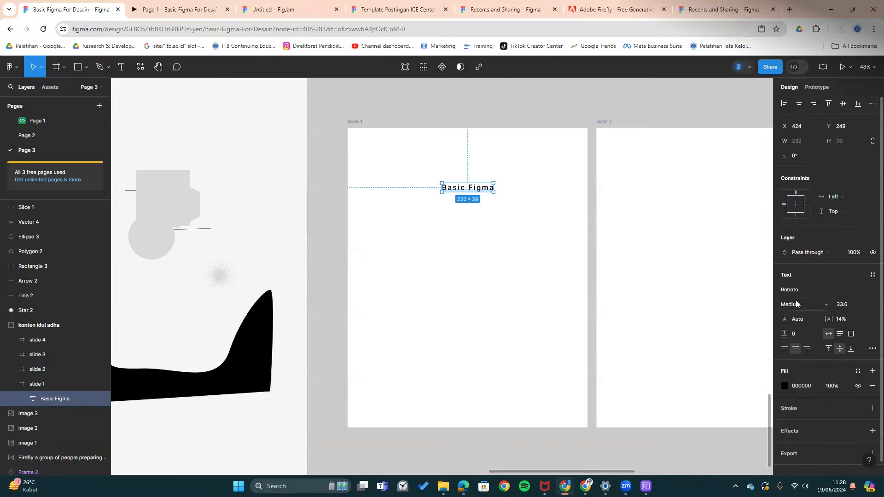
left_click(862, 304)
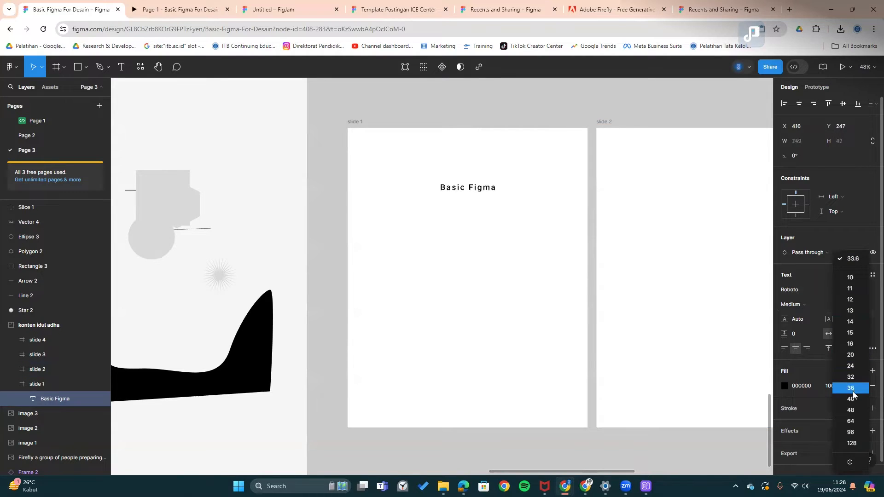
left_click(849, 408)
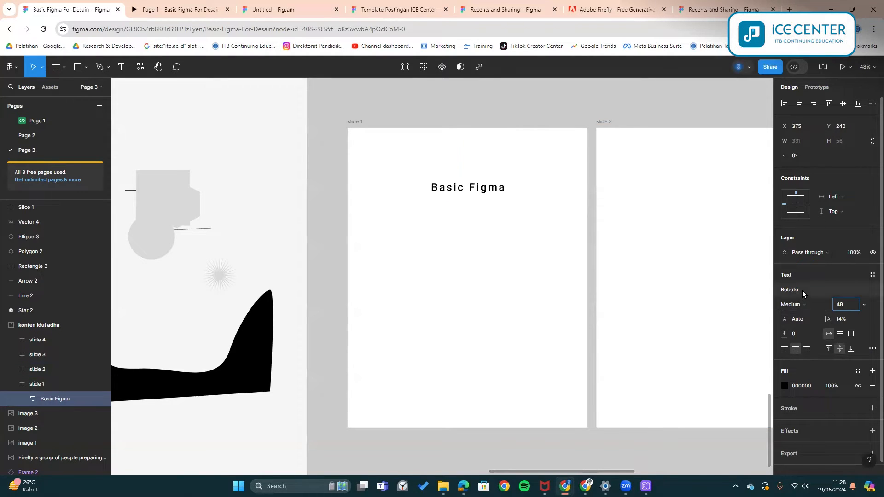
- Browse the Google fonts list and keep Roboto as the title font
left_click(800, 290)
left_click(699, 276)
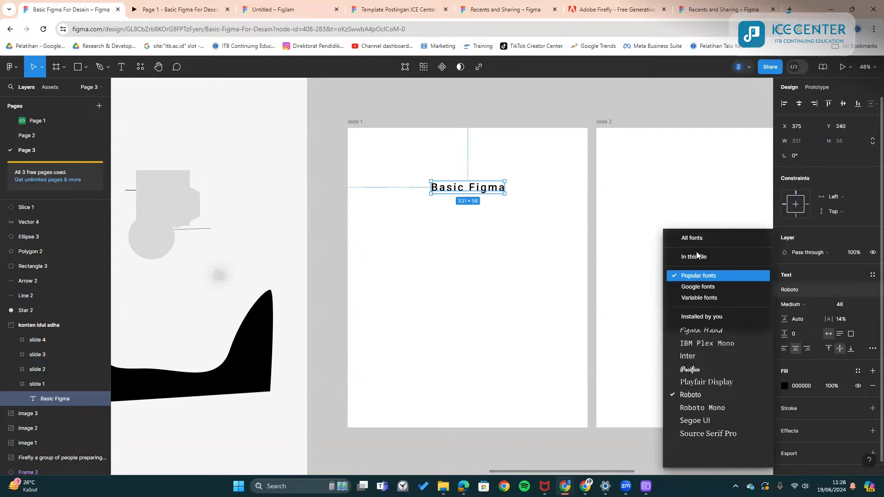
left_click(691, 289)
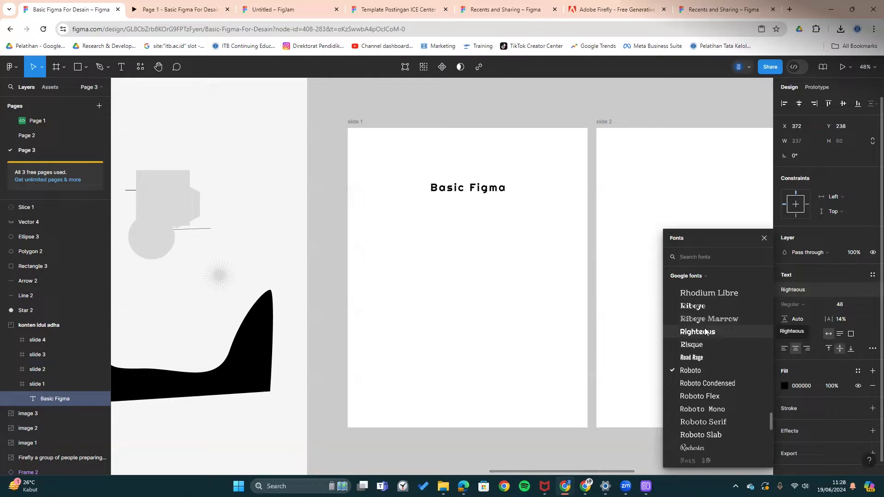
left_click(700, 369)
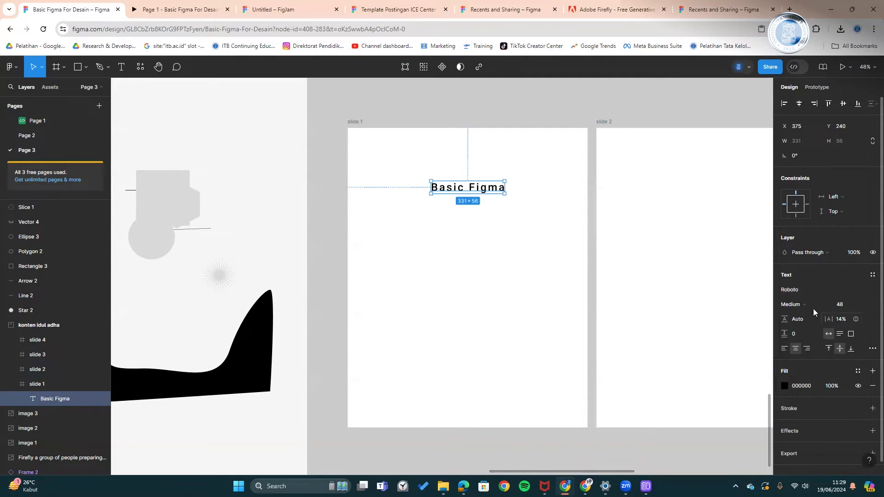
- Widen the title's letter spacing, set its variable width to 88, and make its weight thinner
left_click_drag(820, 319, 839, 318)
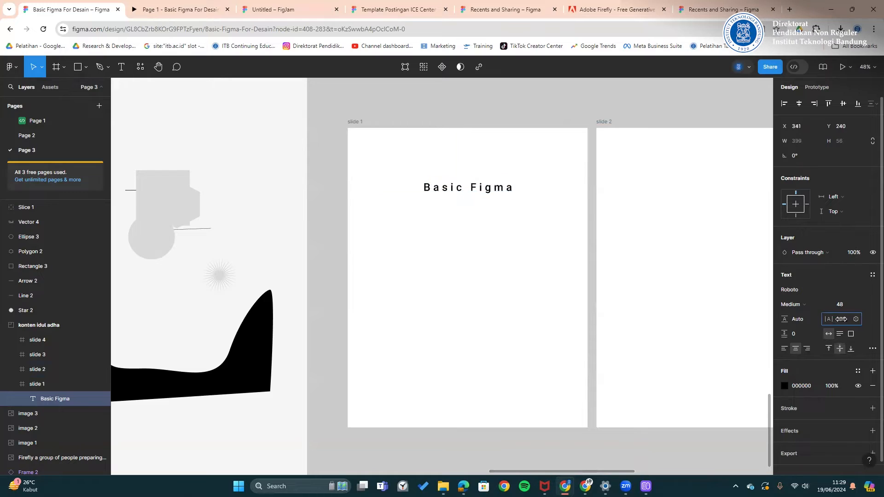
left_click_drag(5, 320, 781, 317)
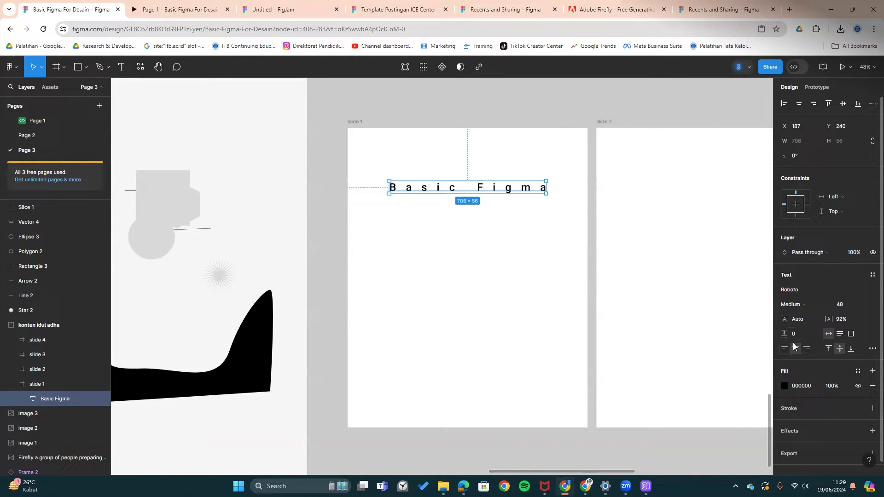
left_click(871, 349)
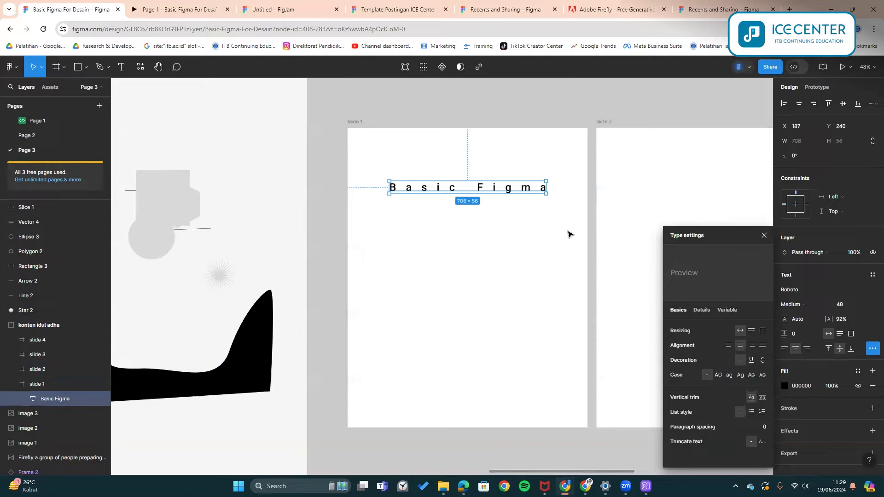
left_click(725, 310)
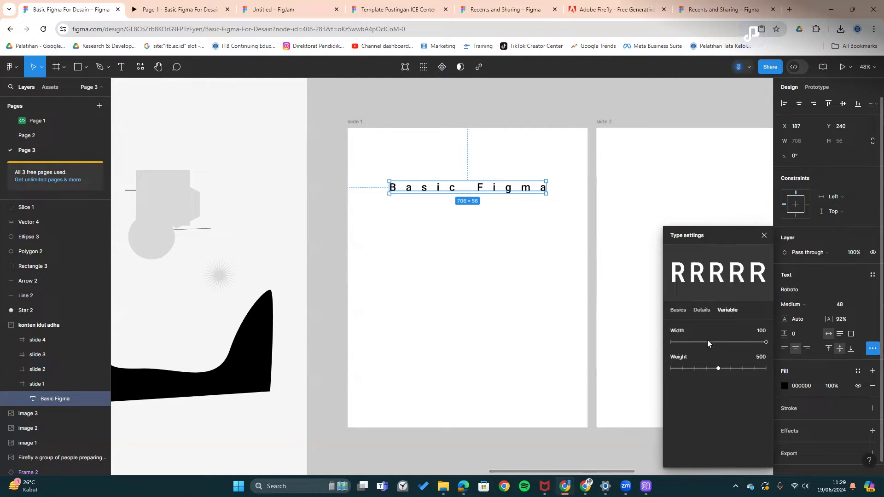
left_click_drag(751, 342, 695, 340)
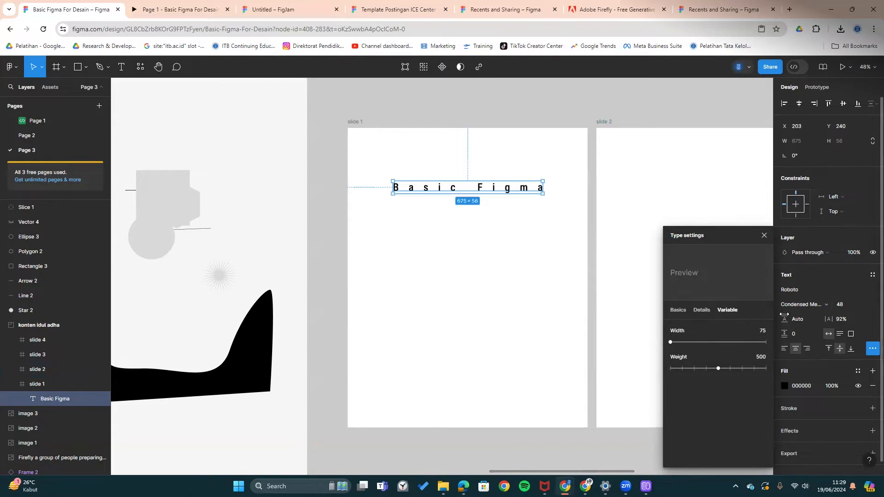
left_click_drag(679, 345, 720, 346)
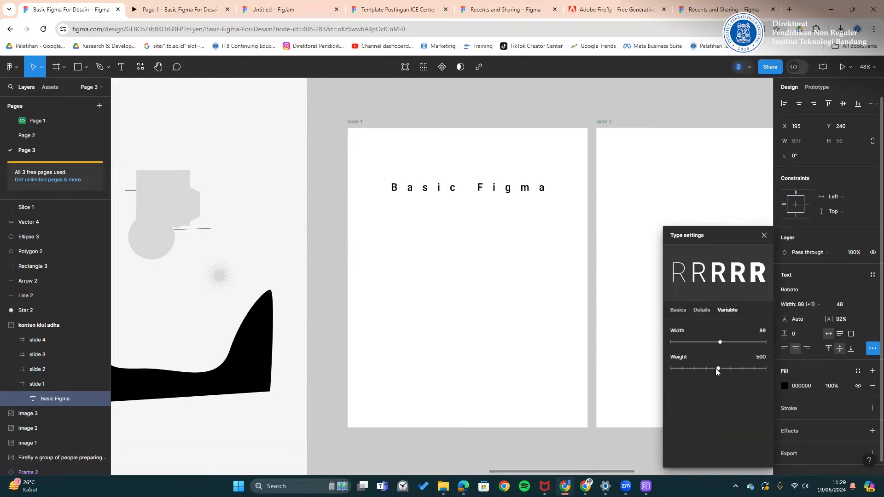
left_click_drag(652, 367, 679, 369)
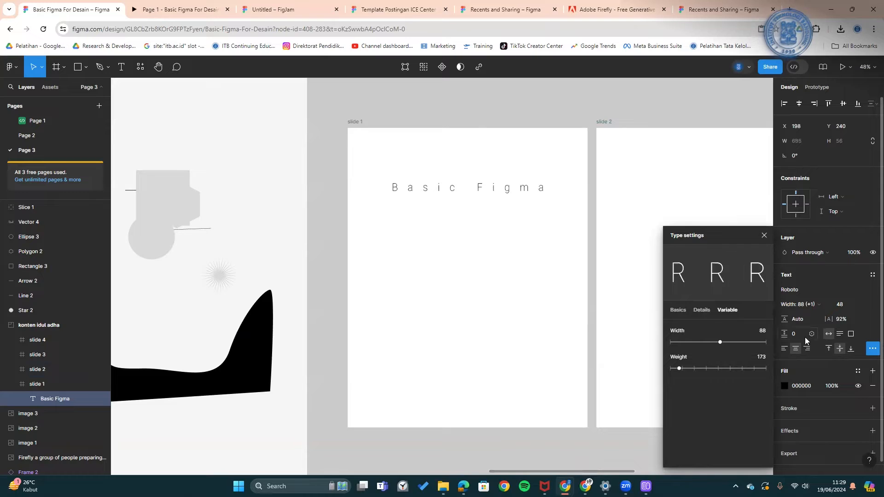
left_click_drag(831, 319, 856, 329)
left_click(561, 113)
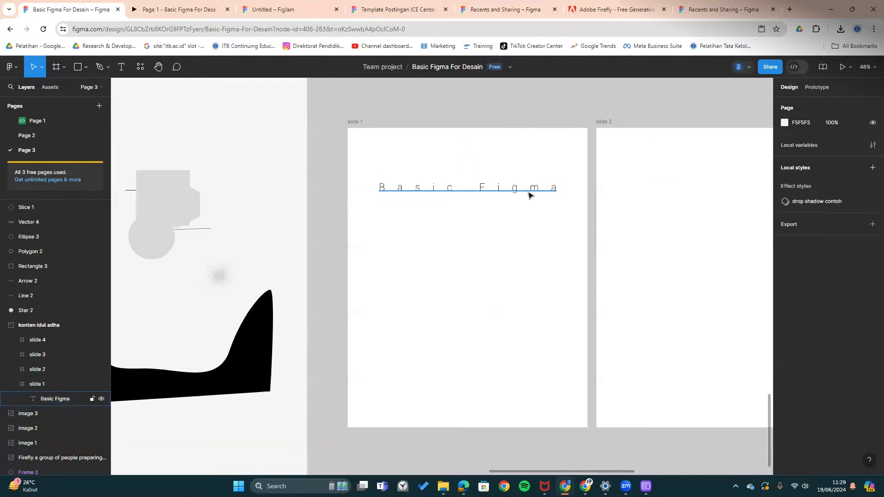
- Move the title higher, set its font size to 64, and tighten letter spacing to 102%
left_click_drag(529, 195, 532, 176)
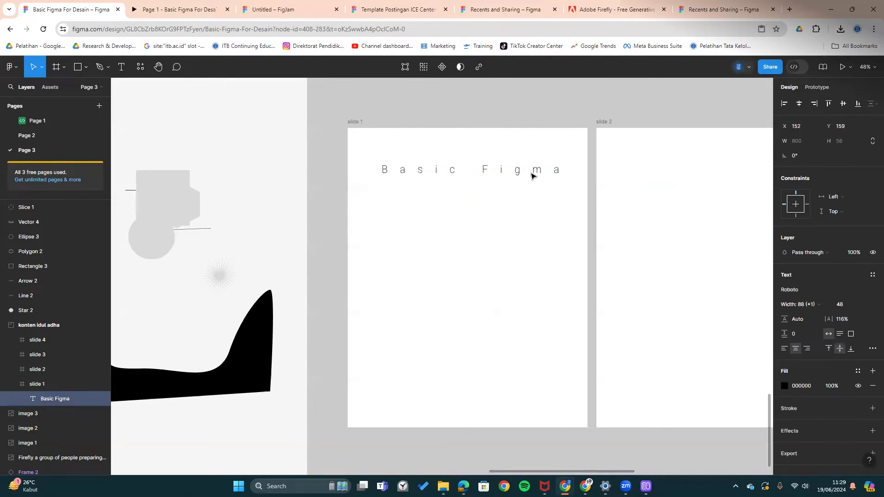
left_click(862, 305)
left_click(852, 314)
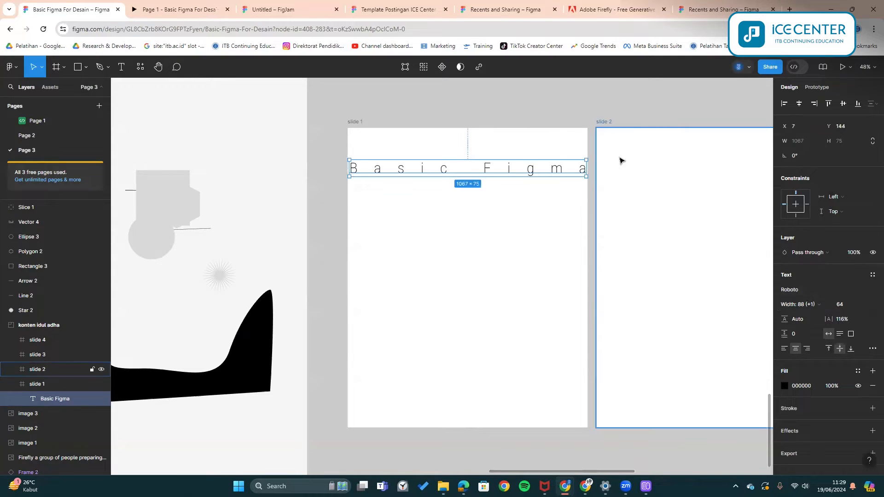
left_click_drag(828, 317, 818, 317)
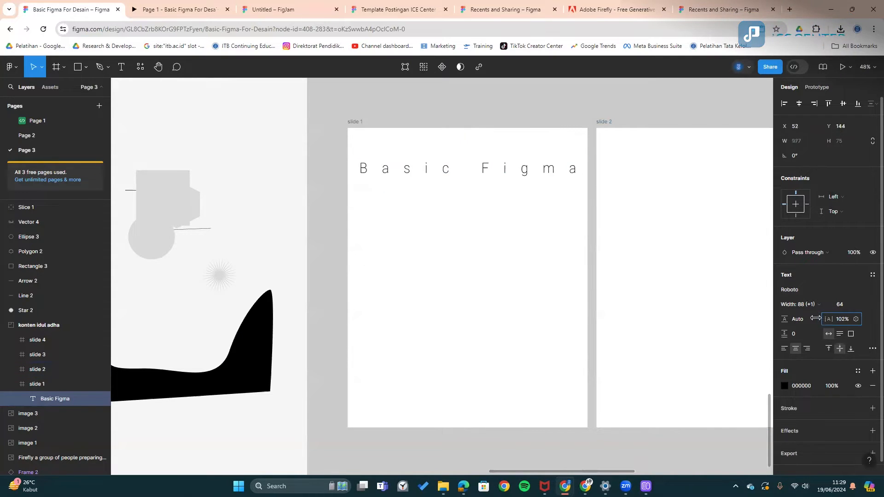
left_click(515, 119)
- Duplicate the title just below itself and retype it as 'dasar-dasr figma untuk pemula'
left_click_drag(523, 169, 522, 193)
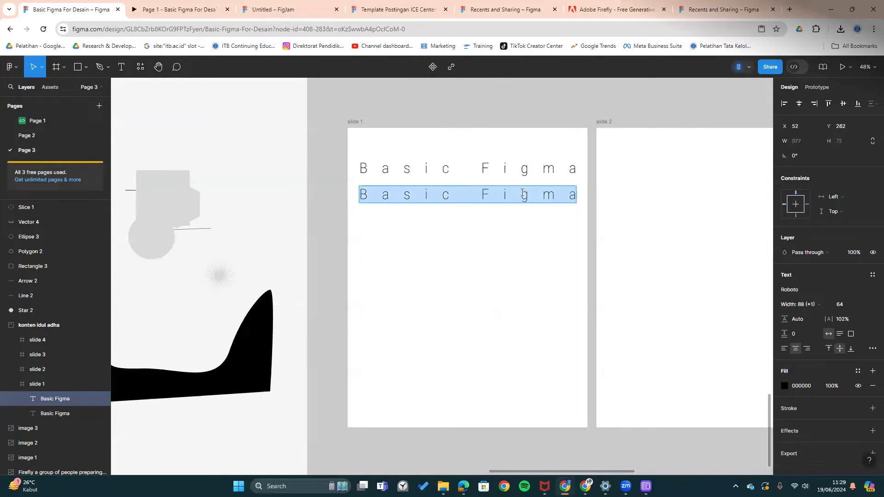
type("dasar-dasr figma untuk pe")
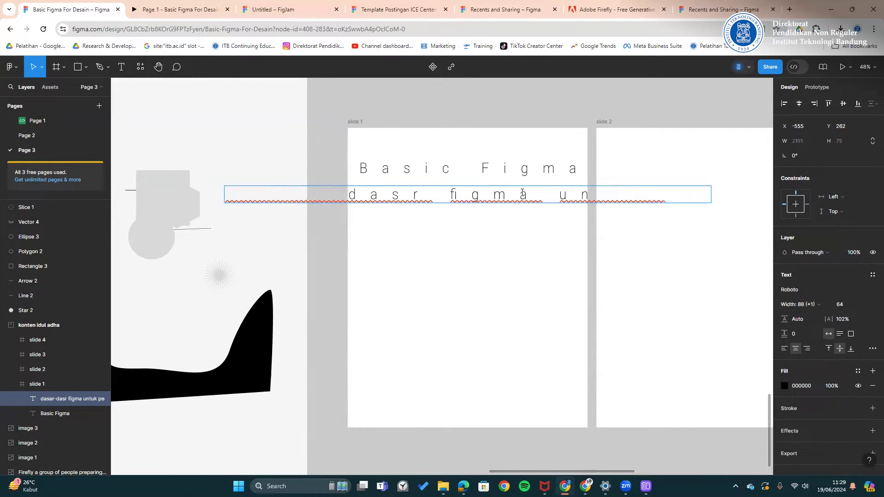
type("m")
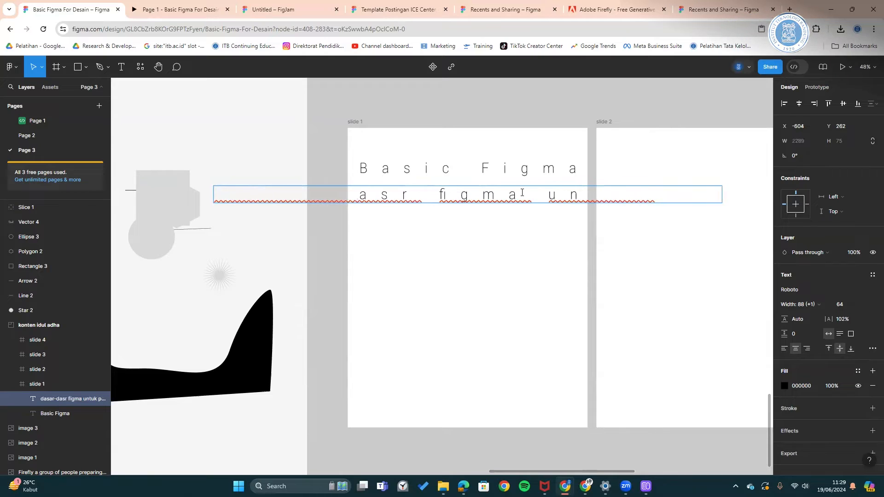
type("ul")
key("Escape")
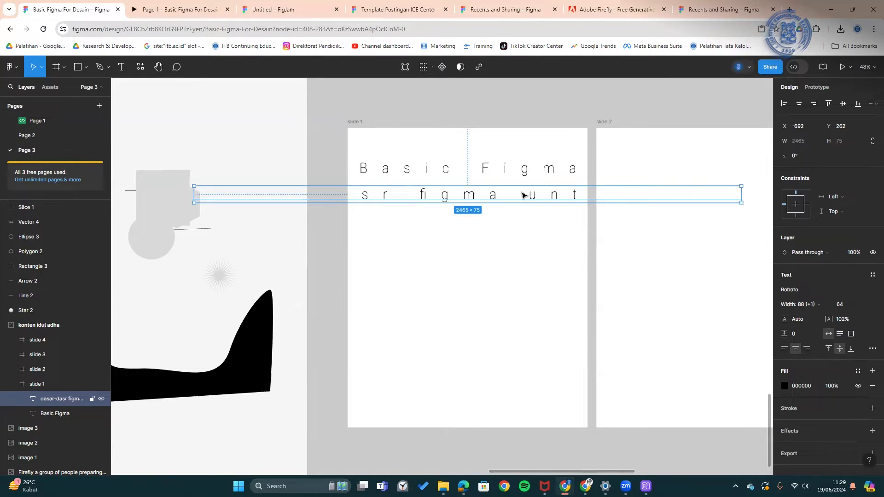
- Set the subtitle to size 32 with 67% letter spacing and nudge it closer to the title
left_click(868, 304)
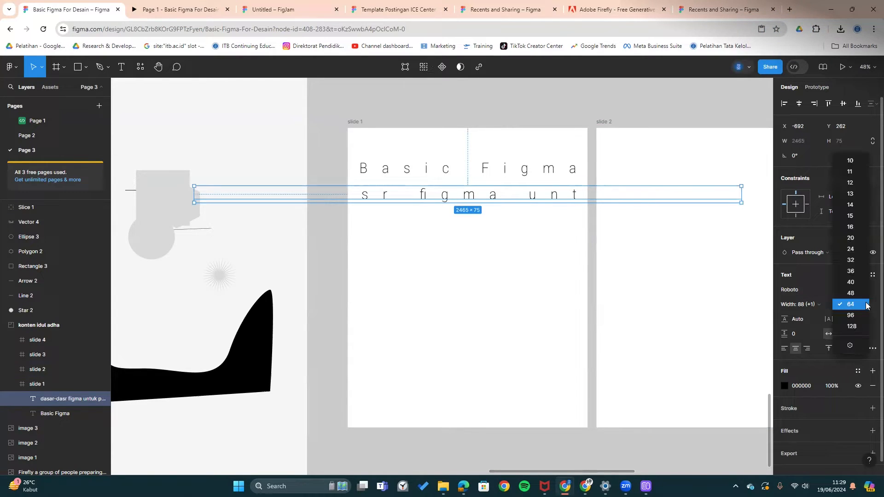
left_click(853, 261)
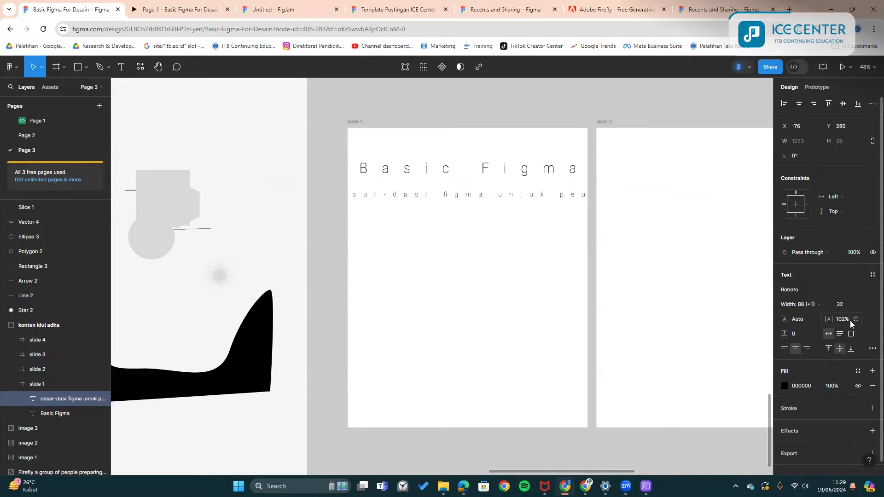
left_click_drag(828, 319, 801, 321)
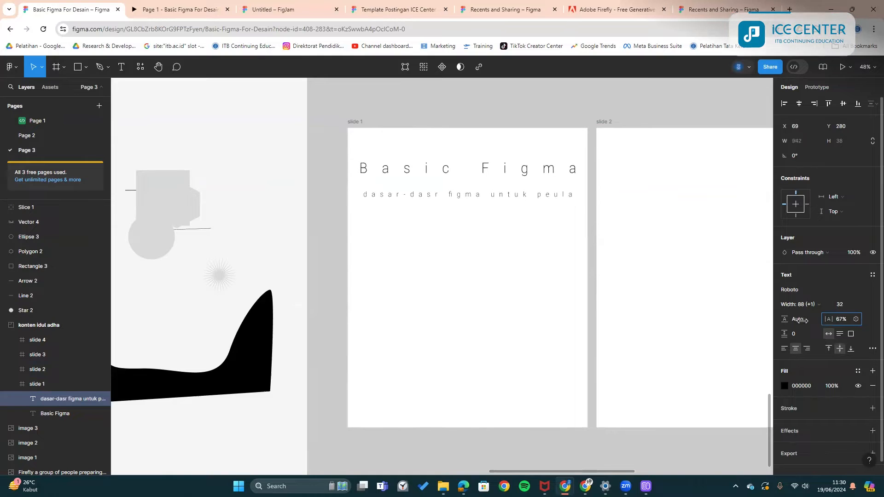
double_click(542, 193)
left_click(546, 193)
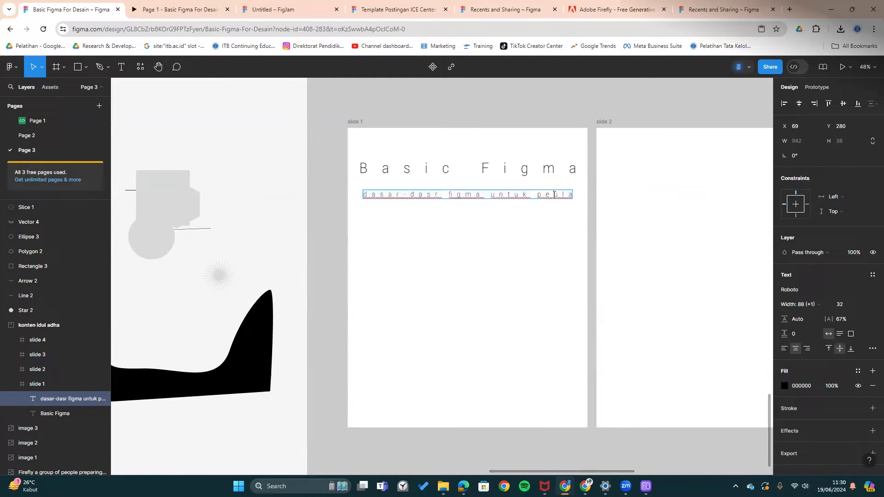
key("Escape")
left_click(594, 218)
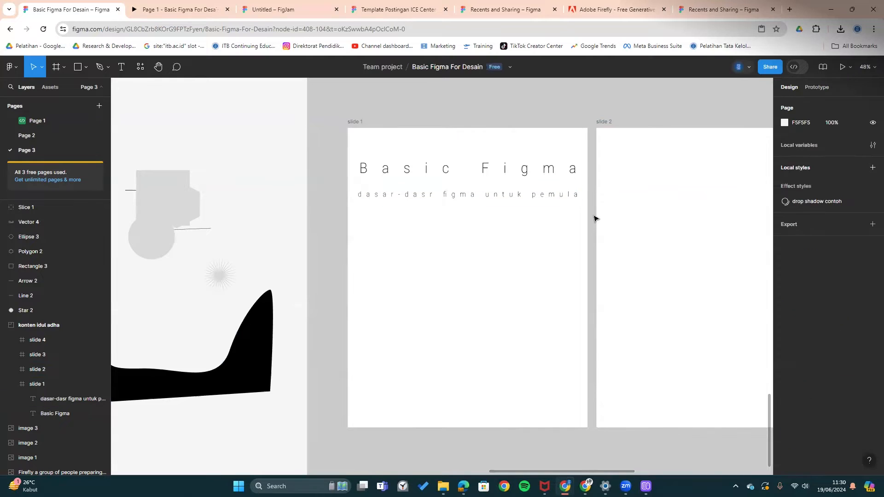
left_click_drag(557, 202, 550, 192)
left_click(553, 124)
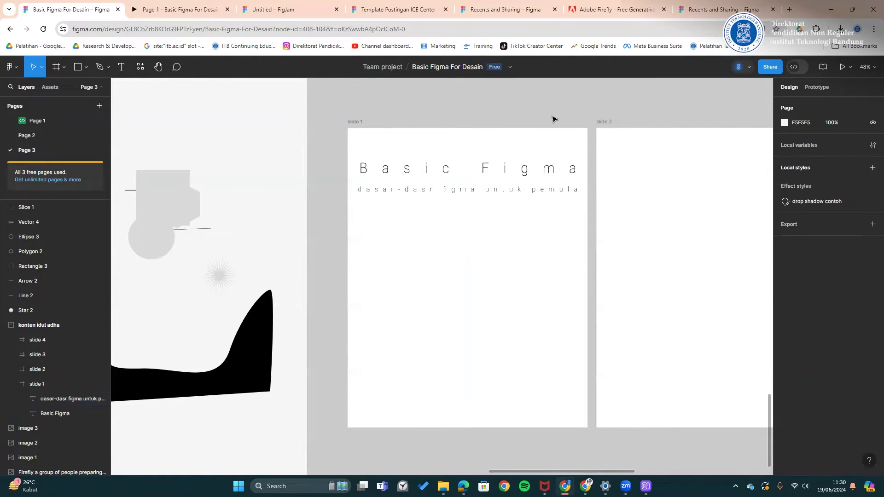
left_click(193, 8)
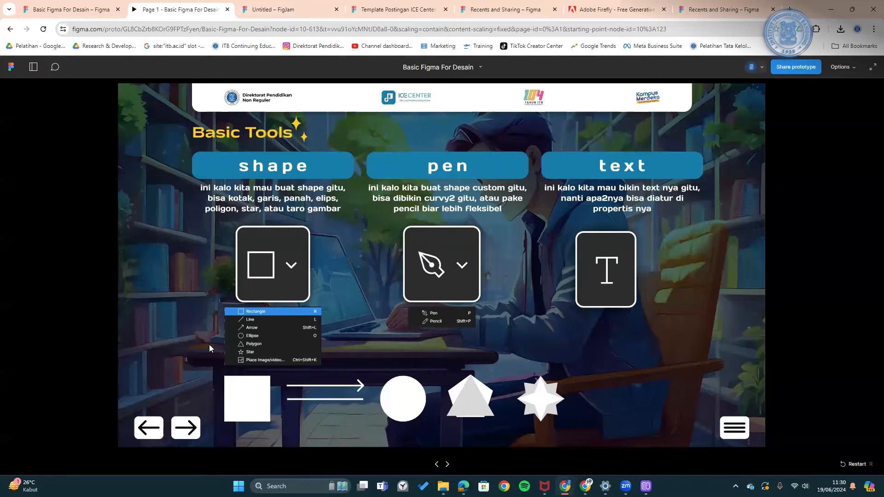
left_click(151, 428)
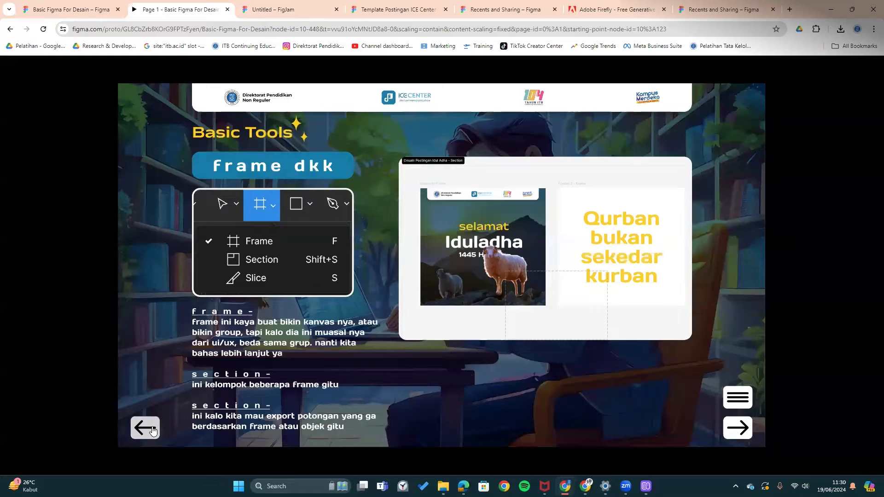
left_click(153, 430)
left_click(154, 427)
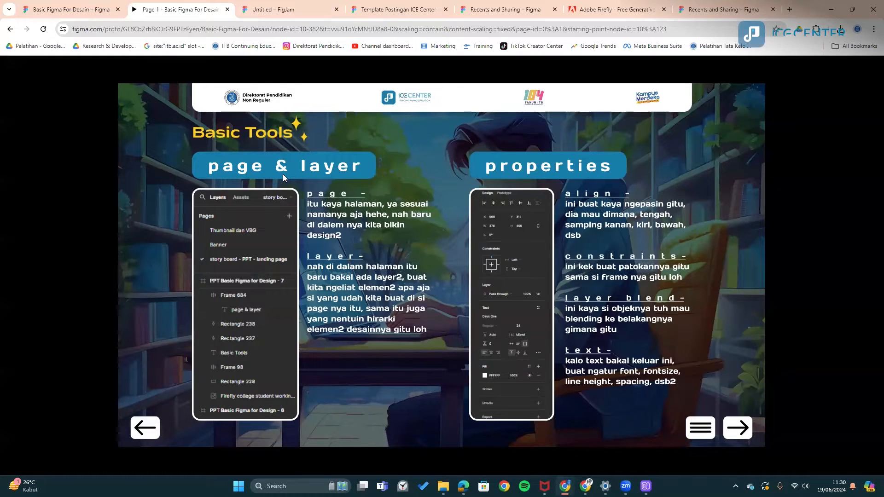
left_click(69, 9)
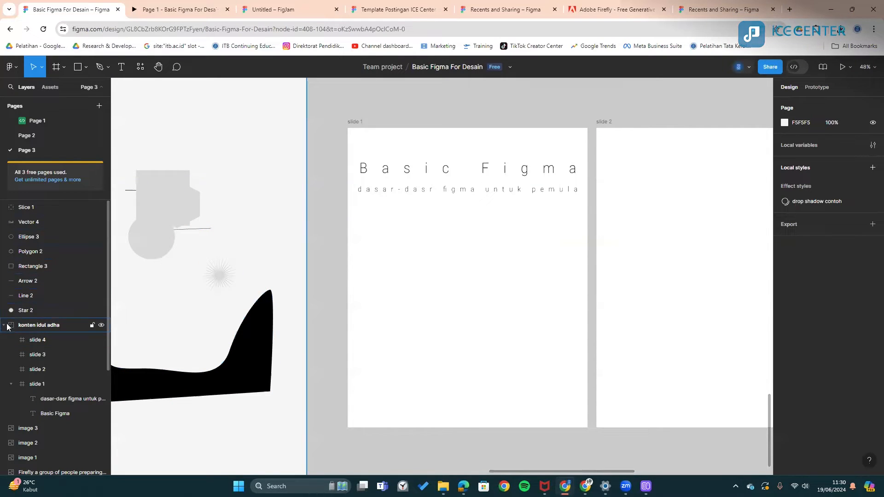
- Draw a rectangle on slide 1 below the subtitle
scroll(271, 254, "right", 2)
scroll(292, 234, "up", 3)
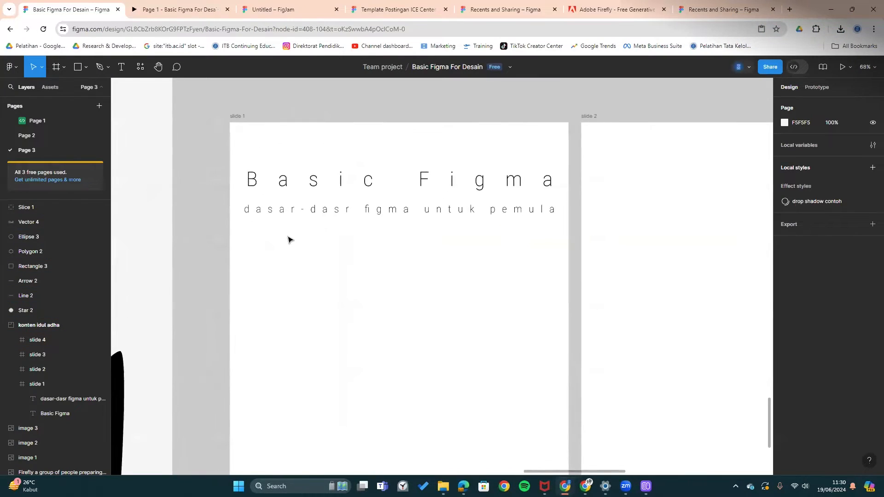
left_click(83, 68)
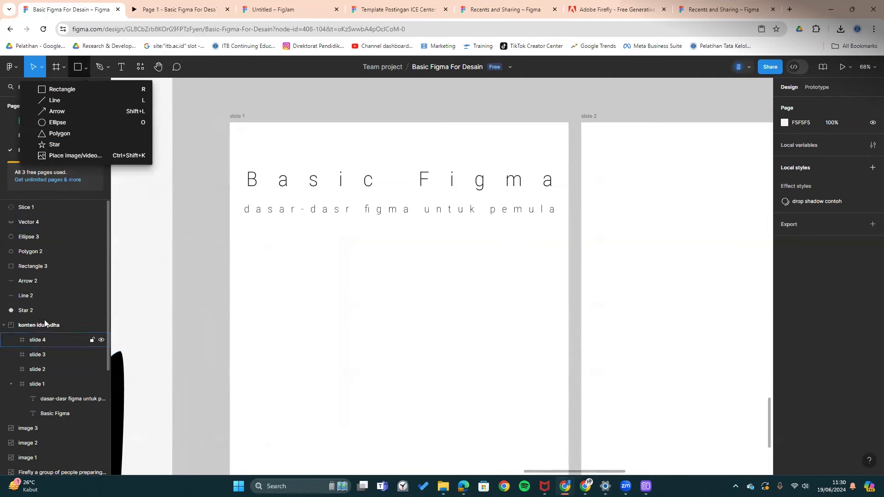
left_click(62, 90)
mouse_move(326, 241)
left_mouse_down()
mouse_move(447, 337)
mouse_move(387, 349)
mouse_move(466, 299)
mouse_move(455, 306)
left_mouse_up()
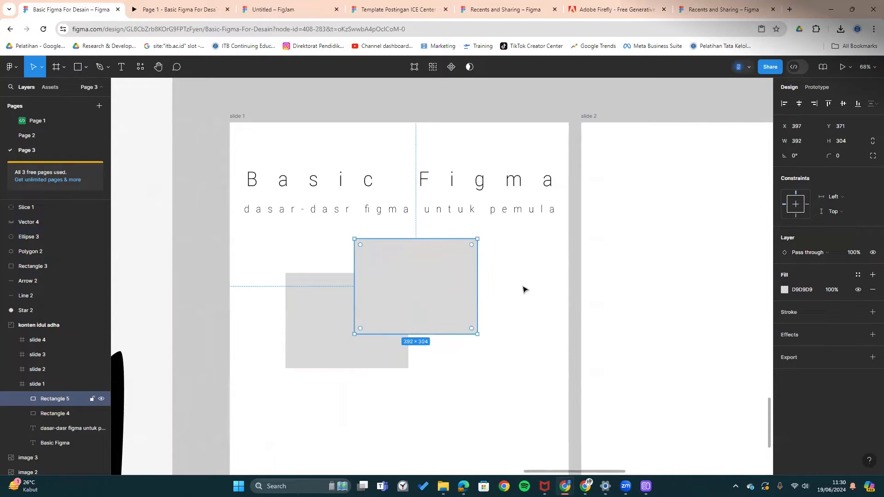
- Give the rectangle a light pink FAB4B4 fill
left_click(784, 290)
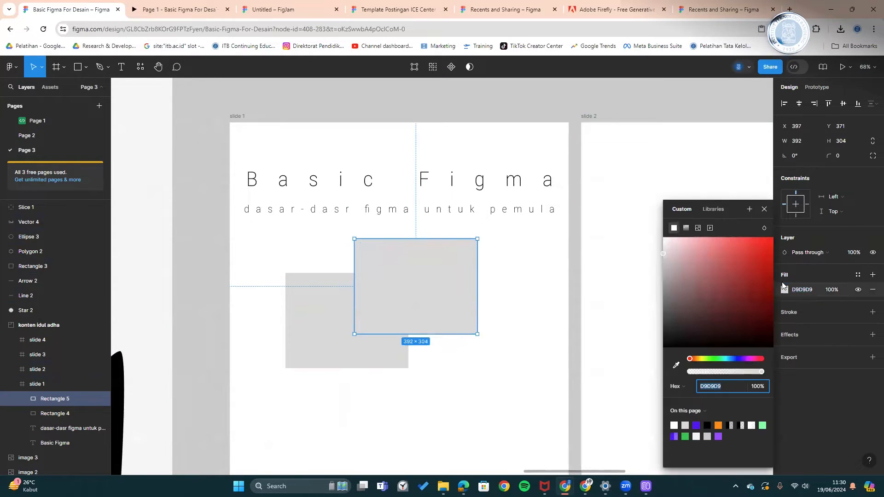
left_click(702, 243)
mouse_move(701, 248)
left_mouse_down()
mouse_move(721, 238)
mouse_move(694, 240)
left_mouse_up()
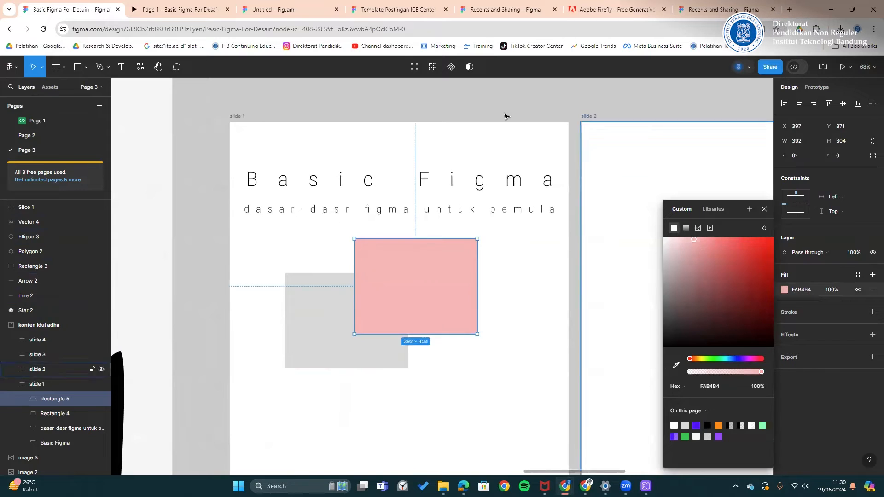
left_click(385, 288)
- Move the grey rectangle down-right and keep the pink rectangle layered on top of it
left_click_drag(344, 328, 365, 337)
left_click(423, 290)
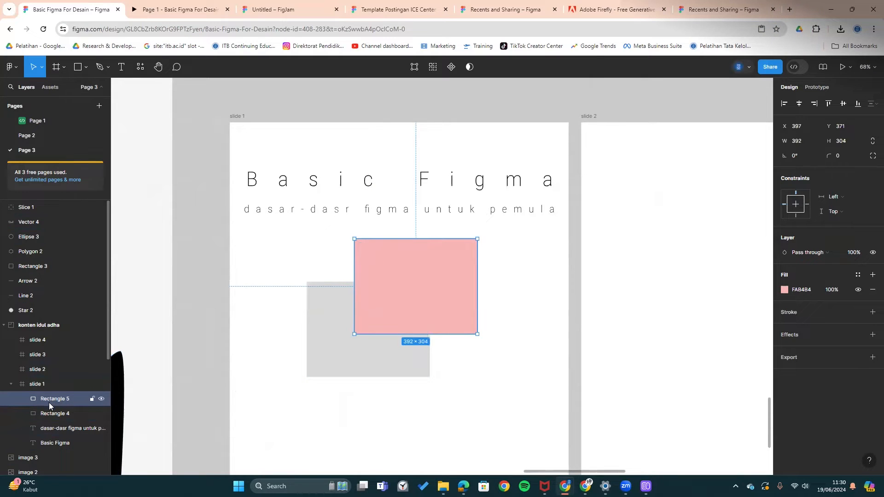
left_click_drag(46, 420, 52, 397)
left_click(210, 327)
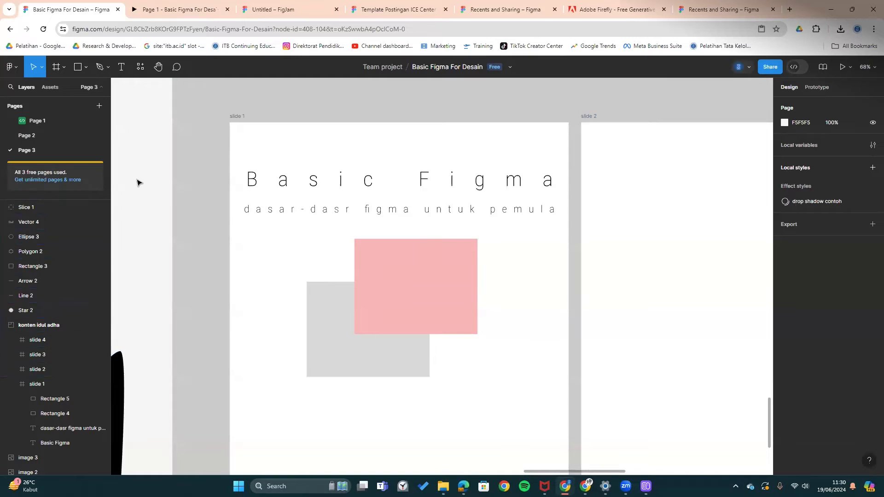
left_click(49, 88)
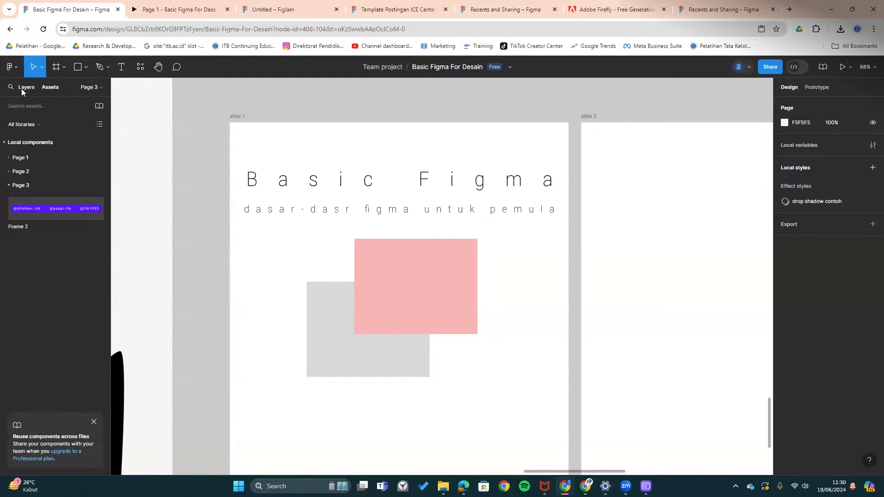
left_click(23, 87)
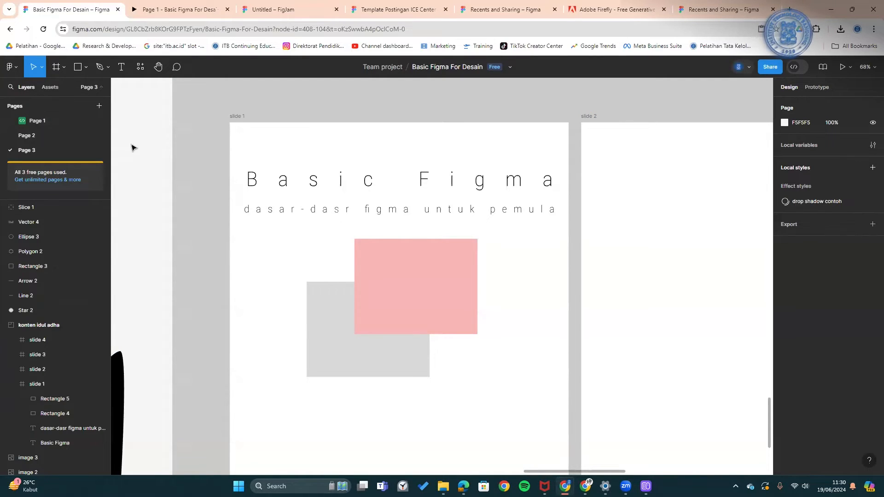
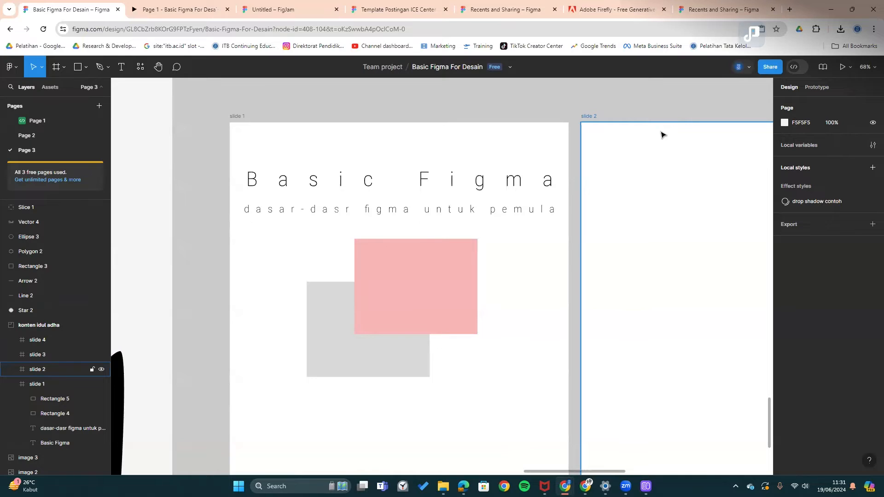
- Change the Basic Figma title's fill to purple 5200FF
left_click(529, 180)
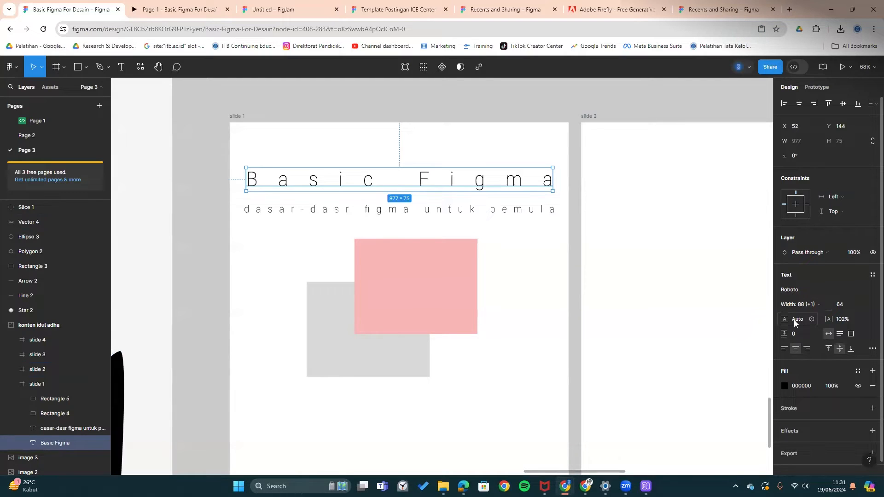
left_click(785, 384)
left_click(685, 424)
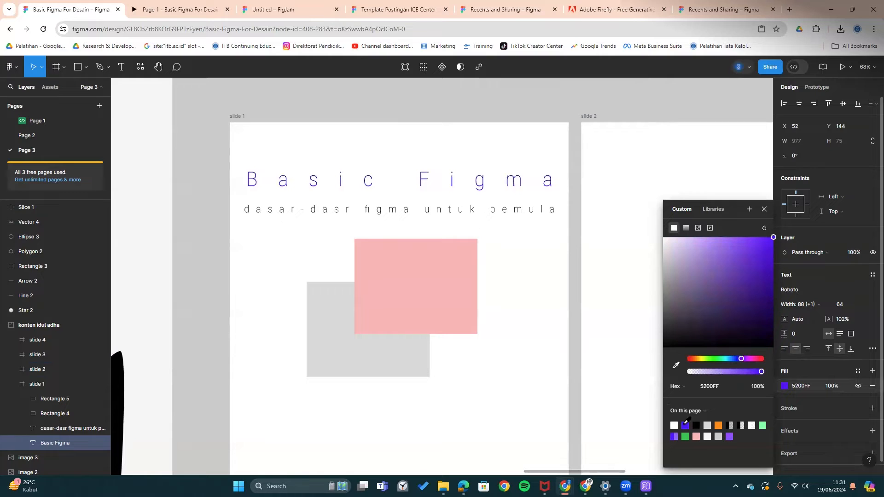
left_click(574, 318)
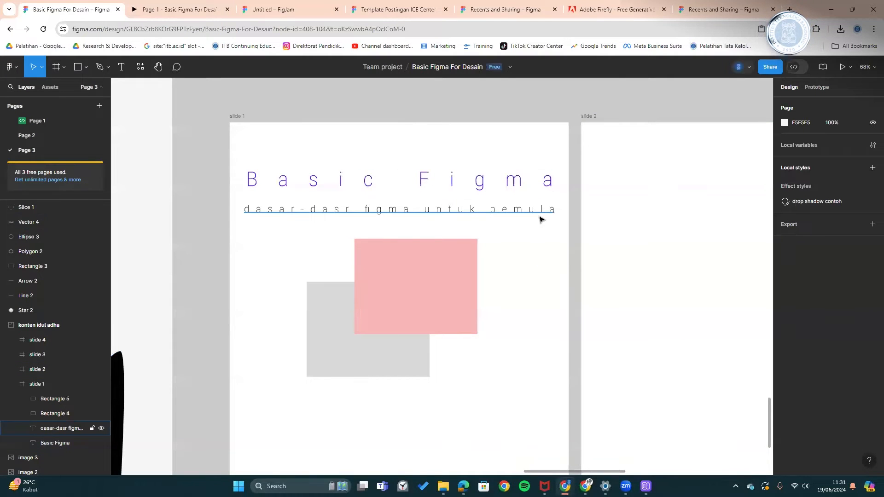
scroll(578, 302, "down", 2)
- Add a stroke to the title, try white and black, then settle on orange FF8A00 and thicken it
left_click(523, 138)
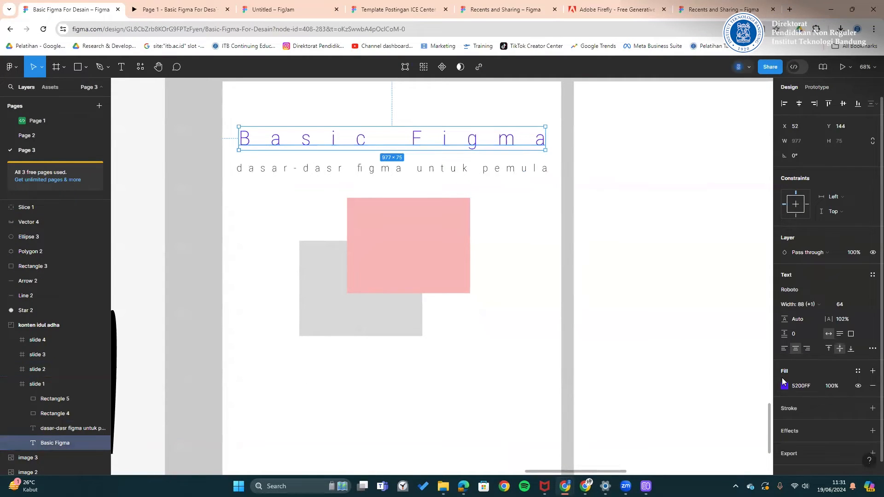
left_click(872, 408)
left_click(784, 422)
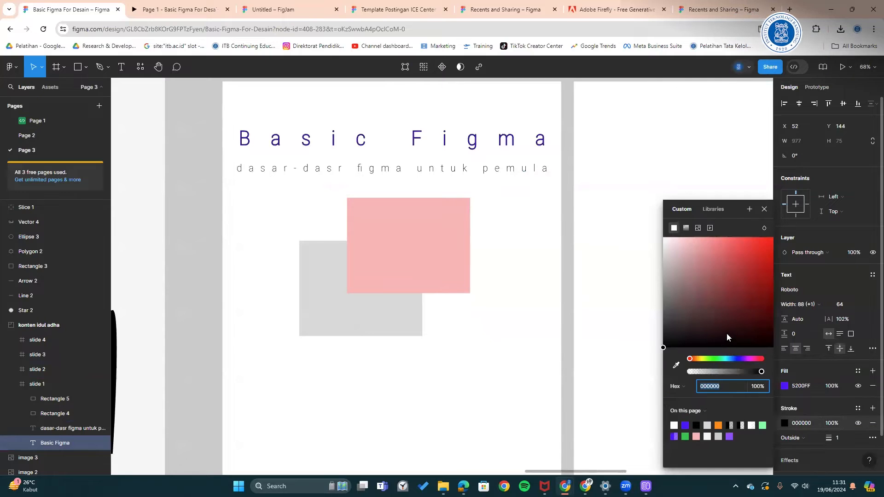
left_click(663, 237)
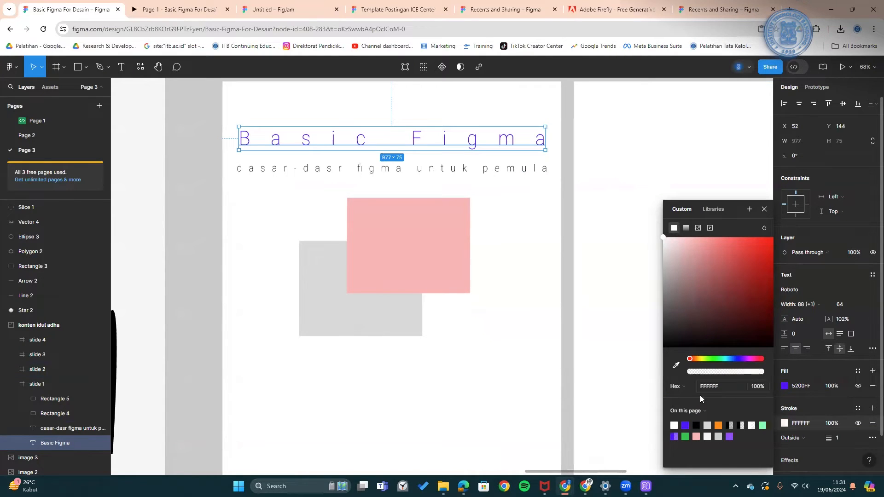
left_click(696, 424)
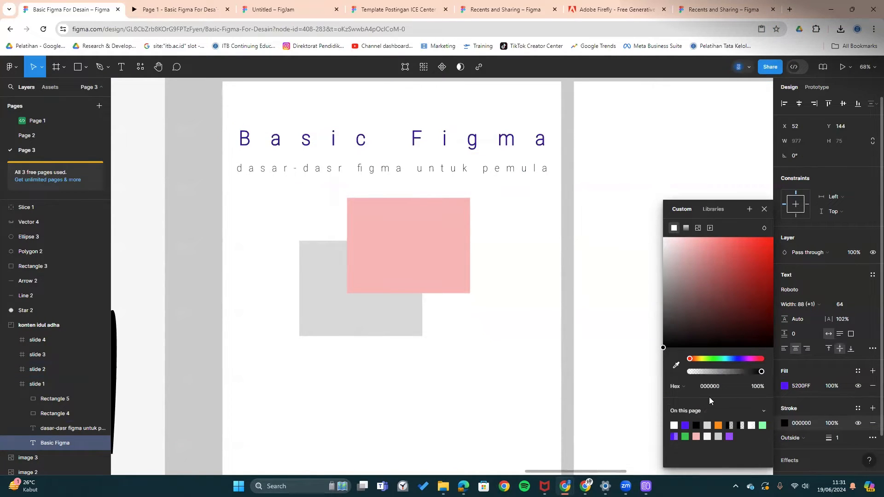
left_click(718, 424)
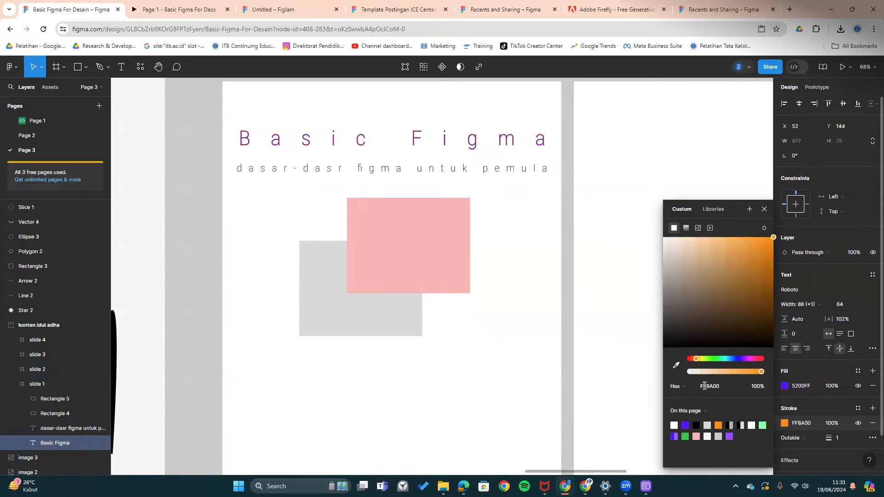
mouse_move(828, 438)
left_mouse_down()
mouse_move(866, 438)
mouse_move(817, 438)
mouse_move(873, 444)
mouse_move(825, 442)
mouse_move(869, 437)
left_mouse_up()
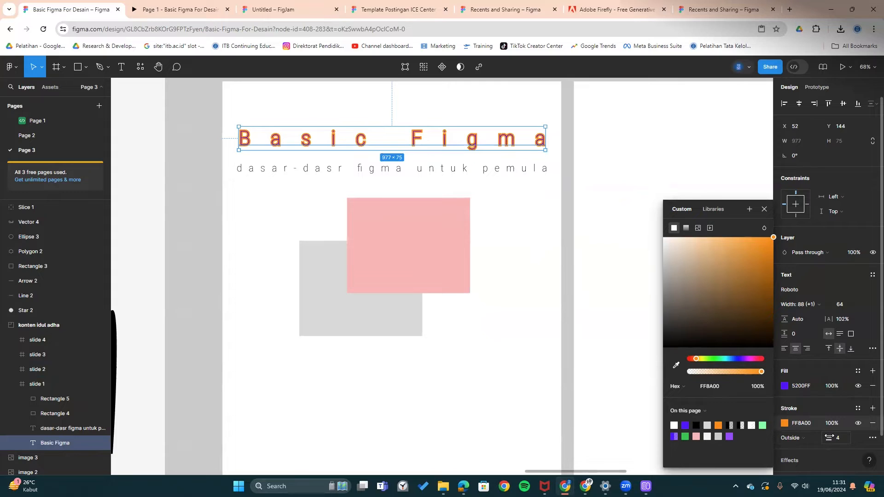
- Try the title stroke inside and centred, then leave it outside the letters
left_click(798, 444)
left_click(808, 429)
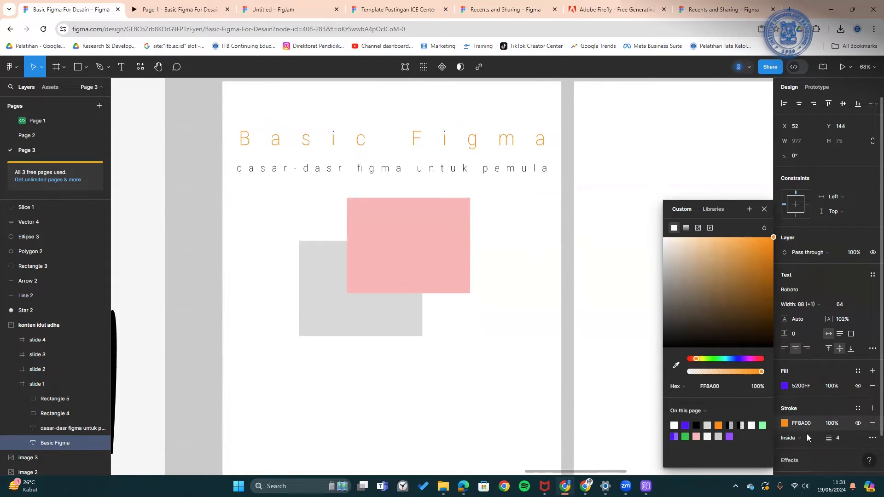
left_click(803, 441)
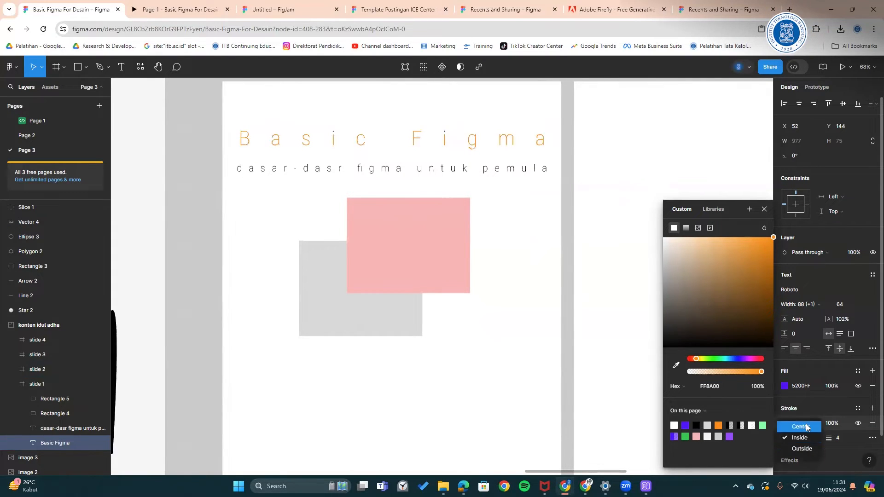
left_click(808, 423)
left_click(805, 441)
left_click(807, 447)
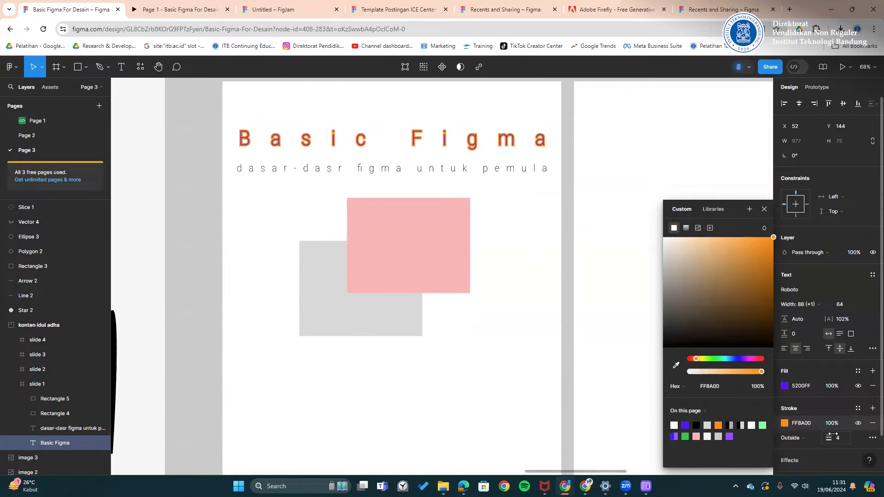
- Try a dashed style on the title stroke, then return it to solid
left_click(869, 440)
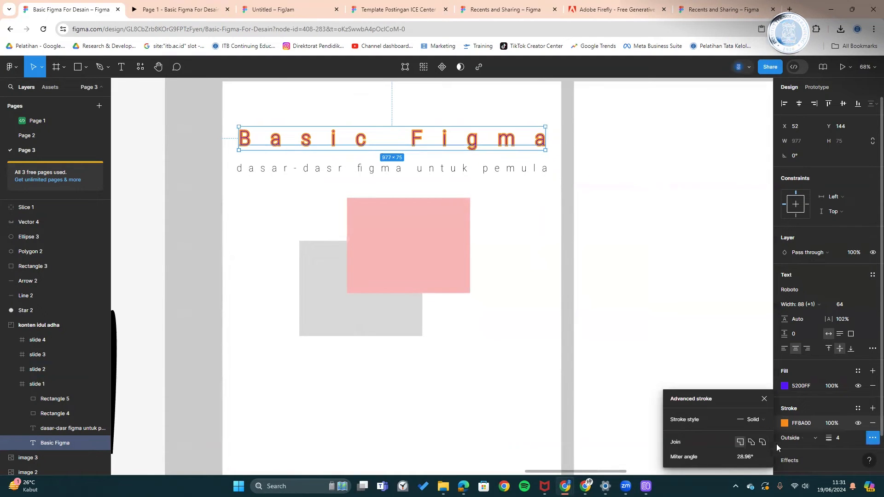
left_click(753, 419)
left_click(753, 428)
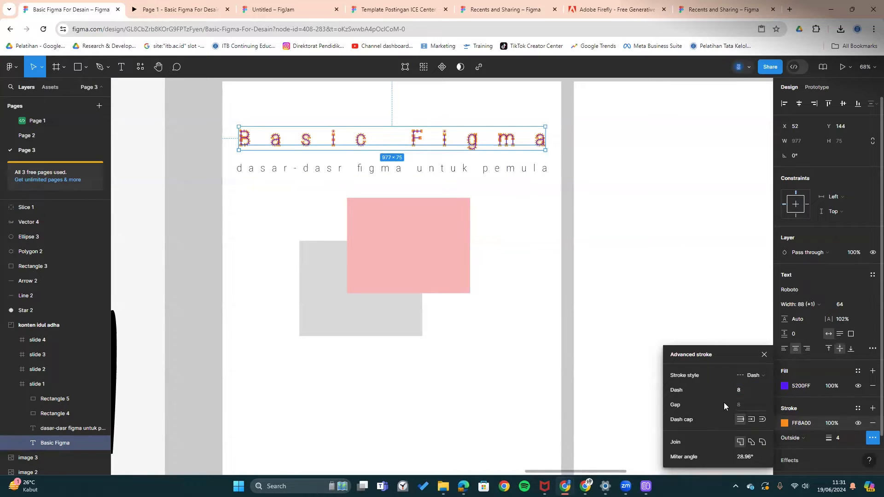
left_click(756, 363)
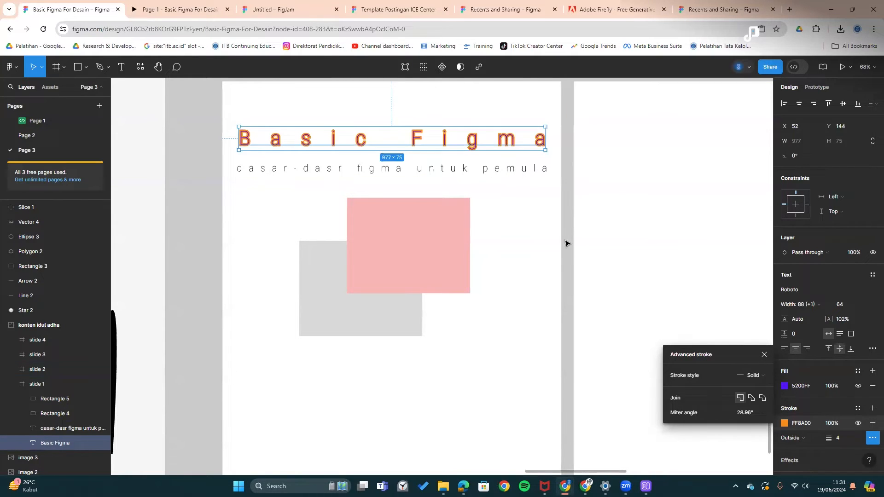
left_click(552, 212)
- Hide the title's orange stroke so only the purple fill shows
left_click(511, 140)
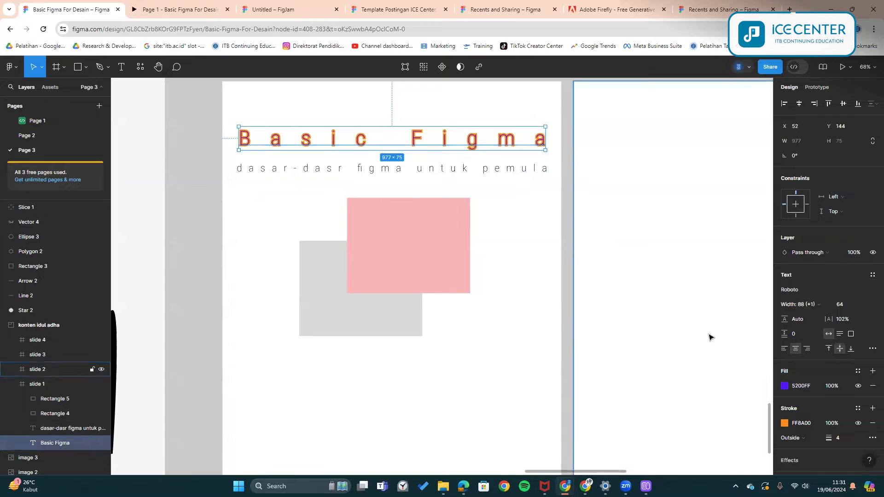
left_click(857, 425)
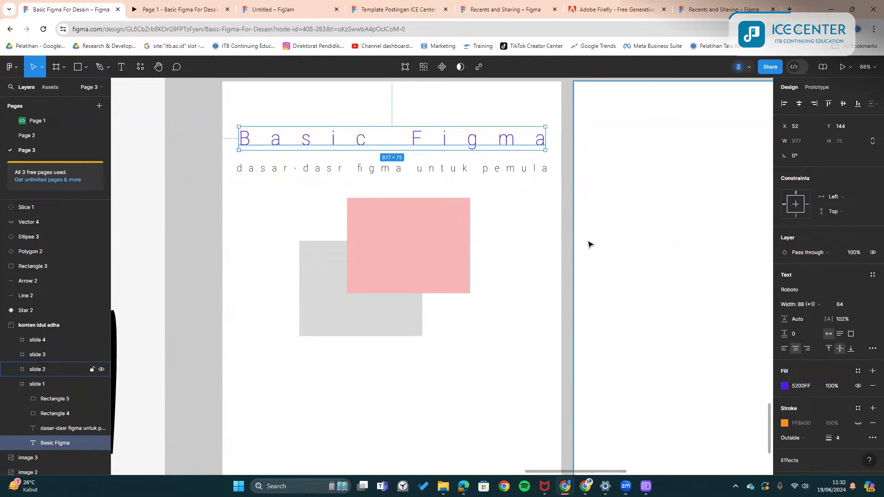
left_click(566, 225)
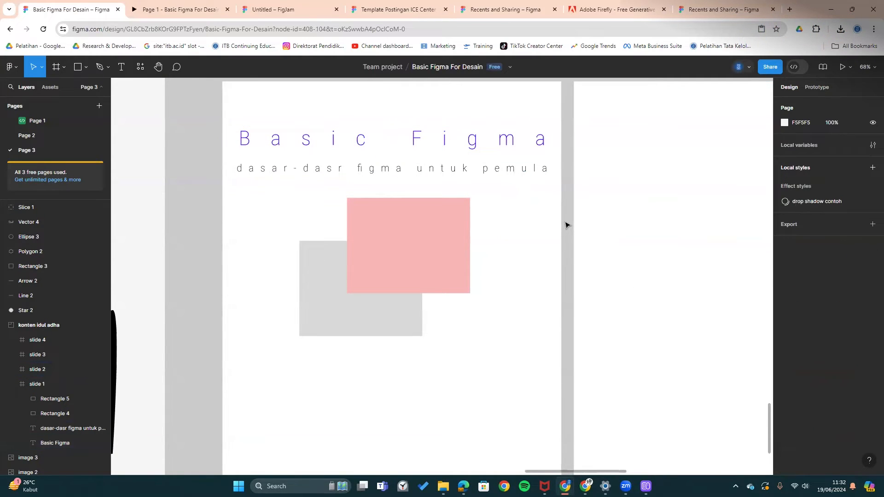
- Add the missing 'a' so the subtitle reads 'dasar-dasar figma untuk pemula'
left_click(336, 168)
double_click(337, 168)
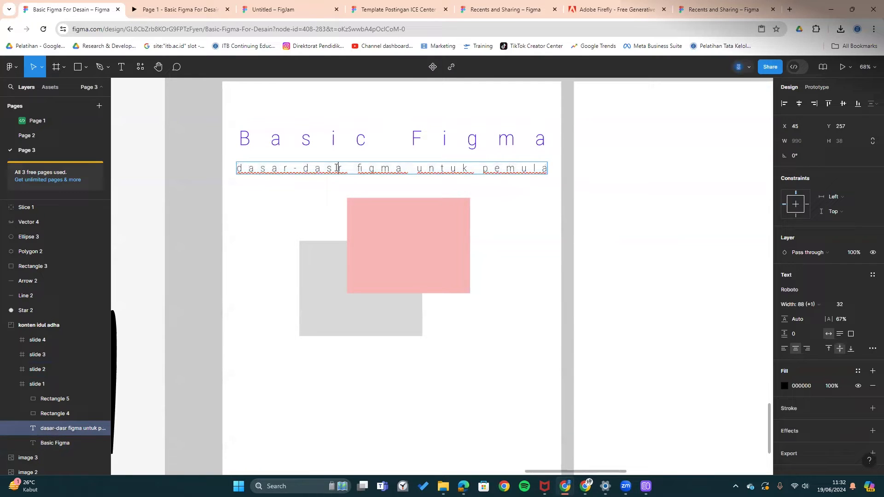
type("a")
key("Escape")
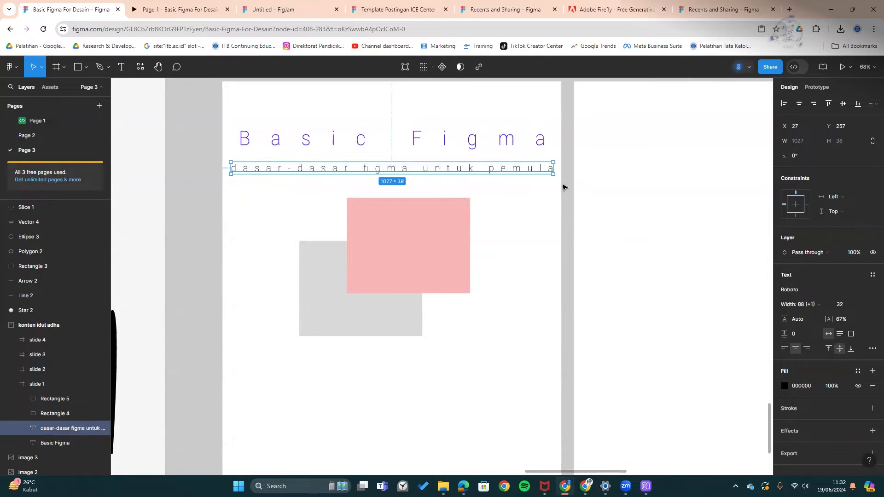
left_click(564, 188)
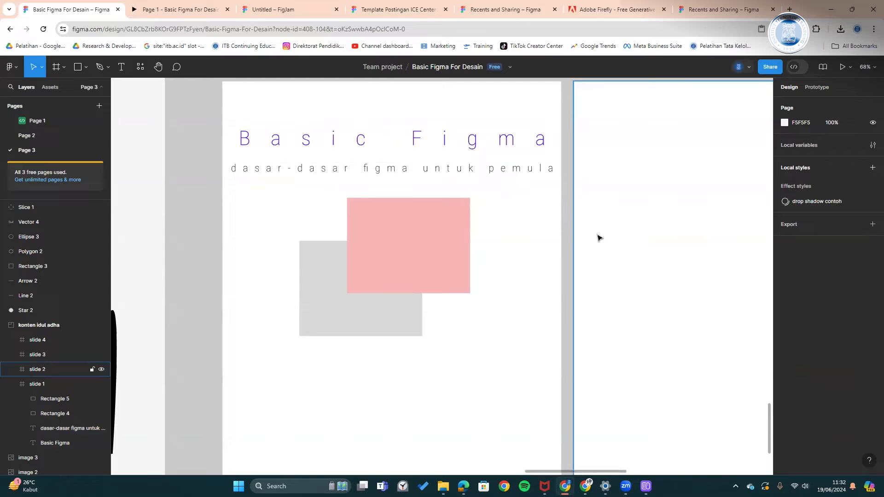
- Give the pink rectangle a thin black stroke
left_click(420, 247)
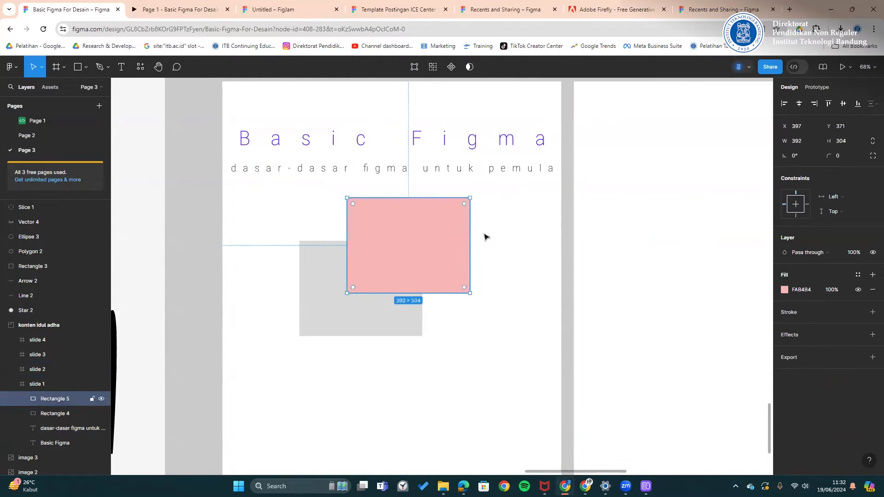
left_click(784, 289)
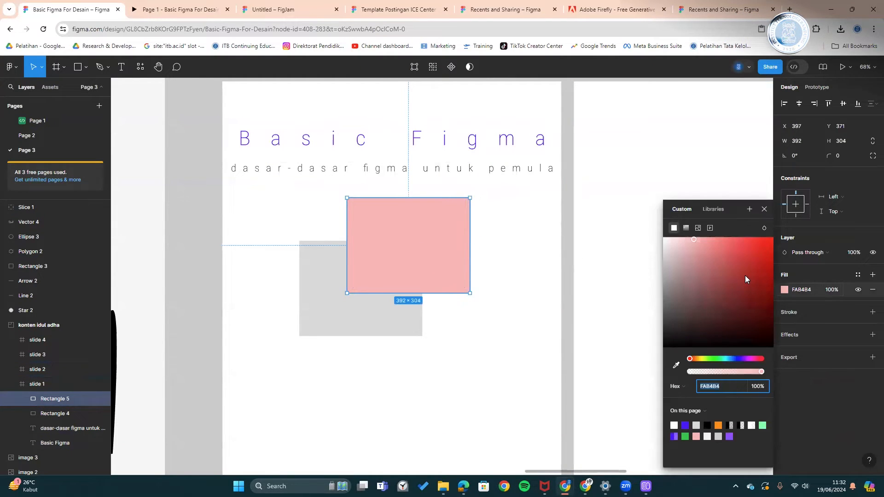
left_click(787, 312)
left_click(790, 310)
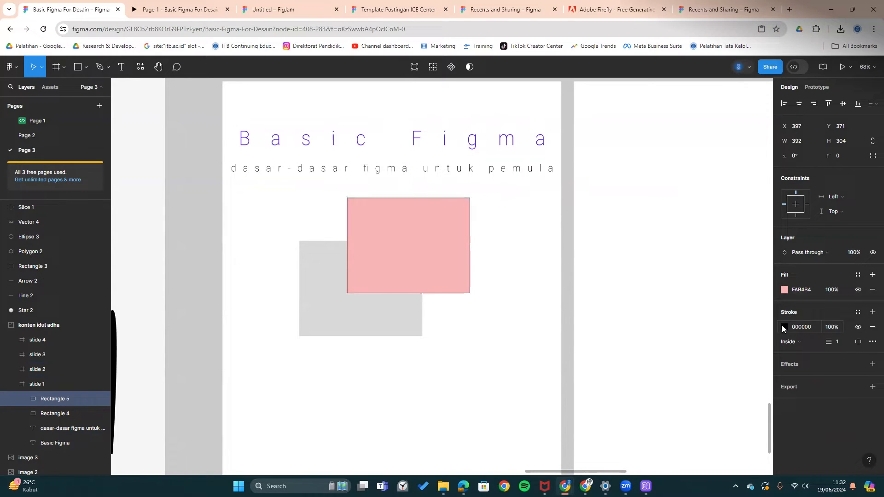
left_click(566, 173)
- Test each slide alignment on the pink rectangle, leave it centred, and drag the grey rectangle off the slide edge
left_click(456, 213)
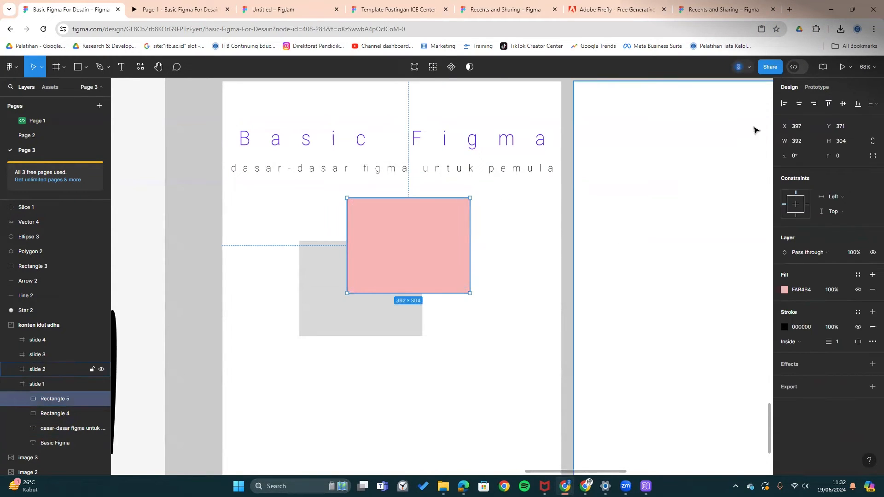
left_click(797, 105)
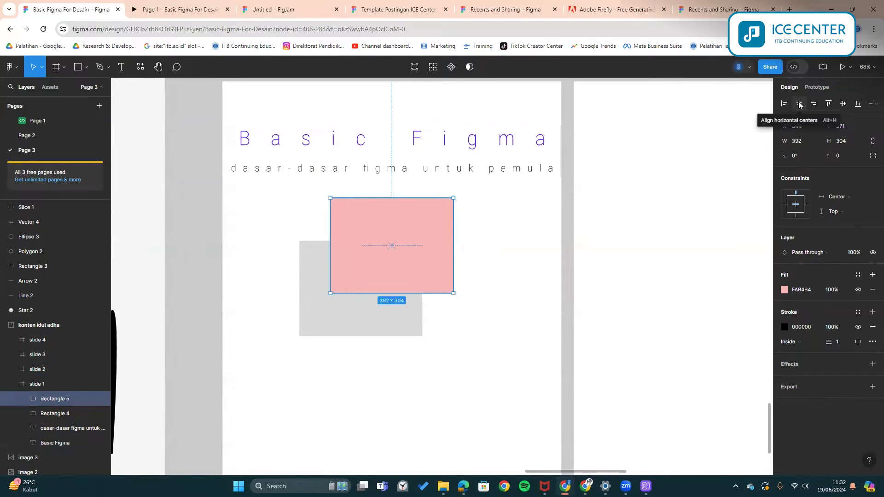
left_click(784, 104)
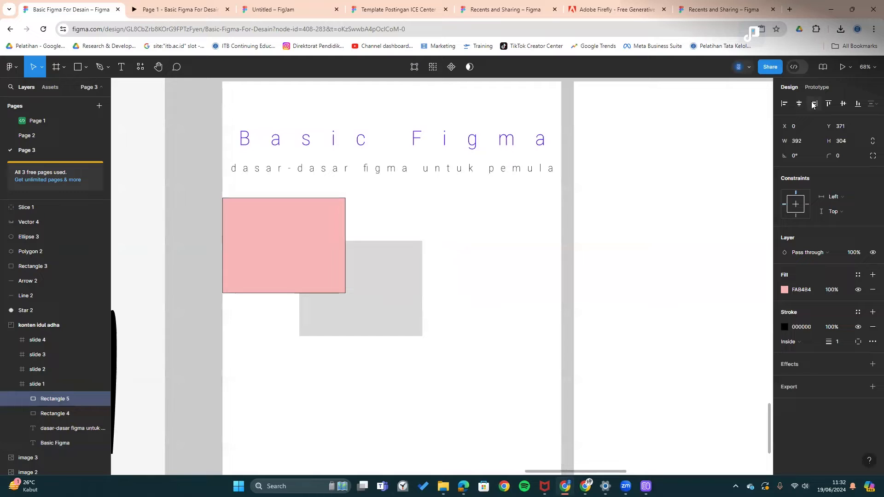
left_click(814, 104)
left_click(829, 104)
left_click(843, 104)
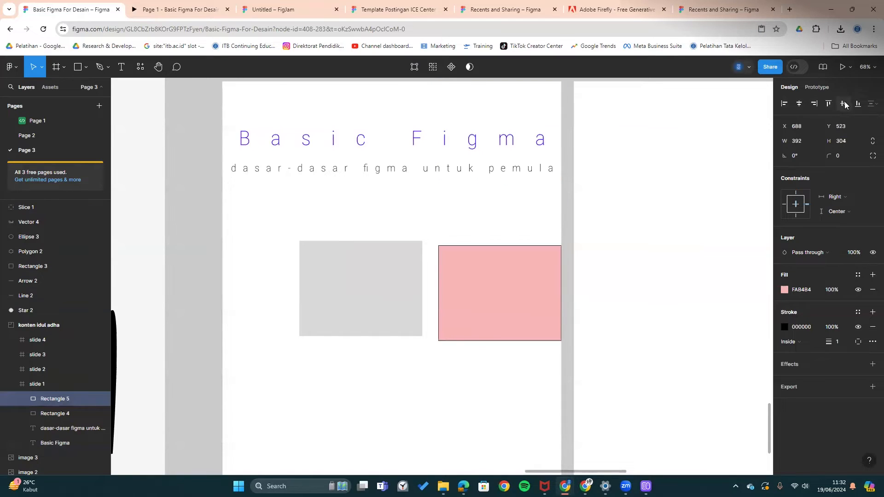
left_click(856, 104)
left_click(841, 104)
left_click(799, 104)
left_click_drag(325, 262, 216, 237)
- Delete the grey rectangle and move the pink rectangle around, aligning it to the frame's left edge
key("Delete")
left_click(394, 290)
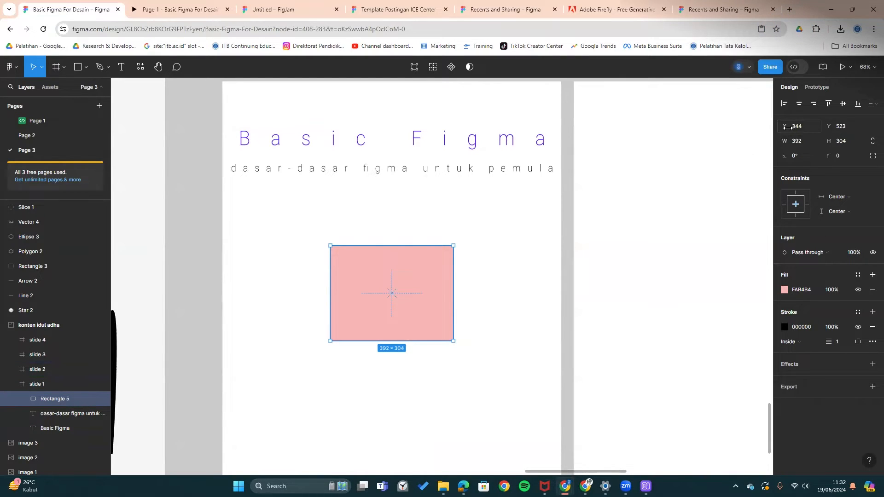
left_click_drag(787, 129, 740, 129)
left_click_drag(393, 297, 431, 304)
mouse_move(783, 126)
left_mouse_down()
mouse_move(797, 126)
mouse_move(780, 125)
left_mouse_up()
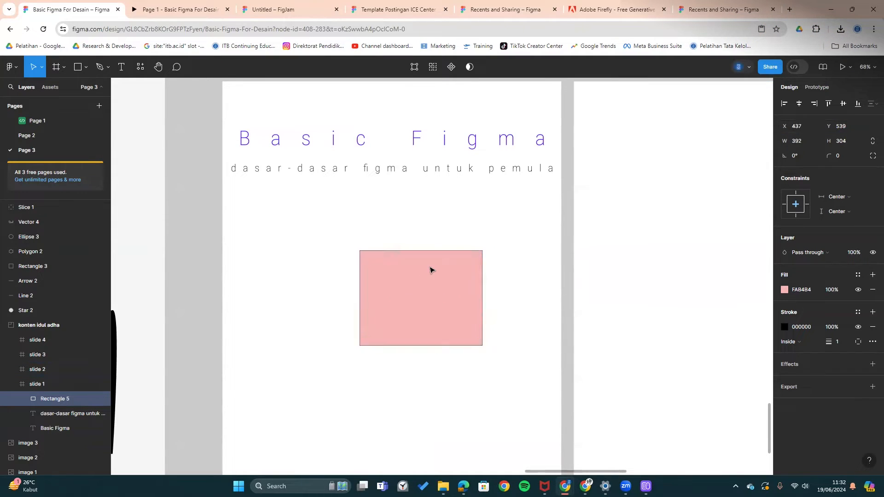
left_click_drag(430, 270, 385, 270)
left_click(783, 104)
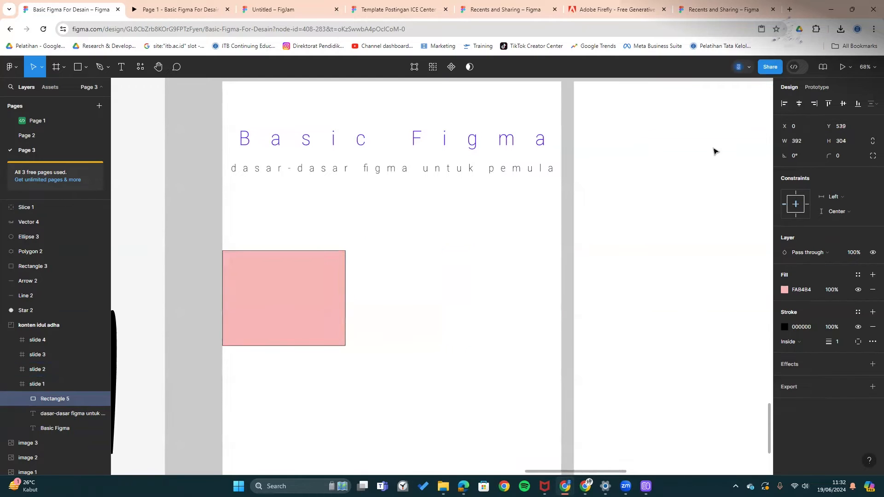
- Inset the pink rectangle from the left edge, trying X values 24, 48 and then 76
scroll(561, 212, "down", 1)
scroll(569, 186, "left", 1)
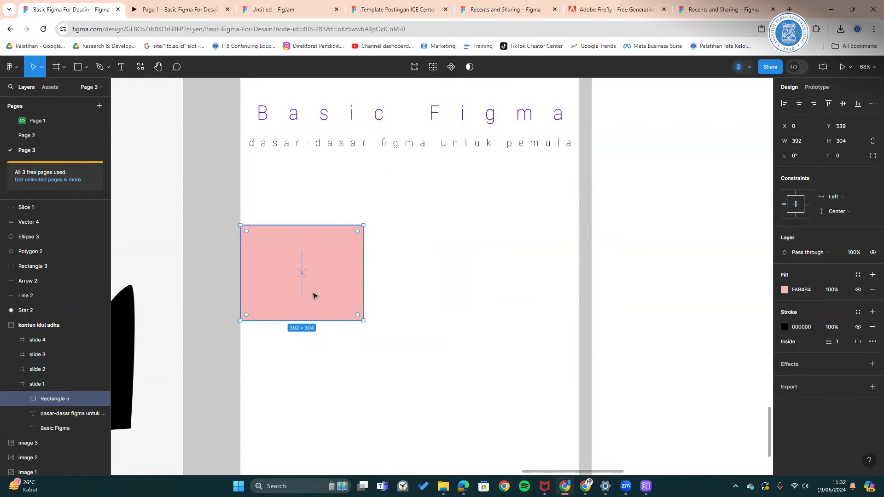
left_click(794, 125)
type("24")
key("Return")
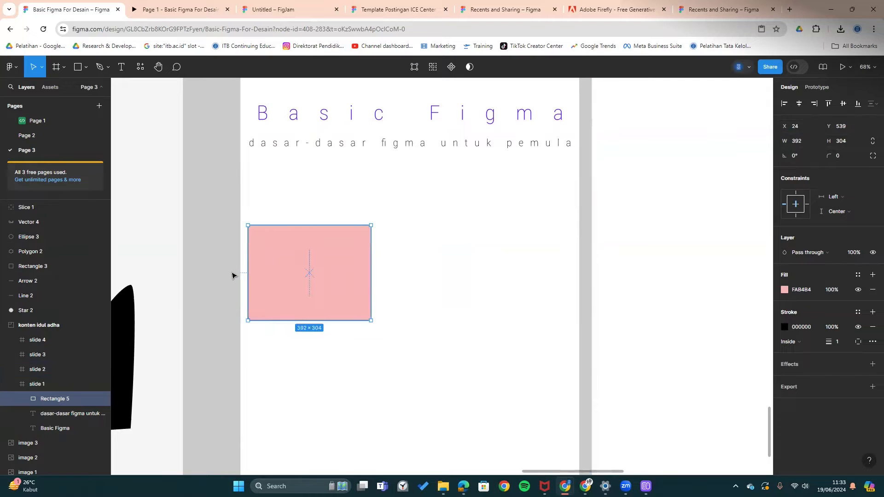
left_click(225, 243)
left_click(364, 231)
left_click(803, 127)
type("48")
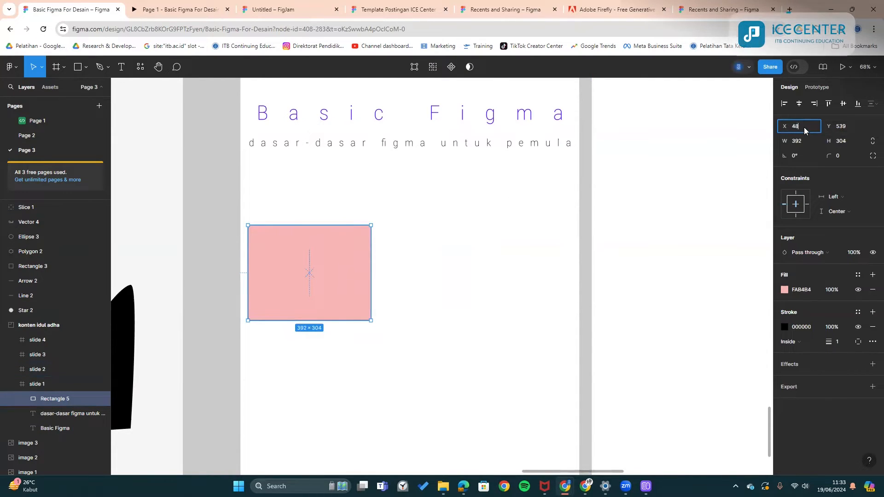
key("Return")
type("76")
key("Return")
left_click(584, 209)
- Align the pink rectangle to the right edge and inset it 76 px using -76
left_click(353, 271)
left_click(818, 105)
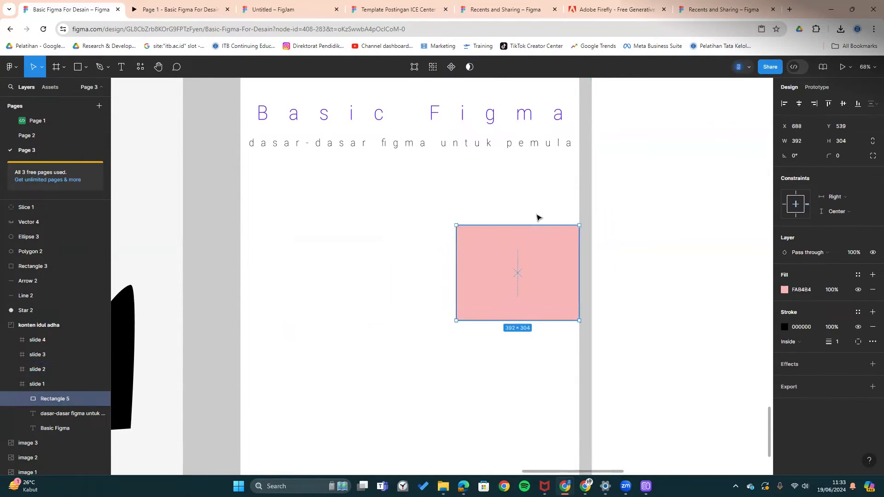
left_click(587, 180)
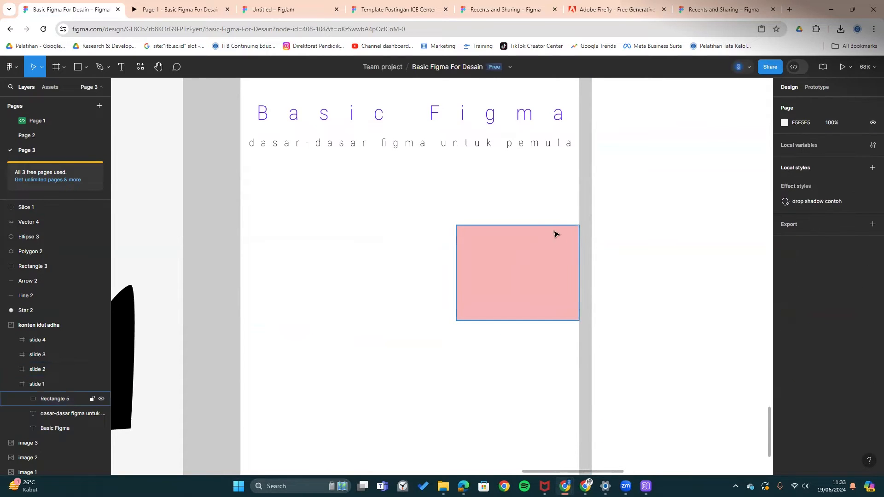
left_click(536, 258)
left_click(805, 126)
type("76")
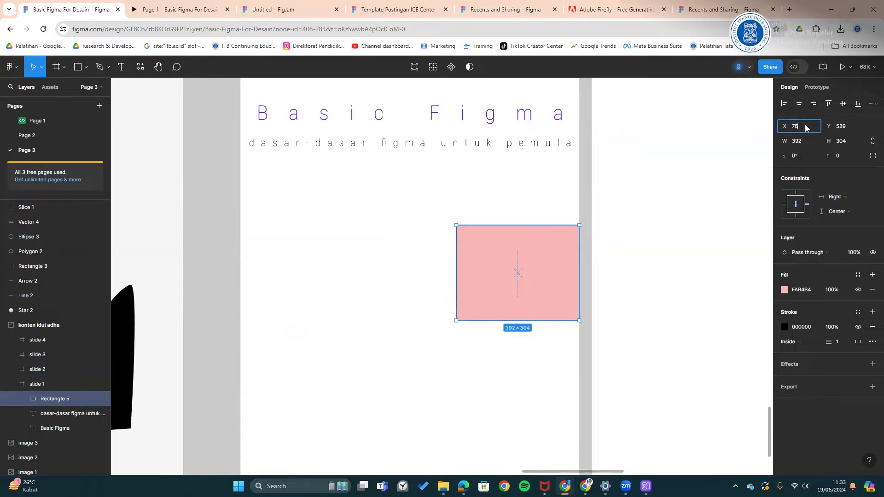
key("Return")
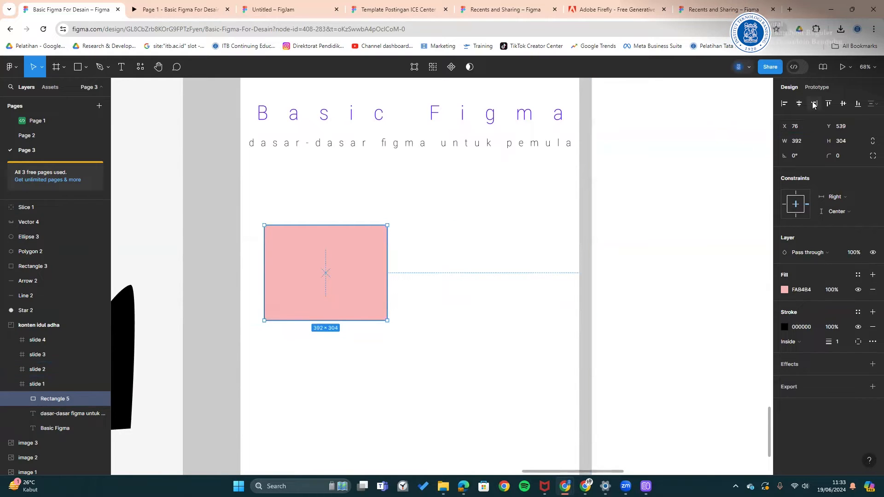
key("ctrl+z")
left_click(810, 131)
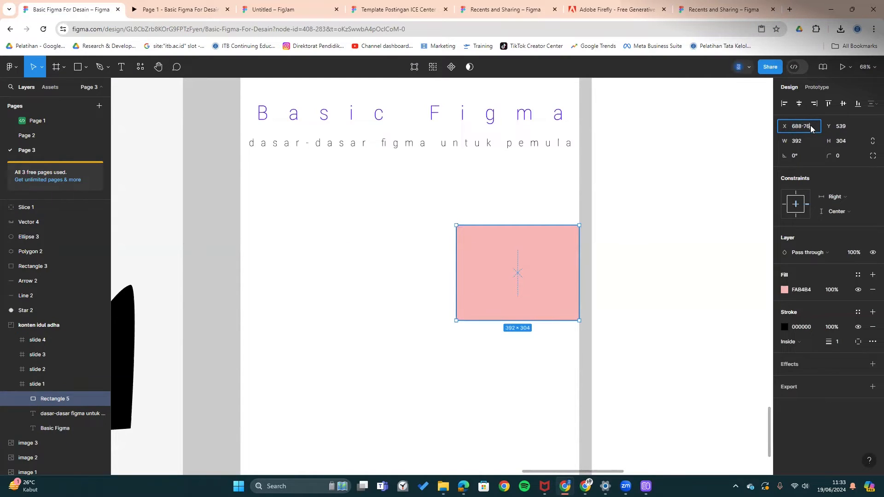
type("-76")
key("Return")
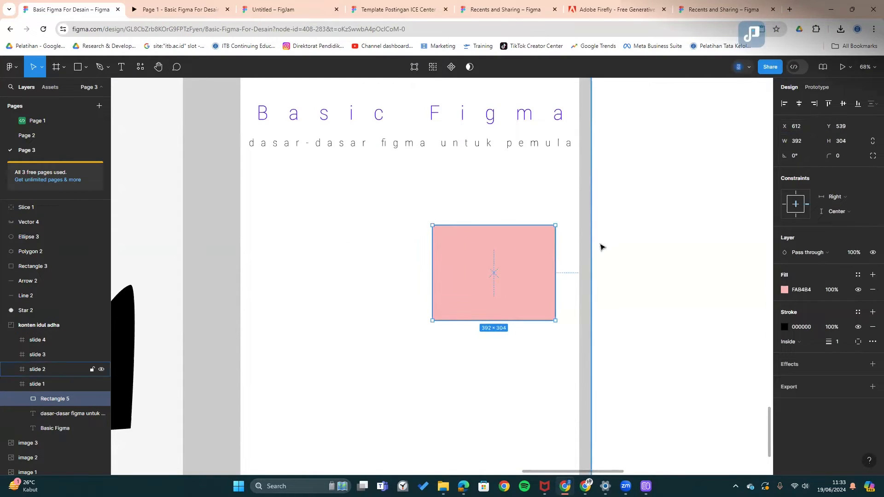
- Try the rectangle at the top with Y 76, then 76 px above the bottom
scroll(570, 256, "down", 2)
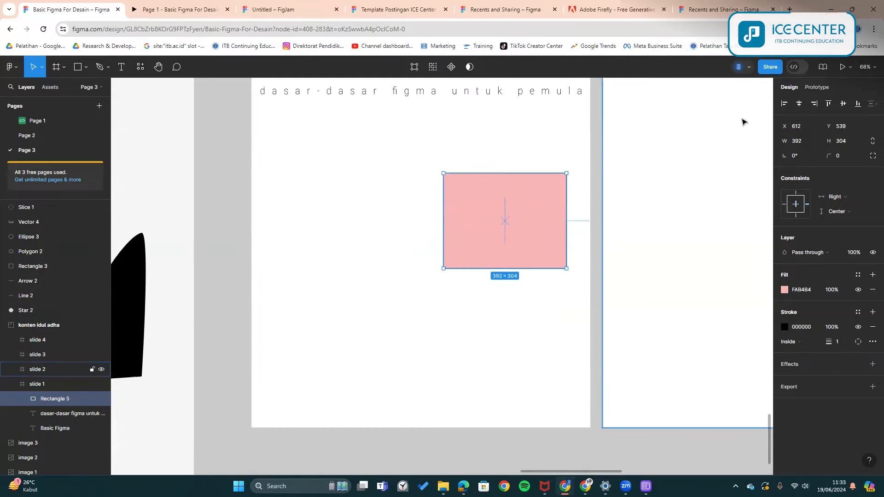
left_click(828, 104)
scroll(649, 205, "up", 2)
left_click(849, 125)
type("76")
key("Return")
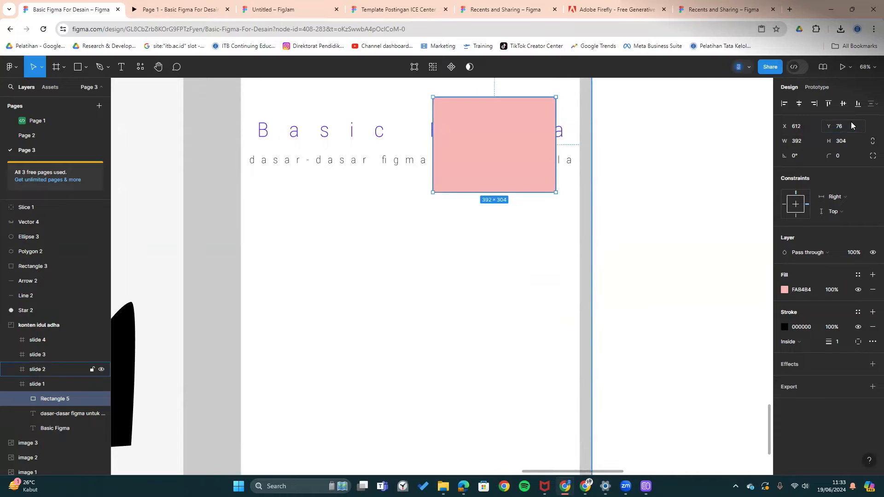
left_click(857, 104)
left_click(855, 125)
left_click(856, 124)
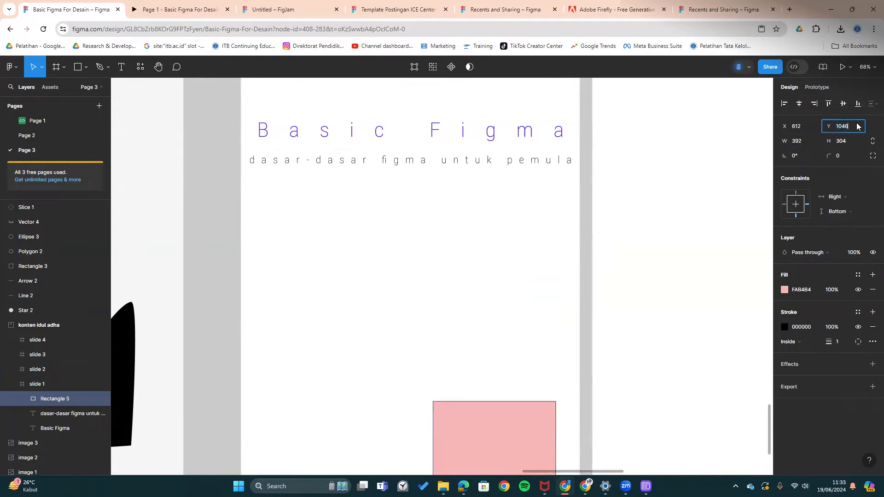
type("-76")
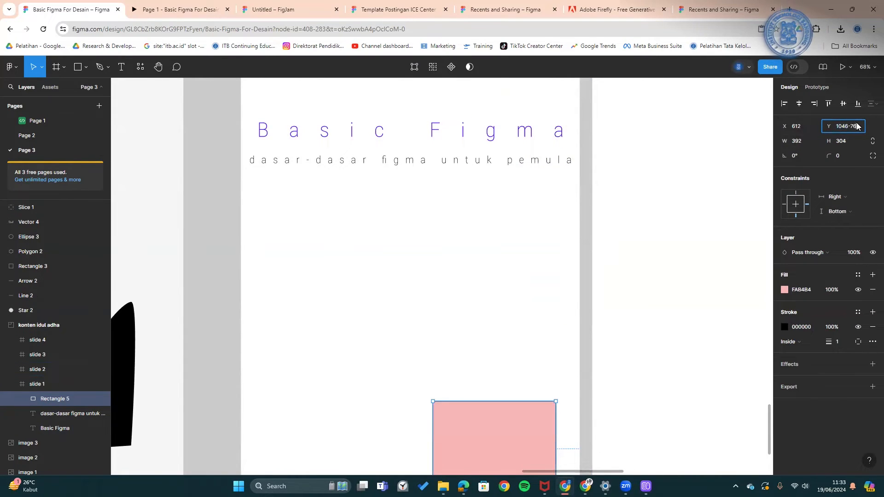
key("Return")
- Drag the pink rectangle back to the middle of slide 1 and adjust its width
scroll(640, 250, "down", 1)
left_click_drag(551, 323, 578, 292)
left_click_drag(522, 371, 454, 233)
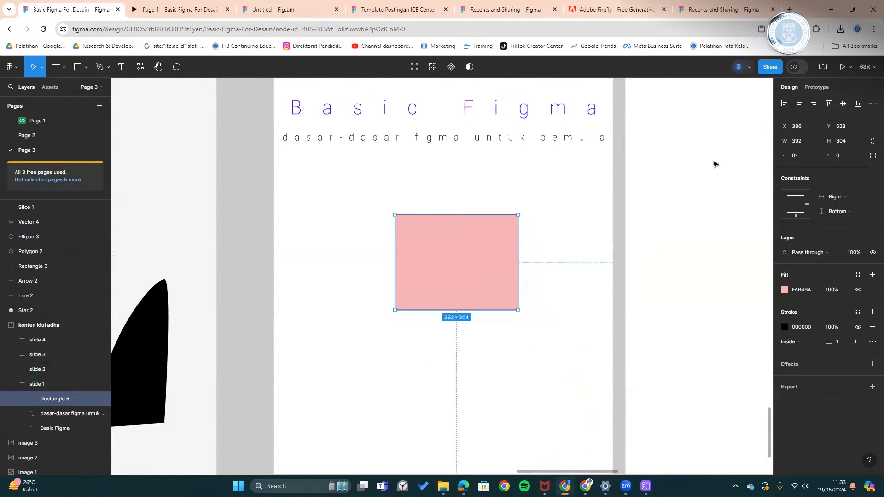
mouse_move(790, 138)
left_mouse_down()
mouse_move(803, 140)
mouse_move(784, 143)
left_mouse_up()
- Resize the pink rectangle to 200 × 300
left_click(803, 141)
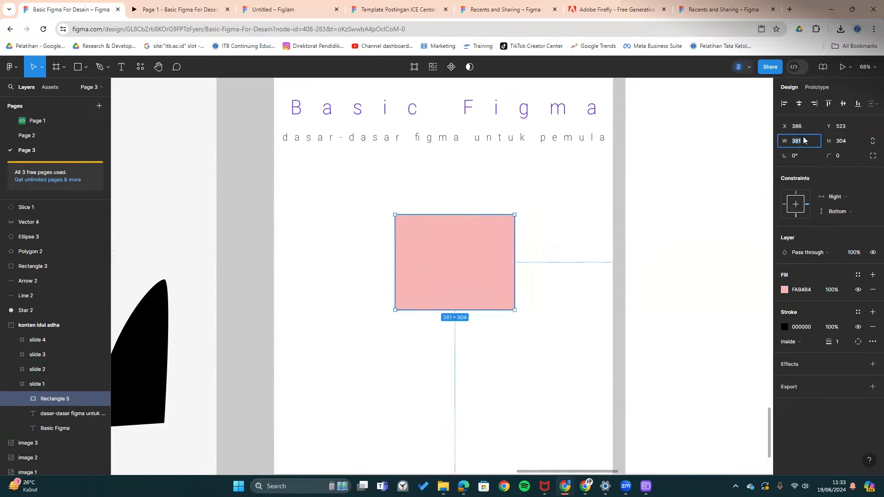
left_click(847, 137)
type("300")
key("Return")
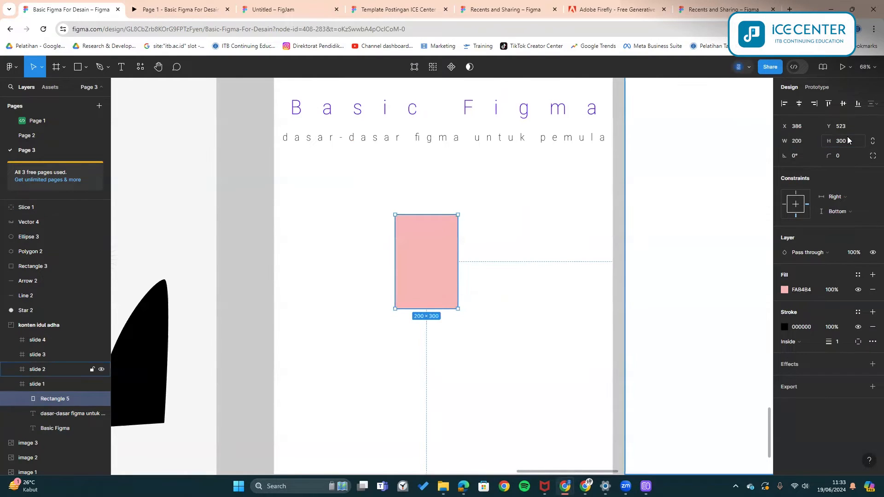
- Try a rotation, reset it to 0°, and round the corners to radius 29
left_click_drag(796, 157, 456, 314)
left_click(796, 155)
type("0")
key("Return")
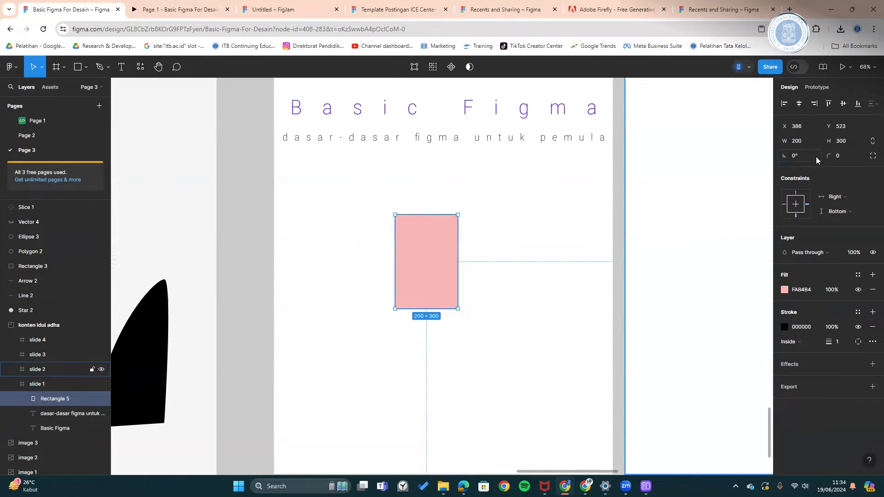
left_click_drag(825, 156, 109, 156)
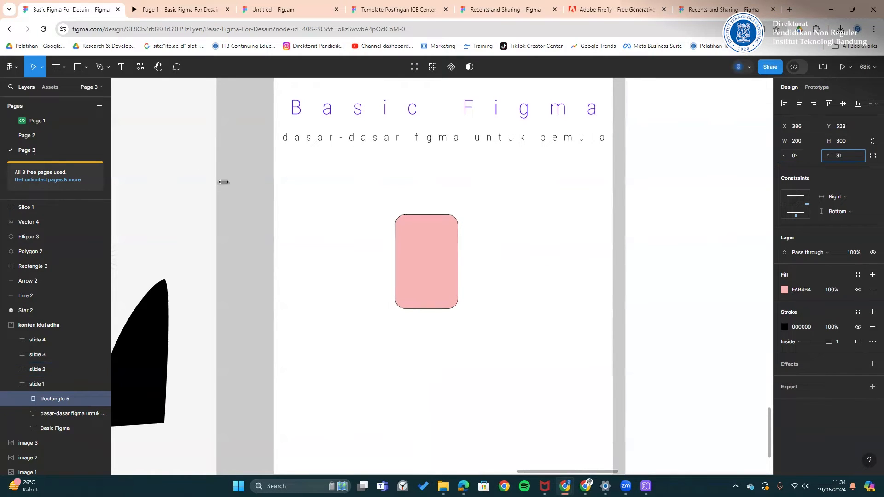
left_click_drag(265, 186, 251, 186)
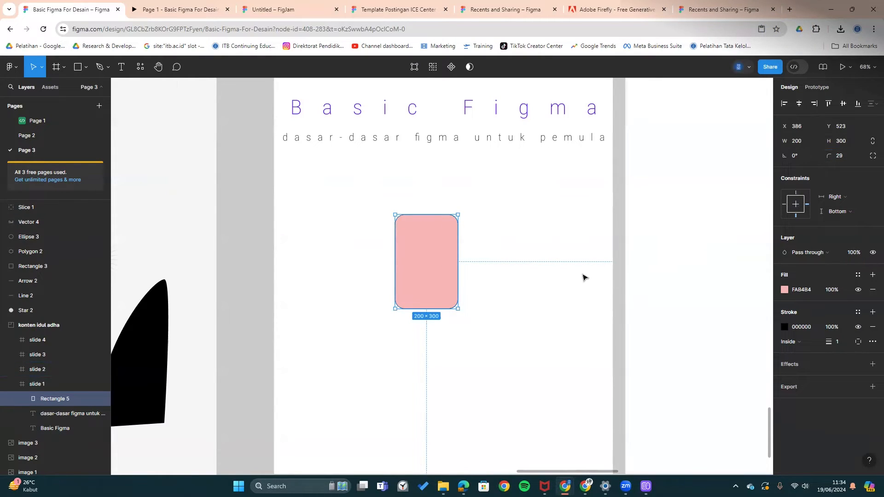
scroll(613, 273, "down", 3)
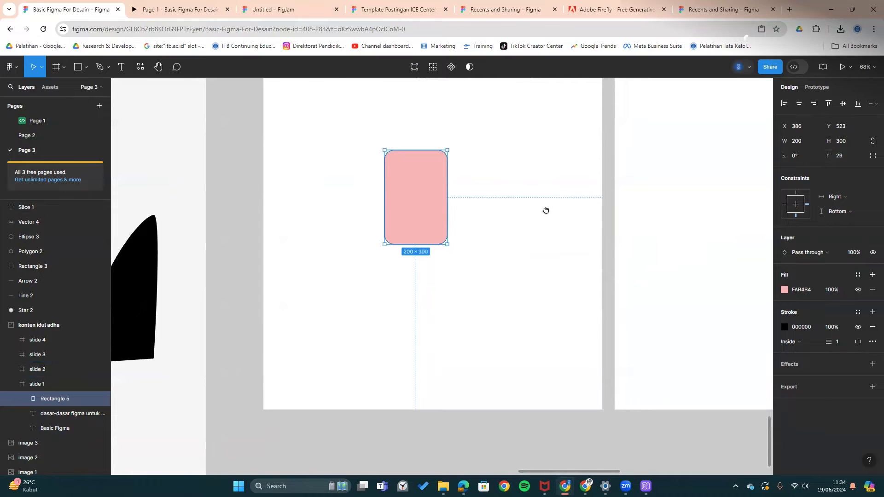
- Set the pink rectangle's constraints to Left and Top and shift it slightly right to X 440
scroll(559, 197, "up", 2)
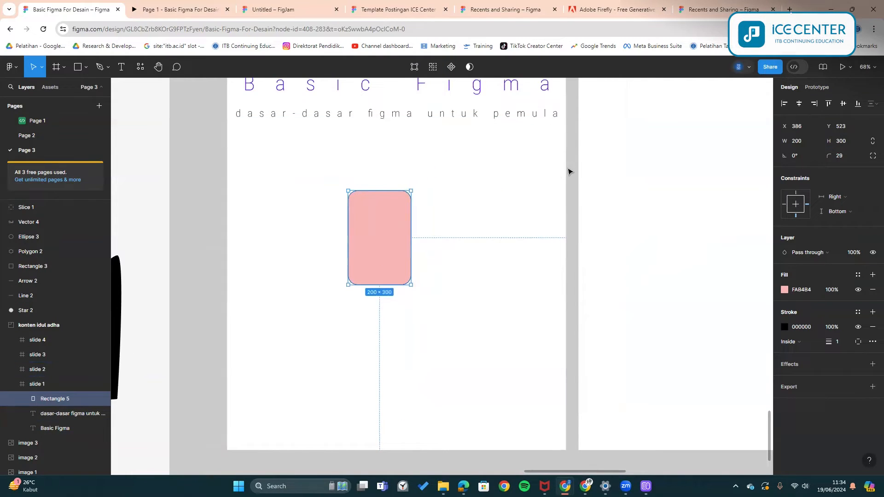
left_click(795, 207)
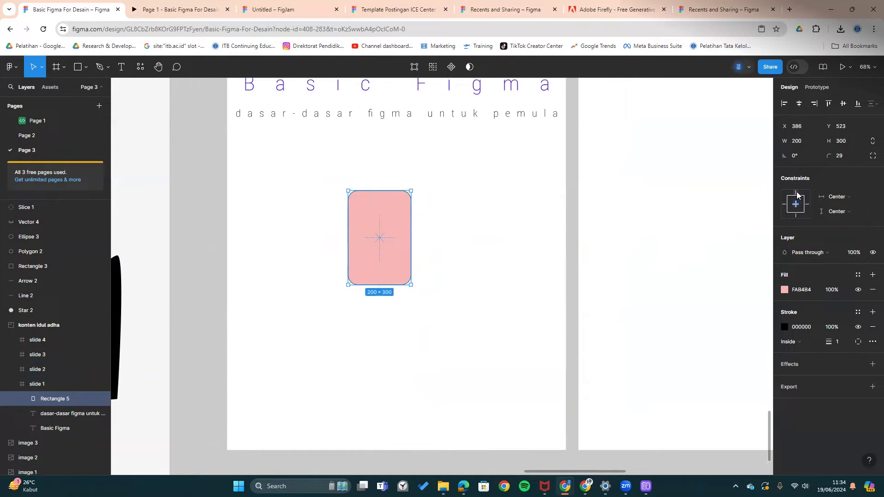
left_click(835, 197)
left_click(842, 196)
left_click(796, 204)
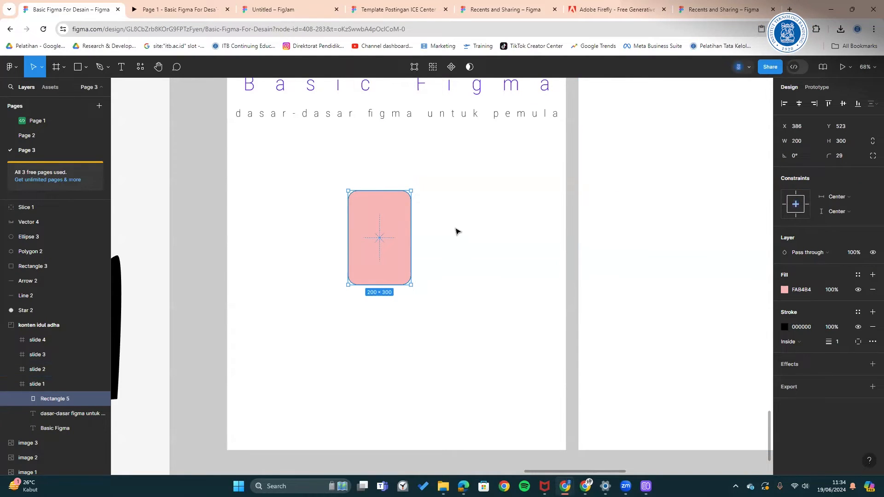
left_click_drag(455, 221, 449, 257)
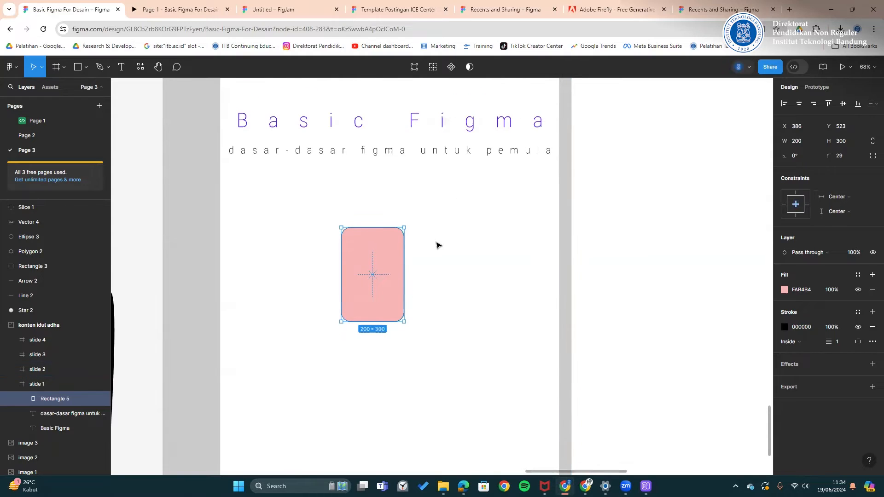
left_click(792, 196)
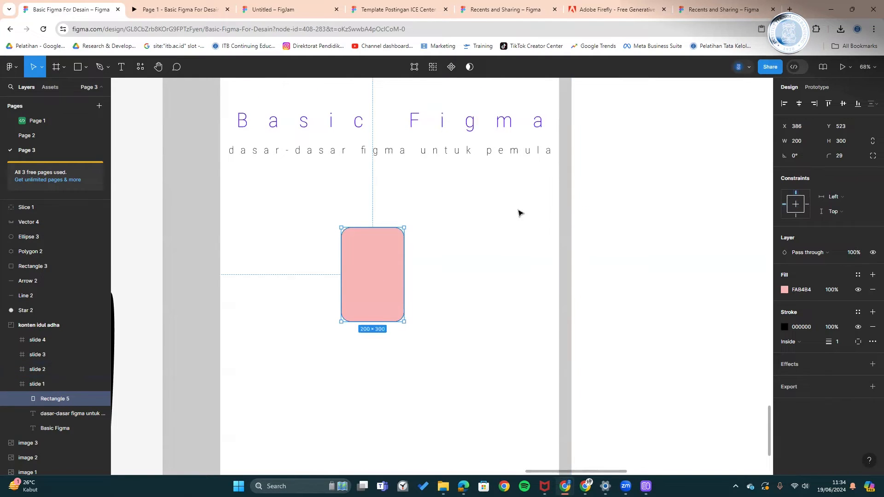
scroll(465, 239, "up", 2)
mouse_move(361, 278)
left_mouse_down()
mouse_move(389, 284)
mouse_move(377, 276)
left_mouse_up()
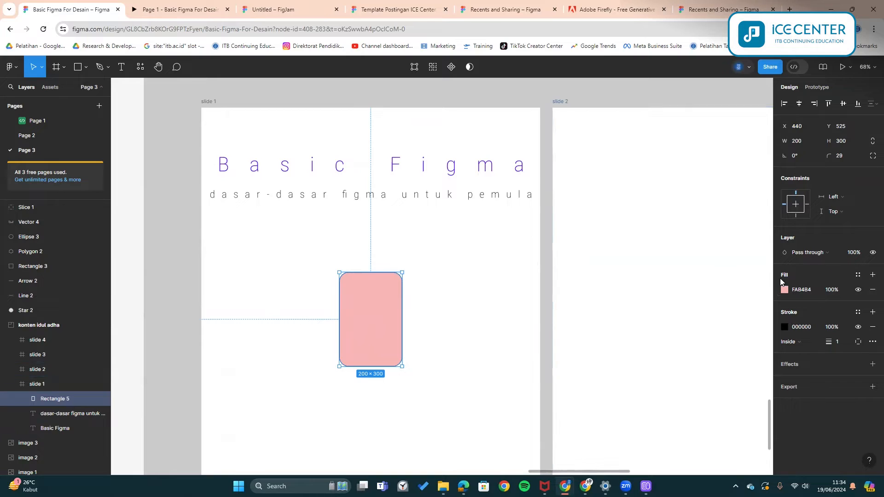
- Drag the tree photo (image 3) into slide 1, reposition it, then move it back out
left_click(801, 252)
left_click(534, 284)
scroll(549, 263, "down", 3)
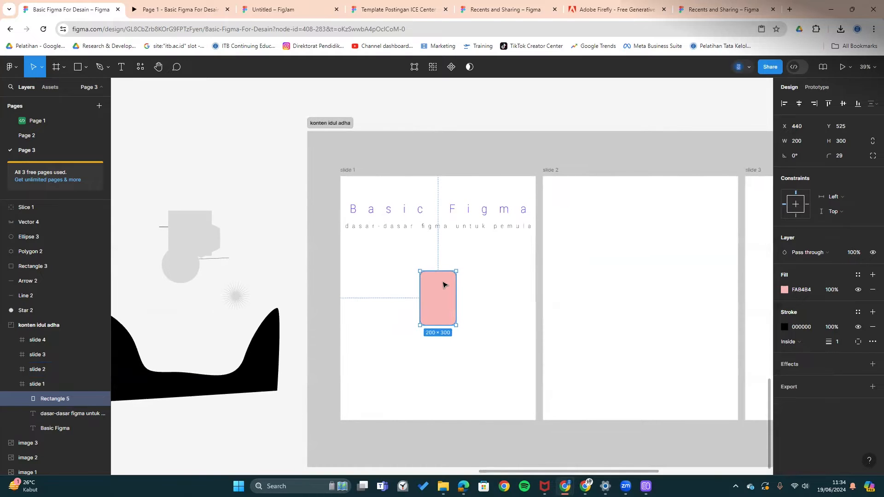
scroll(463, 282, "down", 3)
scroll(462, 281, "down", 3)
scroll(489, 242, "up", 1)
scroll(527, 203, "up", 1)
left_click_drag(570, 139, 462, 357)
scroll(462, 357, "up", 1)
scroll(462, 357, "up", 3)
scroll(462, 357, "down", 2)
left_click_drag(500, 226, 543, 106)
left_click_drag(538, 109, 498, 222)
- Restore image 3 with undo and Alt-drag a copy of image 2 into slide 1
scroll(512, 215, "up", 1)
key("Delete")
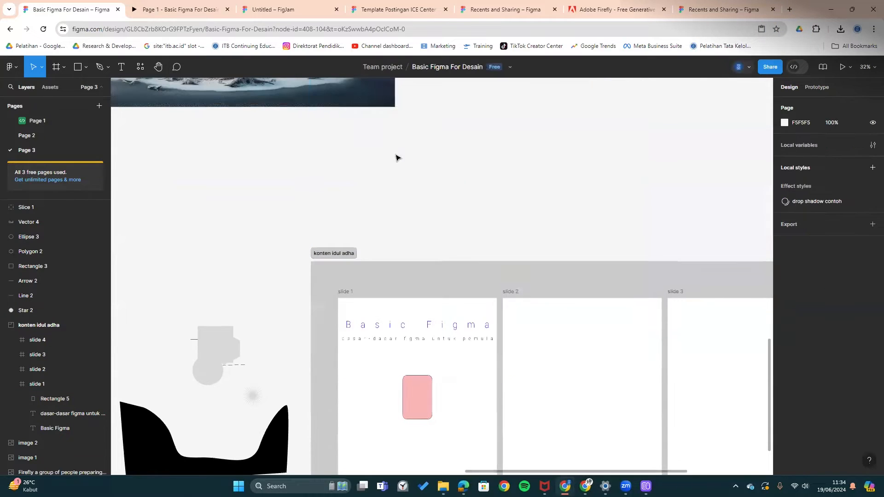
key("ctrl+z")
key("ctrl+z")
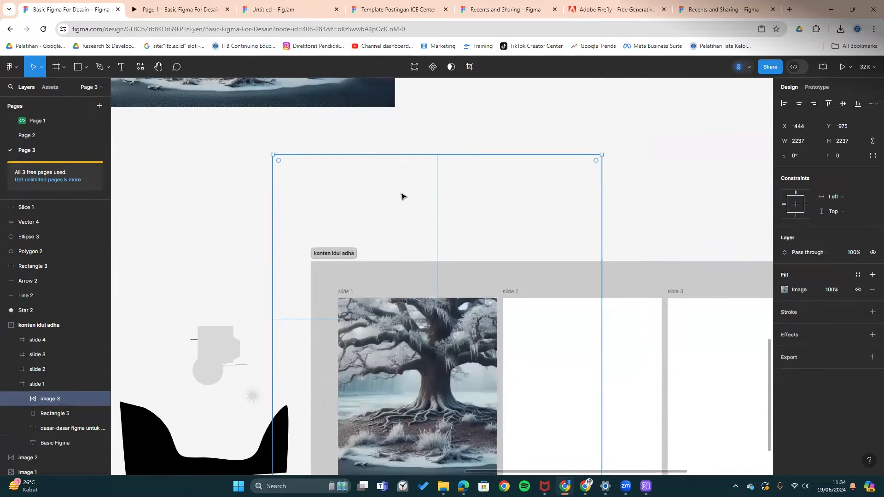
key("ctrl+z")
left_click_drag(320, 96, 453, 409)
left_click_drag(453, 409, 487, 343)
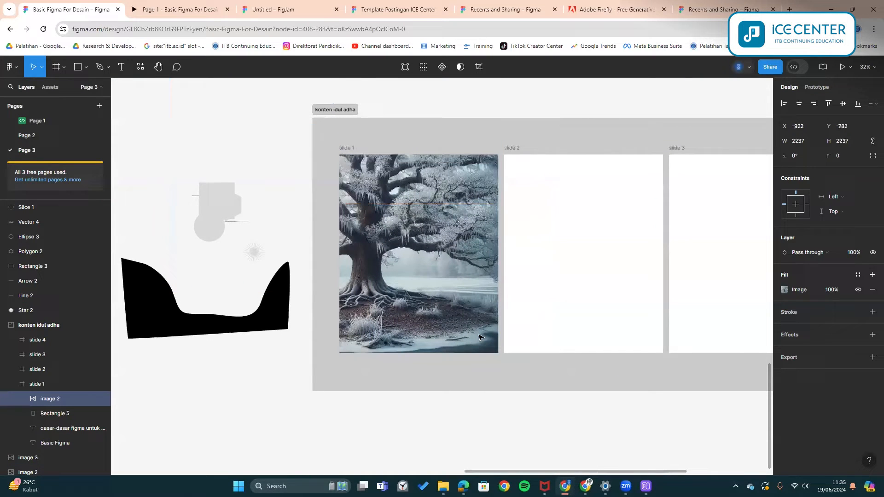
- Centre the tree photo in slide 1 and trim it to 1080 × 1350
left_click(799, 104)
left_click(842, 103)
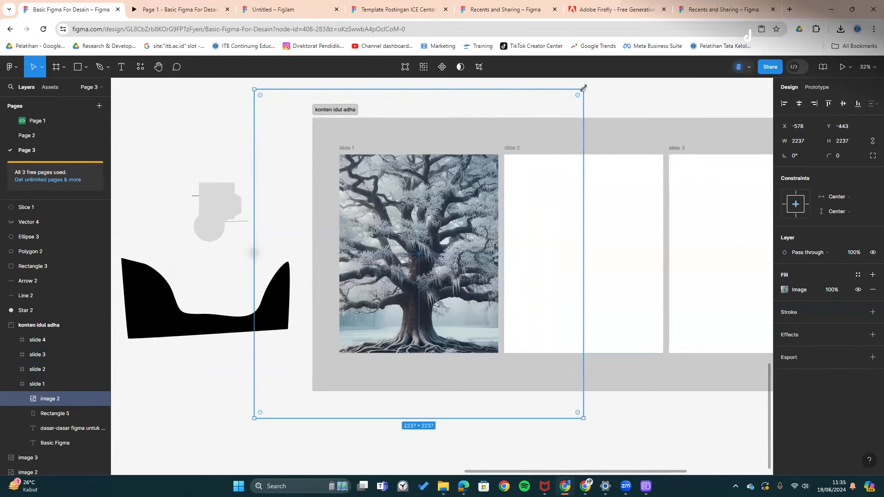
left_click_drag(580, 92, 498, 155)
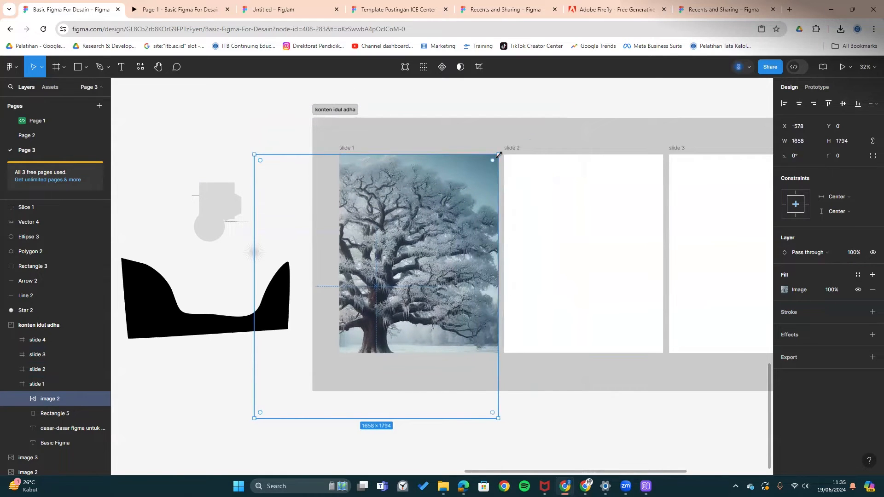
left_click_drag(255, 419, 340, 353)
- Send the tree photo to the back, behind the title, subtitle and pink rectangle
right_click(389, 166)
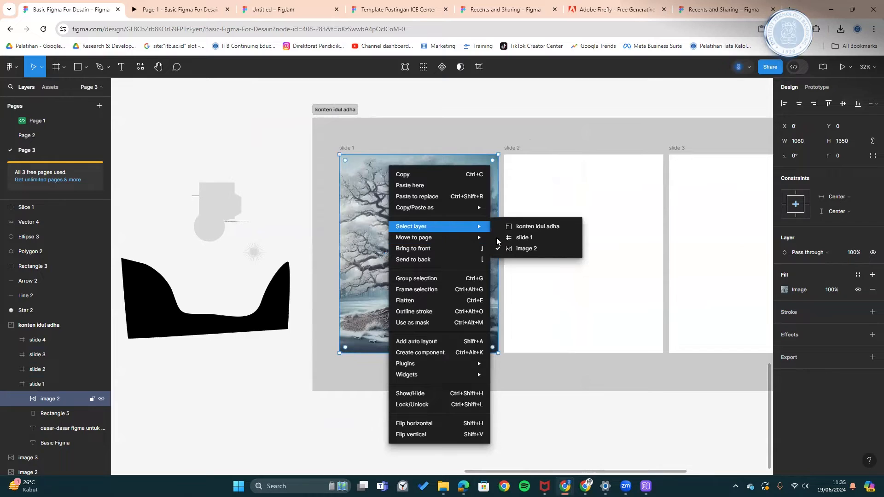
left_click(427, 258)
left_click(490, 416)
scroll(465, 292, "up", 5)
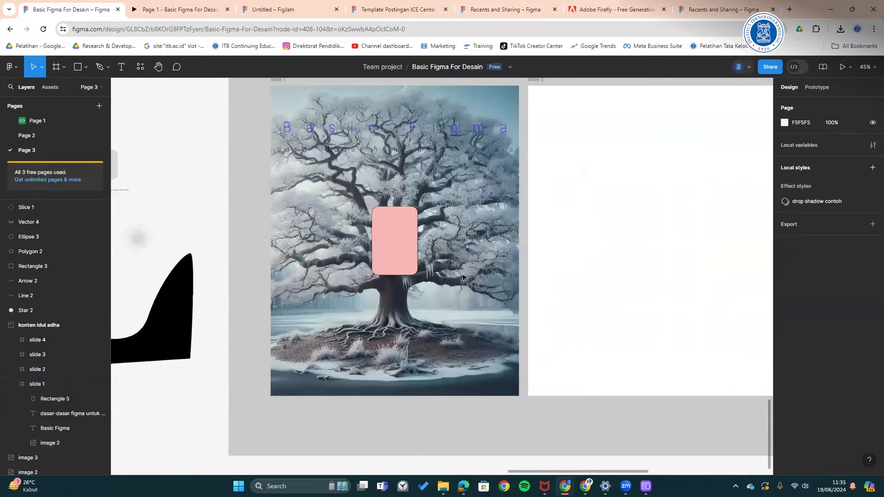
scroll(461, 229, "up", 2)
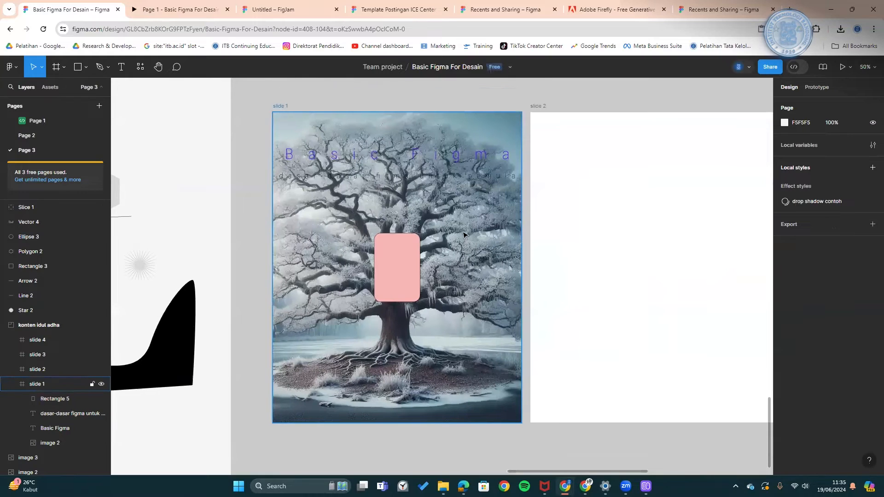
- Give the pink rectangle Darken blending and an orange B76300 fill
left_click(407, 270)
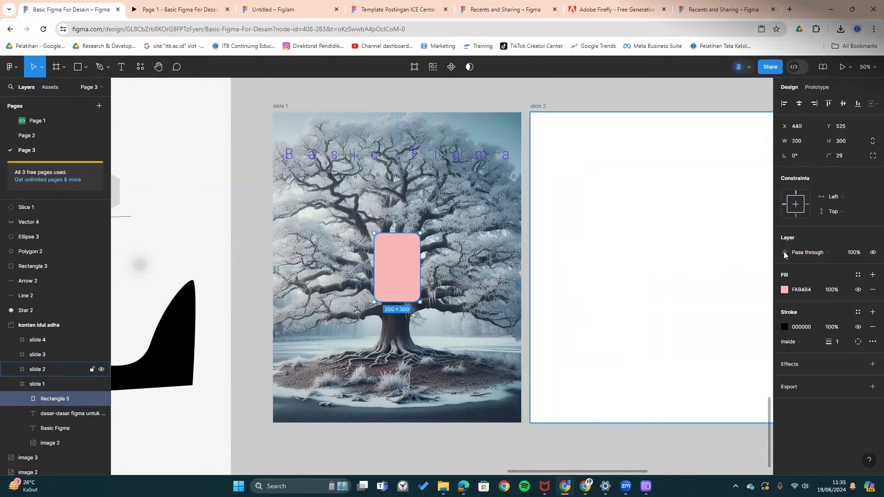
left_click(808, 251)
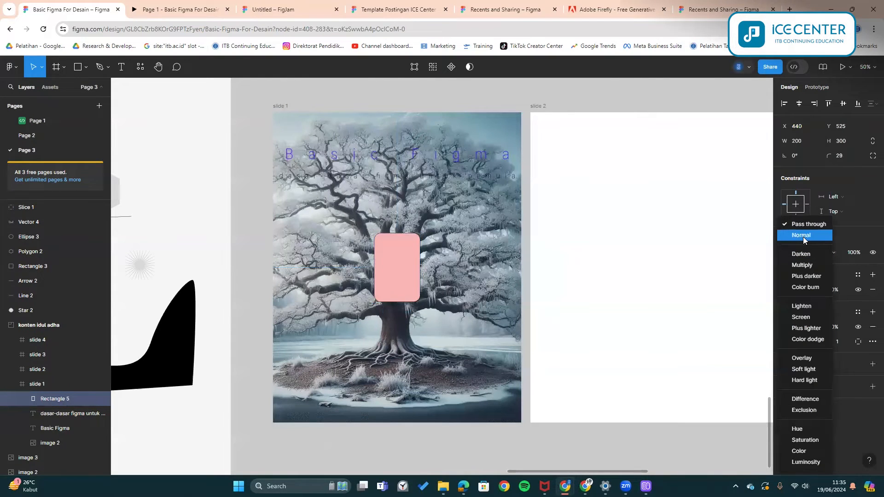
left_click(803, 240)
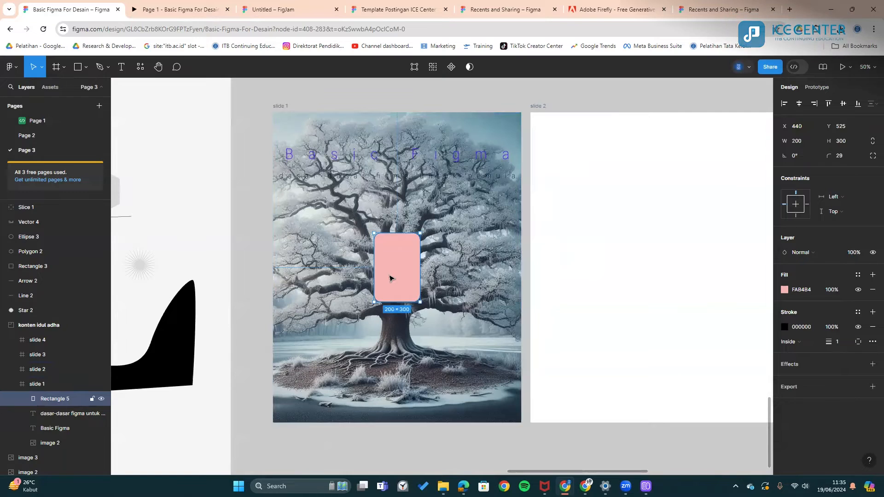
scroll(390, 278, "up", 3)
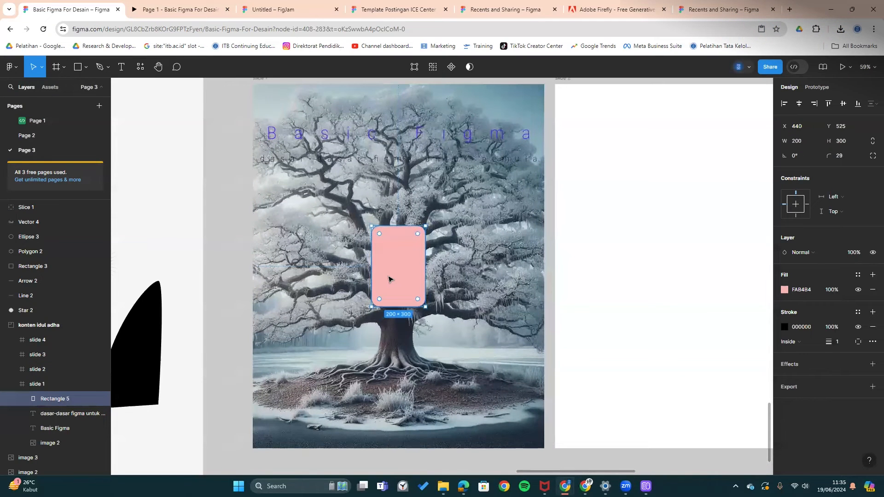
left_click(801, 253)
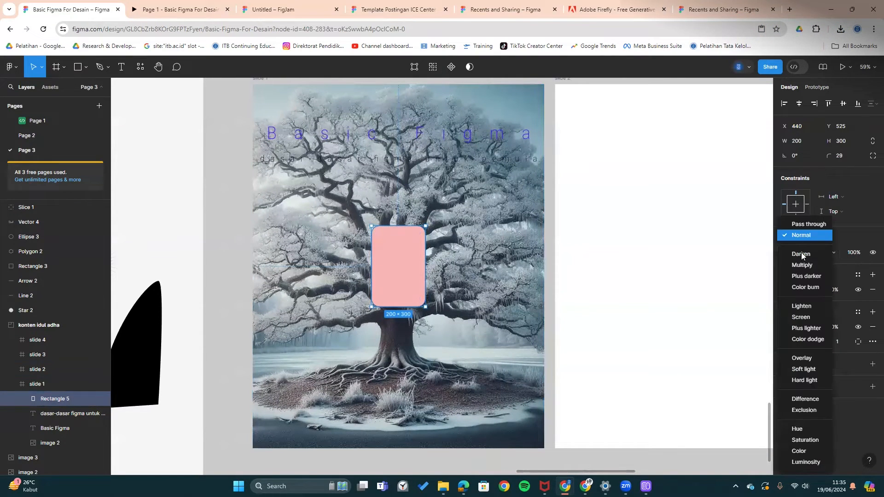
left_click(801, 254)
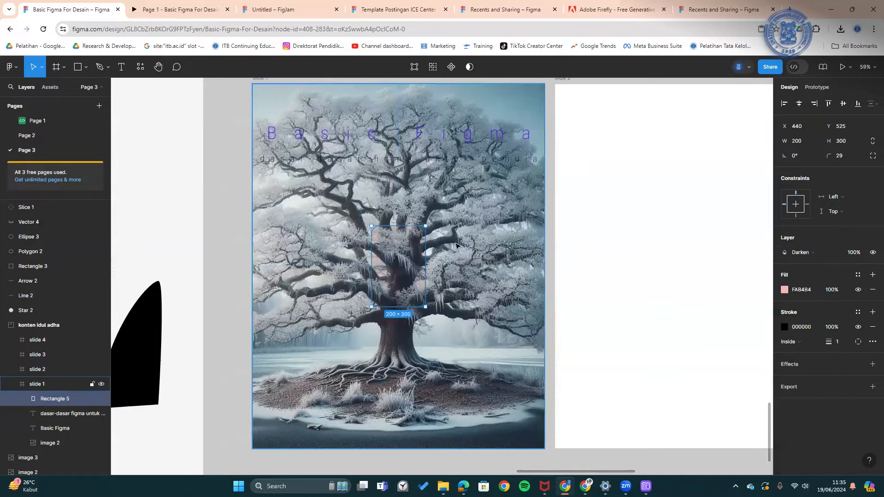
left_click(784, 290)
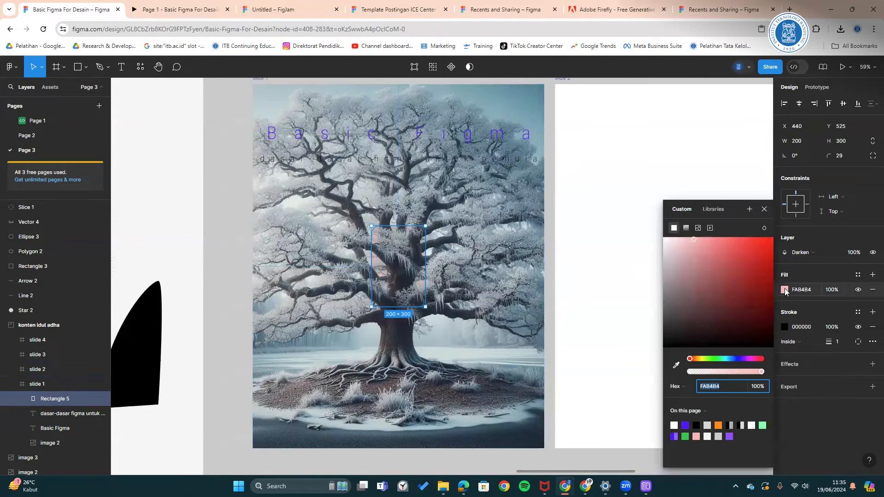
left_click(717, 425)
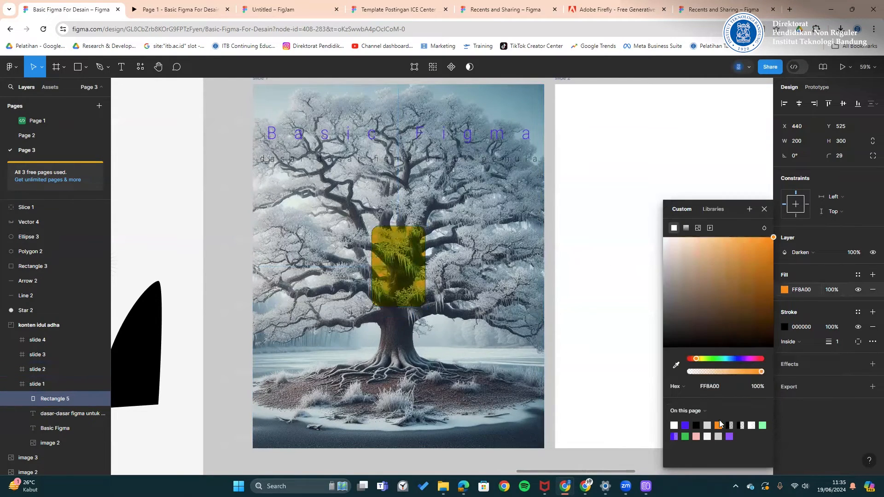
left_click(770, 274)
left_click_drag(771, 276, 773, 268)
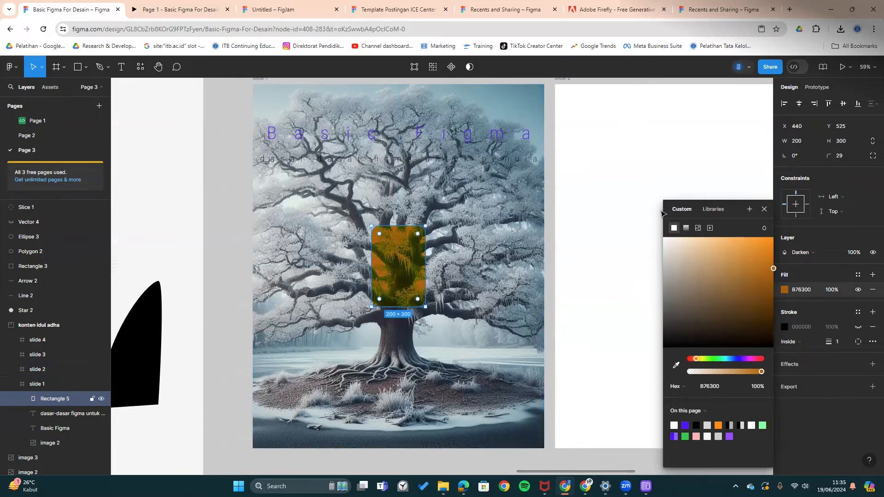
- Set the rectangle's corner radius to 0 and stretch it over all of slide 1 at 1080×1356
left_click_drag(687, 164, 679, 165)
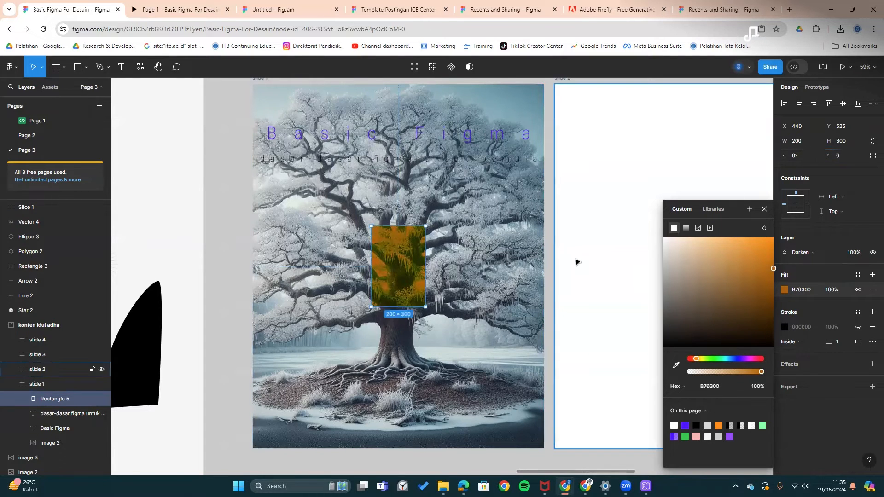
scroll(381, 227, "up", 2)
scroll(382, 227, "left", 1)
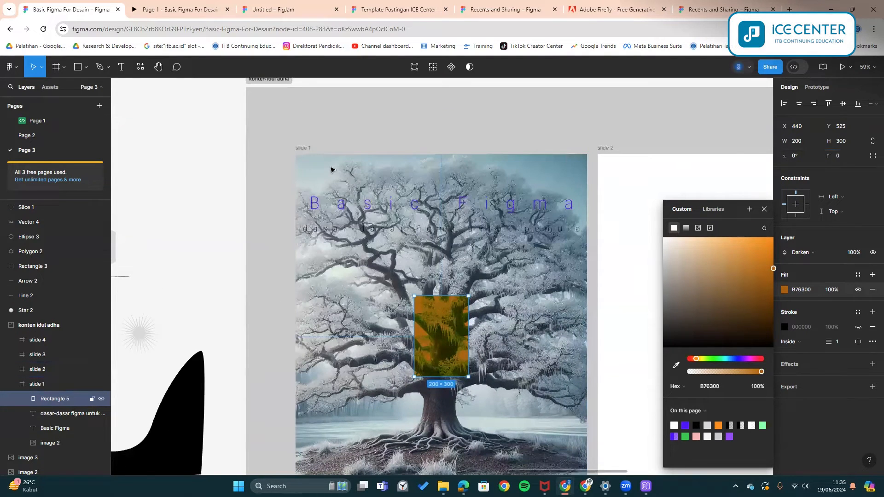
left_click_drag(439, 307, 320, 164)
scroll(395, 246, "down", 1)
scroll(351, 124, "down", 2)
left_click_drag(326, 129, 560, 413)
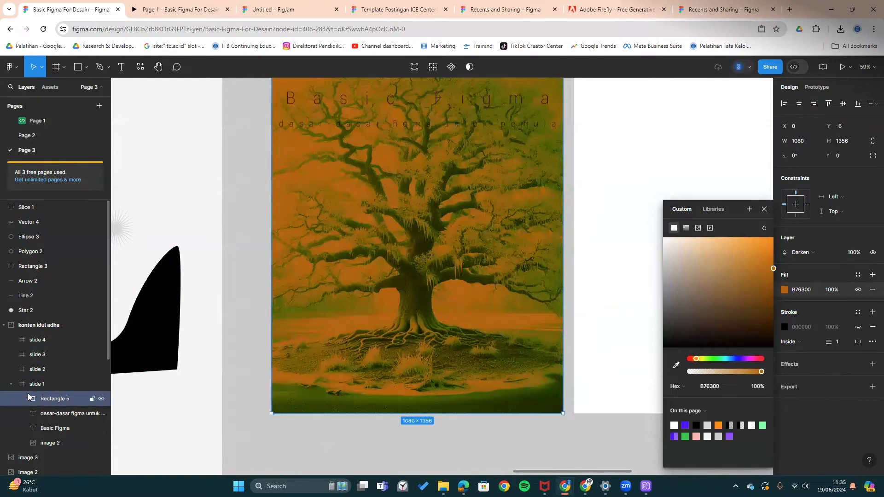
- Move the overlay below the title text layers and darken its fill to brown 572F00
scroll(32, 391, "down", 2)
left_click_drag(49, 311, 48, 340)
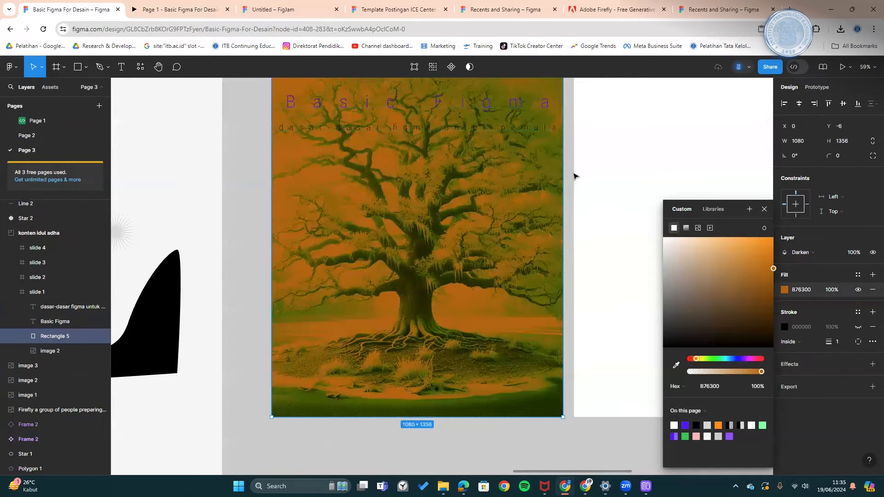
scroll(566, 184, "up", 2)
left_click_drag(772, 269, 790, 309)
- Try Multiply and Overlay on the overlay, settling on Plus lighter blending
left_click(799, 252)
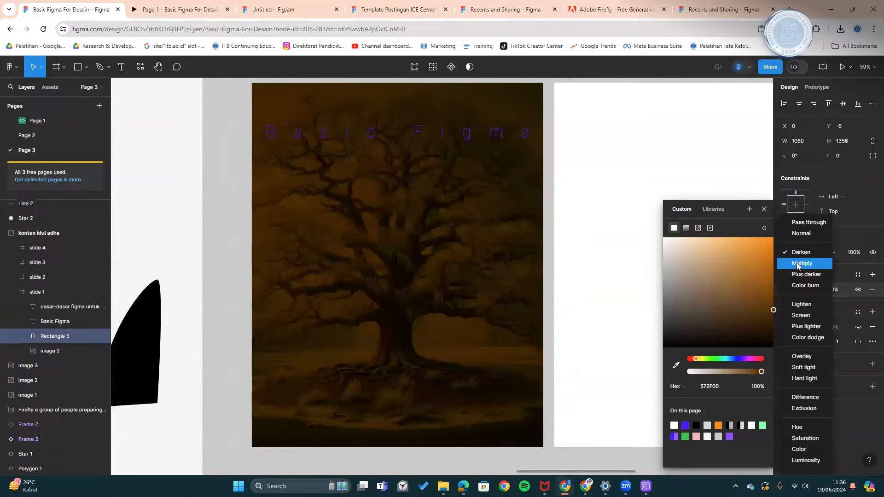
left_click(799, 258)
left_click(800, 252)
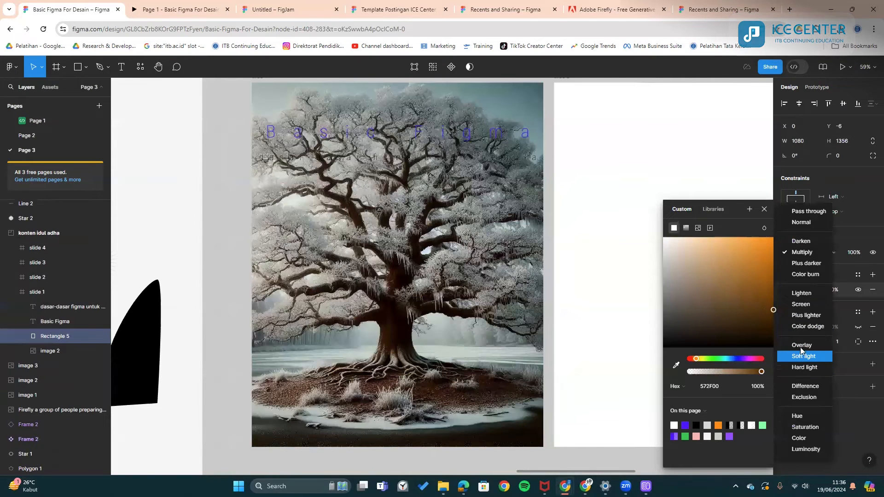
left_click(801, 345)
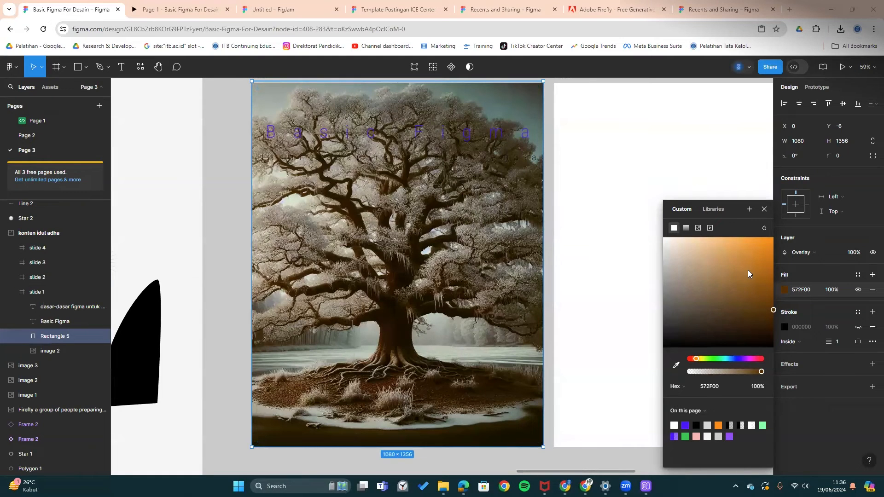
left_click(796, 254)
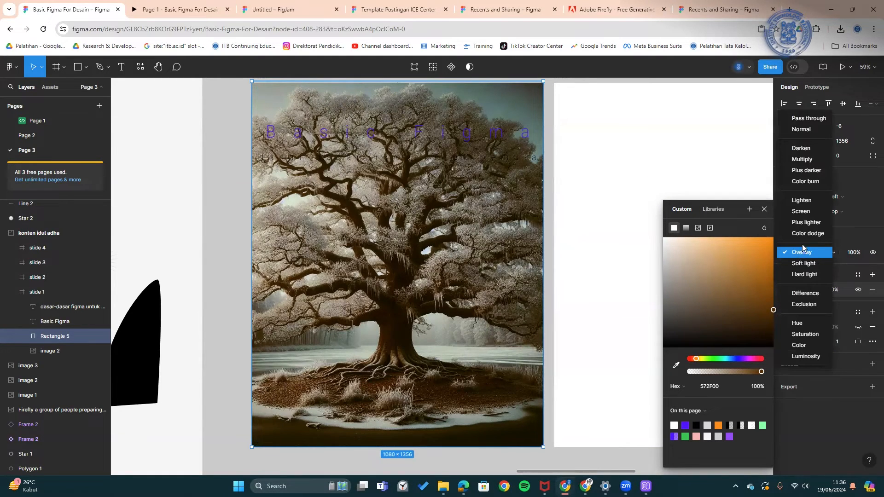
left_click(805, 222)
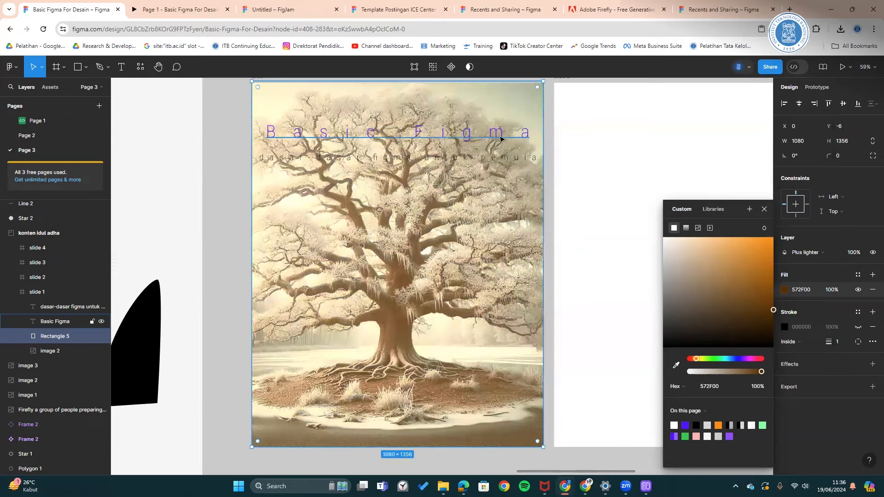
left_click(548, 123)
left_click(509, 158)
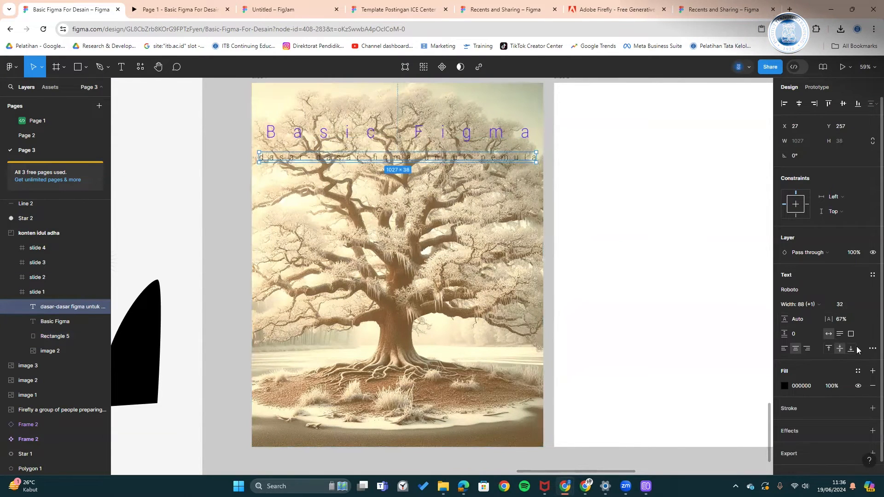
- Make the subtitle's font weight heavier and set its letter spacing to 58%
left_click(872, 348)
left_click_drag(686, 368, 684, 366)
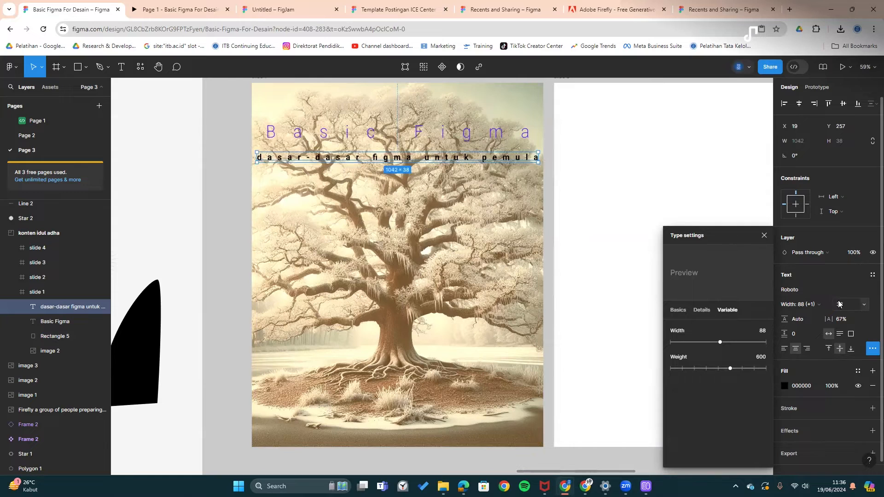
left_click_drag(827, 318, 823, 316)
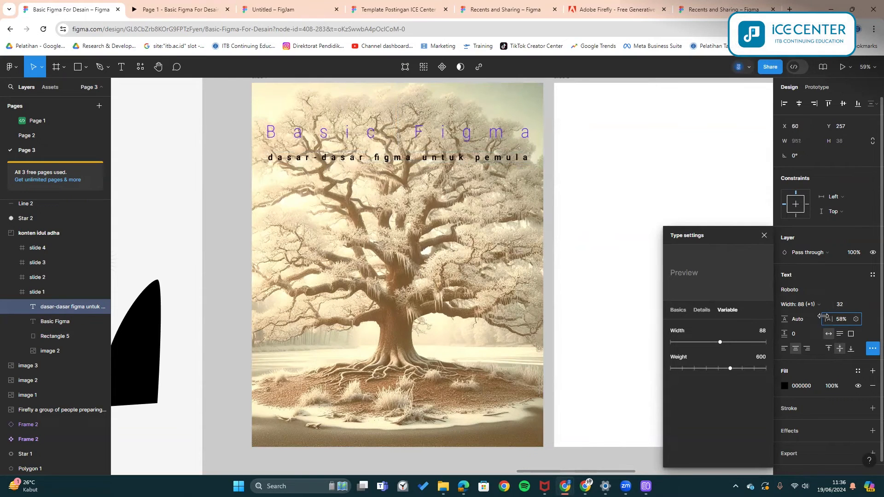
left_click(547, 173)
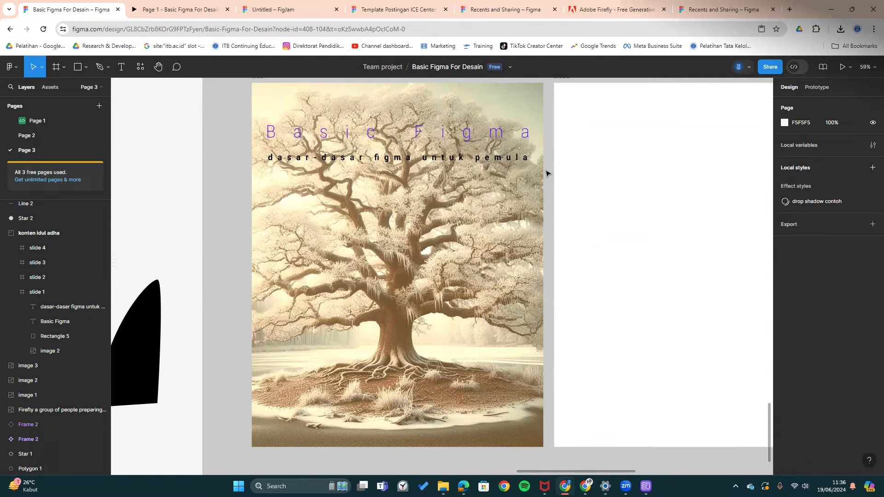
- Set the subtitle fill to white FFFFFF and bring up Rectangle 5's blend mode list
left_click(516, 157)
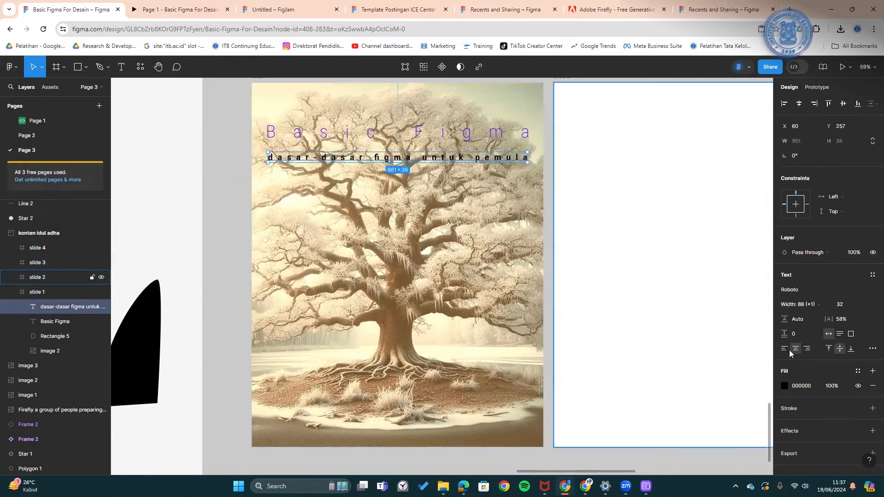
left_click(784, 386)
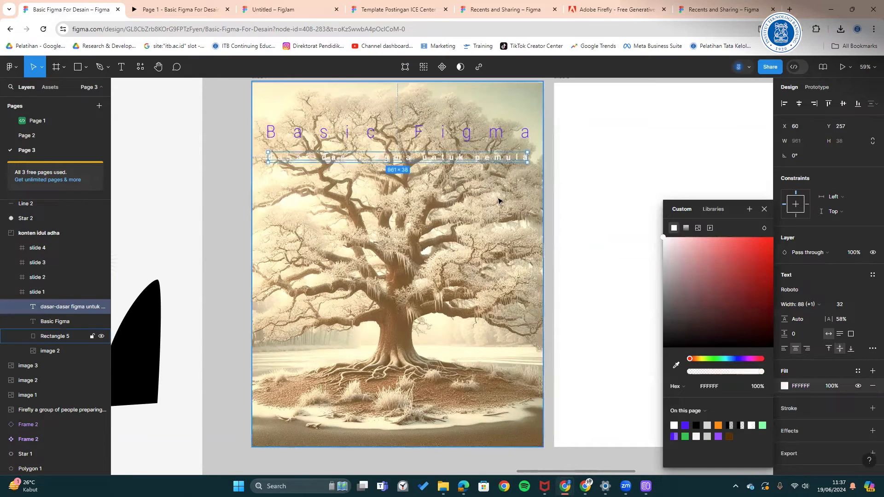
left_click(501, 199)
left_click(790, 250)
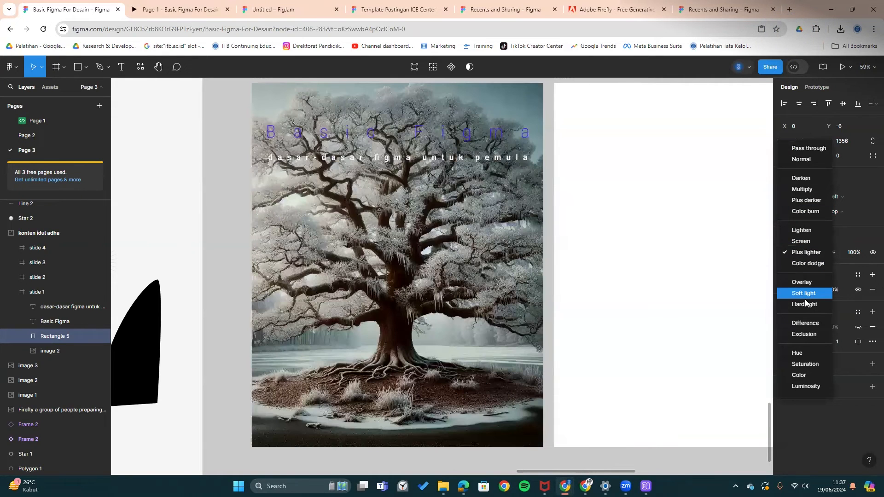
- Blend the overlay with Hard light and recolour the Basic Figma title to blue 536EFF
left_click(520, 134)
left_click(521, 133)
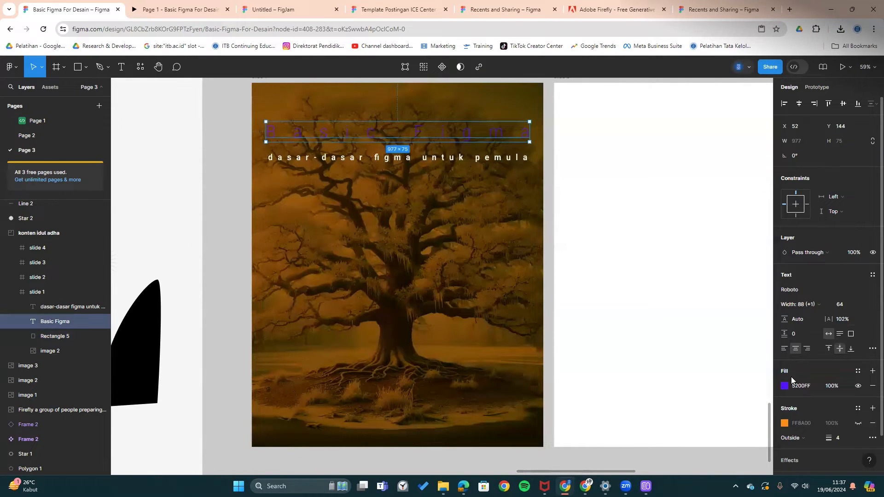
left_click(785, 386)
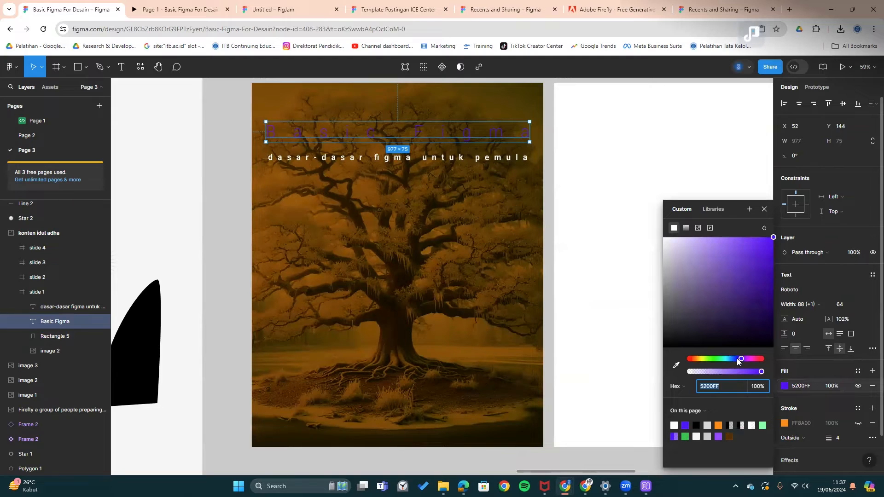
left_click_drag(737, 361, 736, 357)
left_click_drag(771, 300, 793, 256)
mouse_move(731, 216)
left_mouse_down()
mouse_move(710, 220)
mouse_move(737, 213)
left_mouse_up()
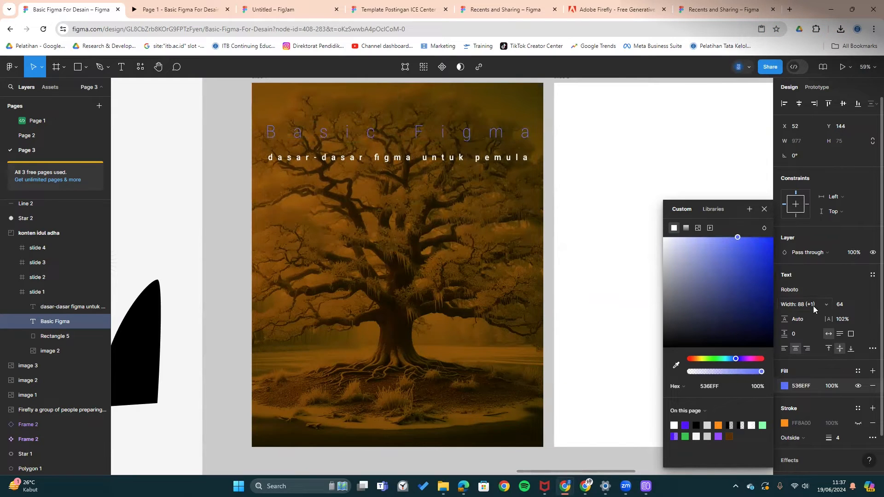
- Raise the Basic Figma title's font weight to 362
left_click(871, 349)
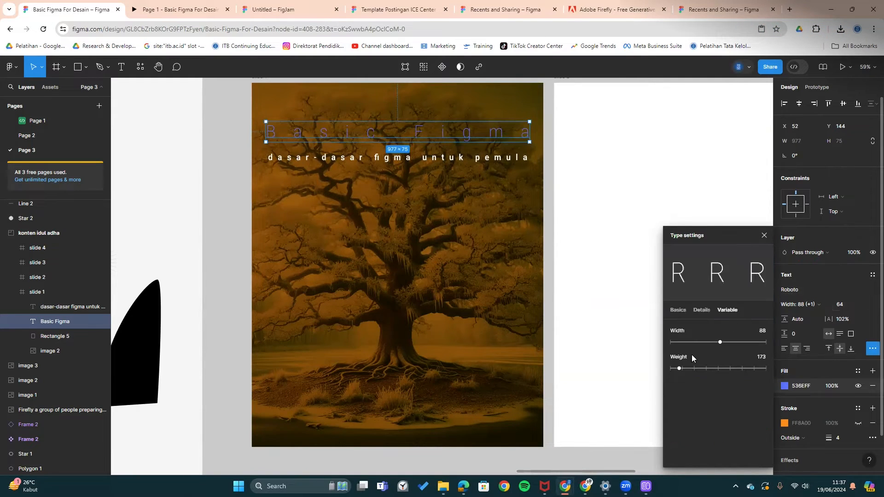
left_click_drag(689, 368, 703, 366)
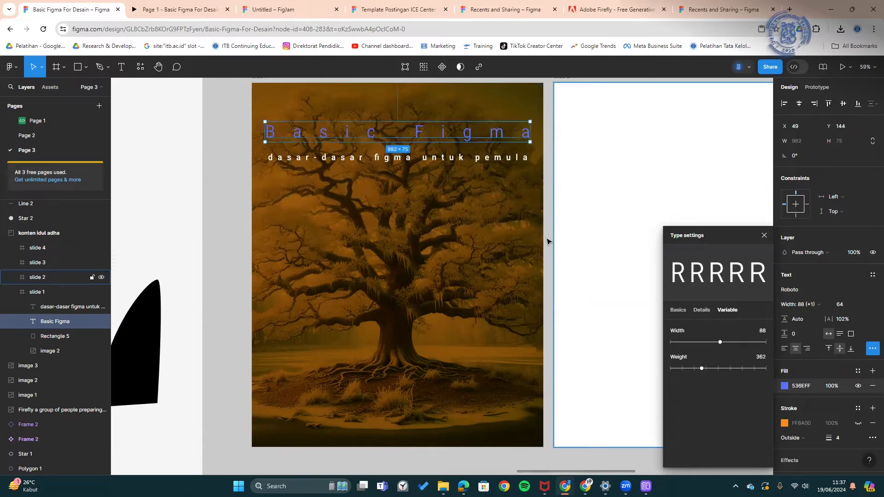
left_click(549, 207)
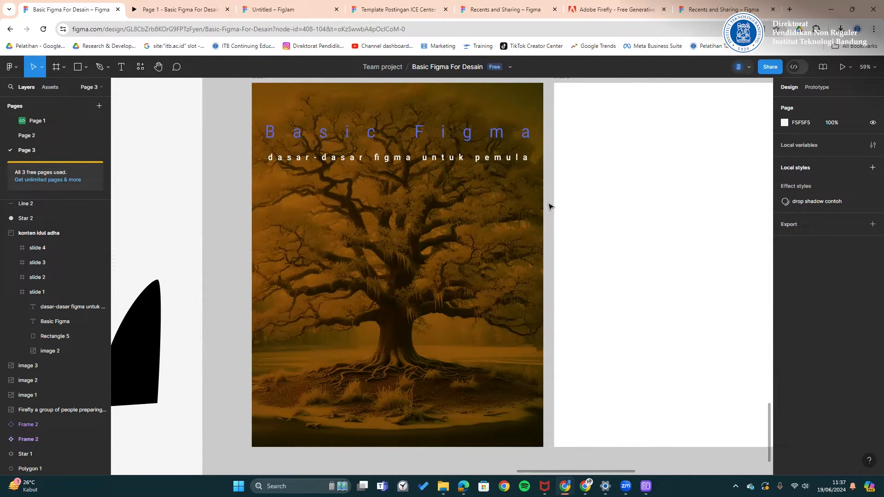
left_click(509, 234)
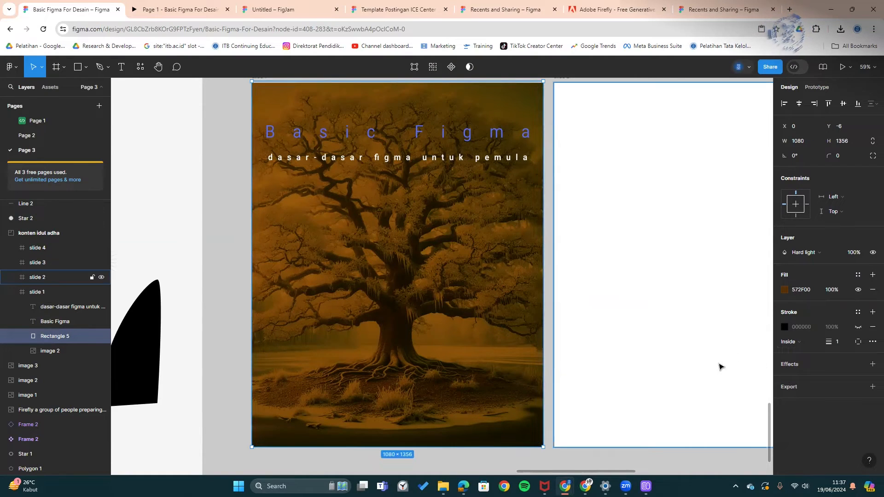
left_click(272, 9)
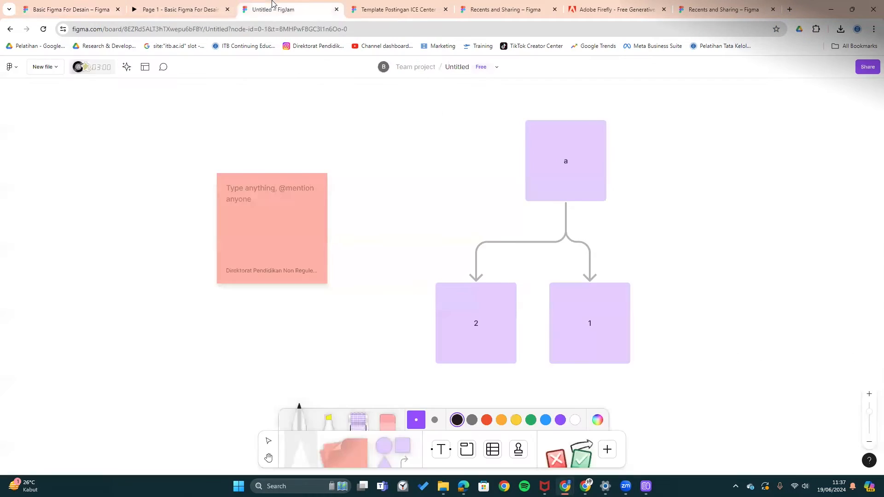
left_click(175, 6)
left_click(368, 5)
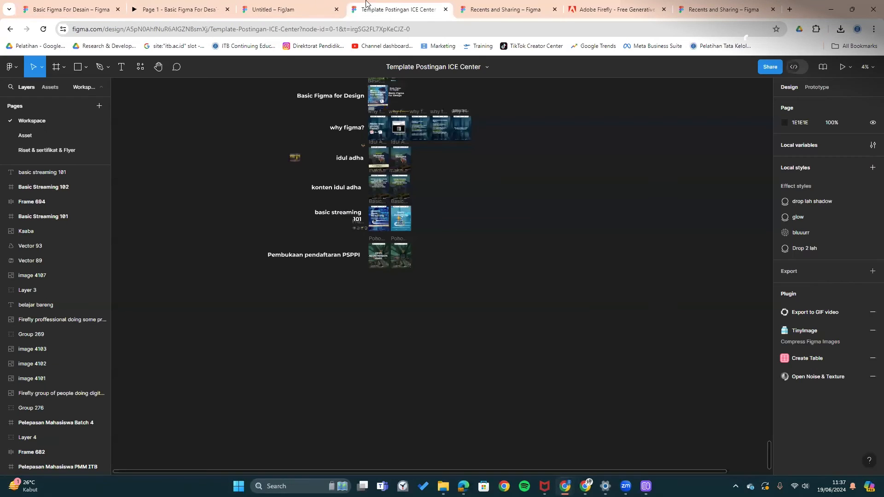
left_click(175, 6)
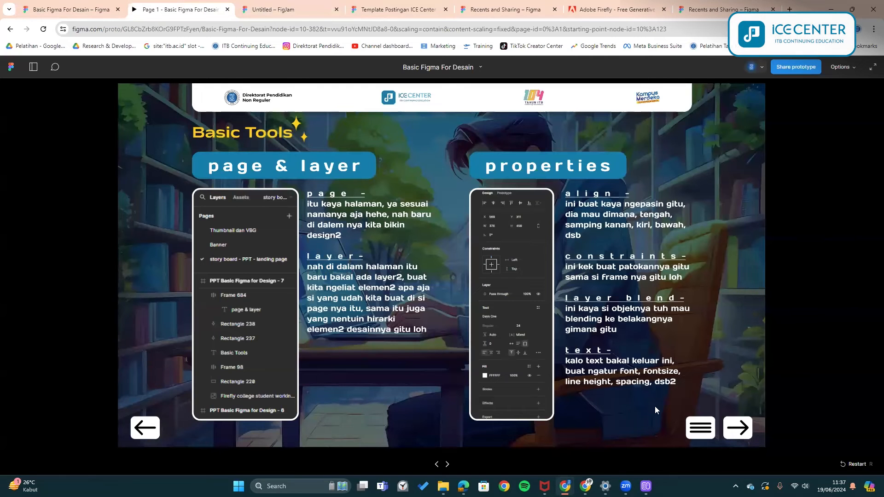
left_click(732, 428)
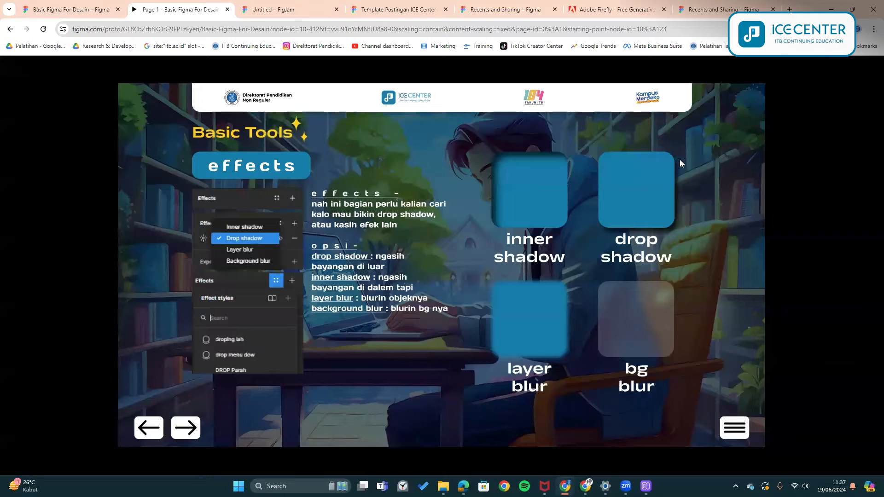
left_click(69, 9)
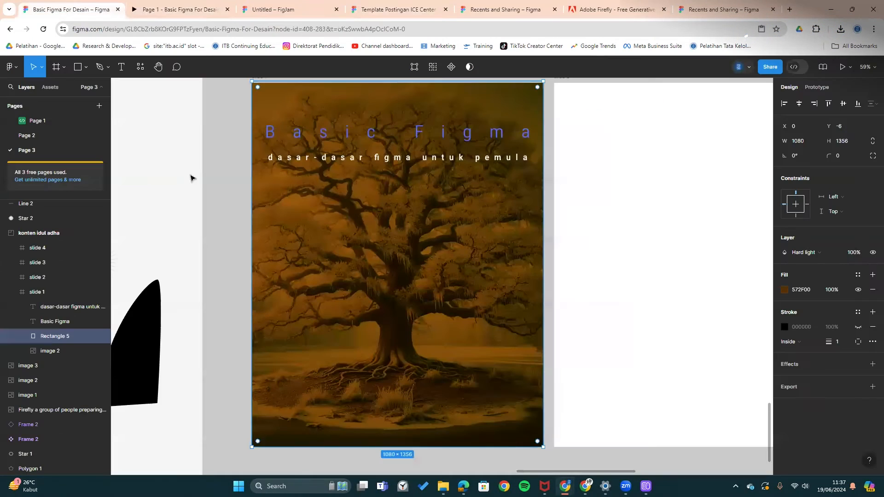
- Draw a grey rectangle over the centre of the tree photo
left_click(154, 166)
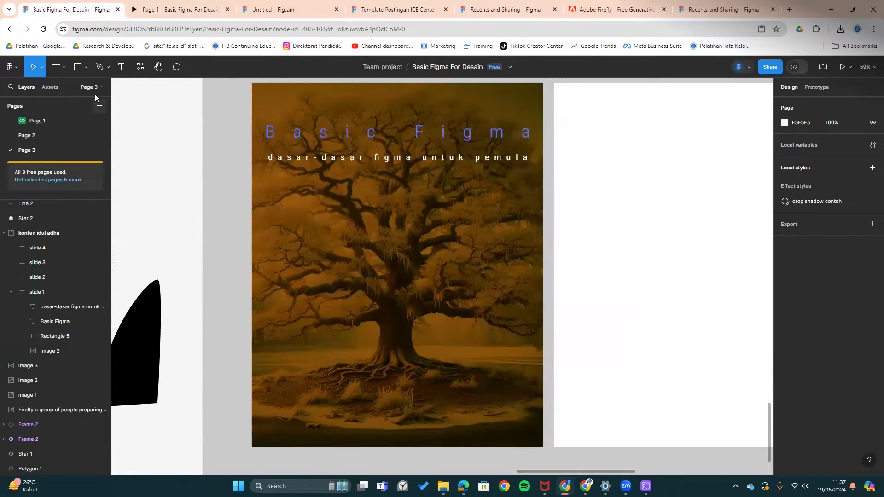
left_click(78, 67)
left_click_drag(325, 195, 418, 253)
mouse_move(371, 223)
left_mouse_down()
mouse_move(376, 249)
mouse_move(396, 231)
mouse_move(394, 255)
mouse_move(401, 262)
mouse_move(408, 255)
left_mouse_up()
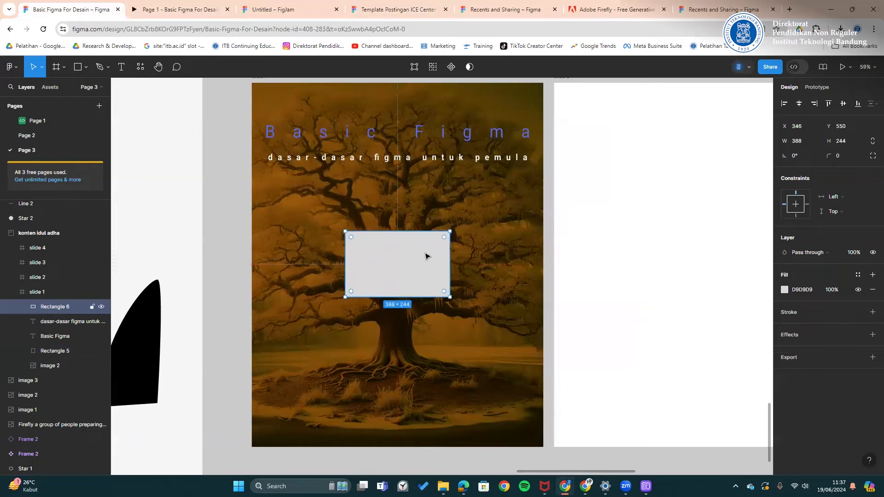
- Add a drop shadow to the rectangle with 50% opacity and blur 36.1
left_click(794, 332)
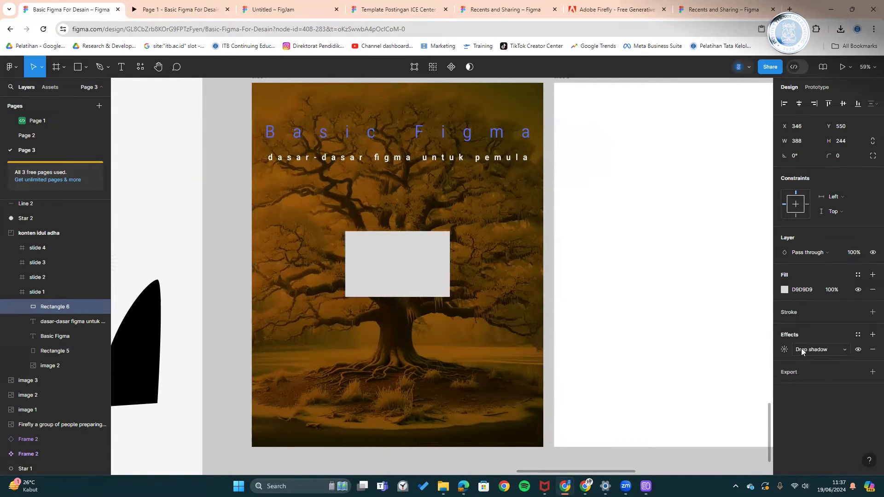
left_click(800, 349)
left_click(801, 350)
left_click(785, 350)
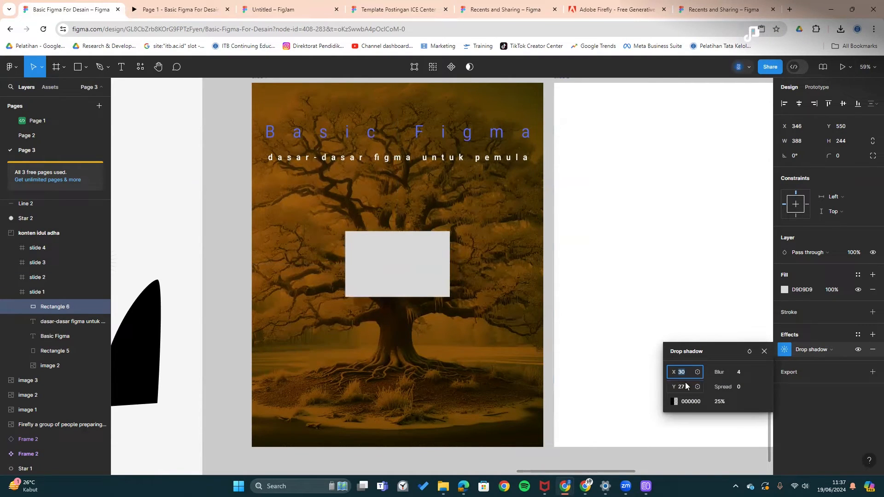
left_click(720, 402)
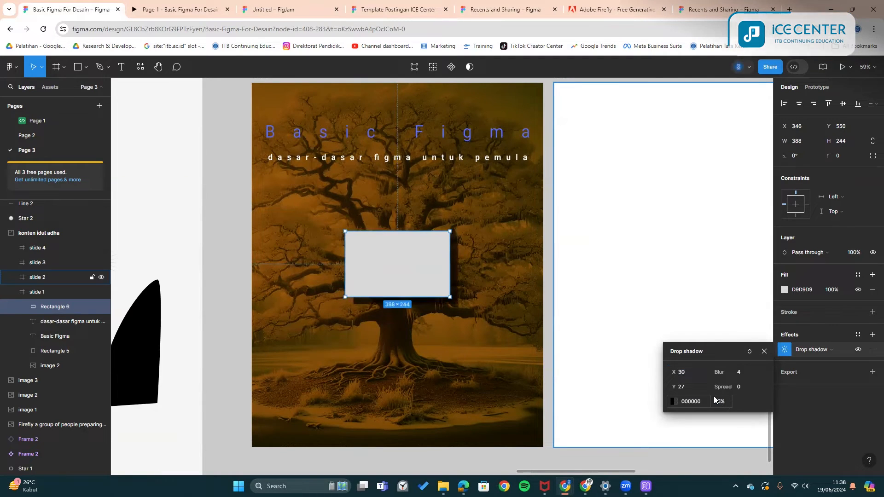
type("50")
key("Return")
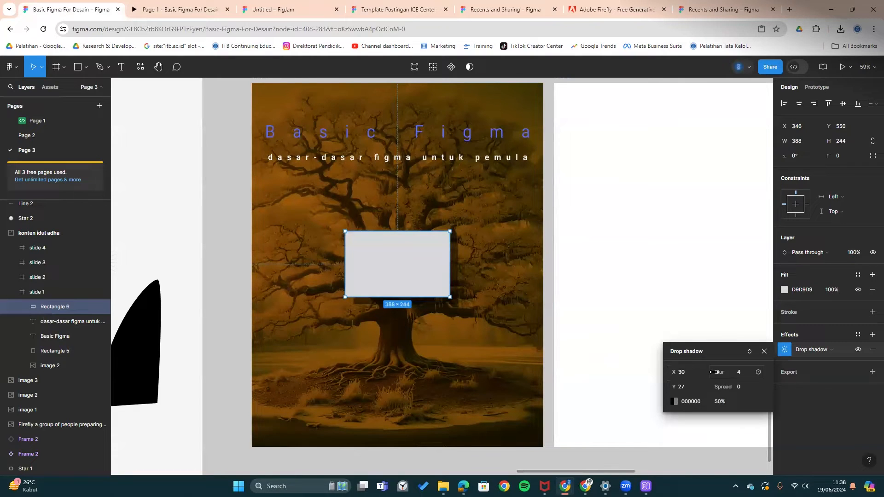
left_click_drag(714, 371, 744, 372)
left_click_drag(828, 371, 847, 371)
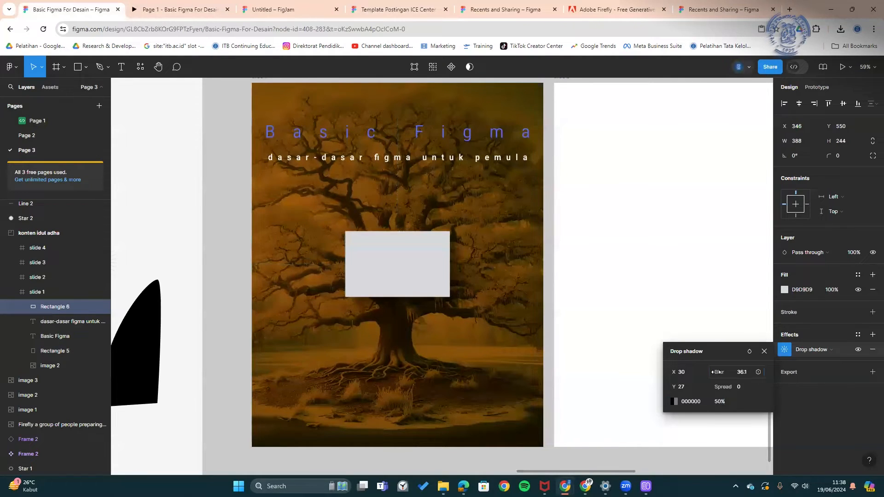
- Try Multiply, Plus darker and Darken blend modes on the shadow, ending on Darken
left_click(750, 351)
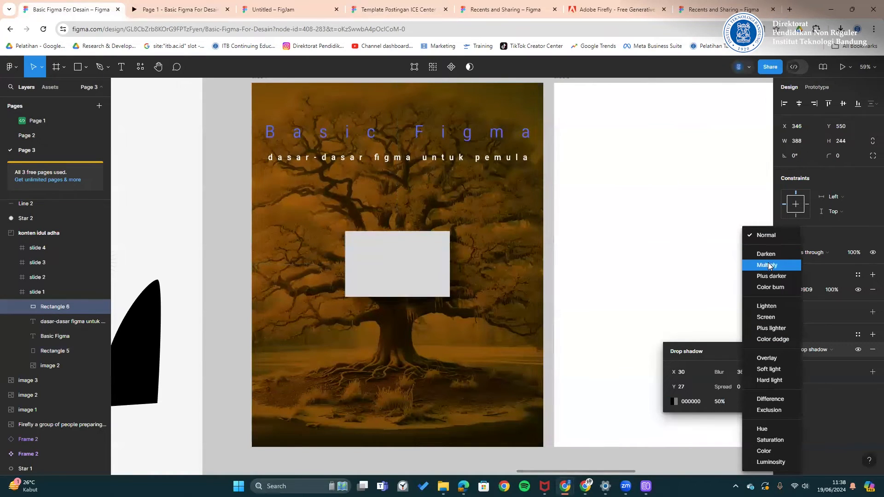
left_click(767, 265)
left_click(750, 351)
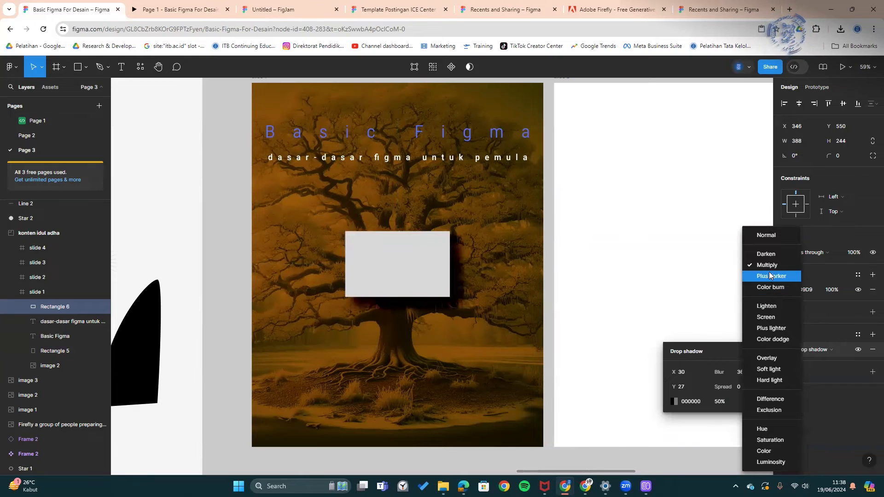
left_click(766, 289)
left_click(749, 351)
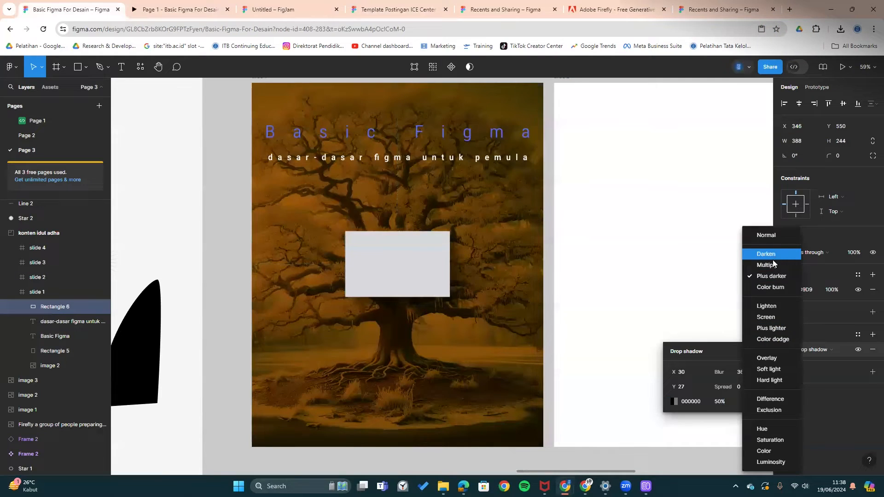
left_click(773, 262)
left_click(672, 402)
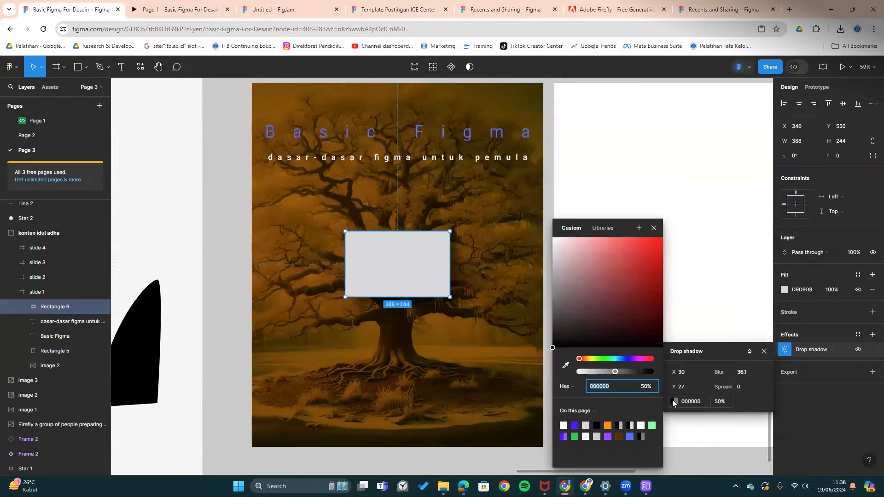
left_click(689, 245)
left_click(434, 276)
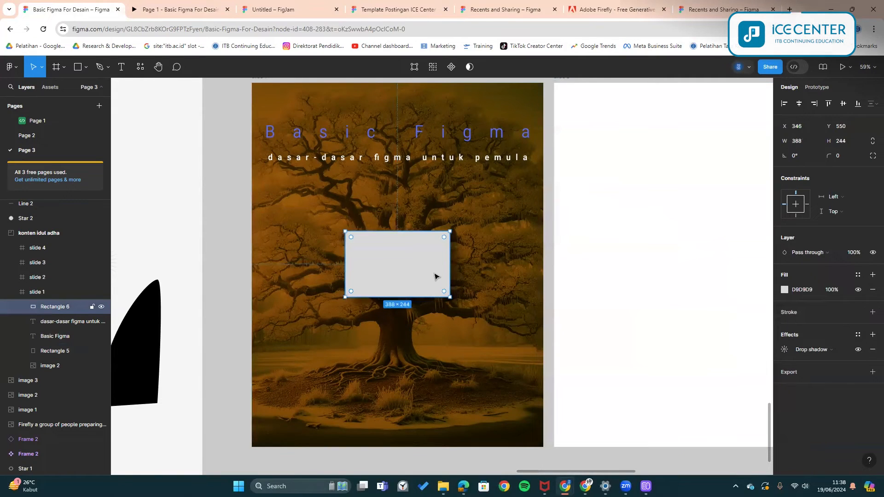
left_click(818, 350)
- Change the grey rectangle's drop shadow to an inner shadow
left_click(821, 342)
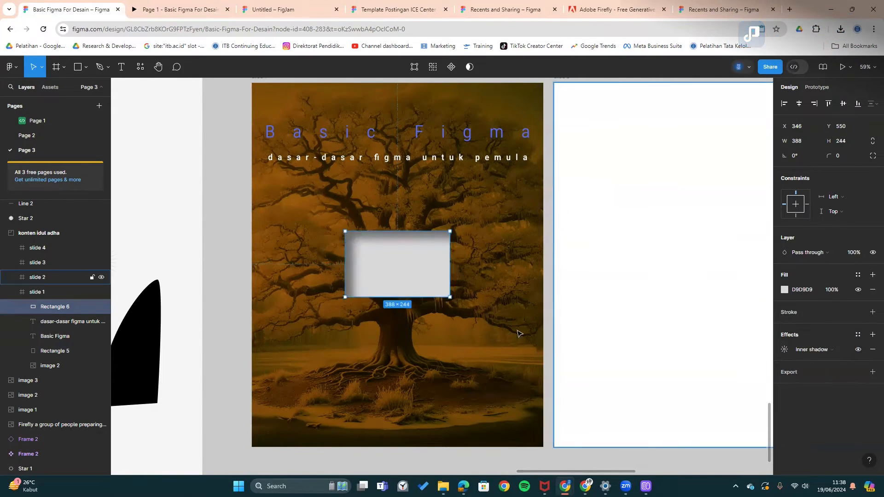
left_click(543, 275)
left_click_drag(576, 265, 615, 292)
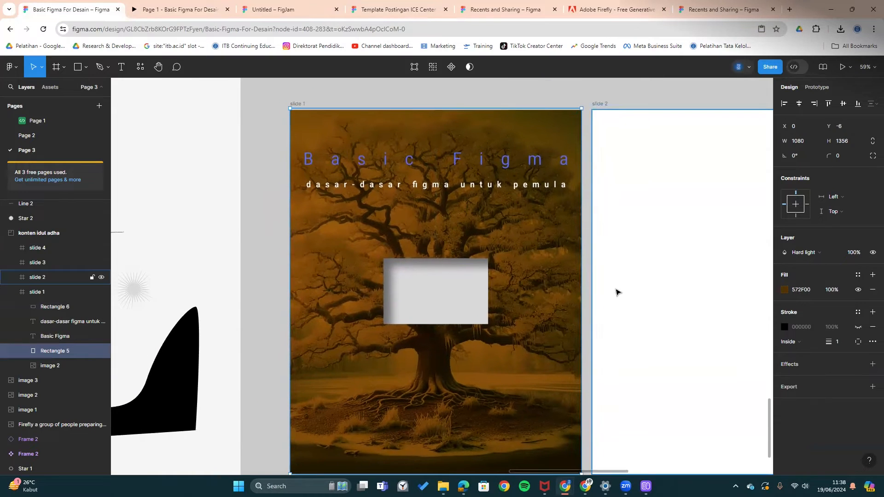
left_click_drag(426, 269, 407, 222)
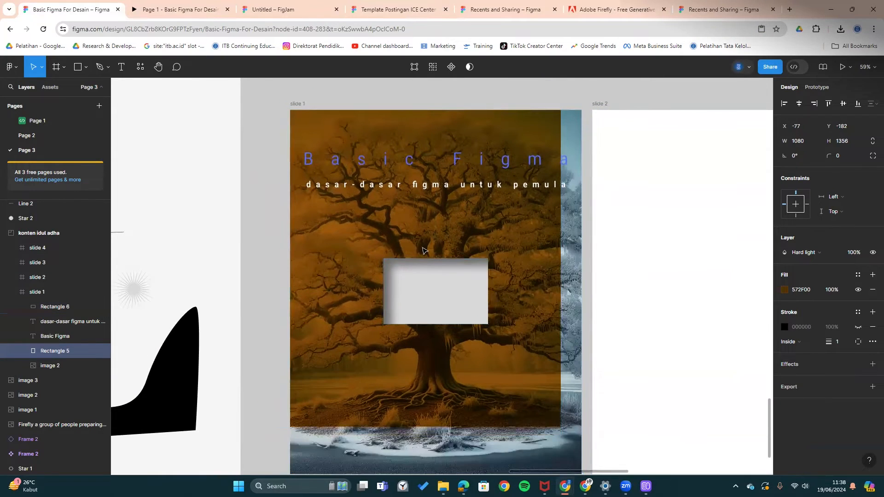
key("ctrl+z")
- Reshape the grey rectangle into a 961×43 bar at X 60 just below the subtitle
left_click(440, 280)
left_click_drag(444, 276, 446, 226)
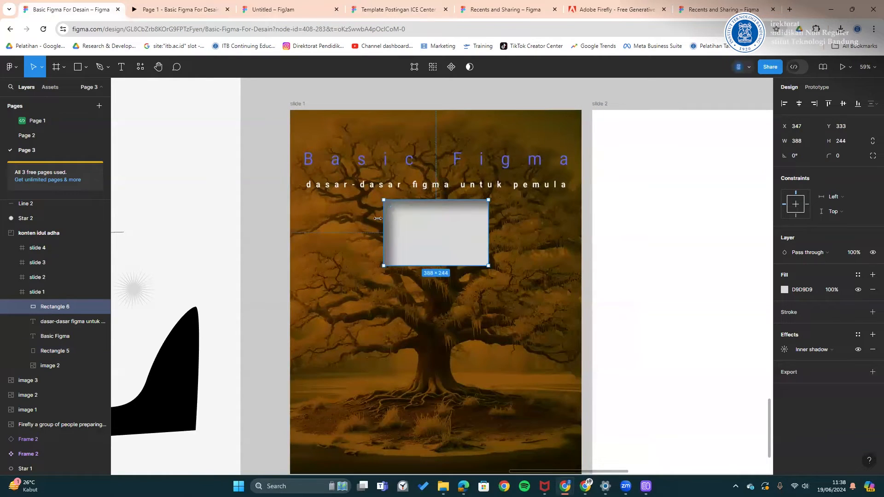
left_click_drag(383, 218, 306, 210)
left_click_drag(484, 229, 561, 232)
left_click_drag(495, 263, 495, 223)
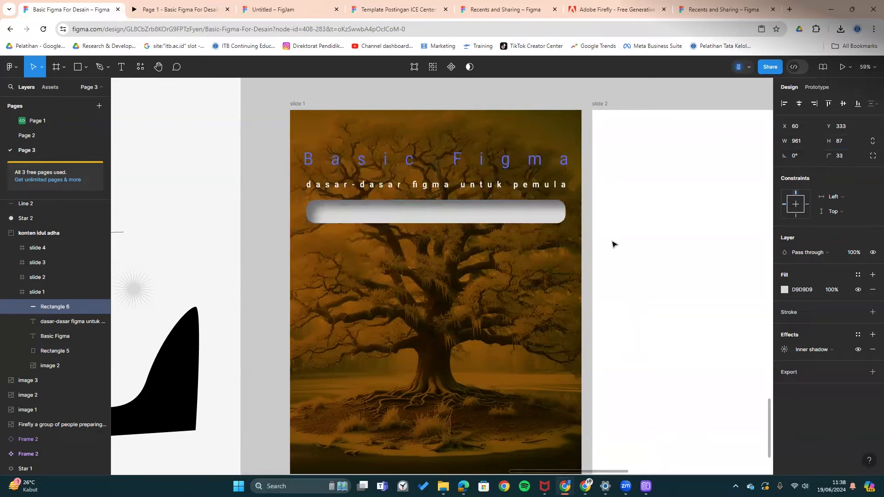
key("Up")
key("Up")
key("Up")
key("Up")
key("Up")
key("Up")
key("Up")
key("Up")
key("Up")
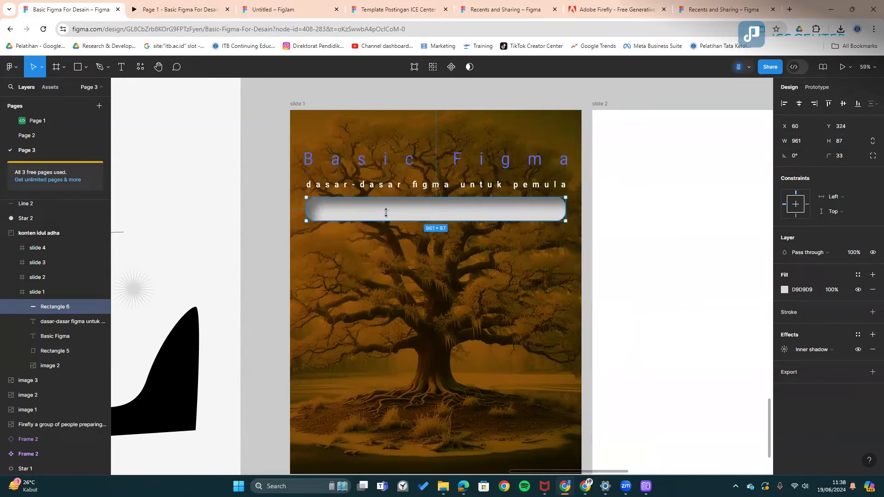
left_click_drag(385, 221, 386, 209)
left_click(586, 216)
left_click(549, 209)
- Tweak the inner shadow's X, Y and blur, then replace it with a layer blur
left_click(783, 350)
left_click_drag(677, 372, 620, 365)
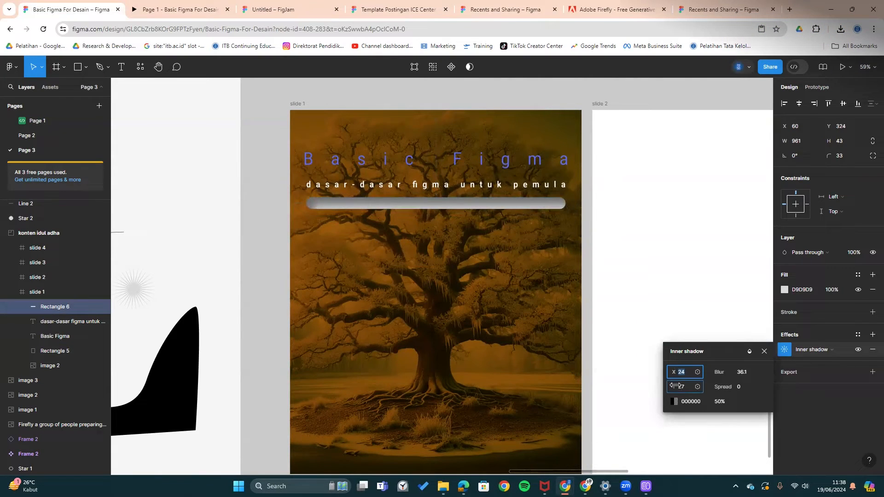
left_click_drag(675, 385, 658, 386)
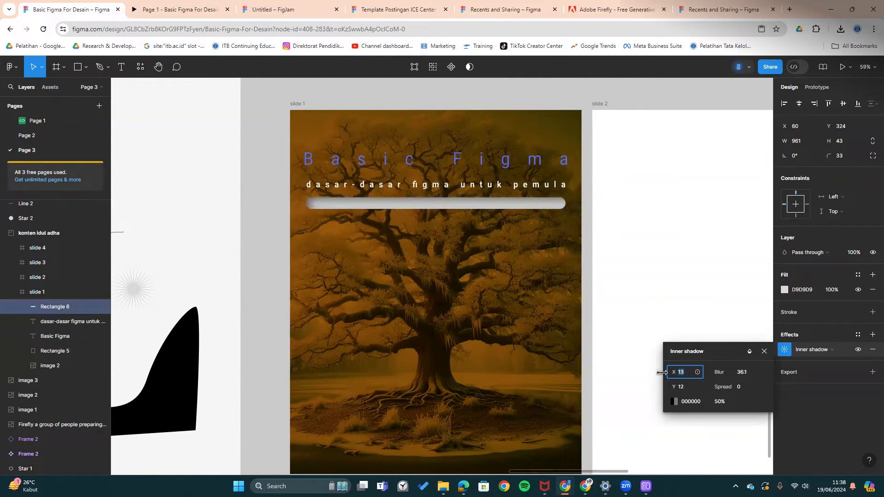
left_click_drag(718, 371, 589, 376)
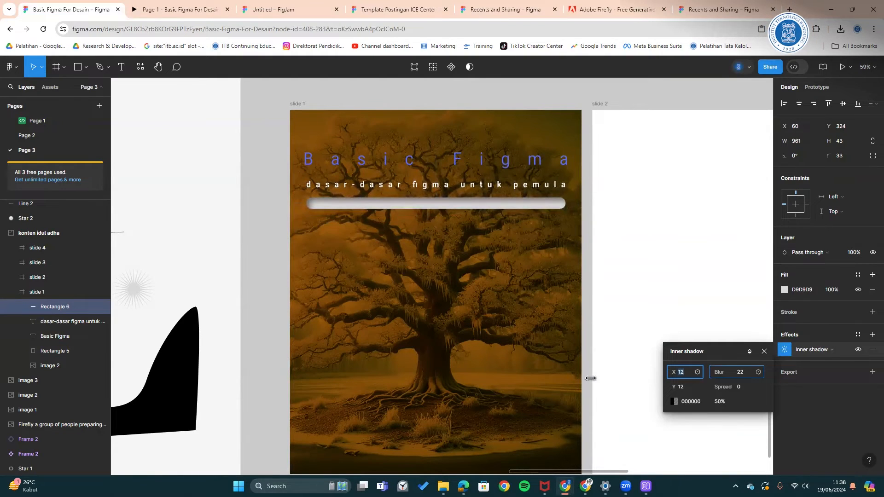
left_click(587, 221)
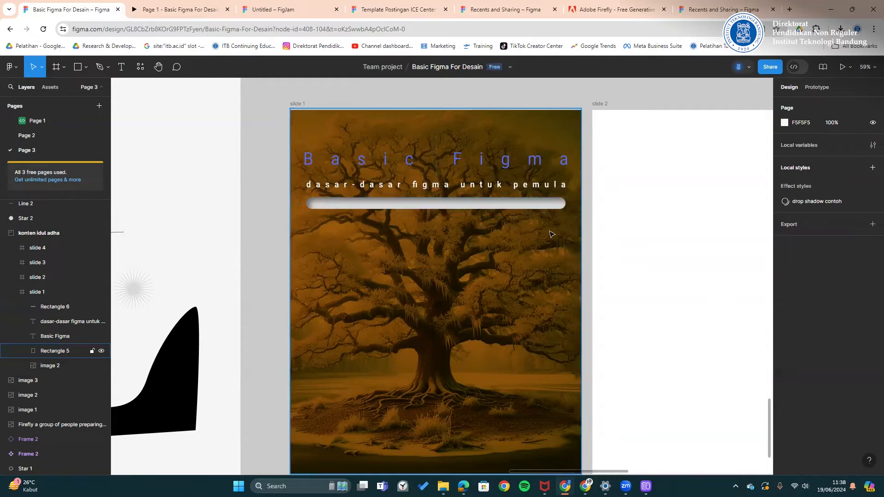
left_click(551, 209)
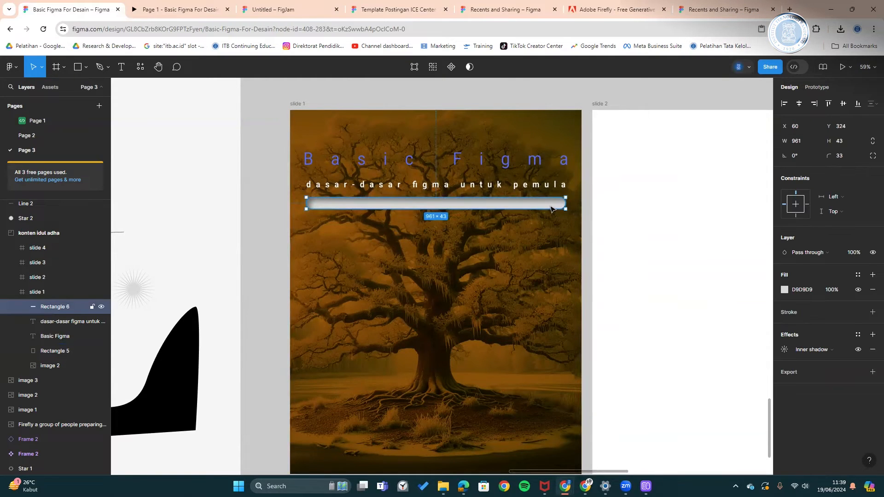
left_click(816, 350)
left_click(817, 371)
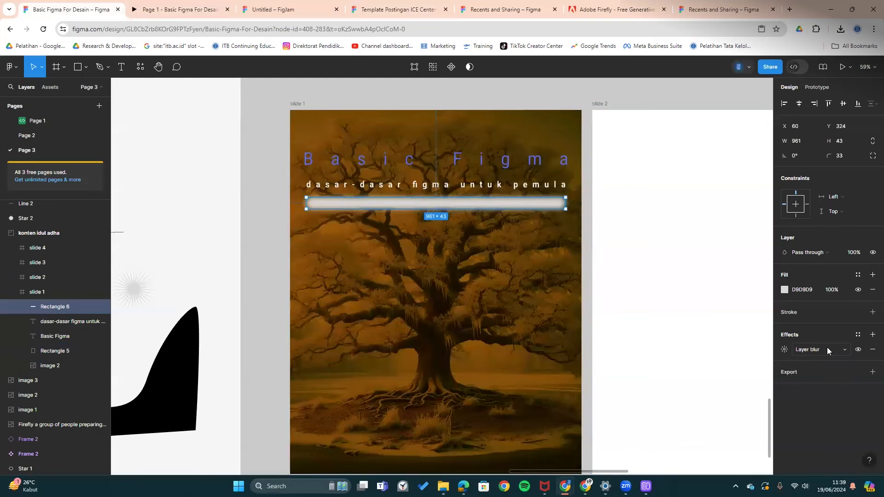
- Switch the bar's effect to background blur and lower its fill to 15% opacity
left_click(826, 357)
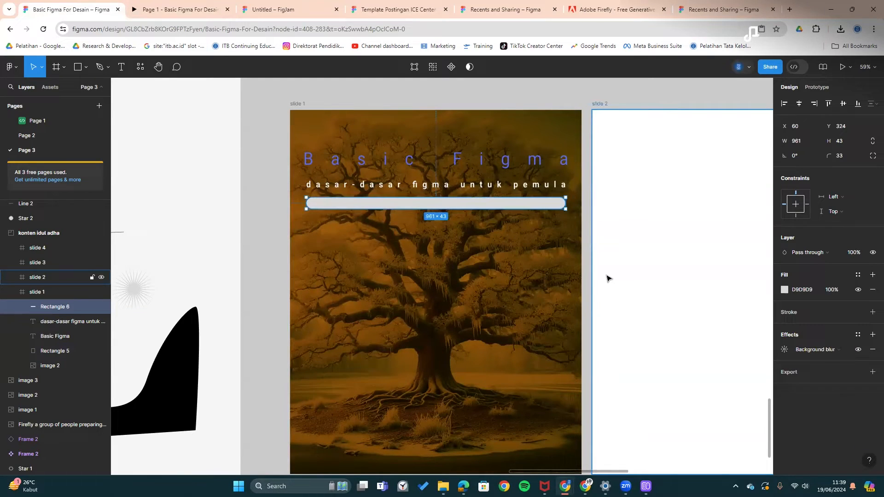
left_click(785, 291)
left_click_drag(748, 372, 701, 382)
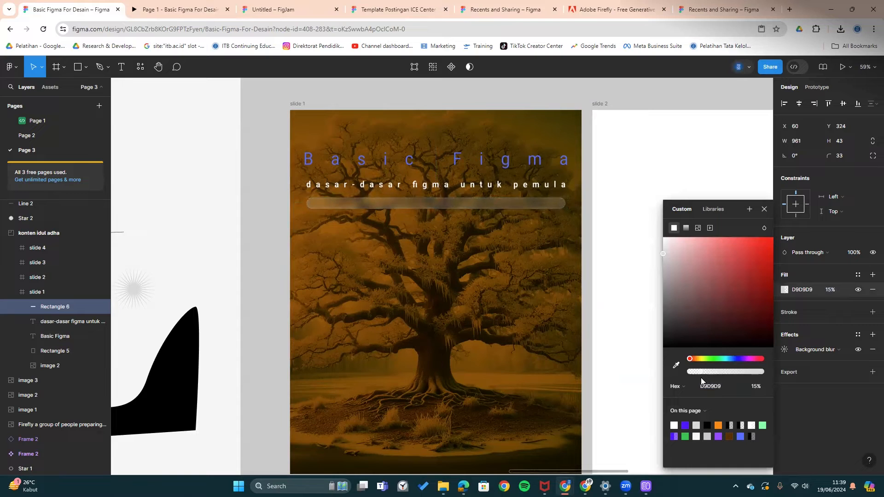
key("Escape")
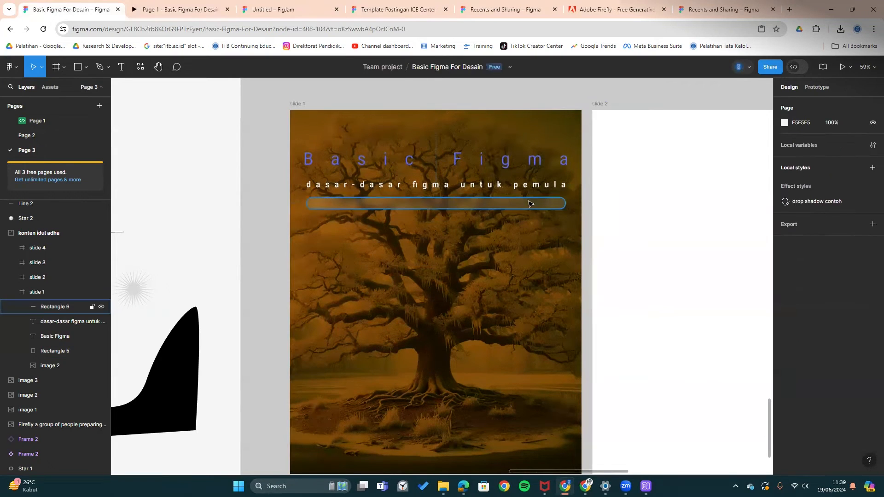
- Make the bar 86 tall with a corner radius of 77
left_click_drag(499, 208, 499, 221)
left_click(584, 197)
left_click(543, 210)
left_click(839, 156)
type("77")
key("Return")
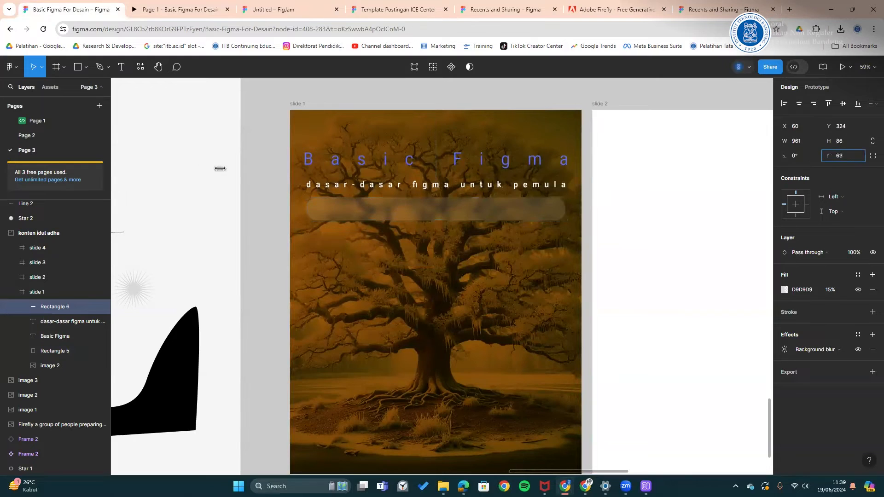
- Set the bar's background blur amount to 15.9
left_click(585, 206)
left_click(530, 209)
left_click(784, 349)
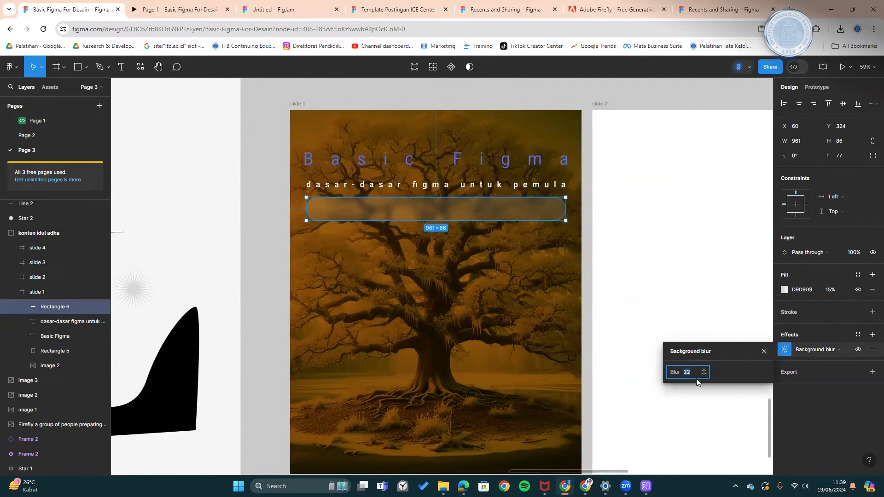
left_click_drag(676, 371, 541, 374)
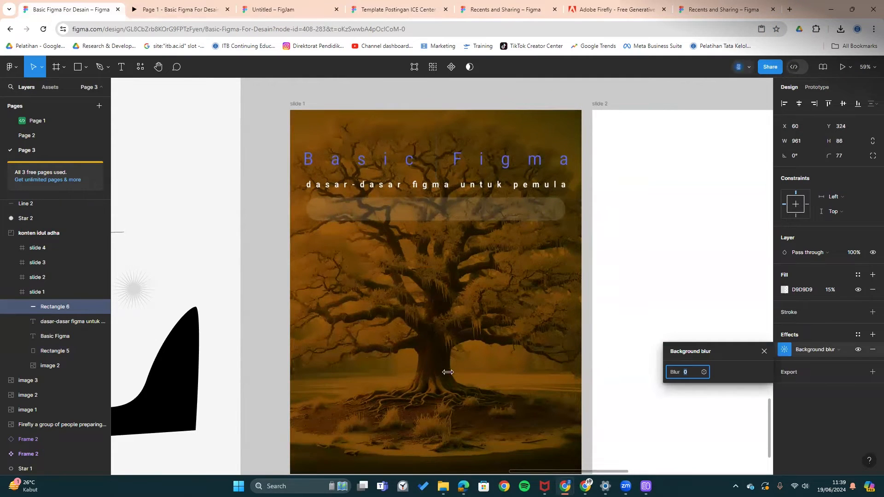
left_click_drag(285, 355, 821, 370)
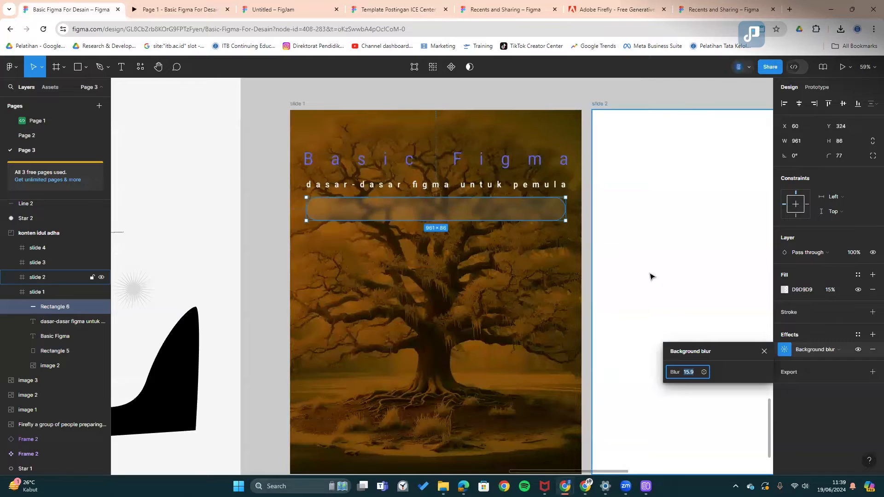
left_click(656, 291)
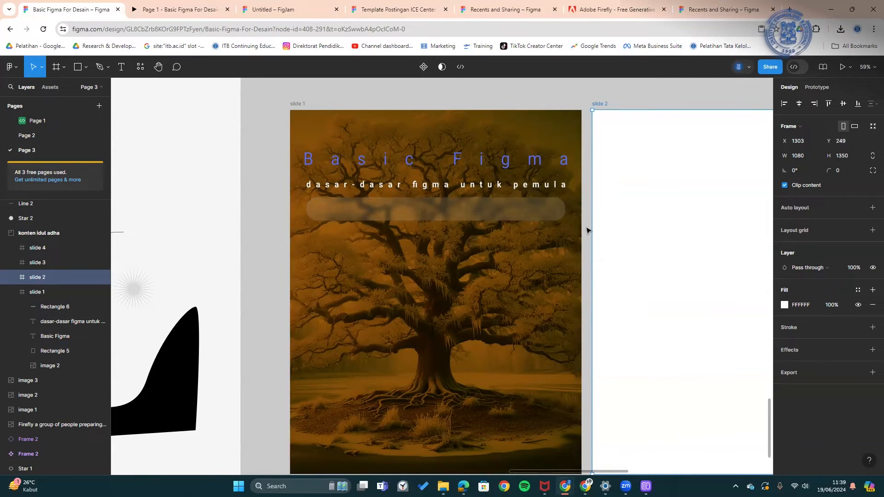
- Duplicate the Basic Figma title, scale the copy to 0.5 and move it up
left_click(547, 164)
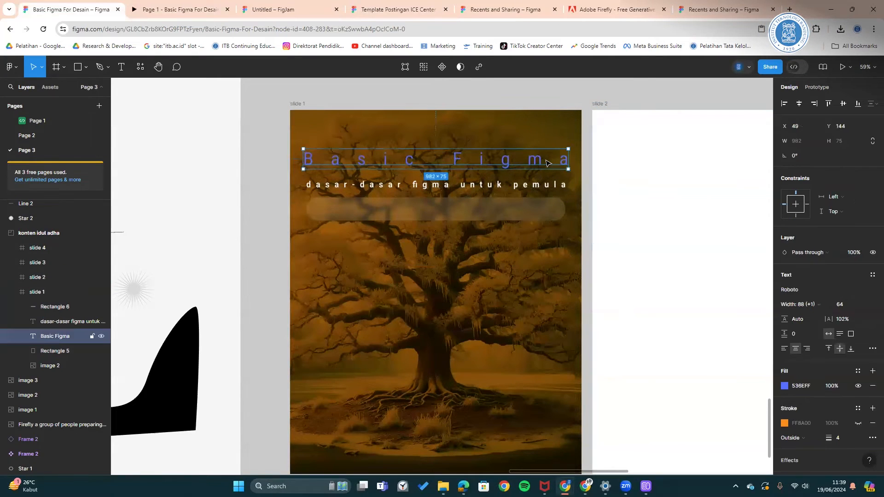
left_click_drag(546, 163, 549, 244, "alt")
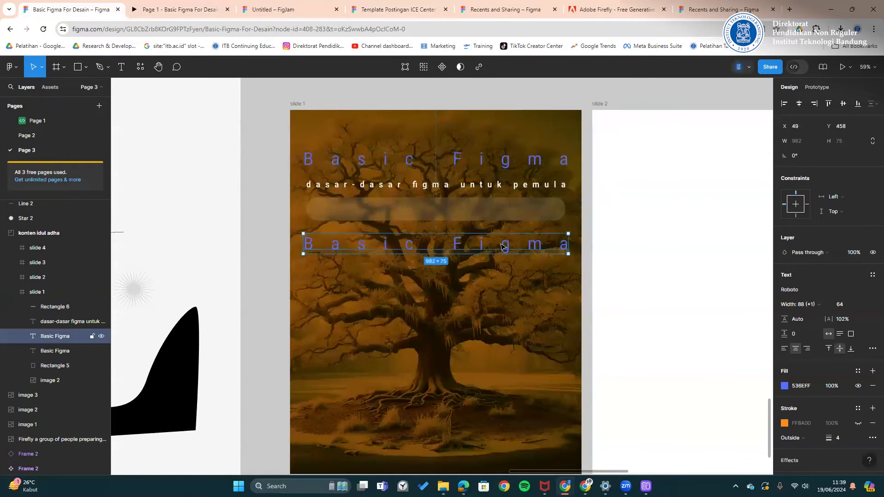
key("k")
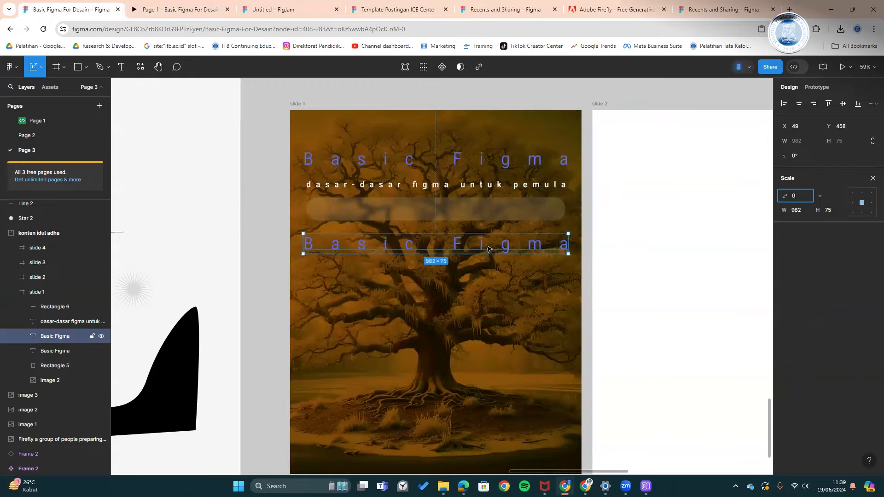
key("Return")
left_click_drag(486, 249, 497, 151)
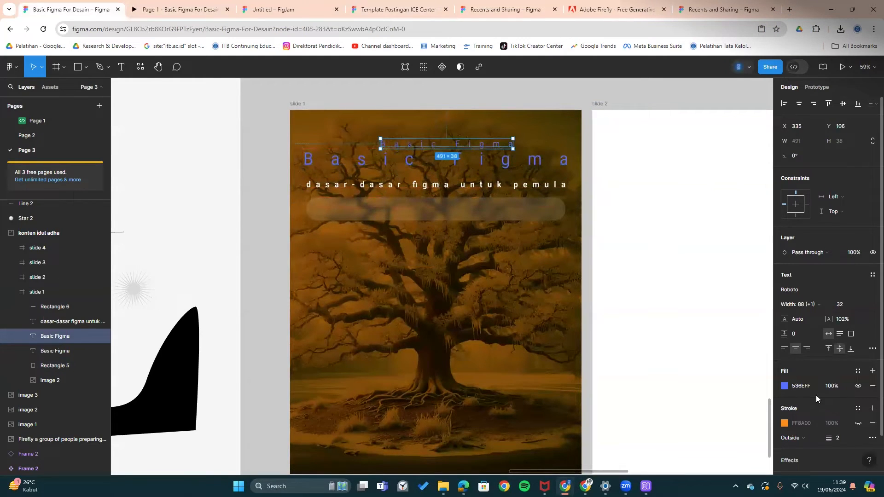
- Give the small copy a 5.3 layer blur and place it over the main title
scroll(824, 393, "down", 1)
left_click(809, 418)
left_click(812, 432)
left_click(815, 445)
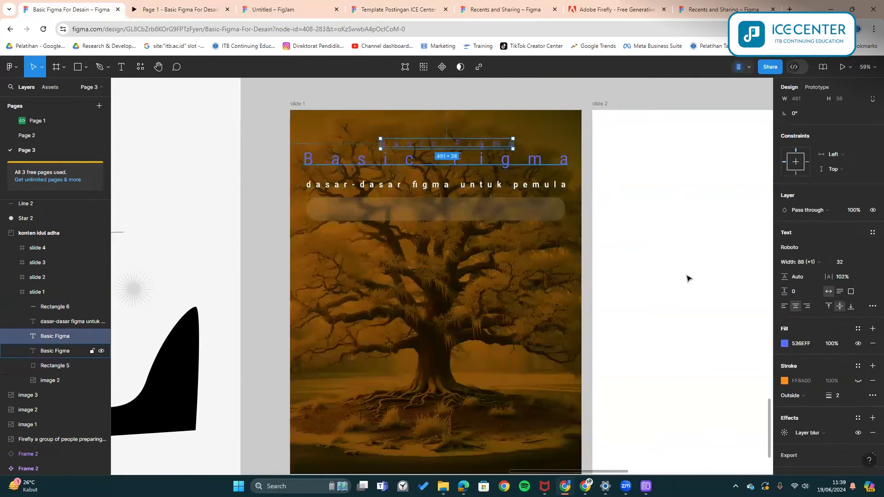
left_click(784, 432)
left_click_drag(682, 455, 692, 454)
left_click_drag(498, 142, 550, 147)
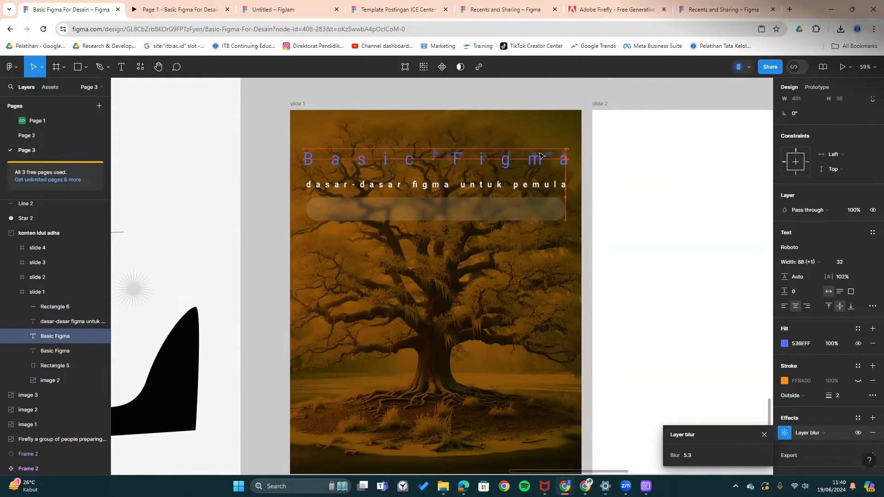
left_click(581, 181)
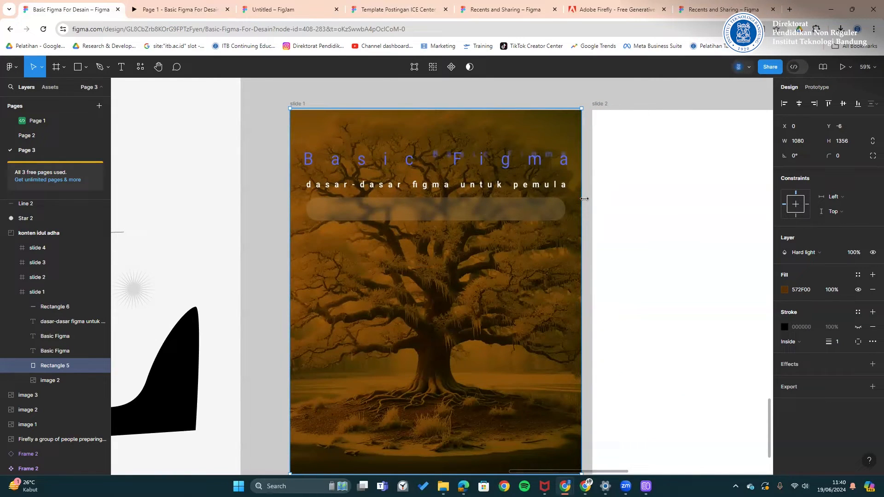
left_click(194, 8)
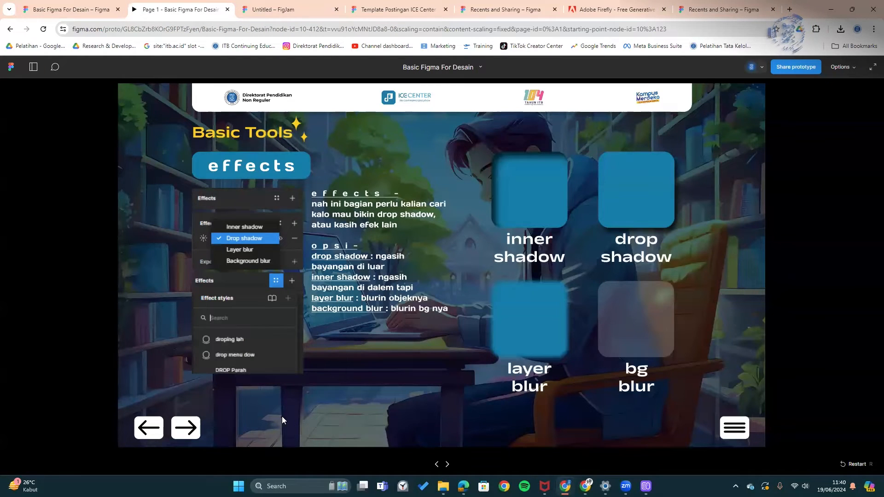
left_click(199, 427)
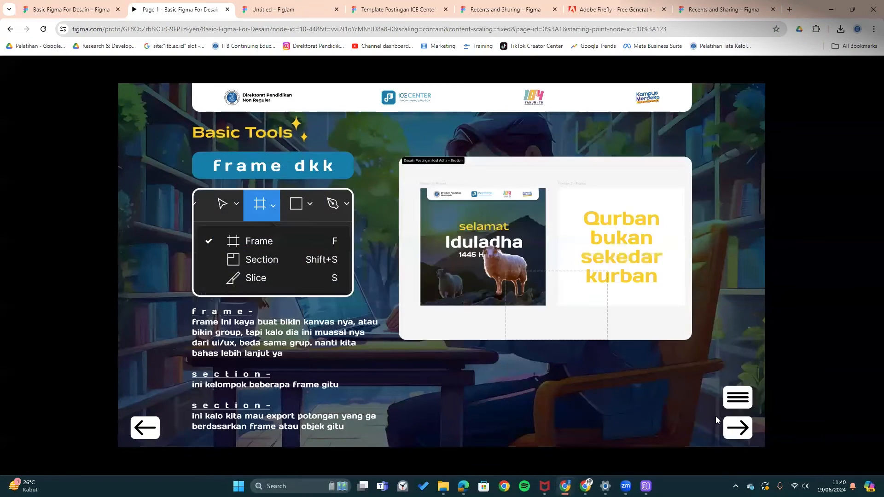
left_click(739, 428)
left_click(185, 430)
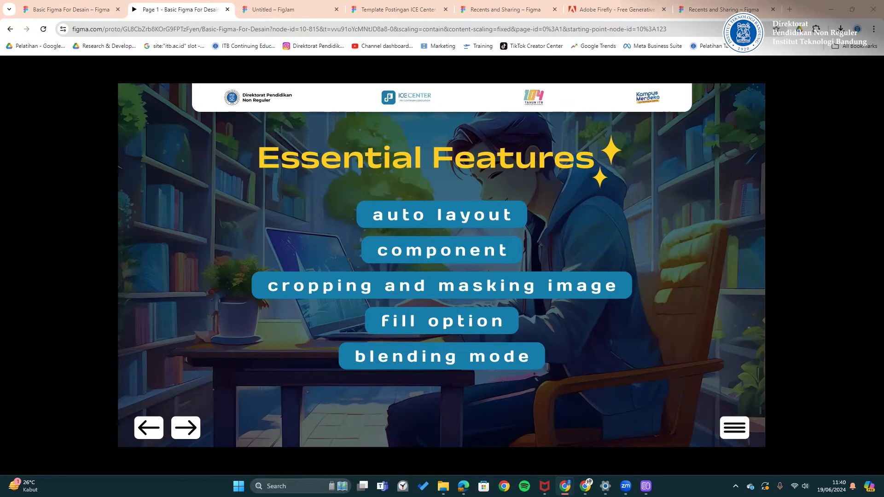
left_click(185, 427)
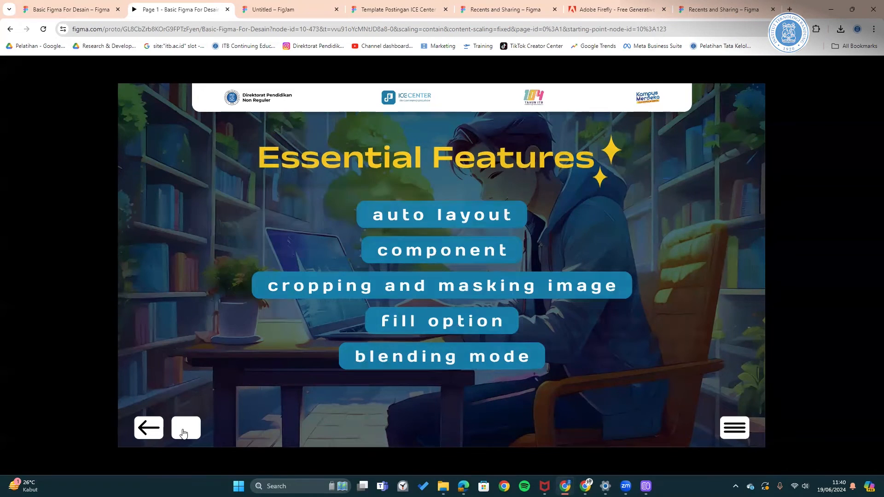
left_click(96, 4)
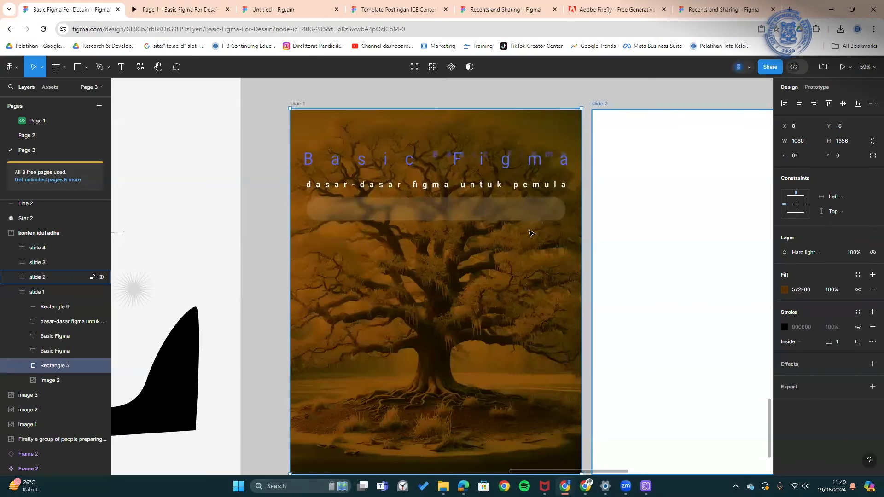
- Move the subtitle lower, then wrap it and the Basic Figma title in auto layout
left_click(424, 166)
left_click_drag(675, 212, 635, 209)
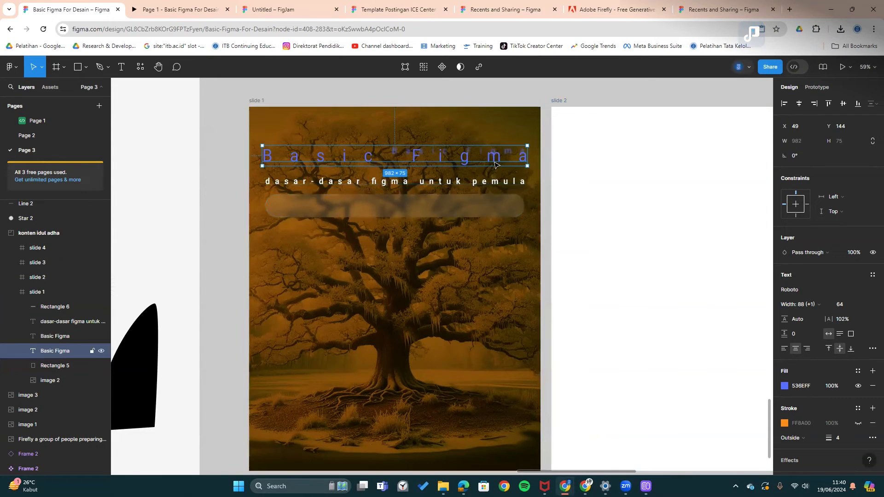
left_click(415, 184)
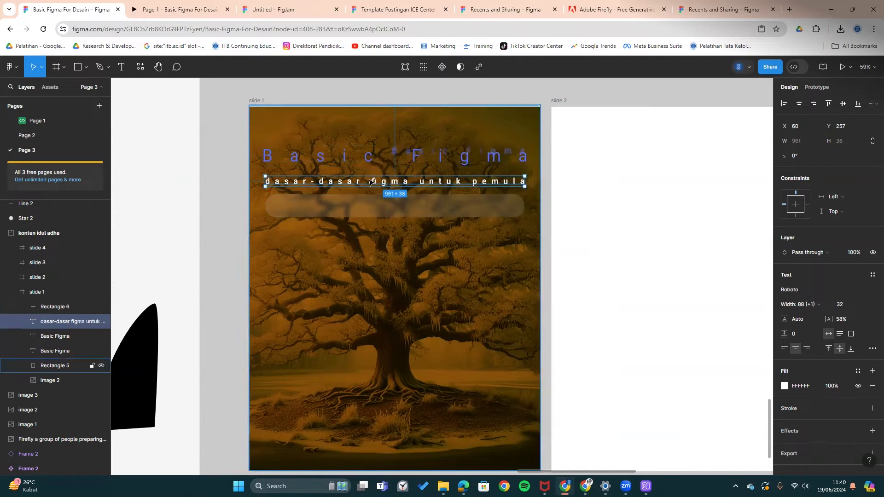
left_click_drag(403, 184, 435, 274)
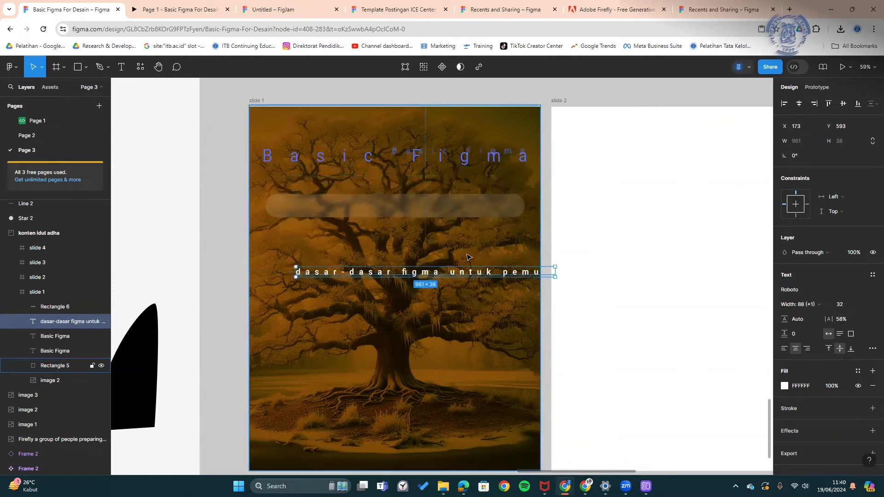
left_click(313, 165, "shift")
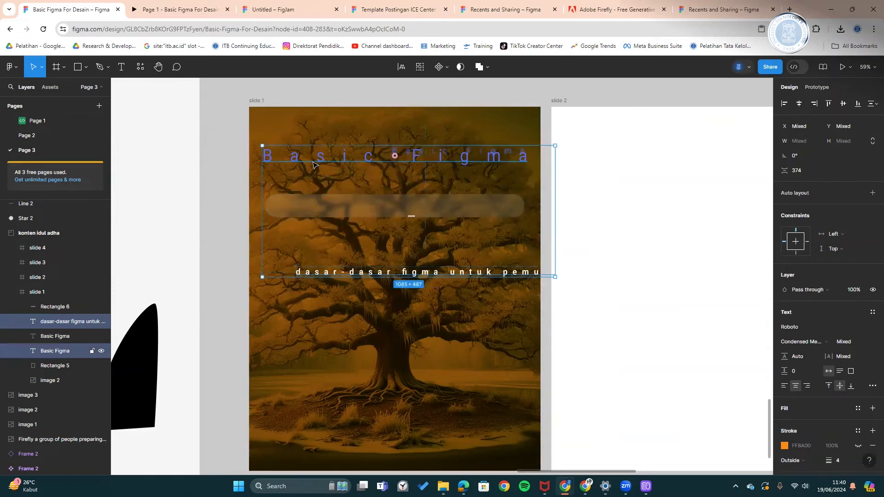
key("shift+a")
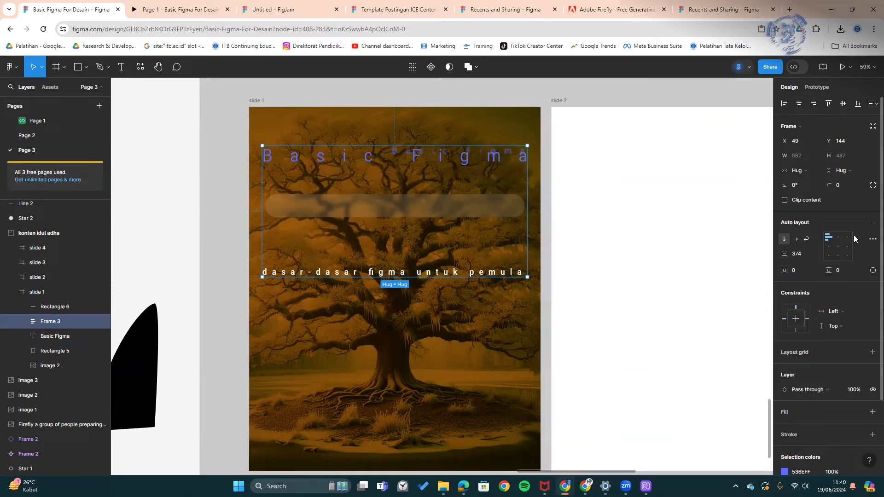
- Set the auto layout to top-centre alignment, vertical direction and a 12 gap
left_click(834, 238)
left_click(831, 238)
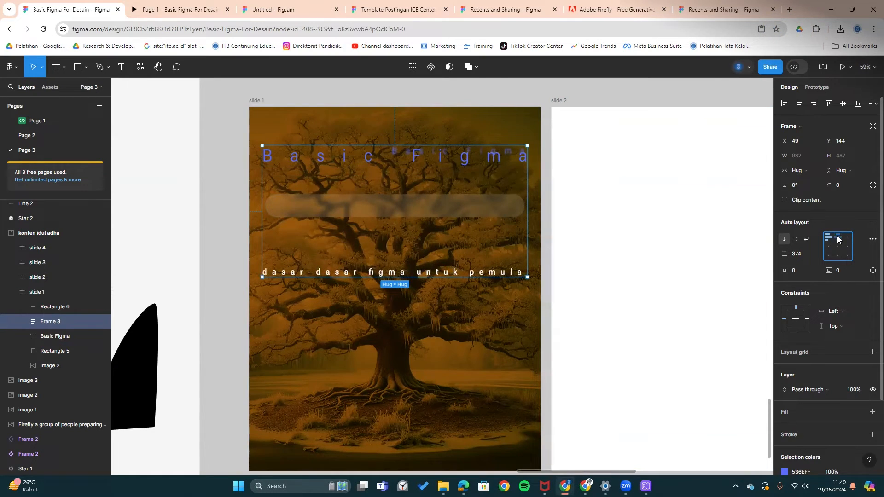
left_click(838, 252)
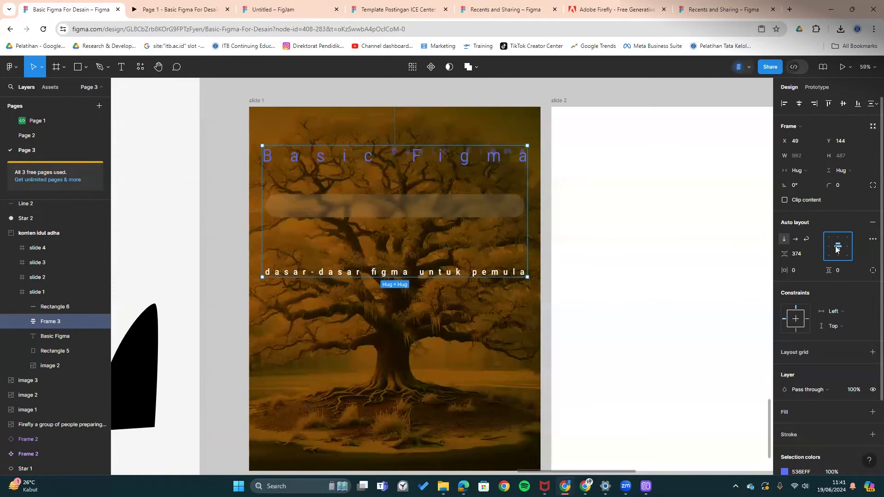
left_click(839, 238)
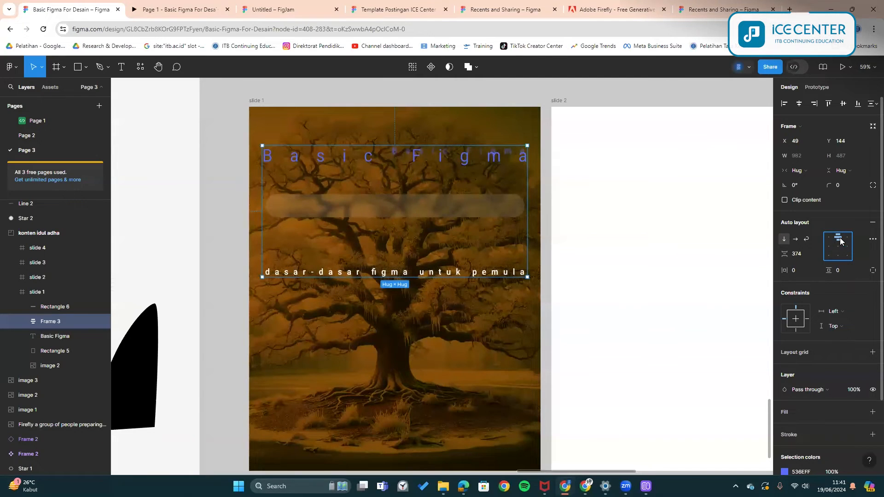
left_click(794, 239)
left_click(782, 239)
left_click(805, 238)
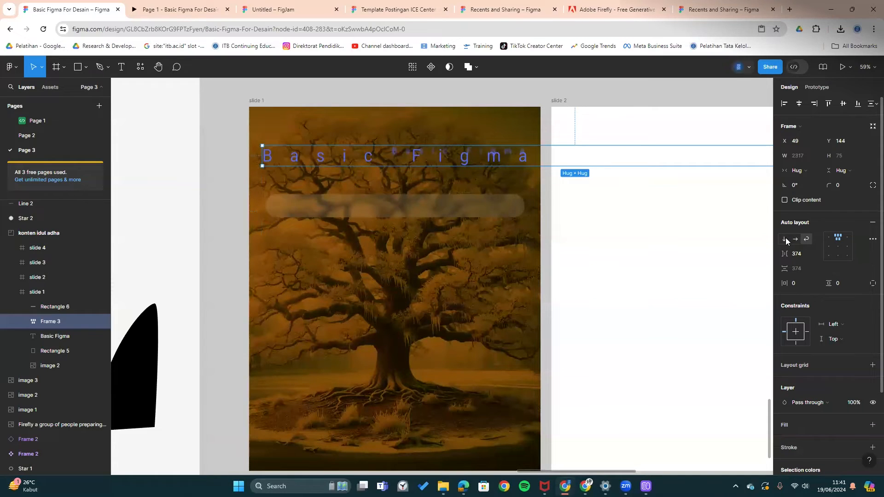
left_click(785, 239)
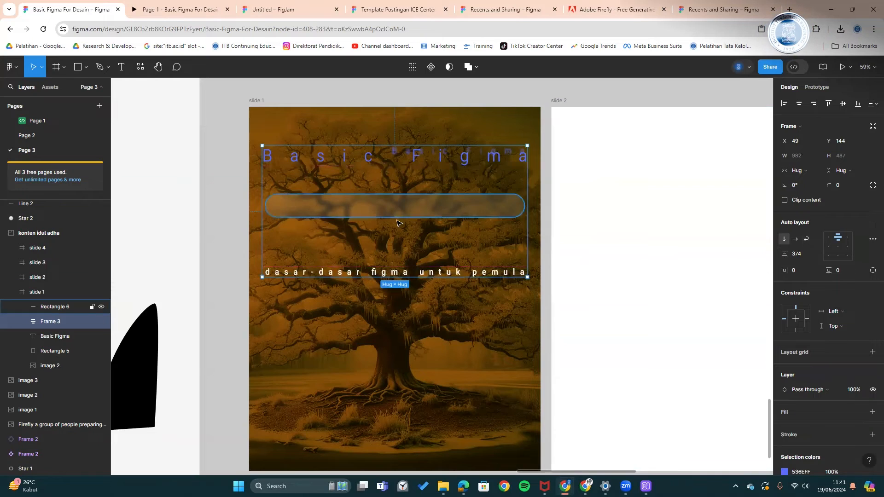
left_click_drag(785, 254, 456, 236)
left_click(797, 254)
type("12")
key("Return")
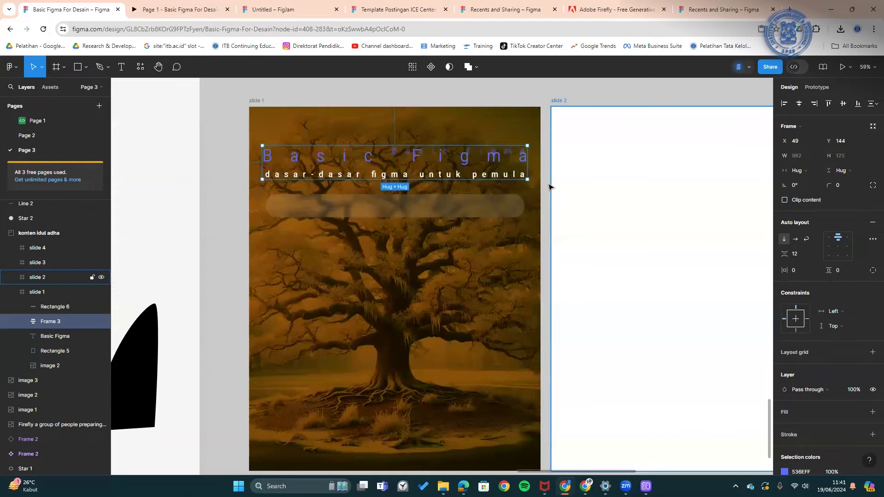
- Duplicate the subtitle inside the title group, then delete the extra copy
left_click(549, 187)
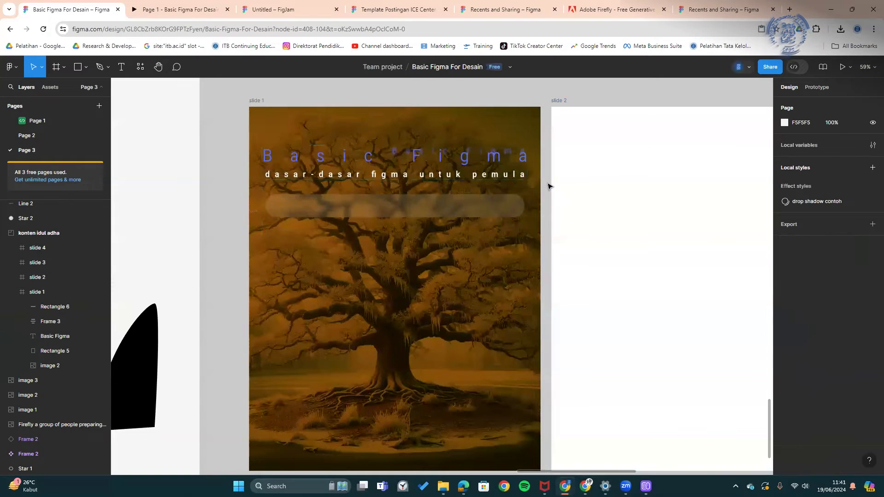
double_click(477, 176)
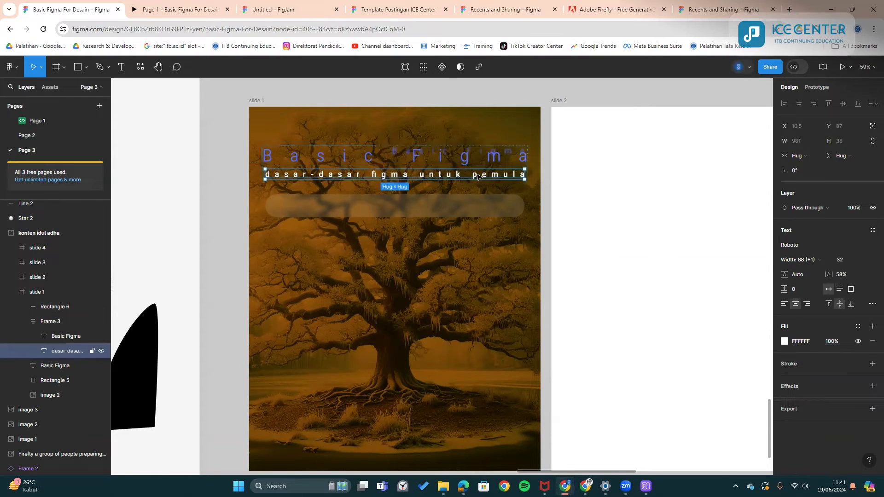
key("ctrl+d")
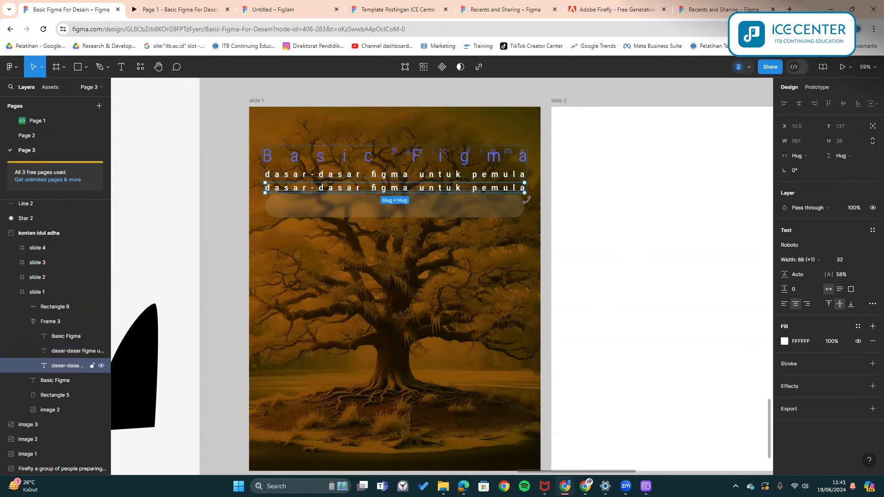
left_click(547, 183)
left_click(461, 186)
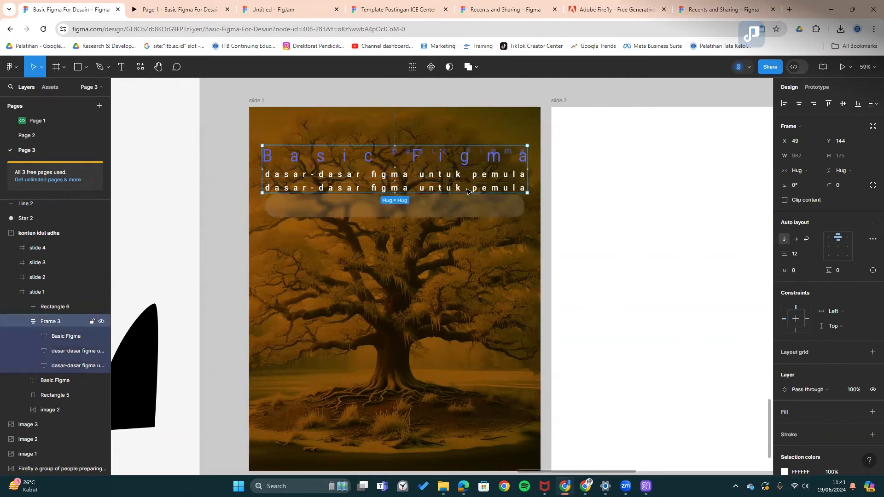
left_click_drag(466, 192, 510, 95)
left_click(472, 174)
key("Delete")
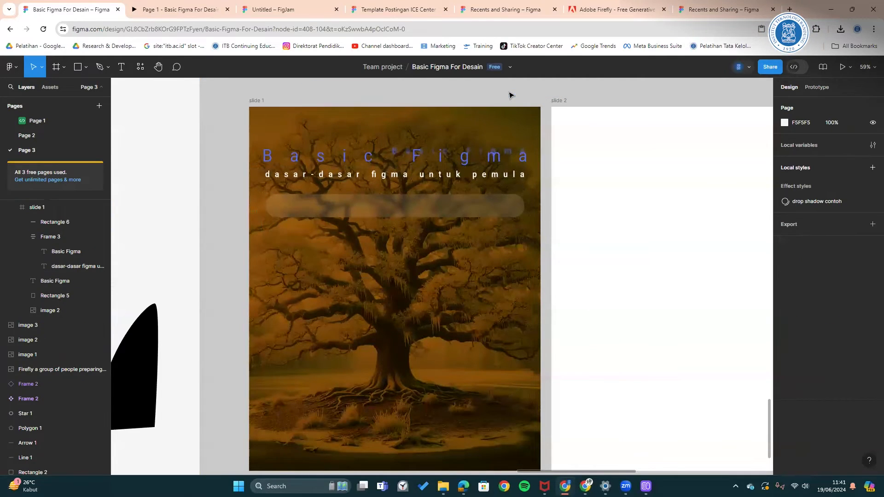
- Add the first social-media handle text at the lower left of slide 1
scroll(360, 191, "down", 1)
scroll(359, 191, "down", 3)
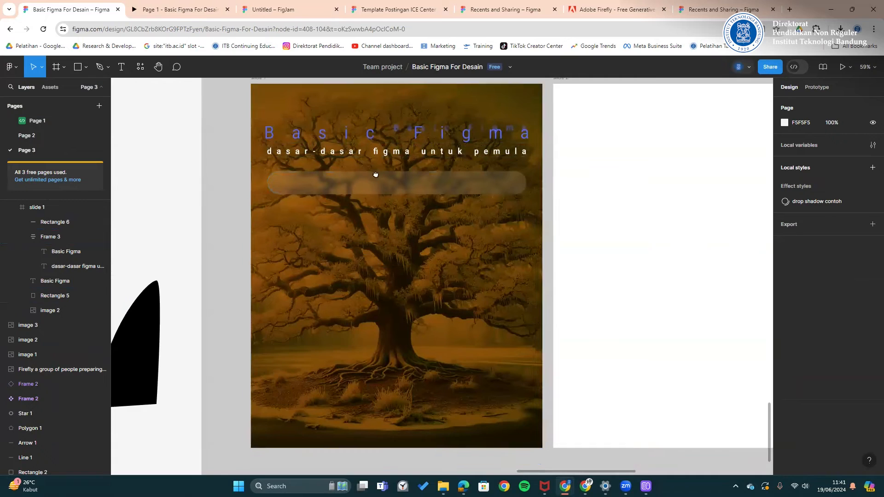
key("t")
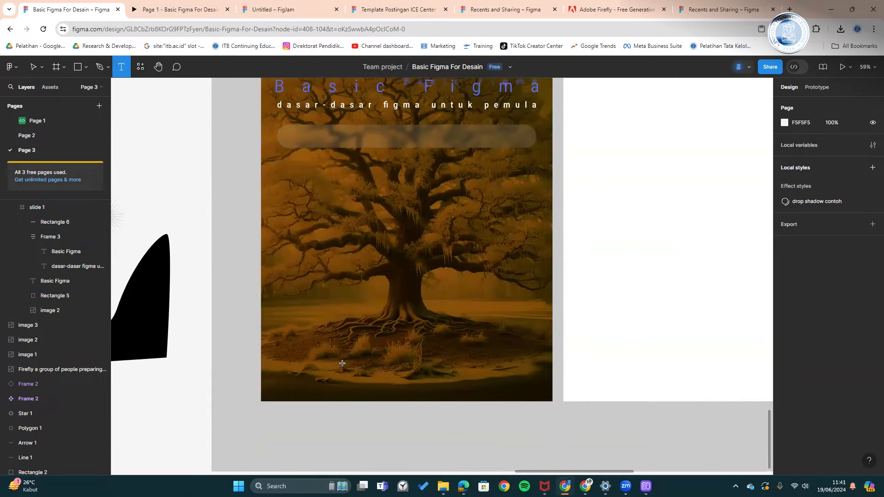
left_click(342, 364)
type("@ditdiknr_itb")
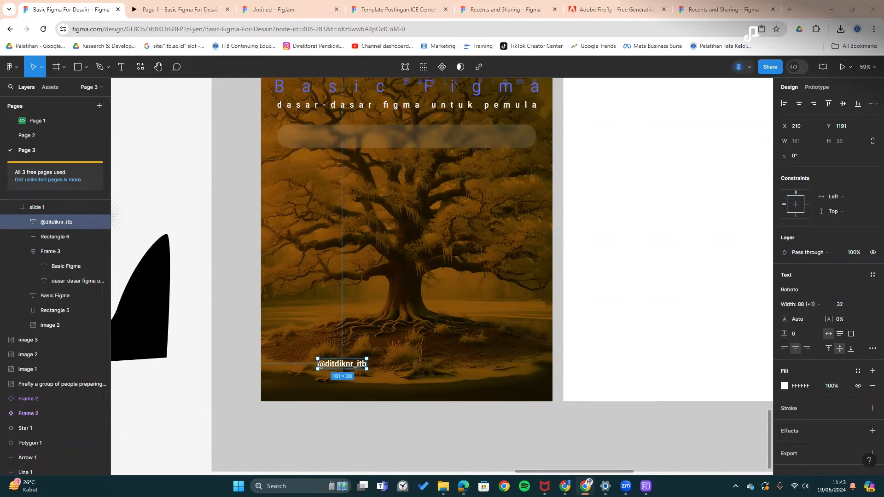
left_click(329, 436)
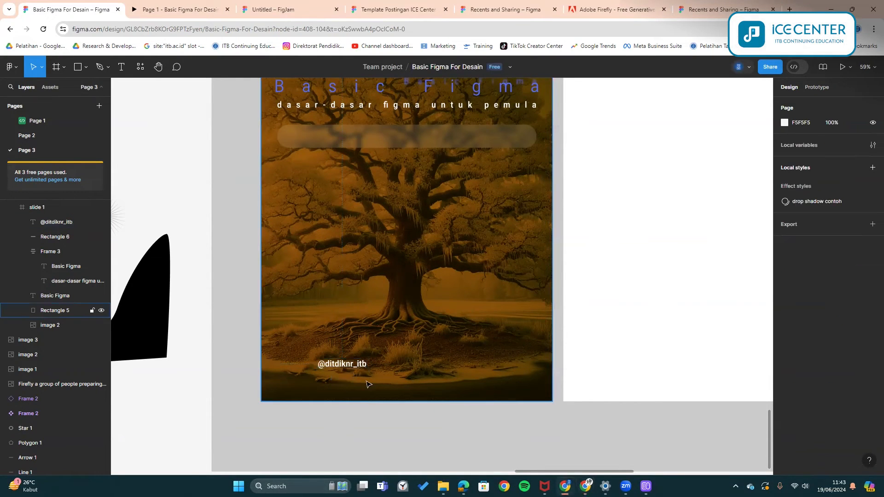
scroll(465, 225, "up", 1)
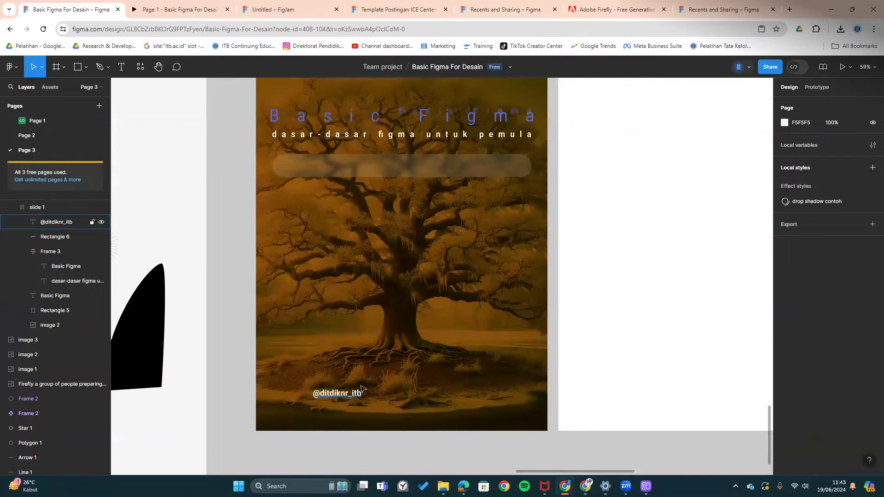
scroll(361, 388, "down", 2)
scroll(361, 389, "left", 1)
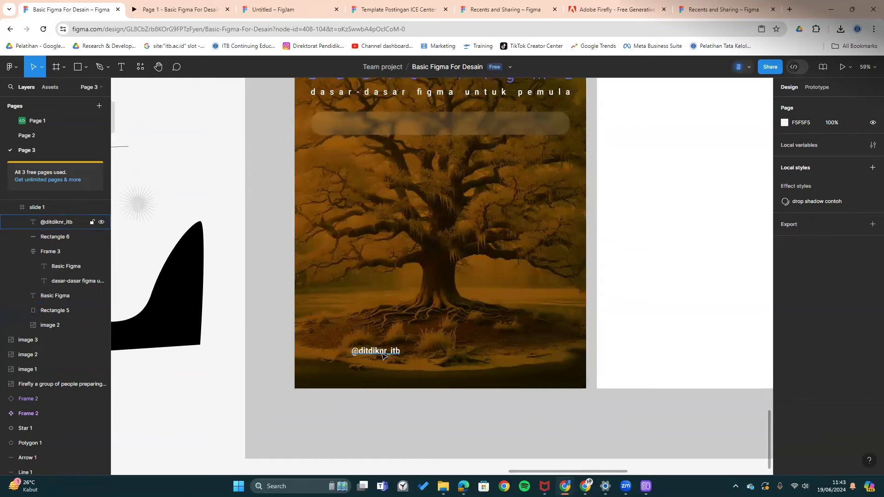
left_click_drag(390, 355, 358, 371)
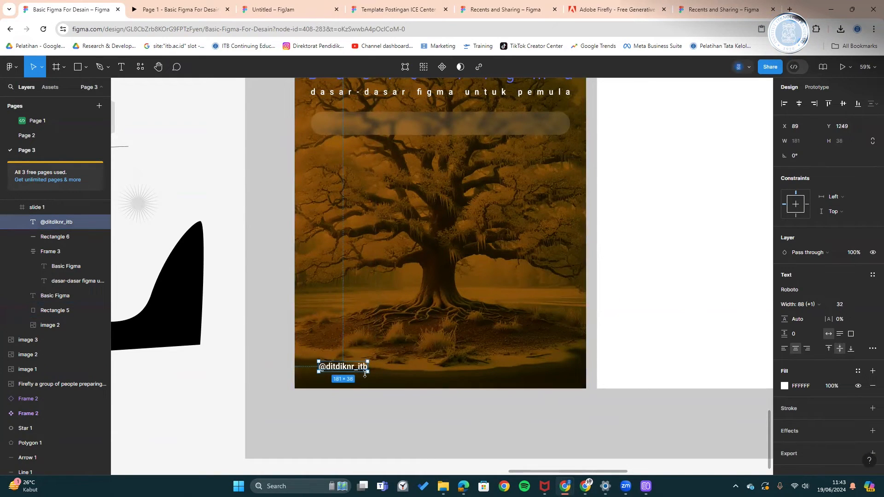
- Make two copies of the handle and retype them as pspp and itb1920
left_click_drag(364, 373, 410, 350)
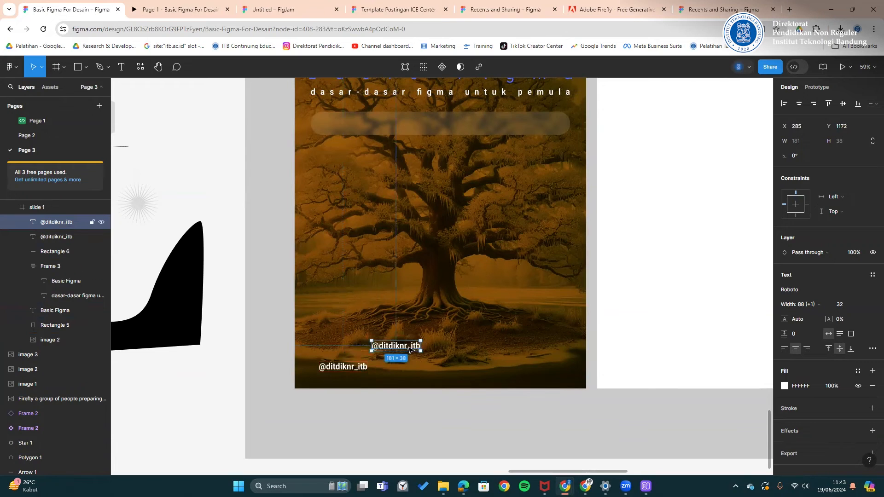
double_click(409, 350)
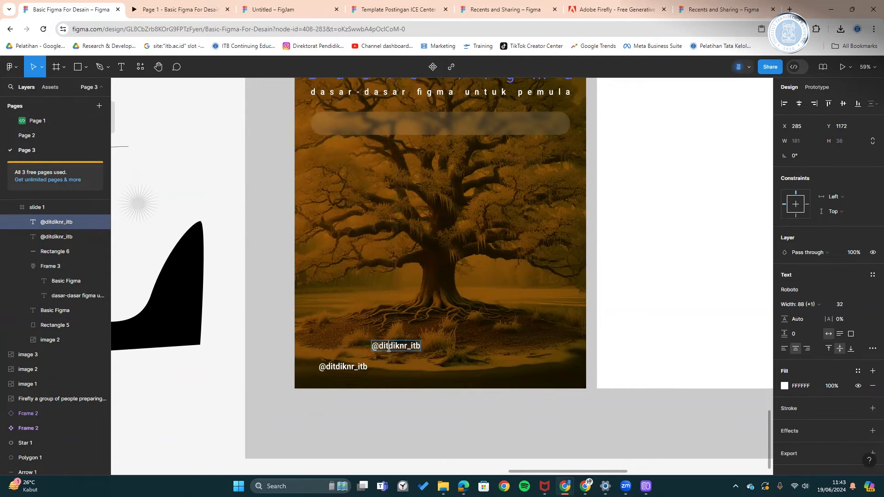
left_click_drag(382, 346, 437, 345)
type("psppi.")
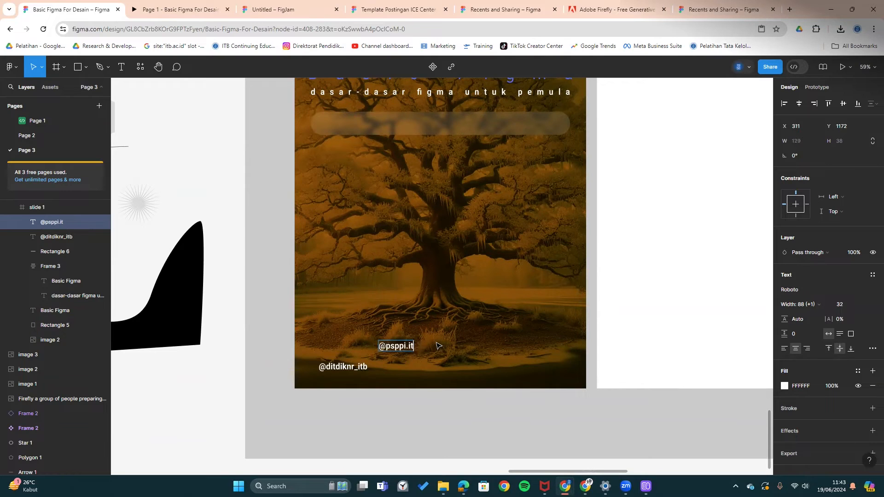
key("Escape")
left_click_drag(413, 351, 444, 364)
double_click(441, 364)
type("itb1920")
key("Escape")
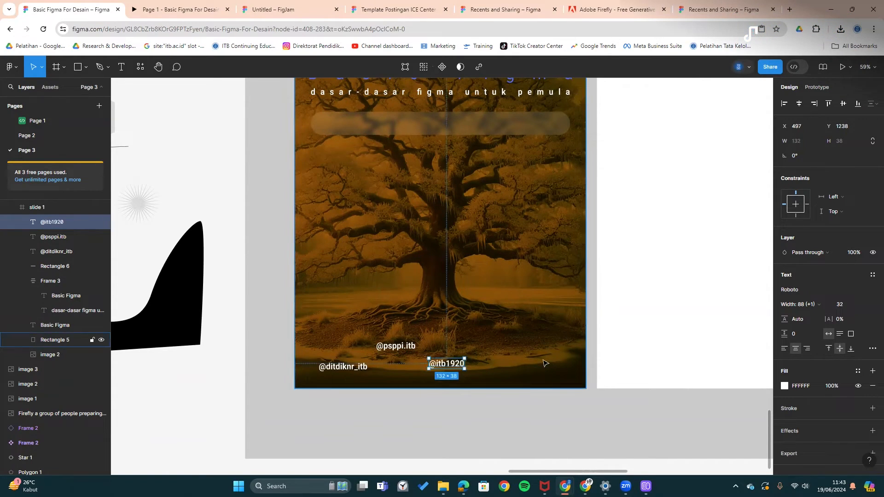
- Select all three handles and wrap them in an auto layout frame
left_click(411, 345, "shift")
left_click(351, 368, "shift")
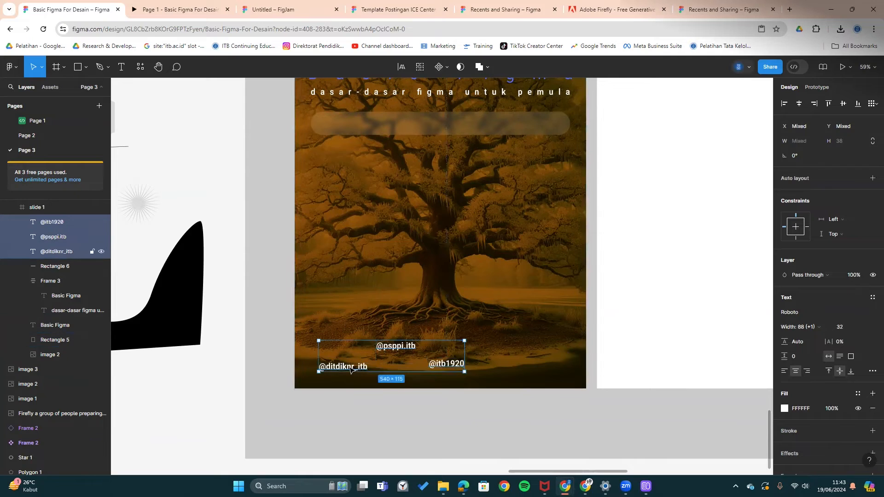
key("shift+a")
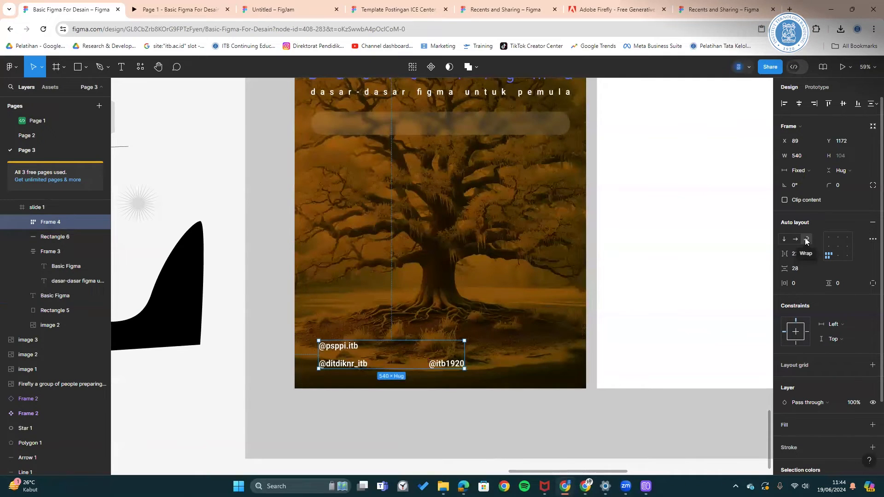
- Line the three handles up in one horizontal row that hugs its contents
left_click(788, 239)
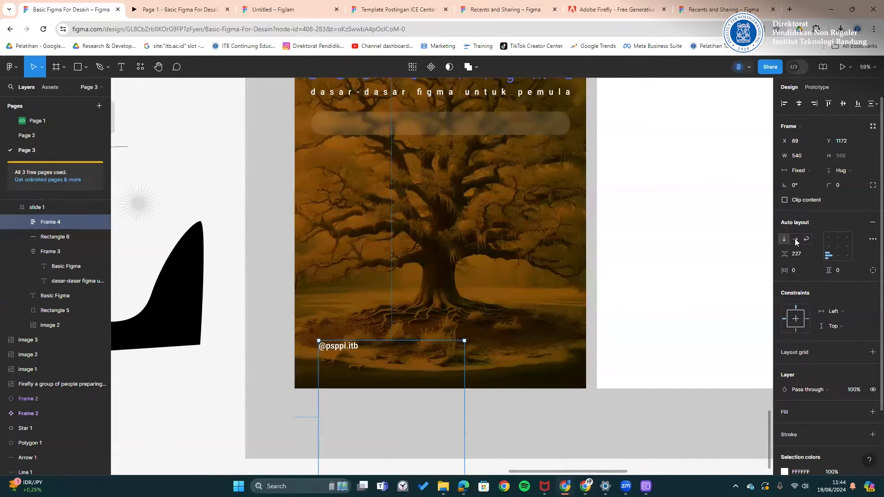
left_click(795, 239)
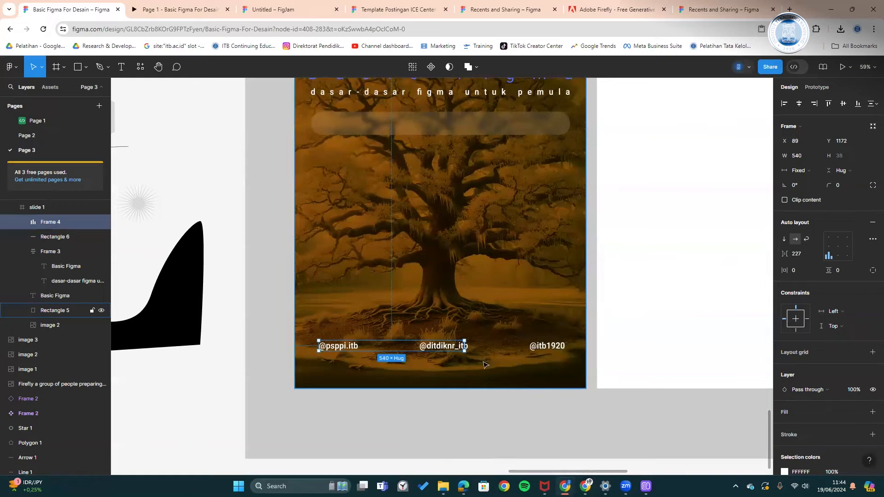
double_click(464, 351)
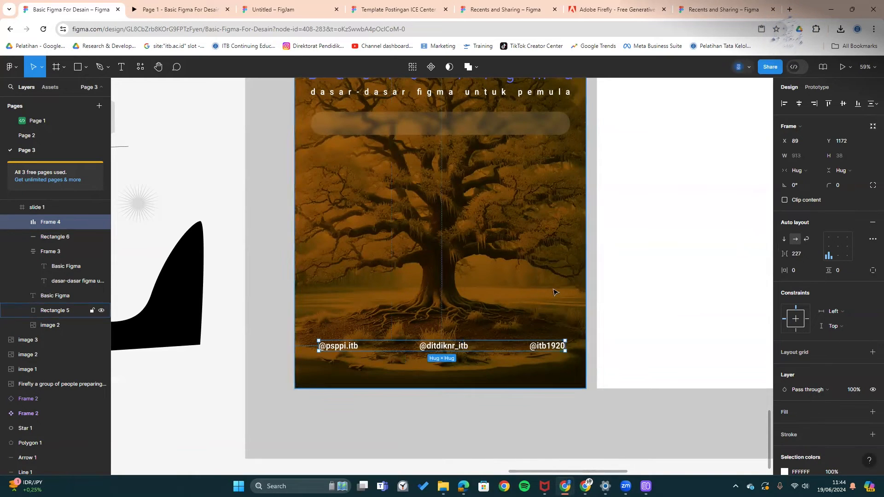
left_click(480, 391)
left_click(501, 349)
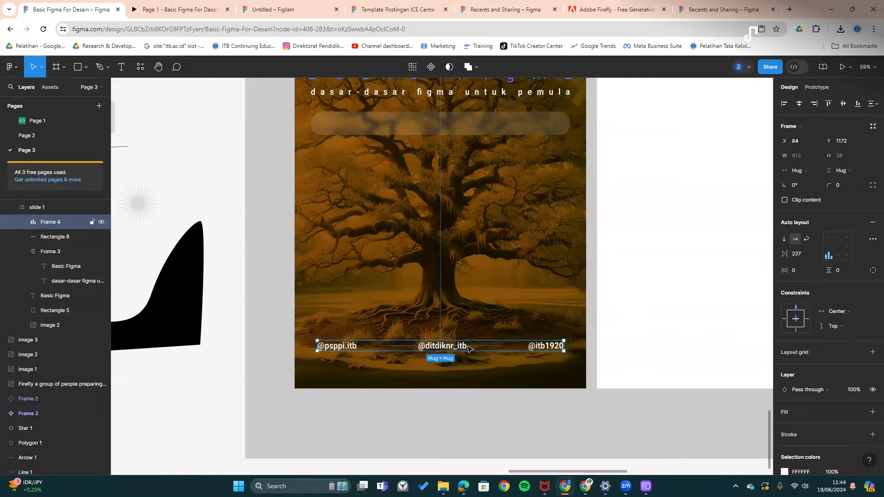
scroll(487, 347, "up", 2)
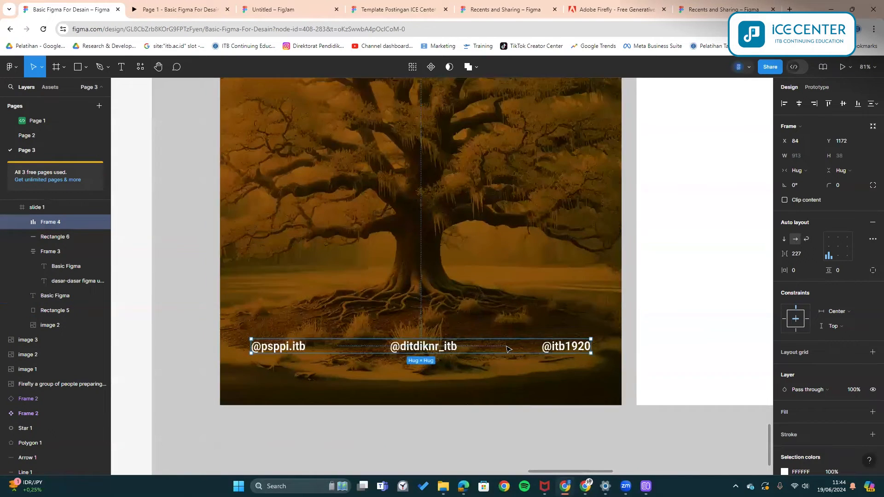
scroll(506, 348, "up", 2)
scroll(501, 354, "down", 2)
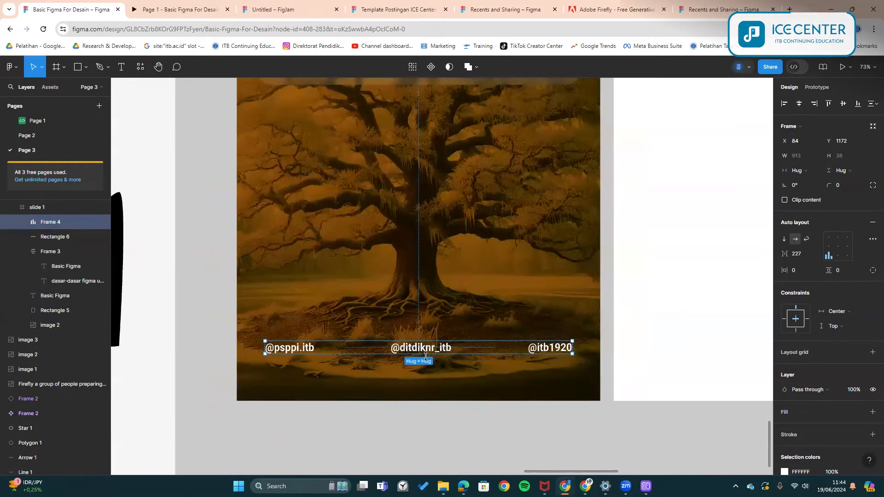
- Reduce the handle spacing to about 128 and move the row down near the slide bottom
left_click_drag(789, 254, 707, 257)
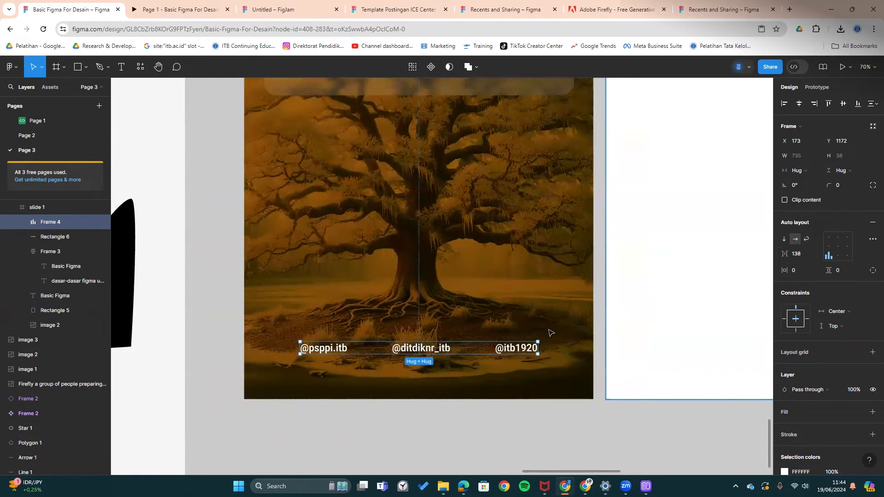
left_click_drag(782, 252, 773, 253)
left_click(554, 450)
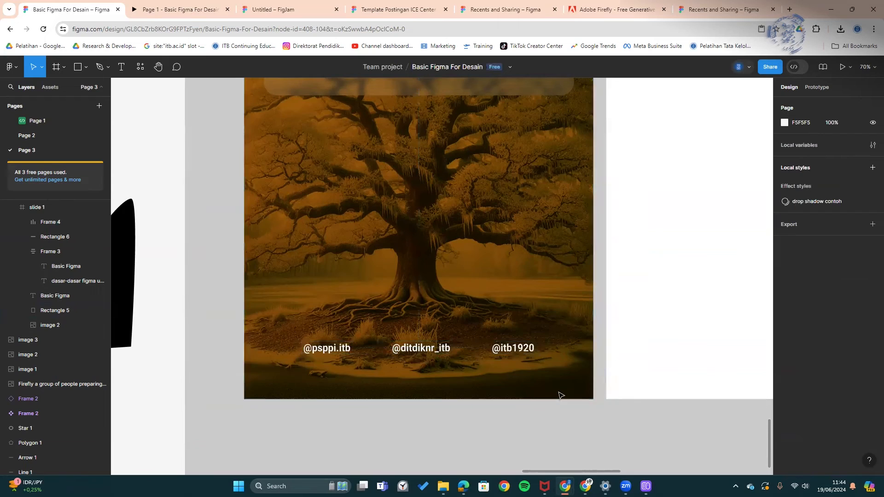
scroll(558, 397, "down", 3)
left_click(518, 374)
left_click_drag(518, 375, 520, 384)
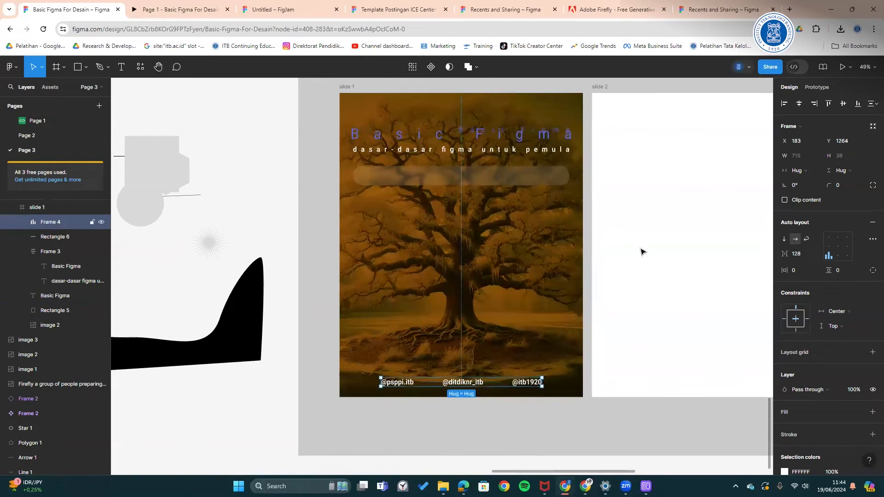
- Align the handles row to slide 1's bottom, then raise it 48 px with two −24 offsets
left_click(858, 103)
left_click(853, 142)
left_click(853, 142)
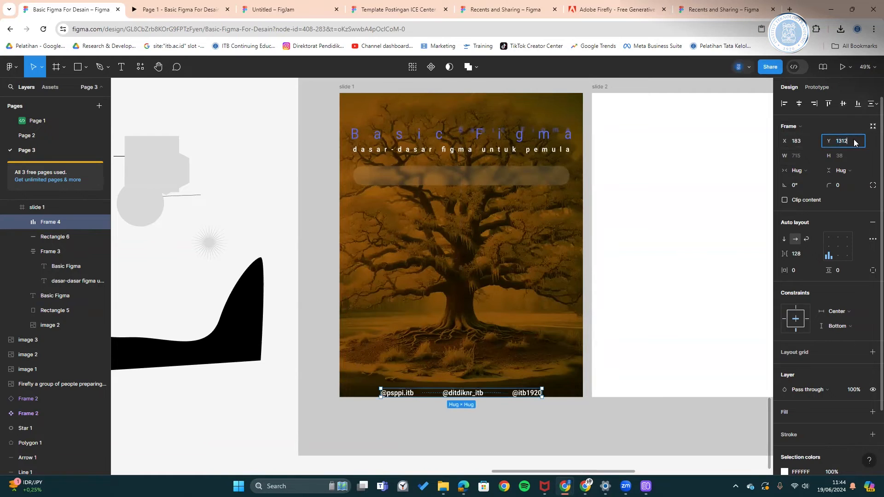
type("-24")
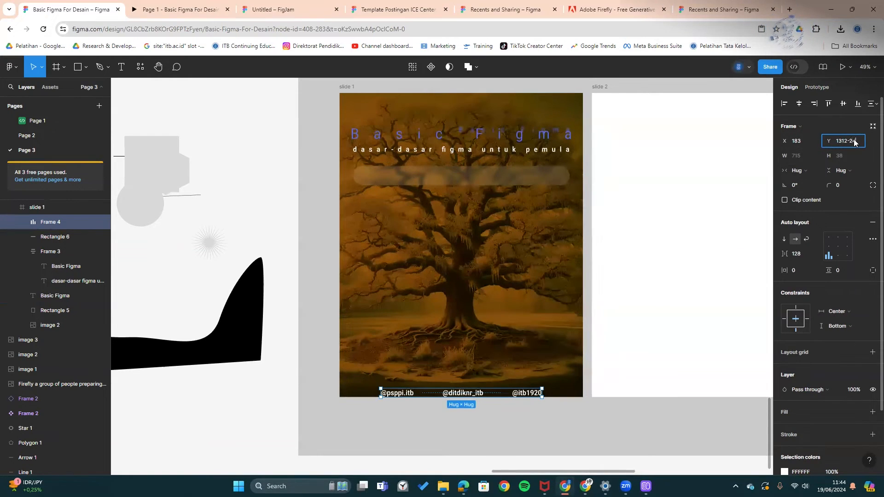
key("Return")
left_click(625, 415)
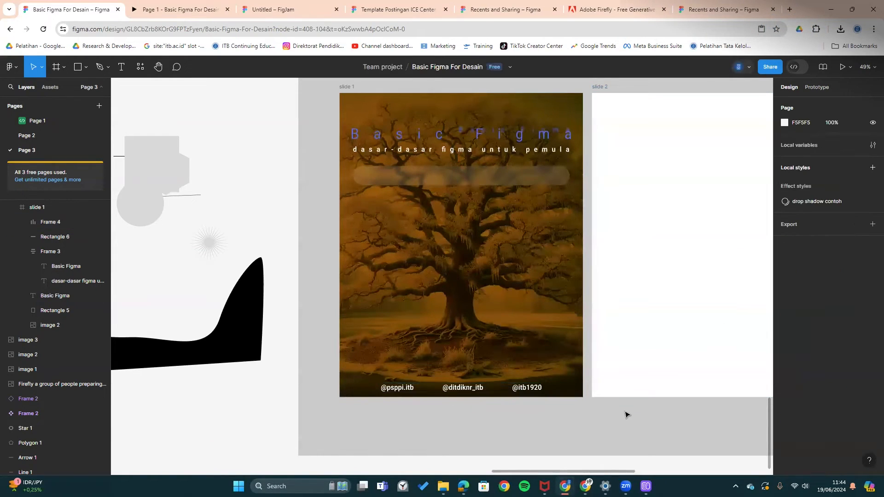
left_click(541, 390)
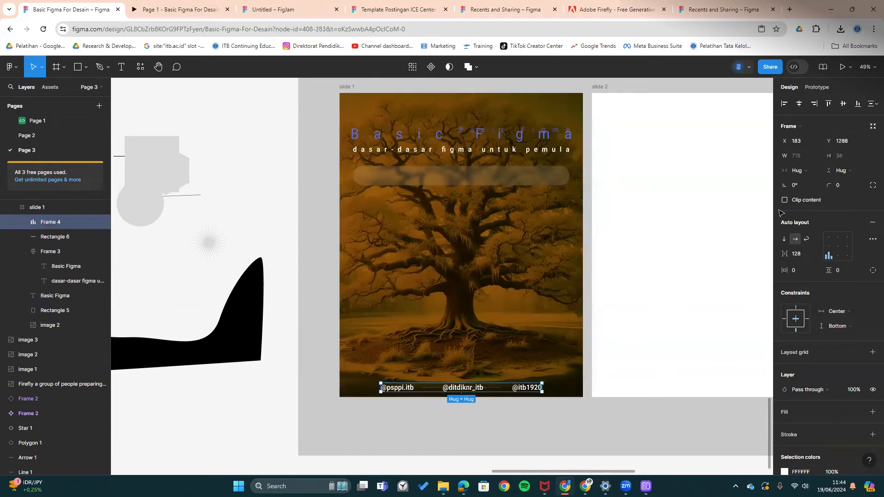
left_click(855, 143)
type("-24")
key("Return")
left_click(592, 444)
left_click(537, 388)
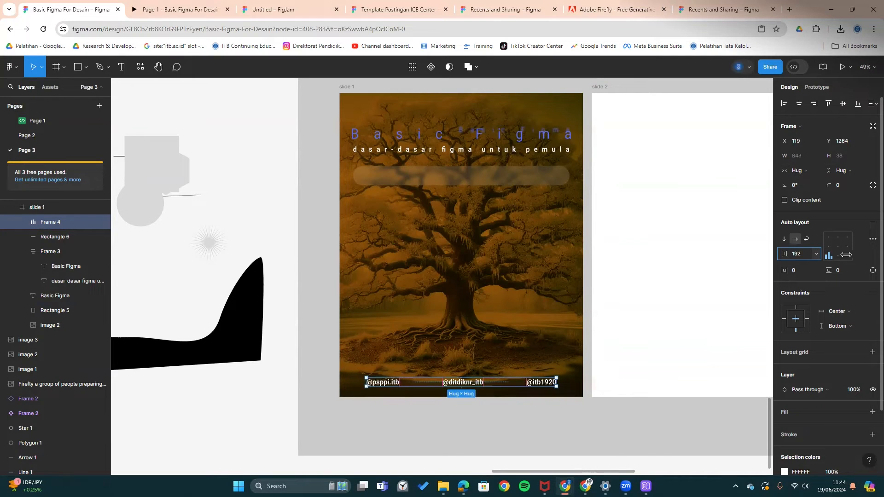
left_click(570, 424)
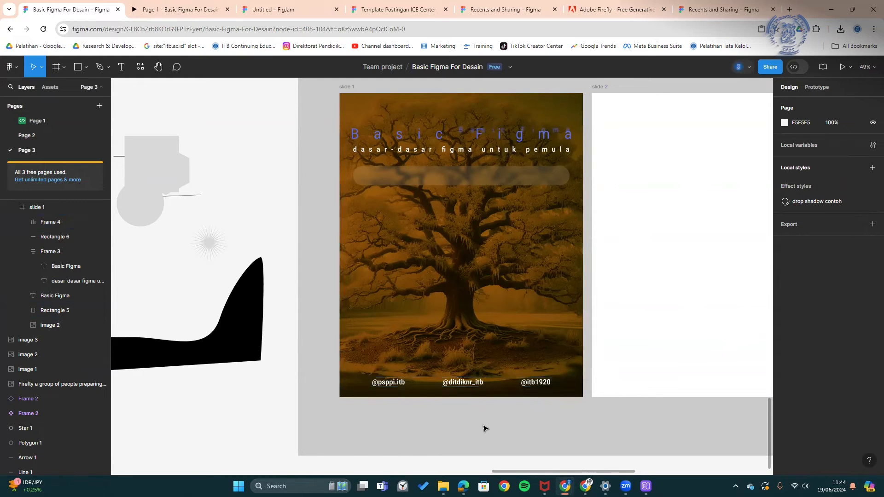
scroll(480, 428, "up", 5)
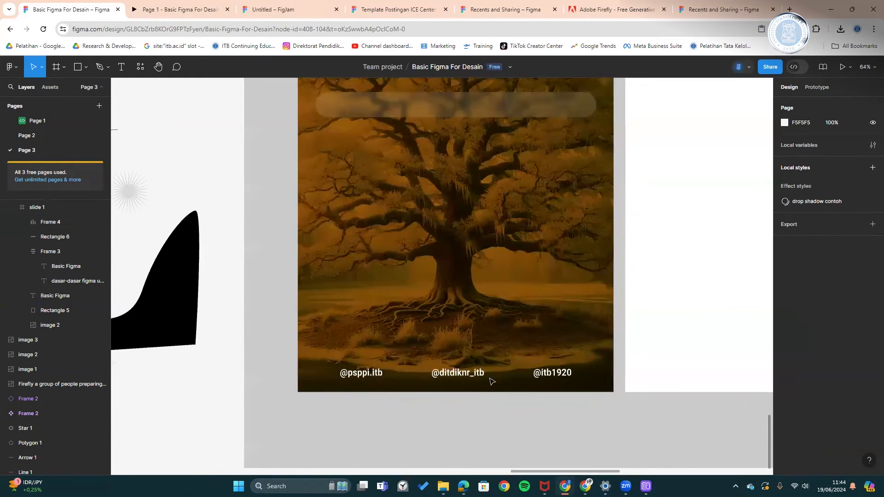
left_click(495, 367)
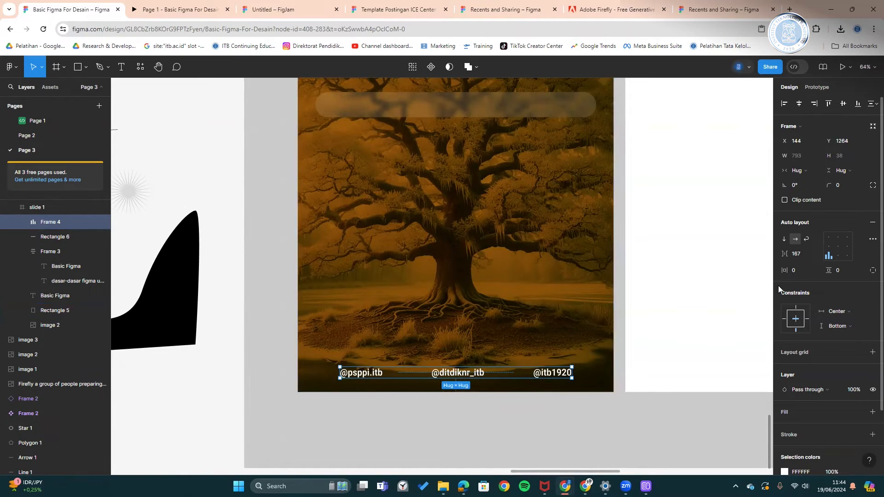
- Give the handles row a purple 5200FF background fill
scroll(825, 374, "down", 3)
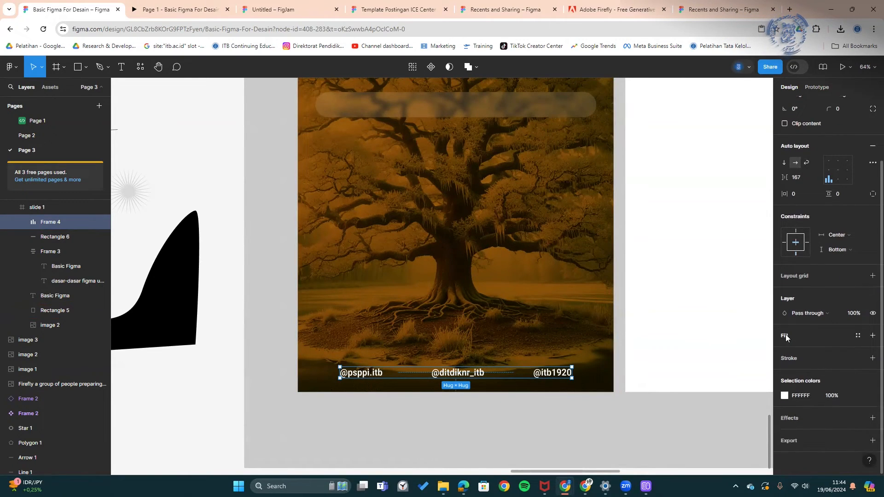
left_click(786, 338)
left_click(784, 351)
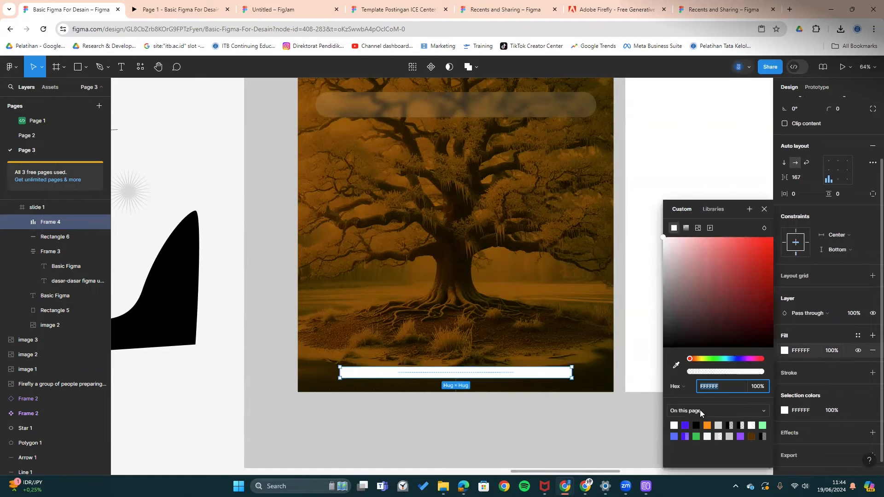
left_click(685, 425)
left_click(607, 434)
scroll(548, 324, "up", 2)
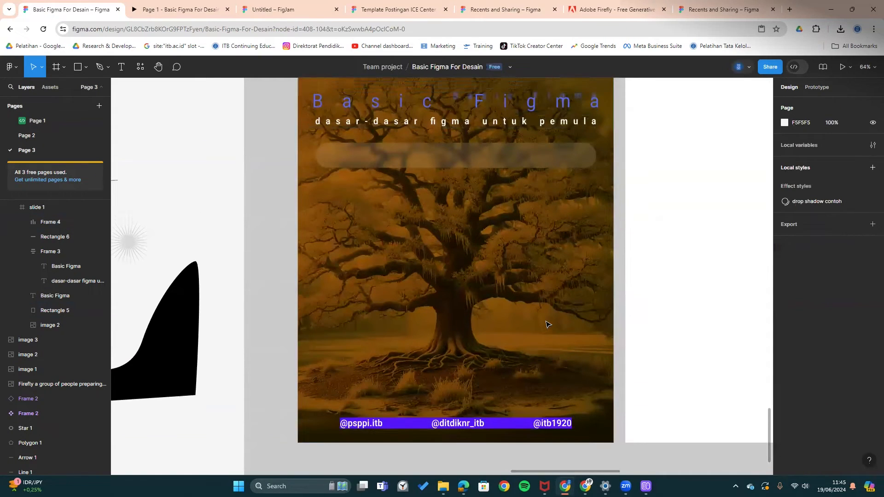
scroll(548, 324, "down", 12)
scroll(531, 337, "up", 11)
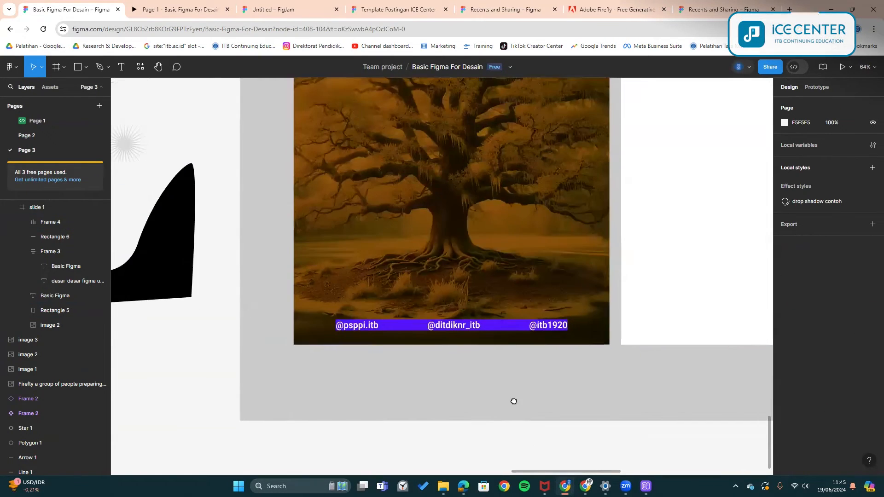
scroll(514, 401, "right", 2)
scroll(410, 387, "right", 1)
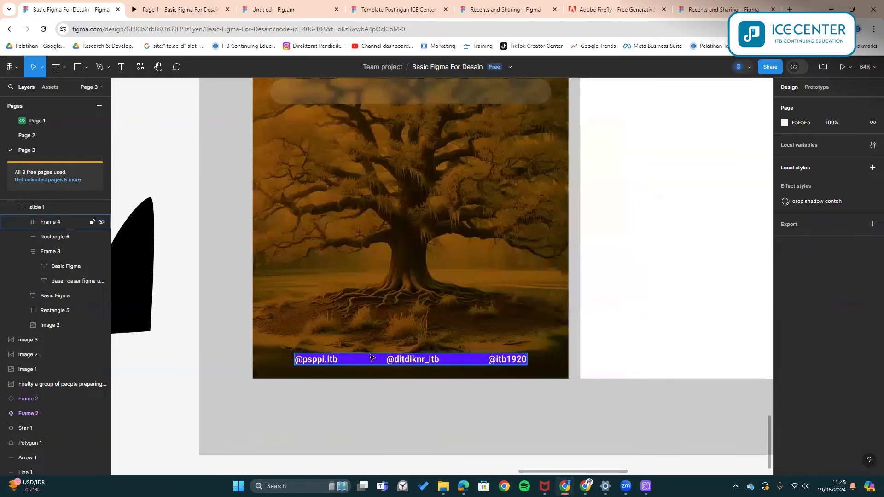
- Set the purple bar's padding to 24 horizontal and 12 vertical
left_click(346, 360)
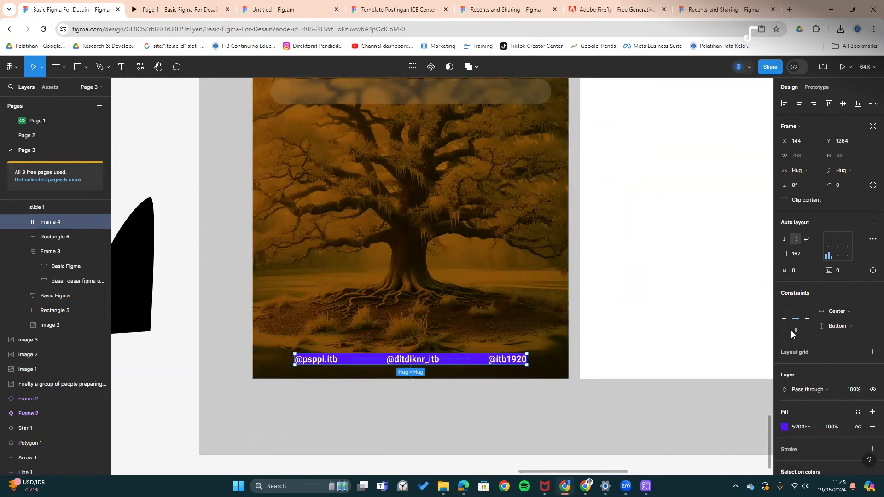
left_click(800, 270)
type("24")
key("Return")
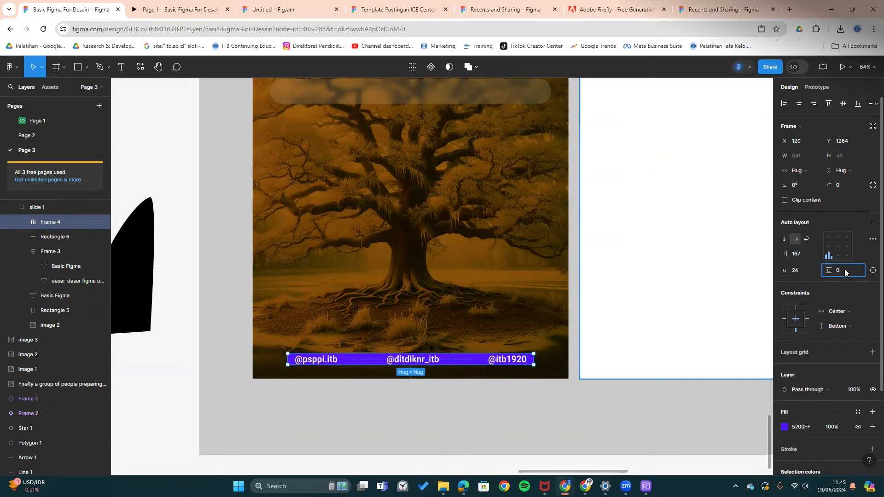
type("20")
key("Return")
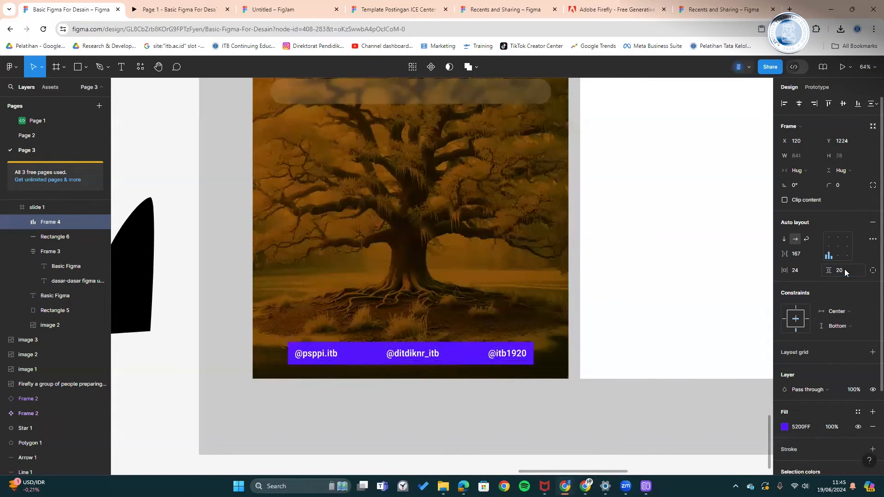
left_click(844, 270)
type("12")
key("Return")
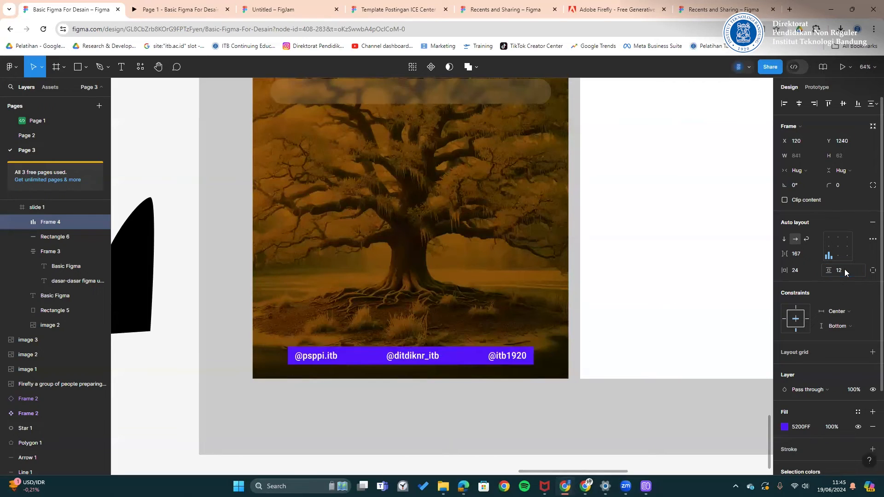
- Round the purple bar's corners to a radius of about 15
left_click(534, 385)
left_click(523, 360)
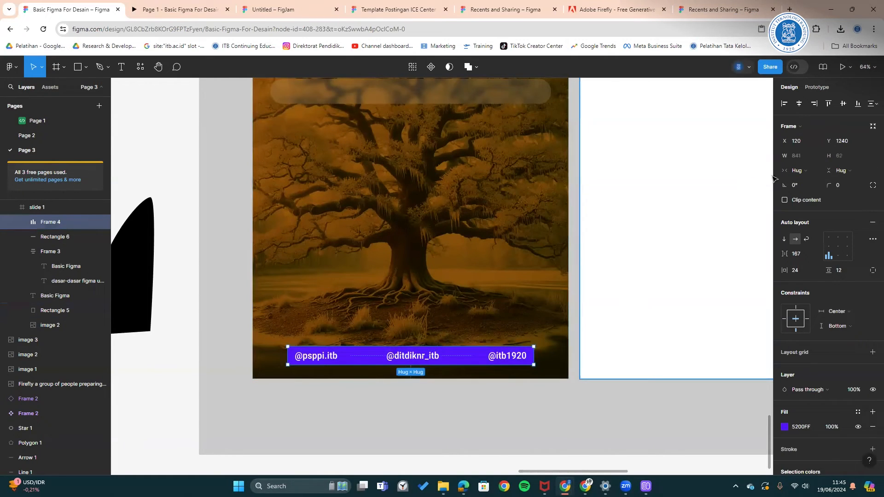
left_click_drag(831, 186, 342, 184)
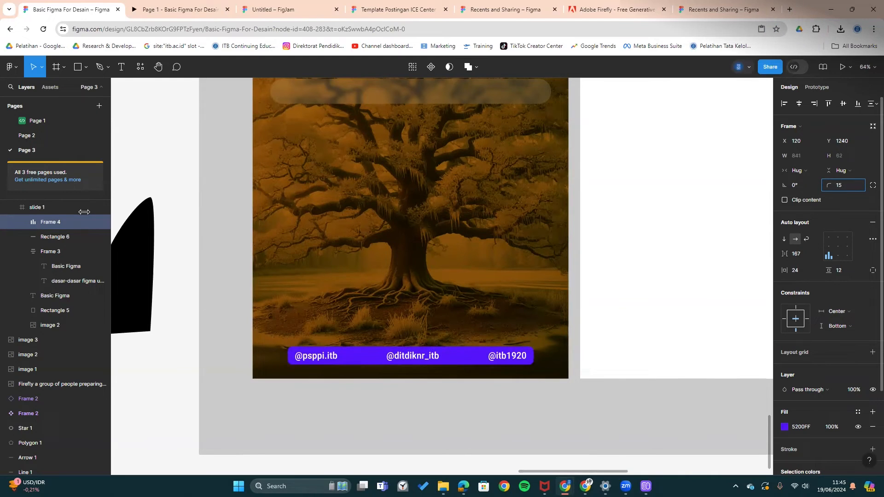
left_click(515, 446)
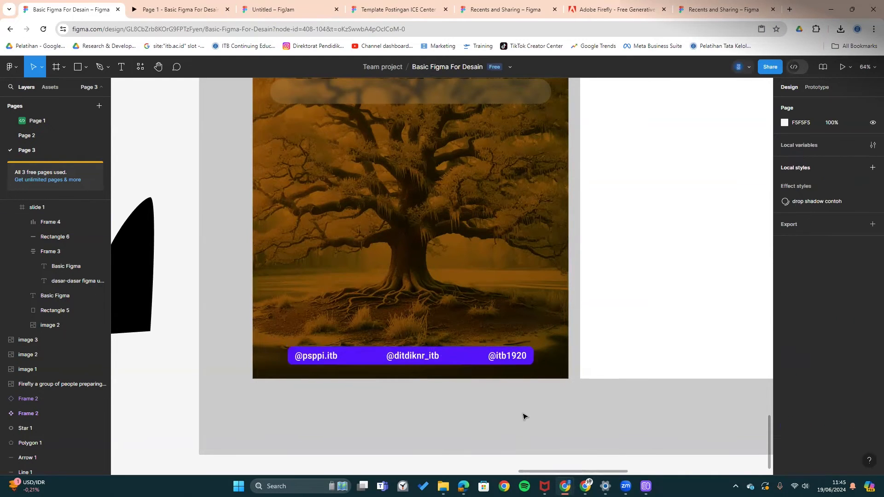
- Preview the component slide in the presentation prototype, then go back to the Basic Figma For Desain file
scroll(524, 417, "up", 3)
scroll(524, 416, "down", 5)
scroll(501, 304, "up", 4)
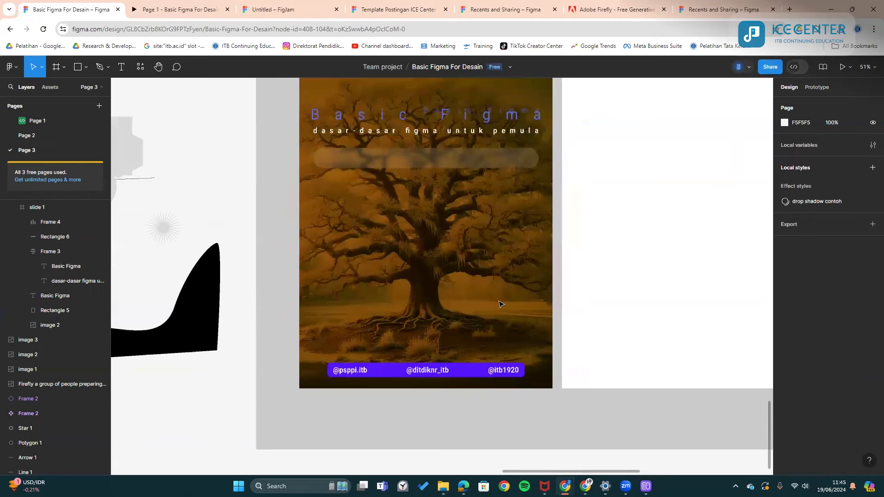
scroll(501, 304, "down", 1)
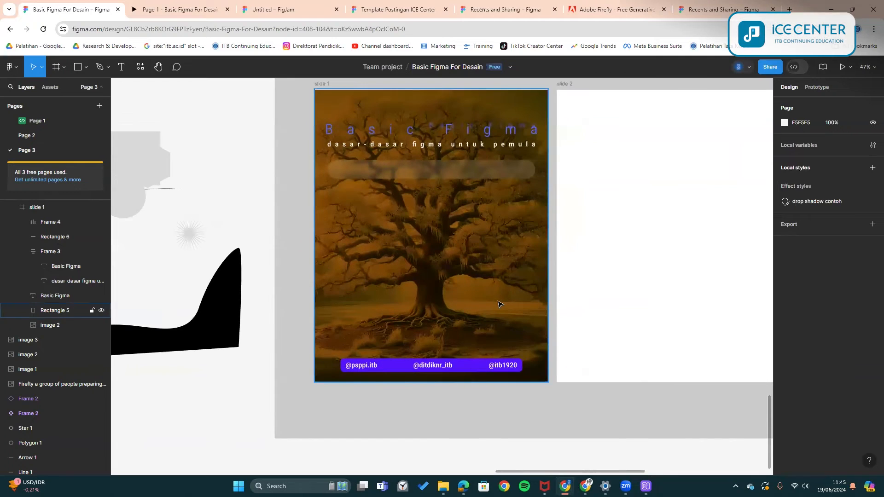
left_click(216, 6)
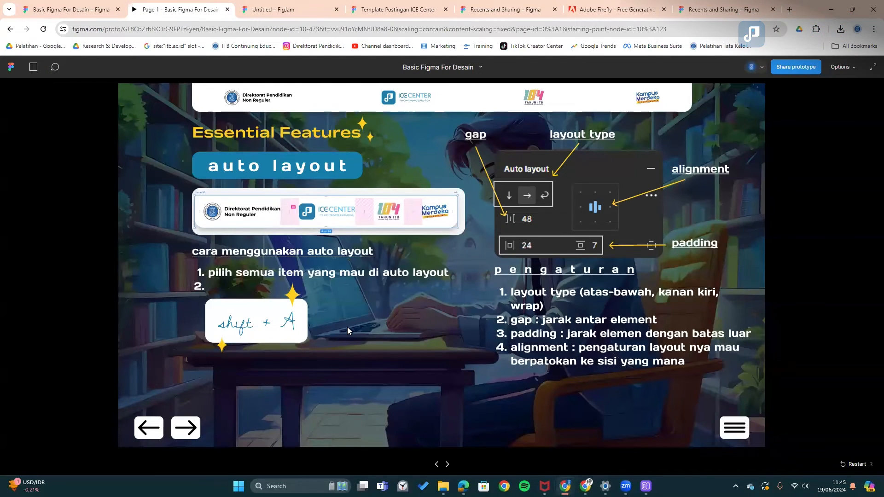
left_click(184, 428)
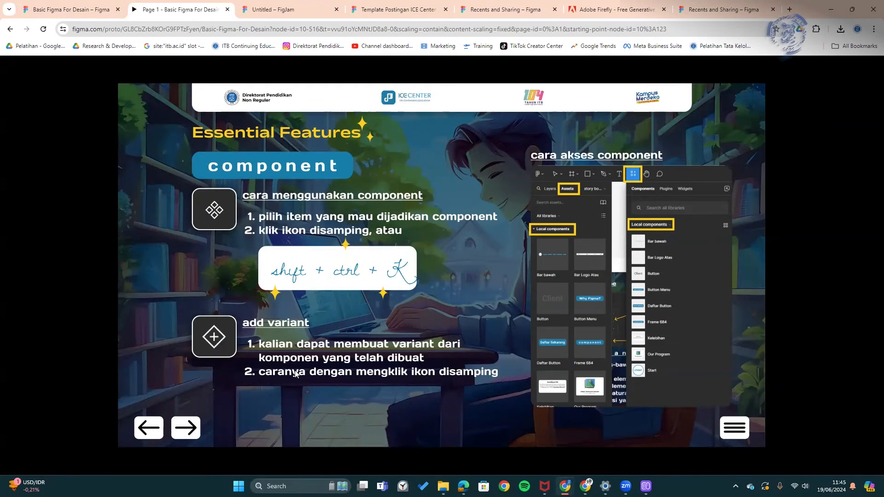
left_click(89, 4)
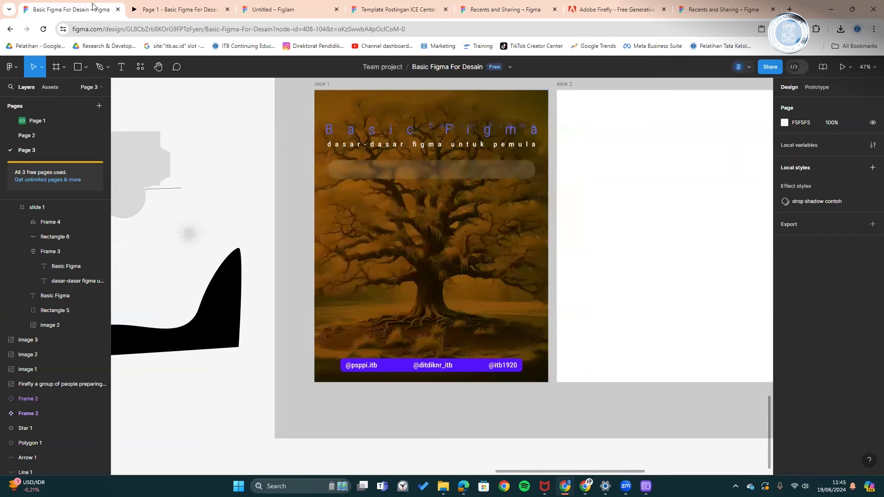
scroll(490, 359, "down", 2)
left_click_drag(491, 360, 416, 383)
left_click(429, 370)
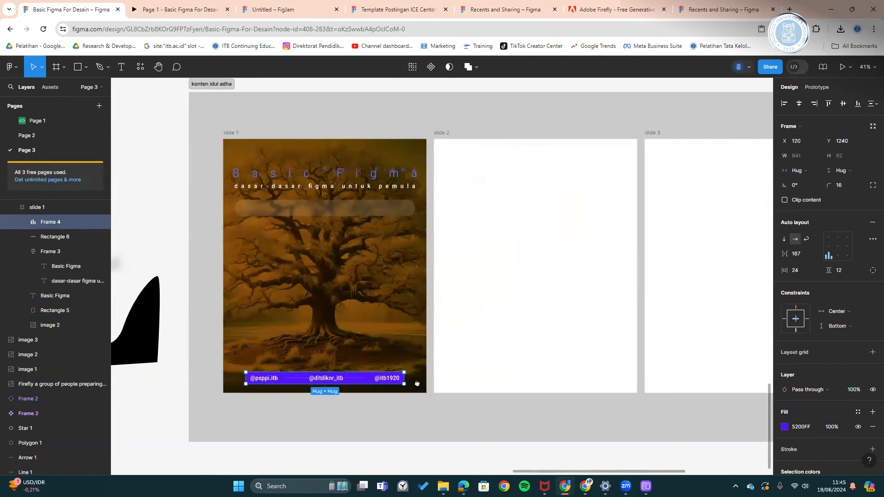
left_click(657, 296)
scroll(426, 276, "right", 6)
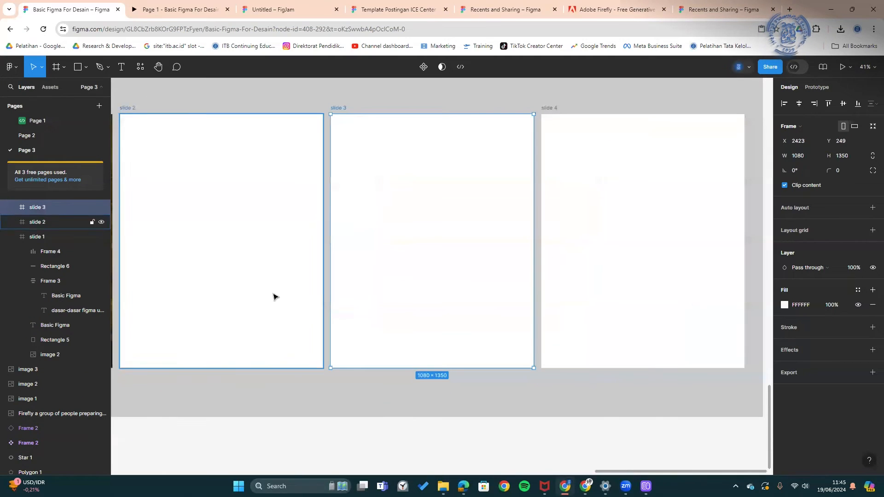
scroll(273, 296, "left", 4)
scroll(404, 355, "up", 2)
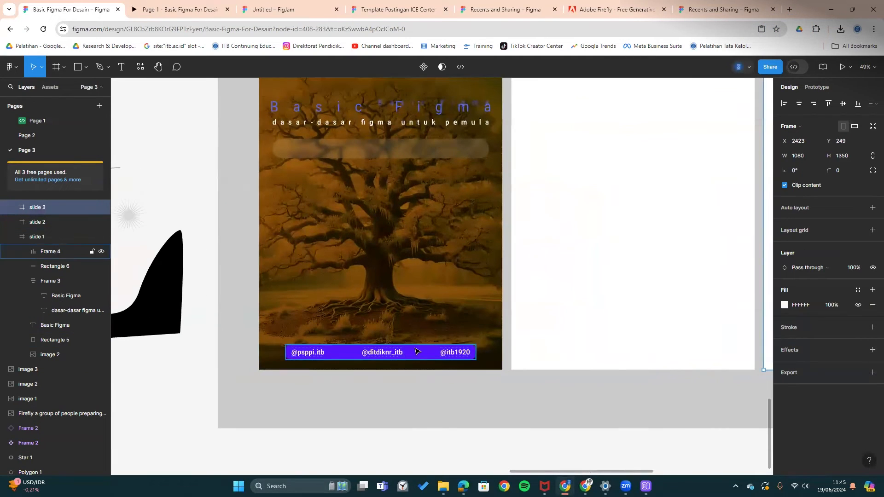
left_click(417, 352)
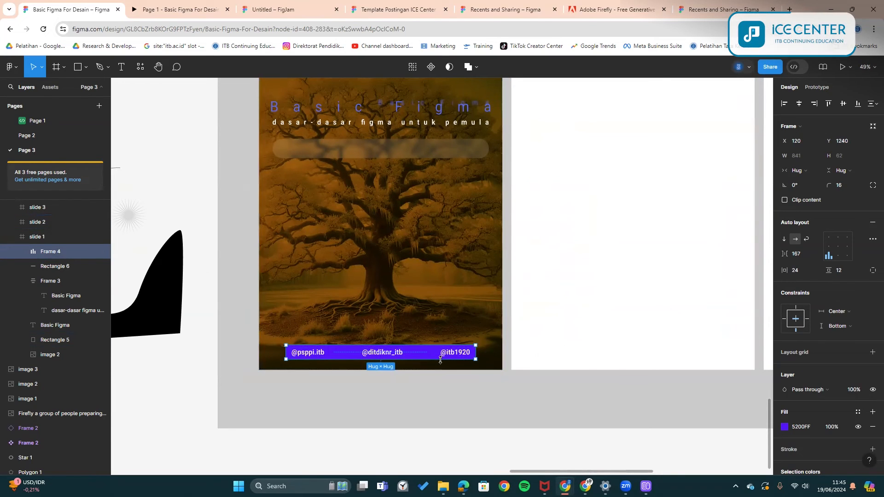
key("ctrl+v")
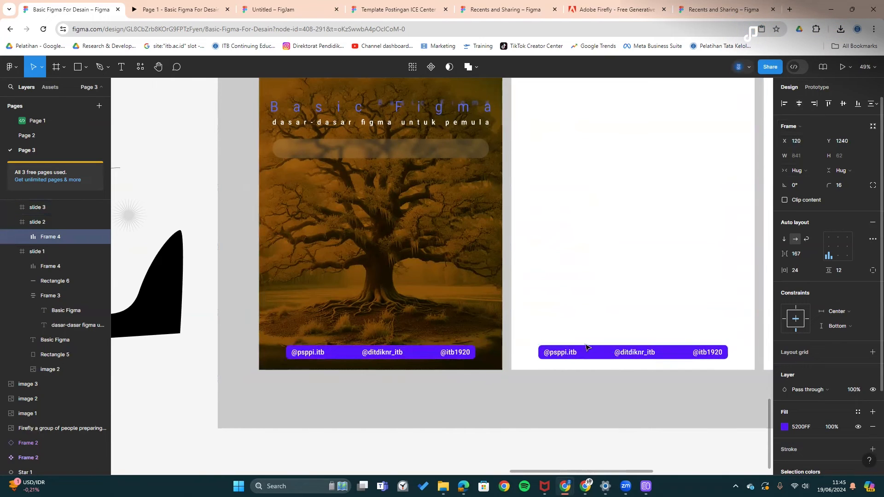
double_click(448, 354)
key("Delete")
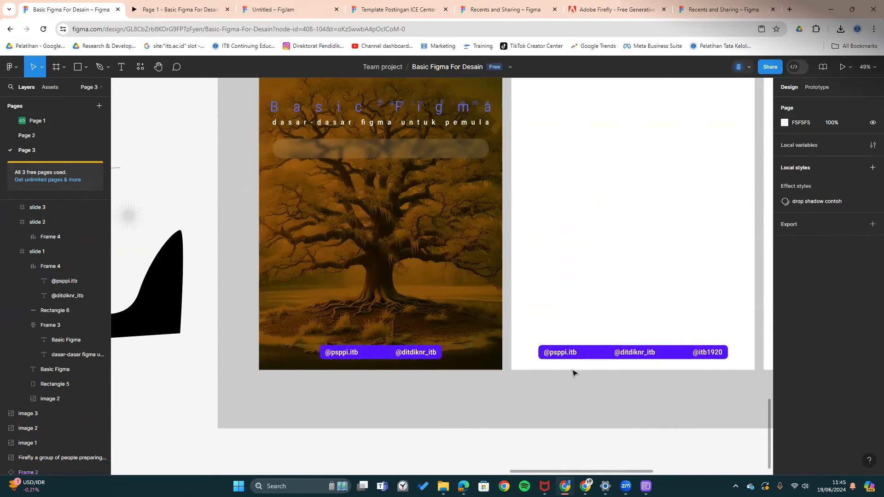
key("ctrl+z")
- Remove the slide 2 copy and move slide 1's handles bar below the slides
left_click(644, 352)
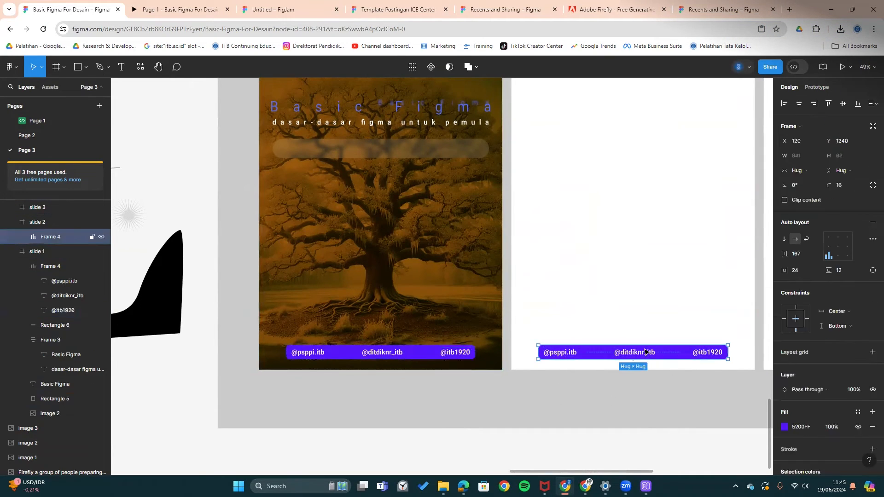
key("Delete")
left_click(453, 356)
left_click_drag(454, 355, 558, 246)
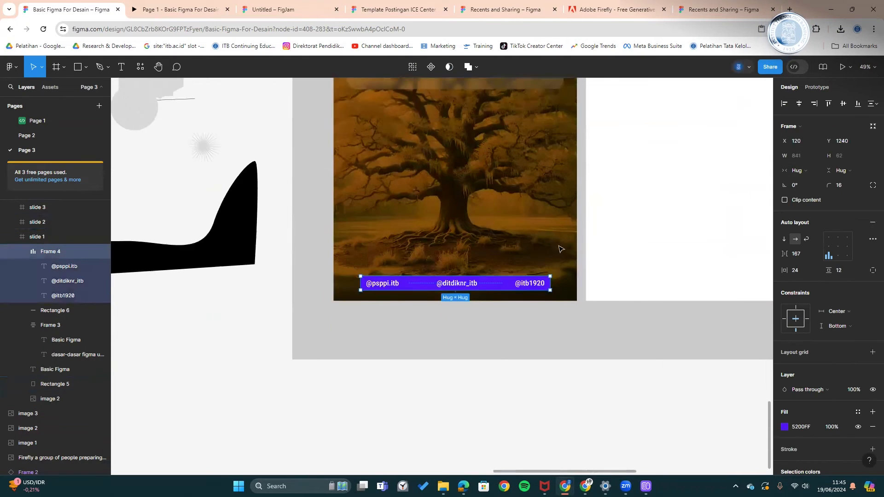
left_click_drag(413, 242, 447, 372)
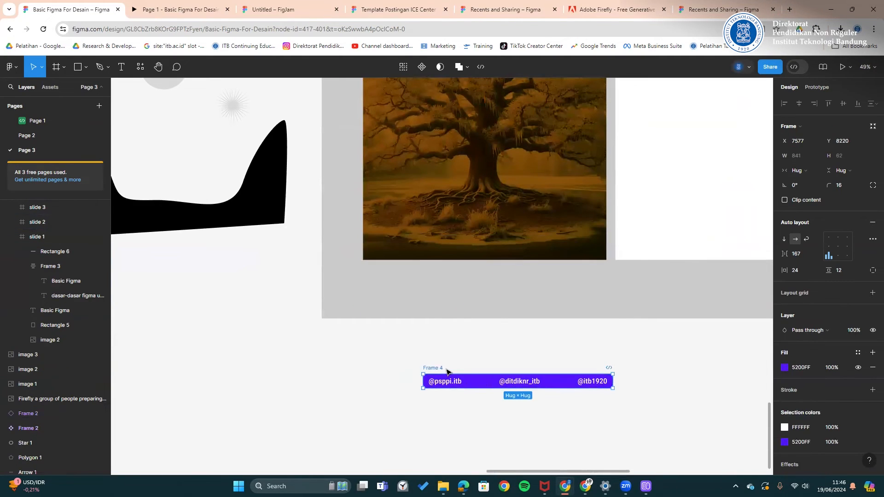
- Make the handles bar a component and place a Frame 4 instance on slide 1's tree photo
left_click(421, 68)
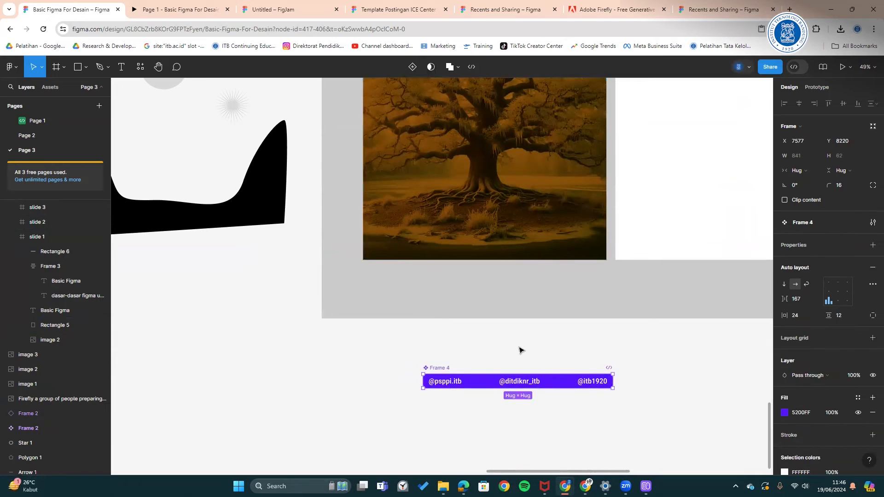
left_click(140, 67)
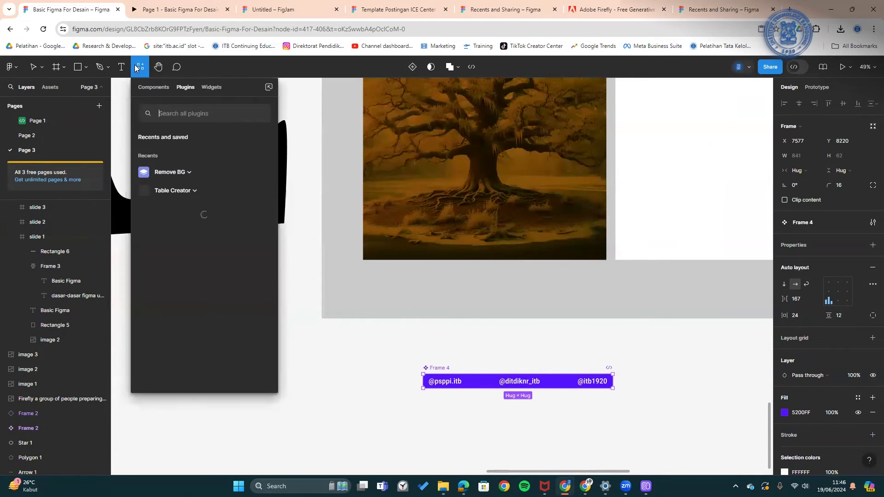
left_click(154, 88)
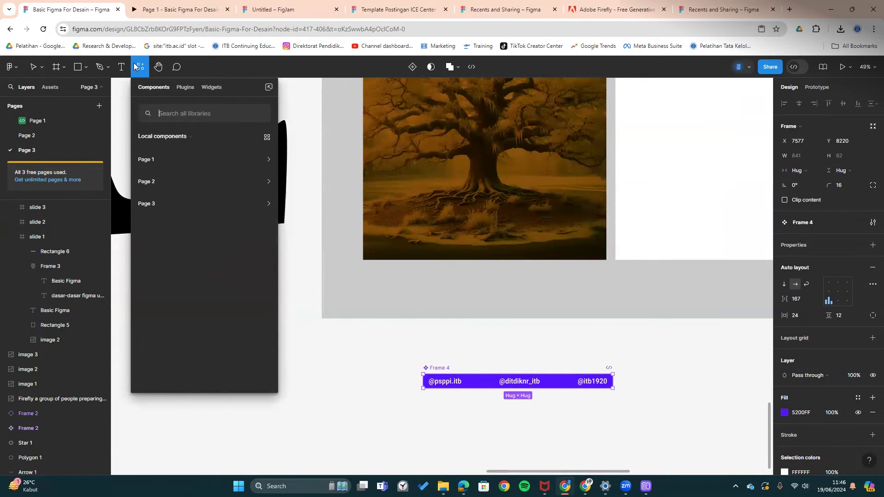
left_click(153, 205)
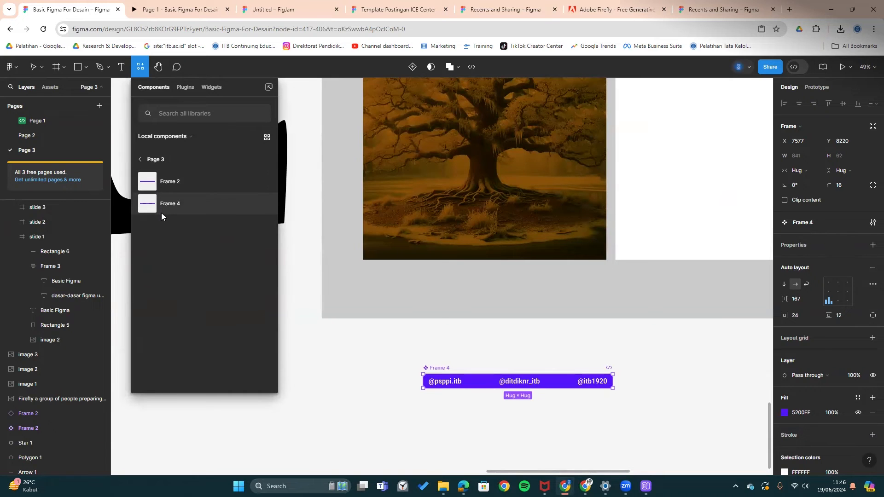
left_click_drag(168, 206, 500, 249)
double_click(438, 368)
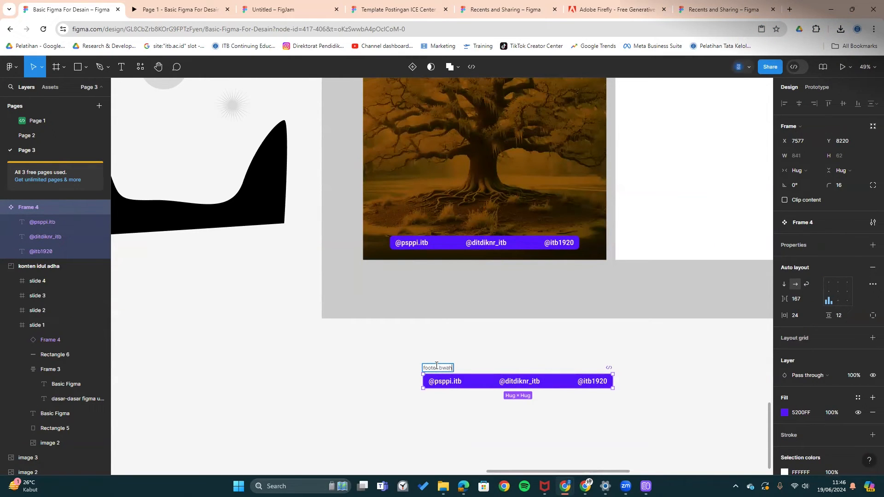
left_click(460, 345)
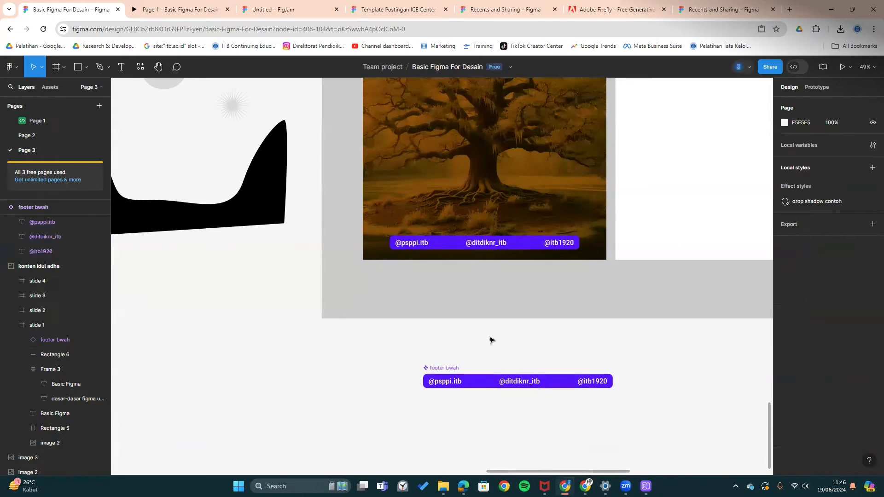
left_click(581, 382)
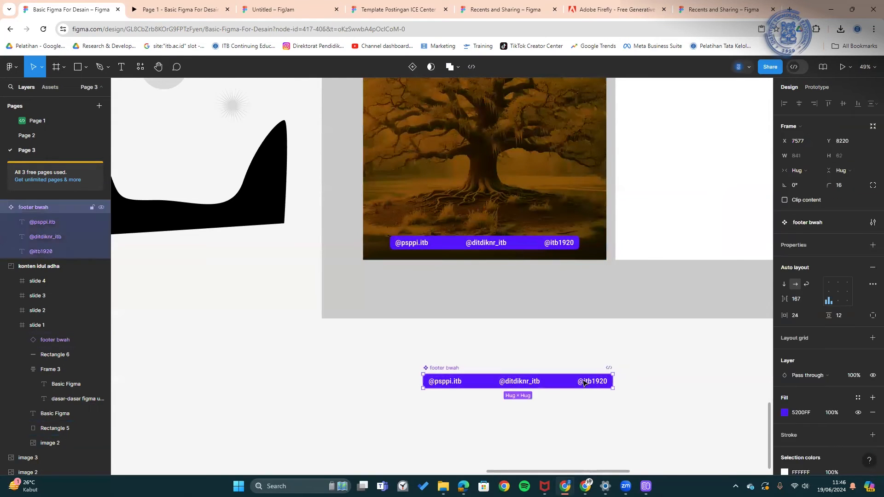
left_click(581, 382)
key("Delete")
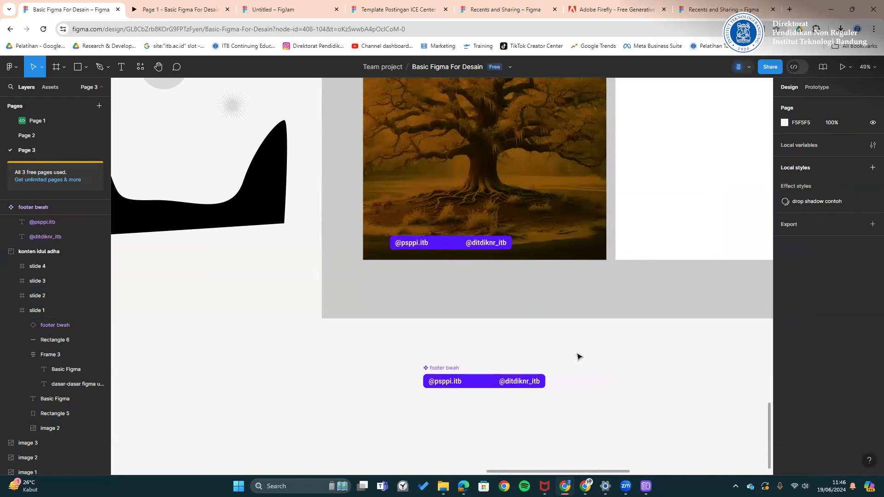
key("ctrl+z")
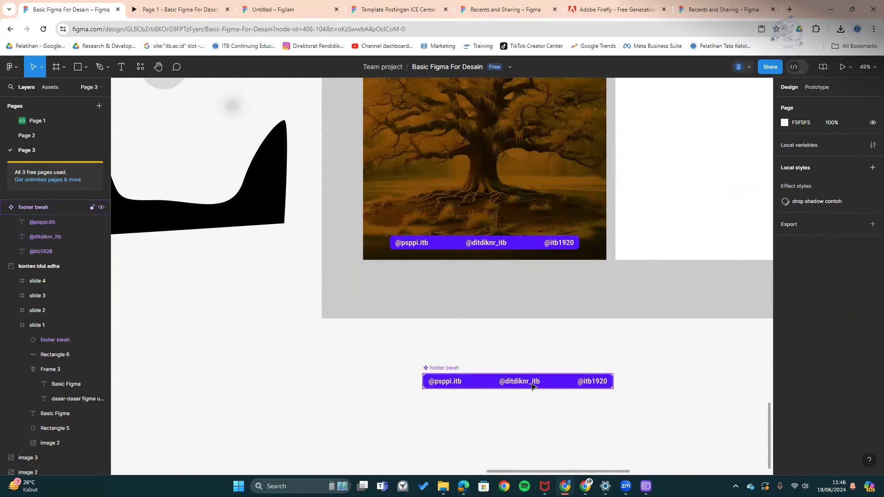
scroll(532, 385, "right", 5)
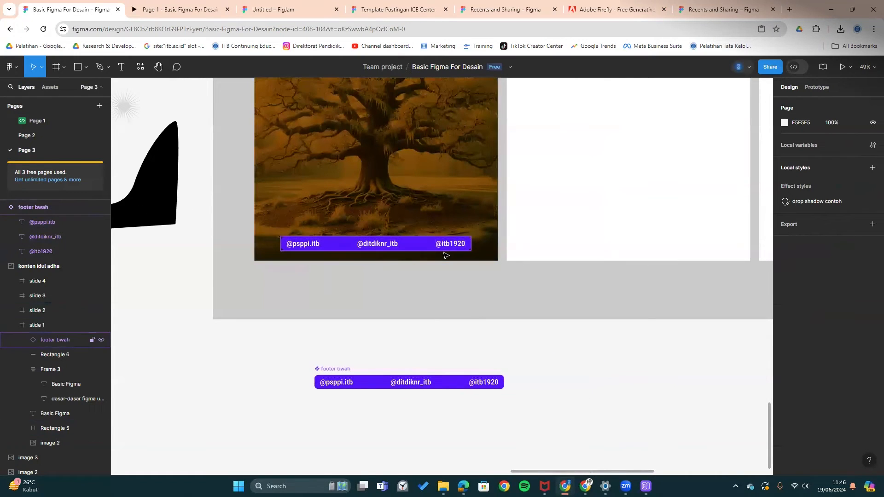
- Recolour the footer bwah main component's fill to orange FF8A00 so slide 1's bar turns orange
left_click(444, 252)
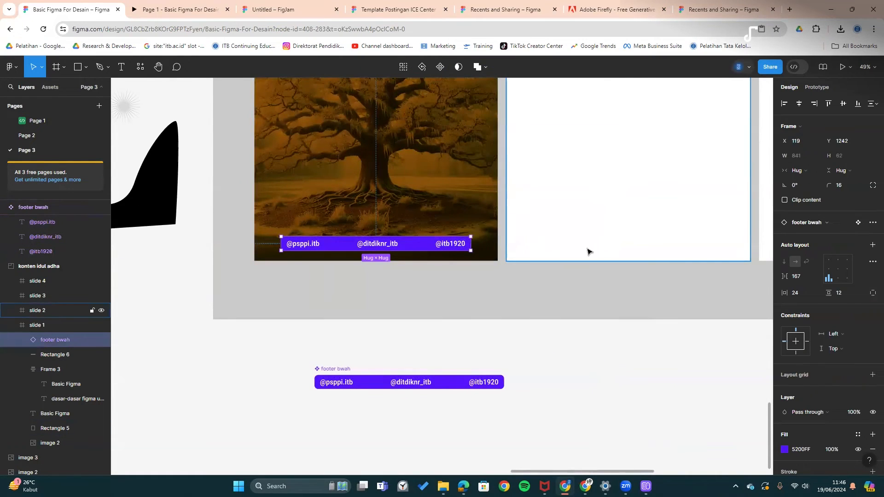
left_click(339, 371)
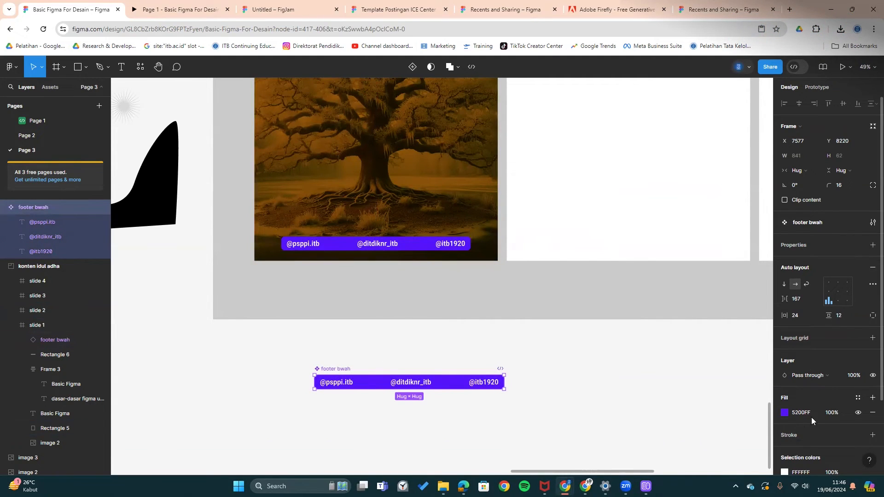
left_click(785, 414)
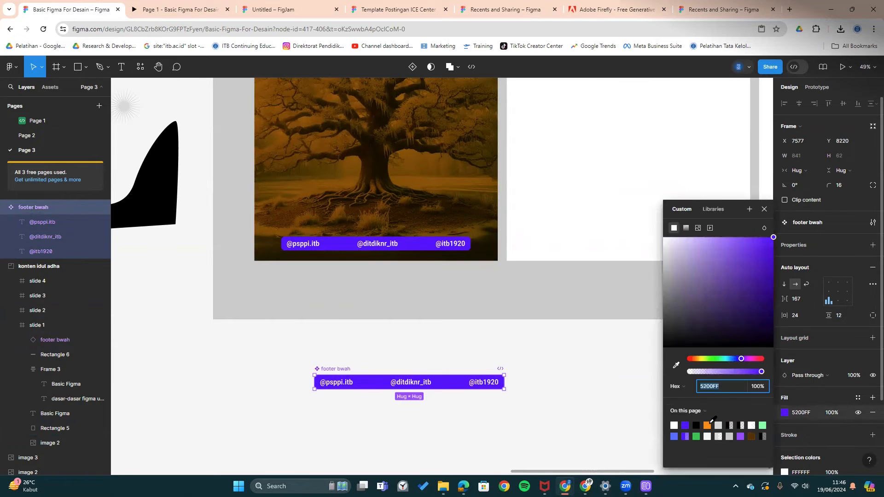
left_click(707, 424)
left_click(532, 378)
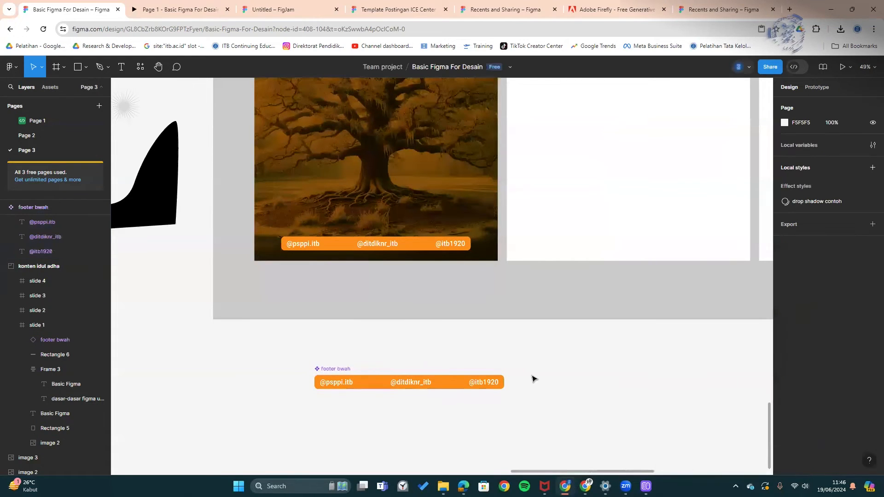
left_click_drag(407, 380, 439, 300)
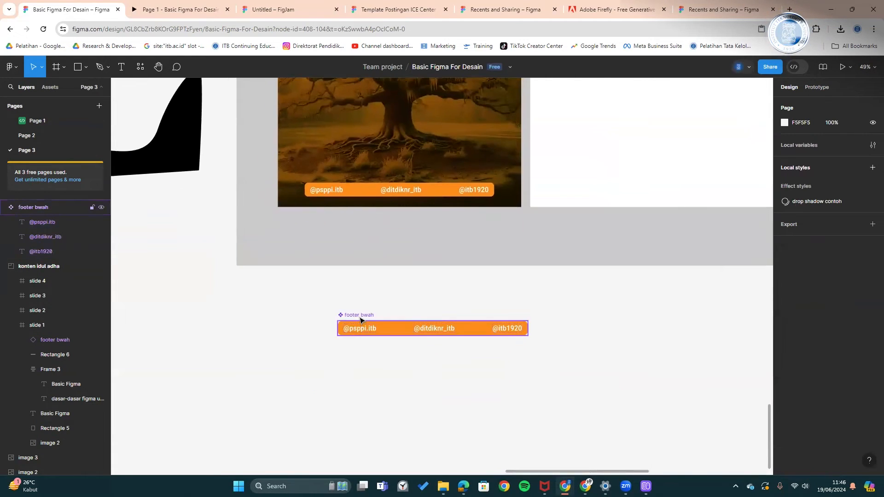
- Add a second variant to the footer bwah component and fill it purple 9747FF
left_click(435, 328)
left_click(411, 68)
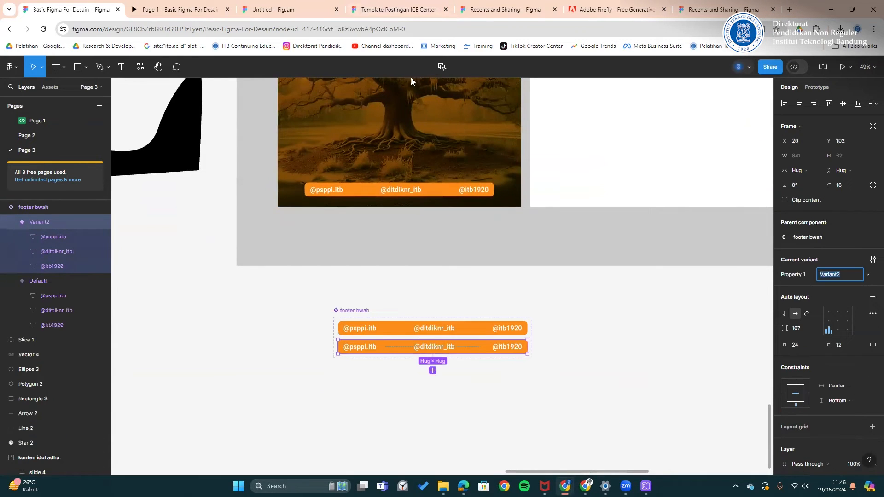
scroll(810, 367, "down", 4)
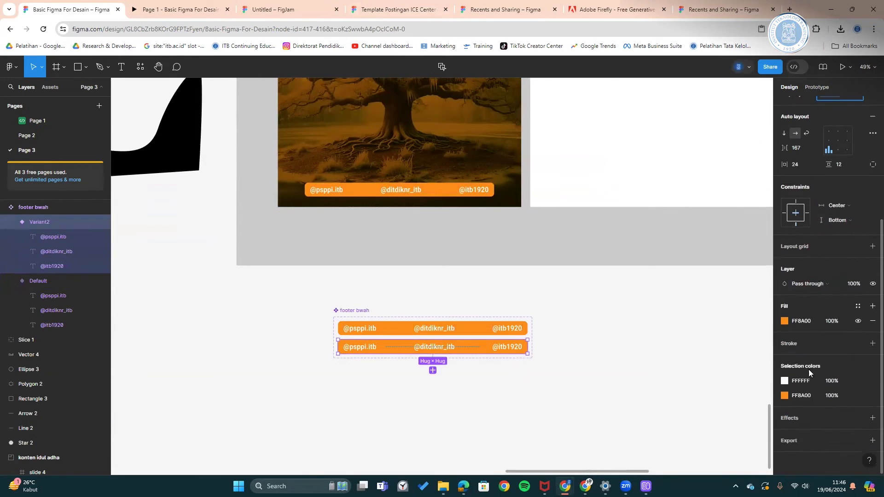
left_click(784, 321)
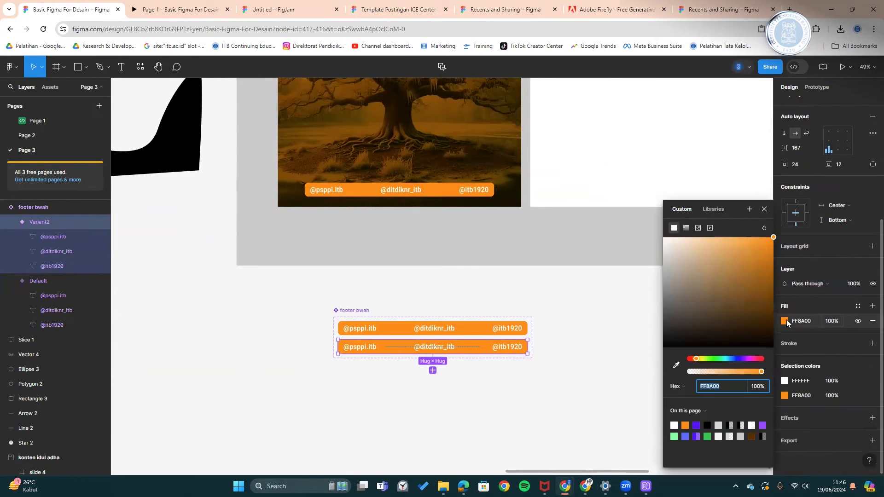
left_click(762, 424)
left_click(554, 335)
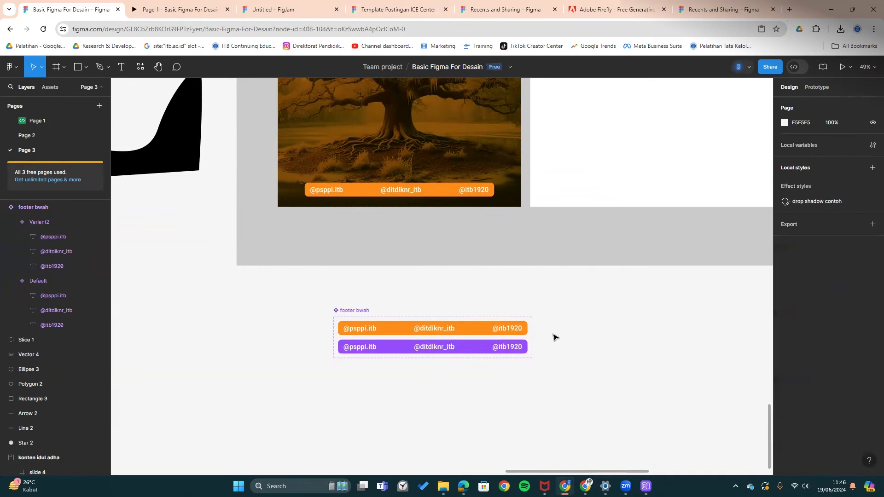
- Name the orange variant 'oren' and the purple variant 'ungu'
left_click(468, 333)
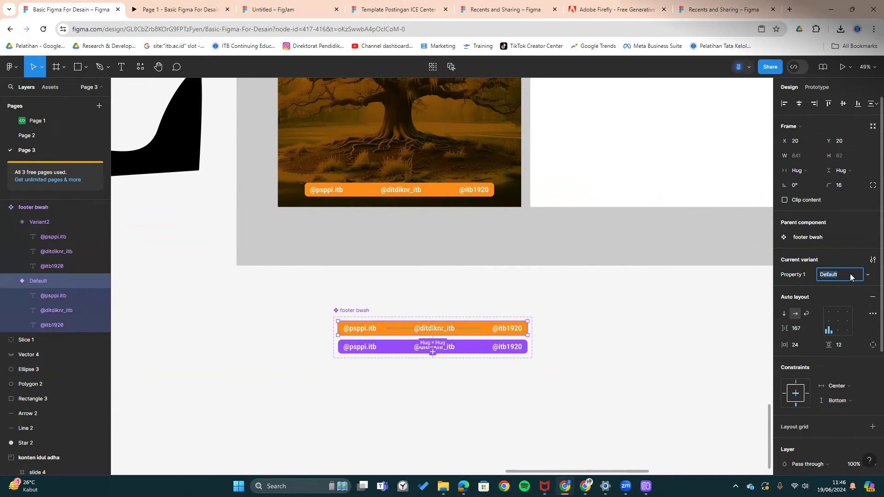
key("Return")
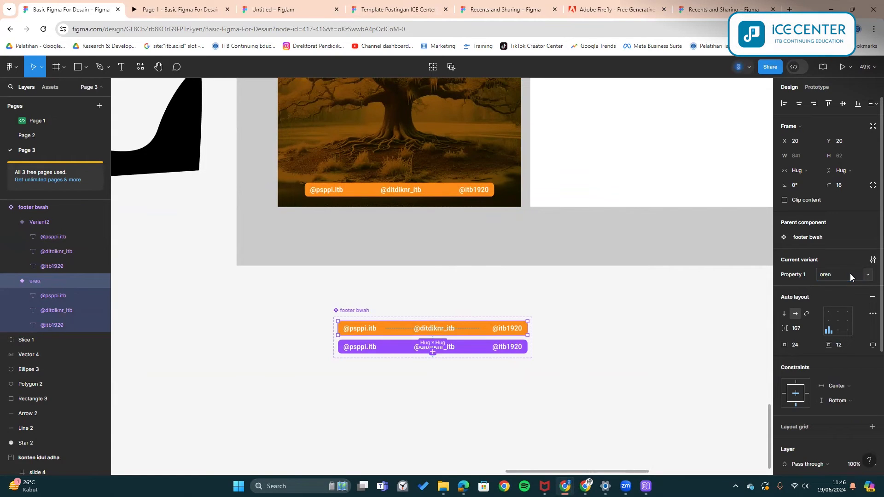
left_click(477, 350)
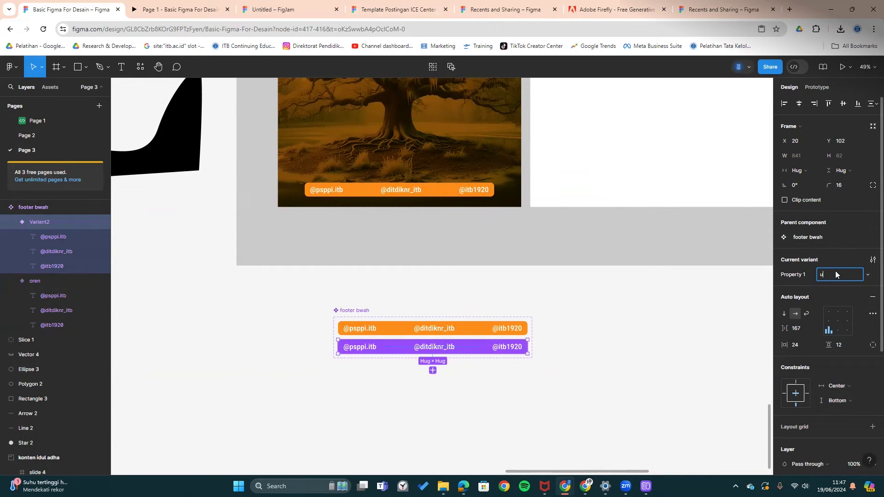
left_click(612, 318)
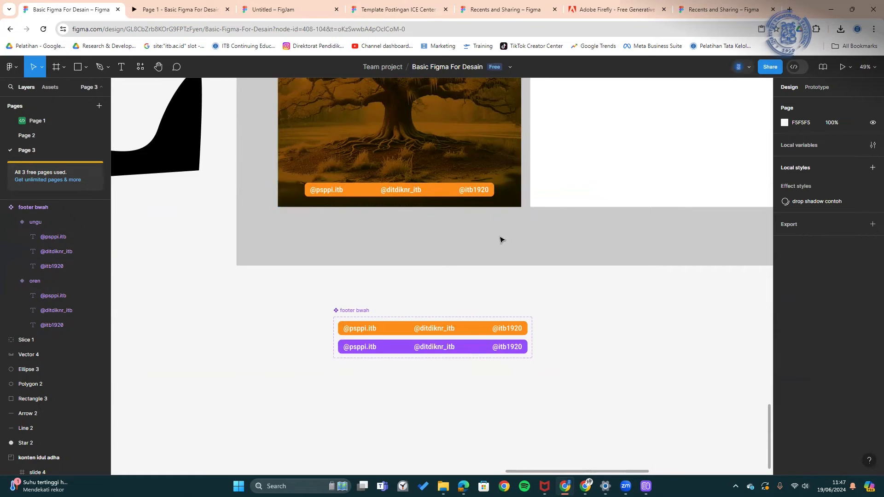
scroll(499, 230, "up", 2)
scroll(476, 272, "up", 5)
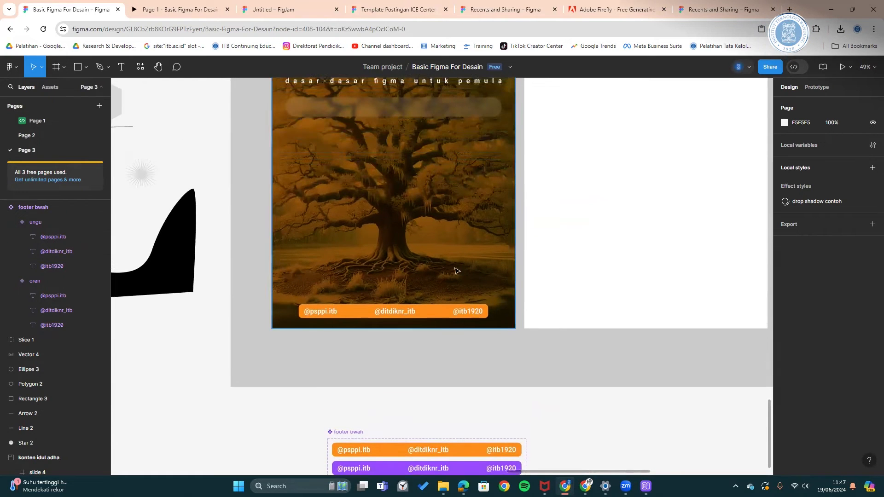
- Switch slide 1's footer instance to the purple ungu variant
scroll(391, 230, "down", 2)
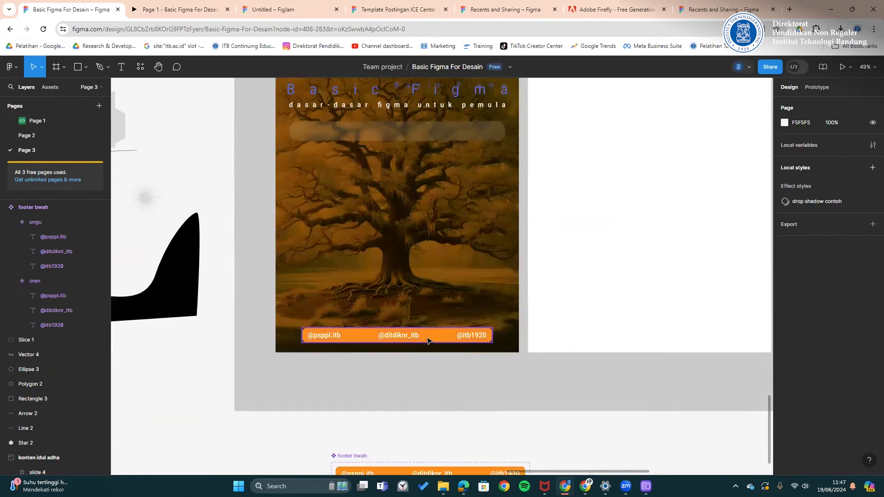
left_click(425, 341)
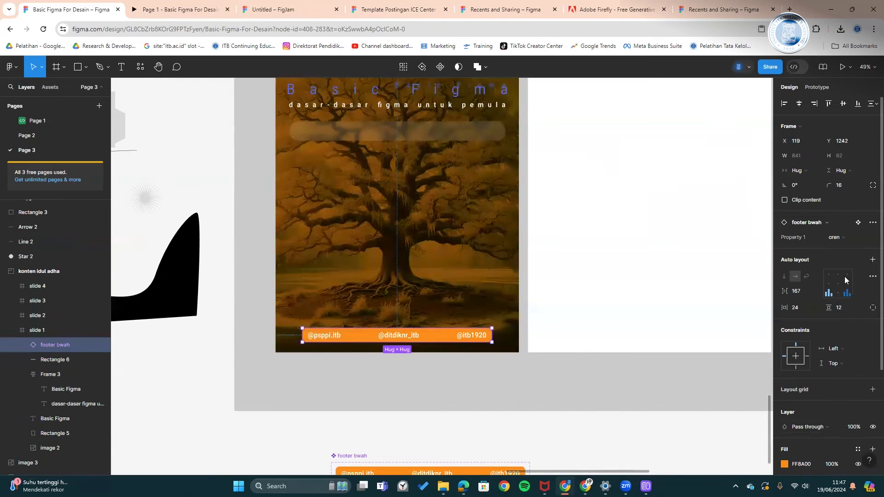
left_click(844, 237)
left_click(843, 248)
left_click(574, 385)
- Switch slide 1's footer back to the orange oren variant
left_click(435, 339)
left_click(835, 238)
left_click(841, 222)
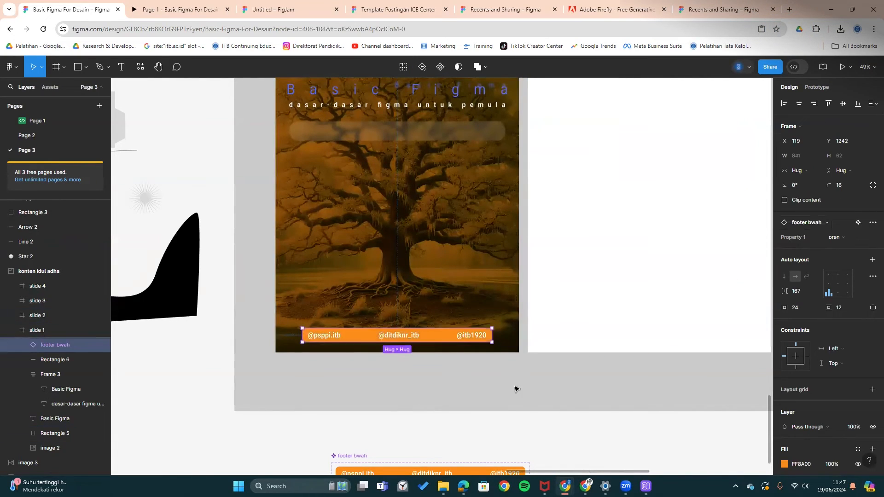
left_click(515, 389)
scroll(511, 391, "down", 3)
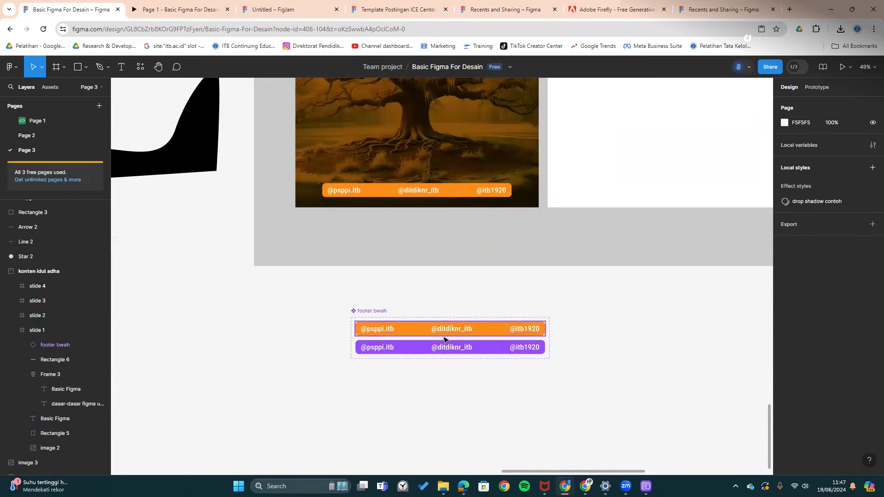
left_click(444, 348)
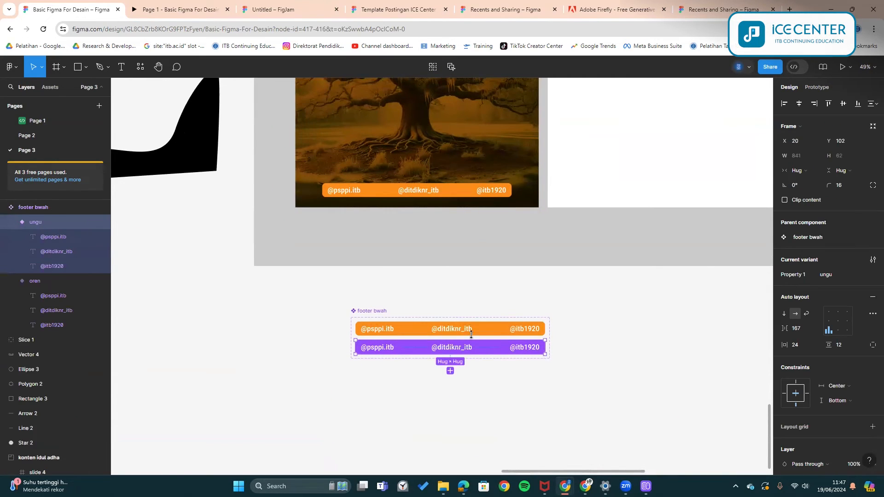
key("ctrl+d")
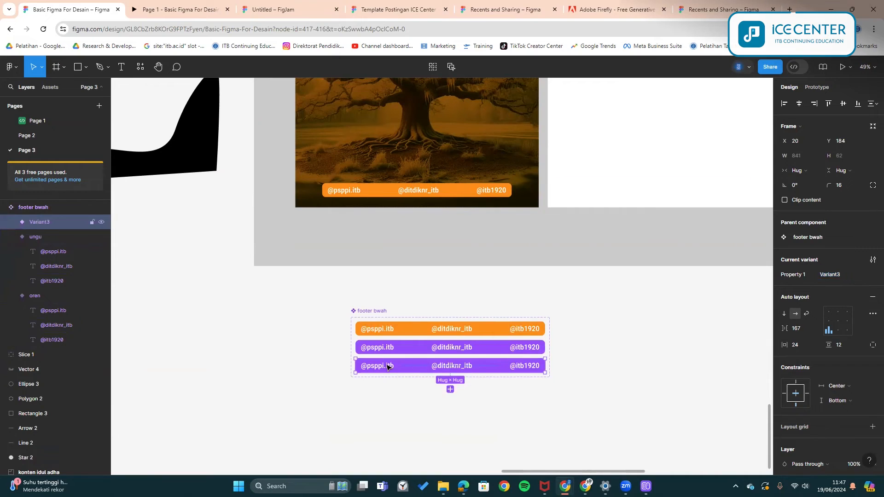
left_click(388, 366)
key("Delete")
left_click(444, 367)
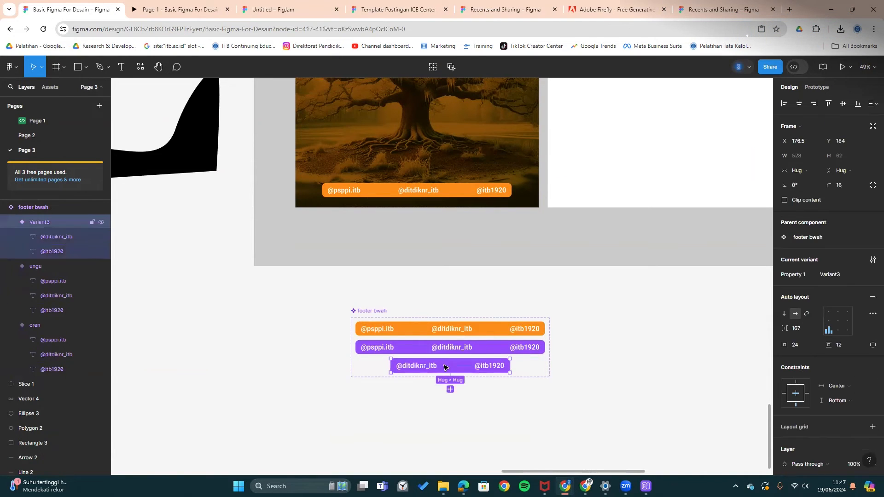
left_click(843, 275)
type("no psppi")
key("Return")
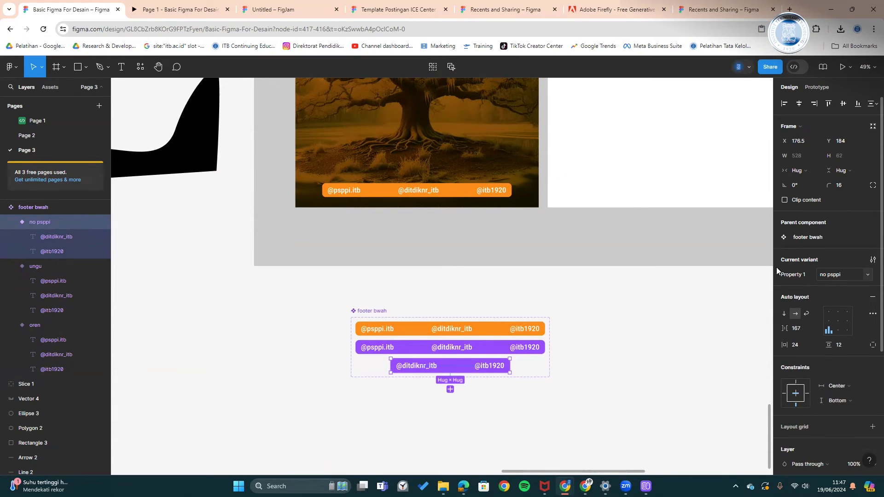
- Set slide 1's footer instance to the no psppi variant
left_click(453, 192)
left_click(857, 238)
left_click(814, 259)
left_click(655, 314)
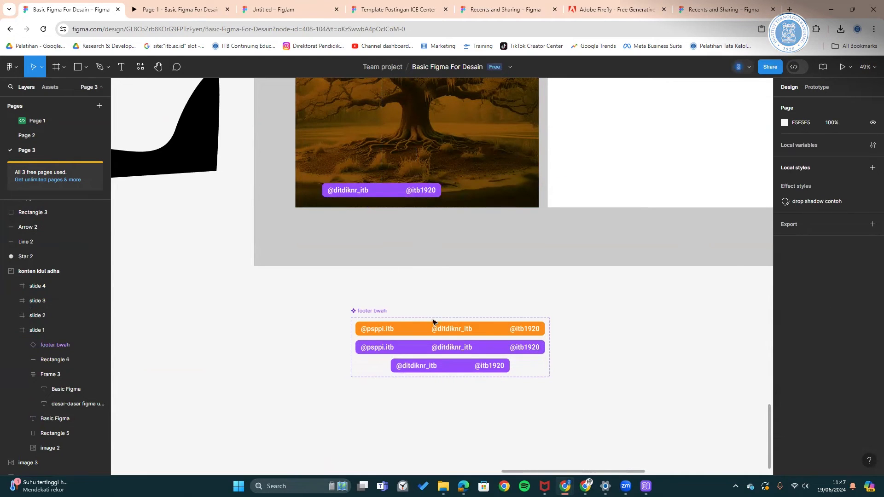
- Add another variant below no psppi, fill it orange, and name it 'no p oren'
left_click(484, 365)
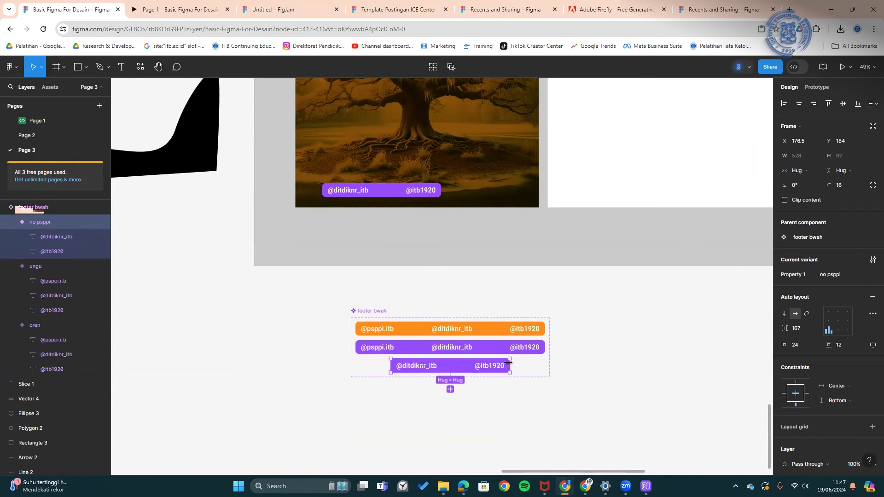
left_click(450, 389)
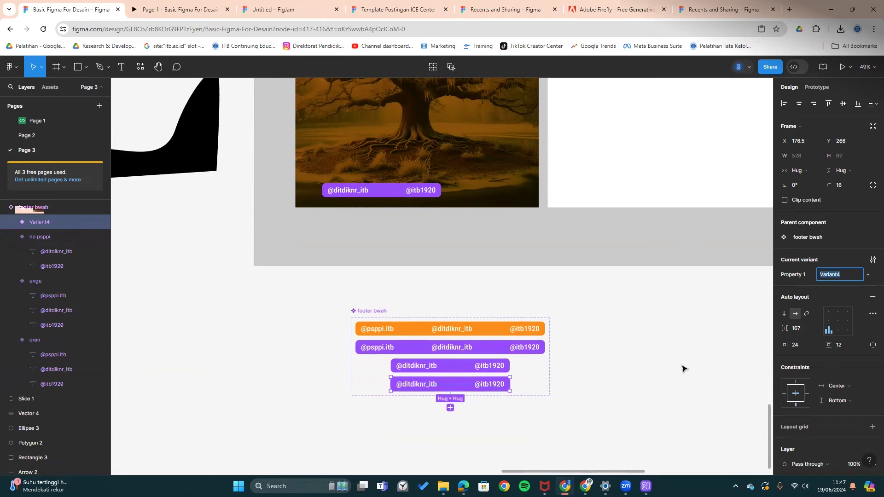
scroll(800, 362, "down", 4)
left_click(784, 320)
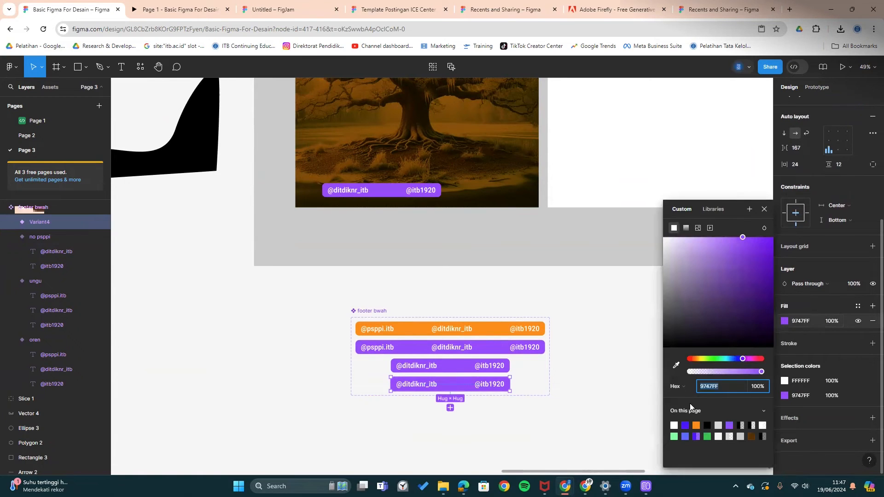
left_click(695, 423)
left_click(594, 370)
left_click(474, 383)
left_click(833, 275)
type("no p oren")
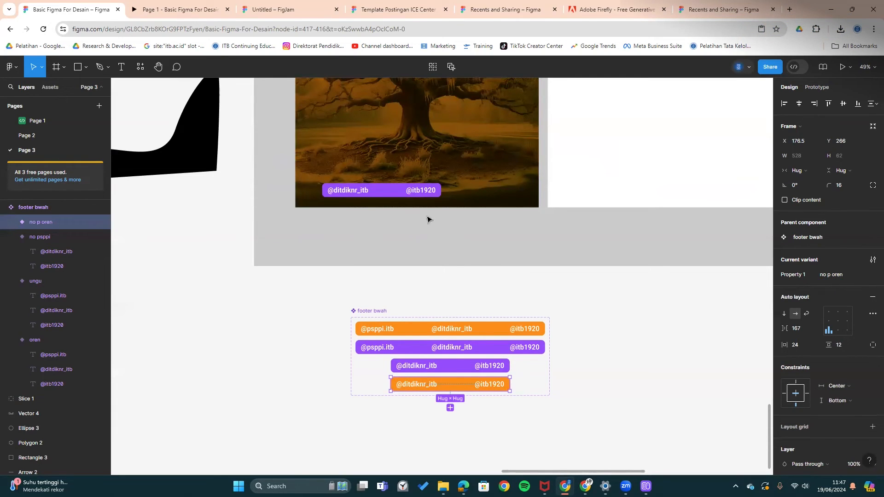
- Set slide 1's footer instance to the no p oren variant
left_click(428, 191)
left_click(829, 243)
left_click(836, 250)
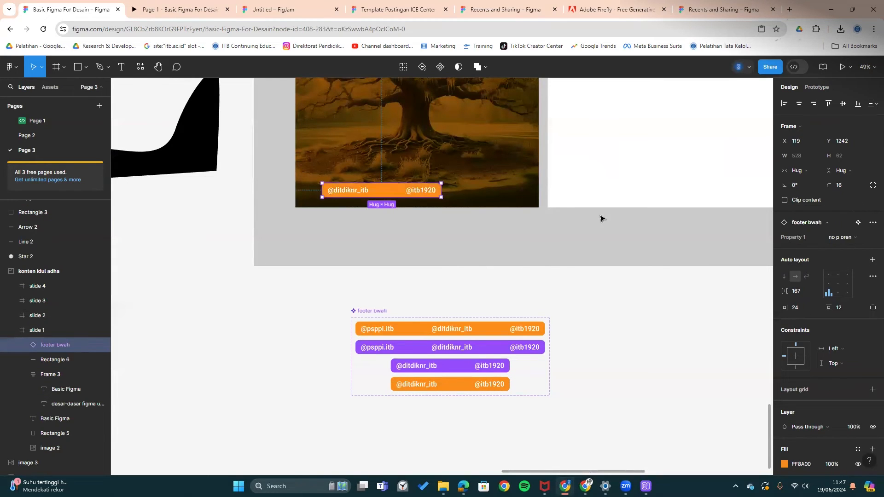
left_click(610, 295)
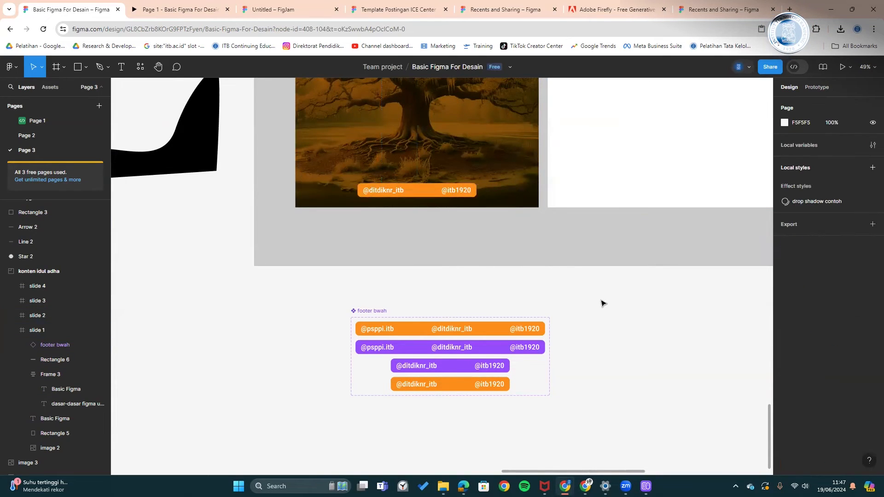
- Show Page 3's local components, footer bwah and Frame 2, in the Assets panel
scroll(603, 300, "up", 1)
scroll(575, 345, "up", 5)
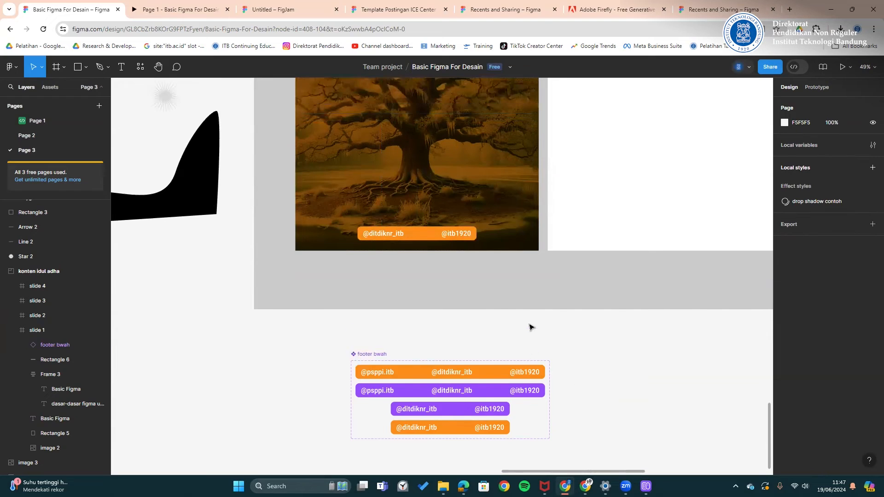
scroll(464, 282, "up", 1)
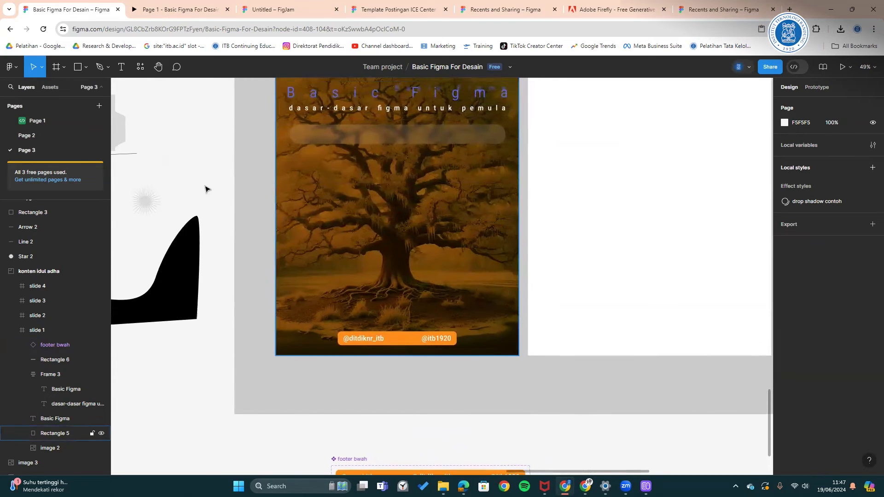
left_click(50, 87)
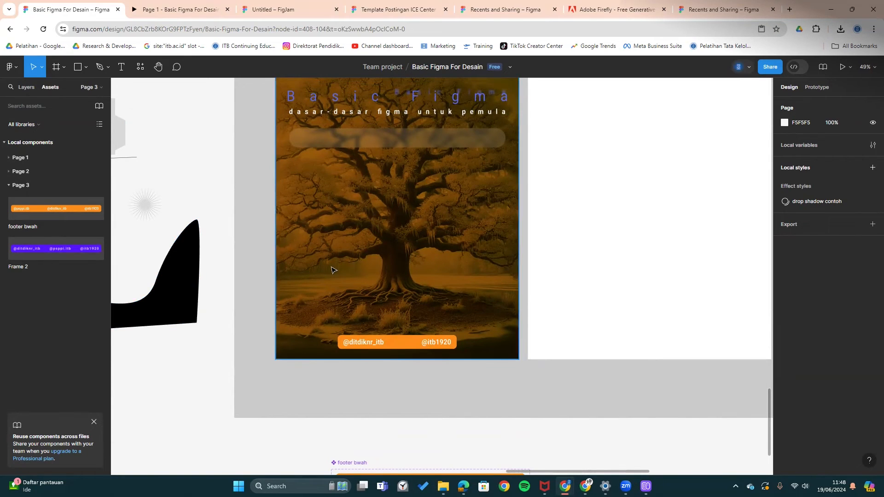
scroll(331, 269, "up", 1)
scroll(406, 271, "down", 1)
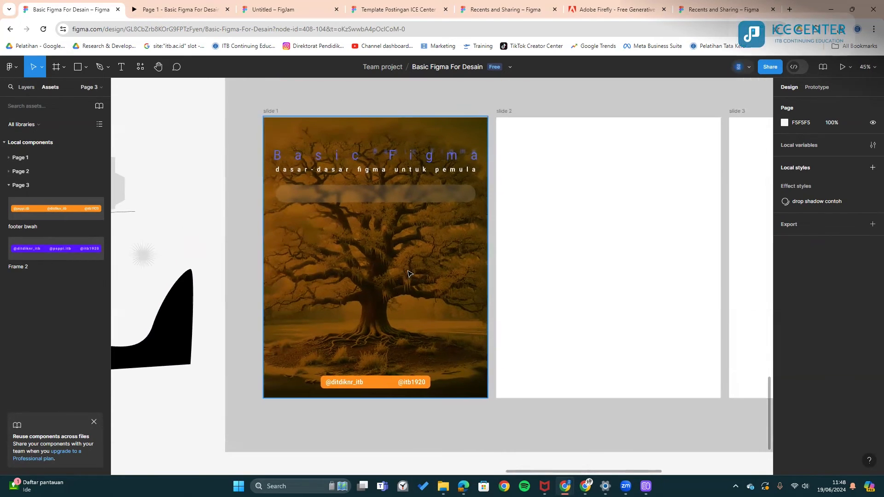
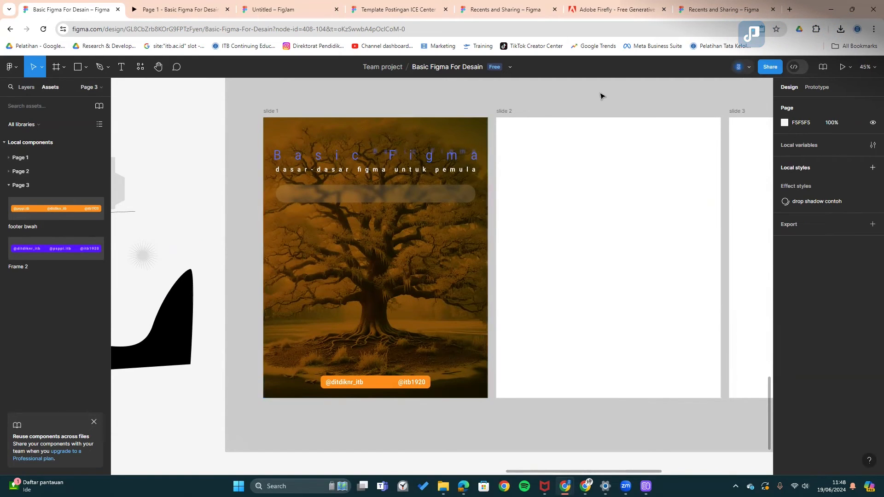
- Preview the cropping and masking image slide, then open the Downloads folder beside Figma
left_click(169, 11)
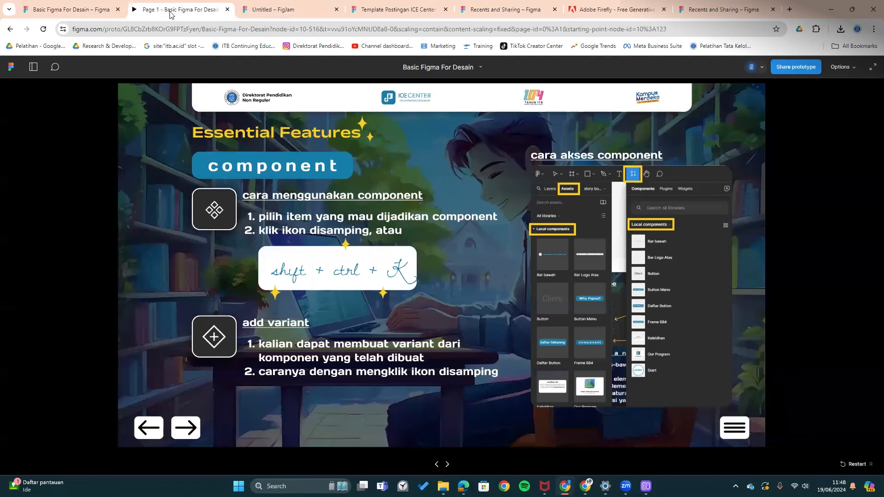
left_click(174, 428)
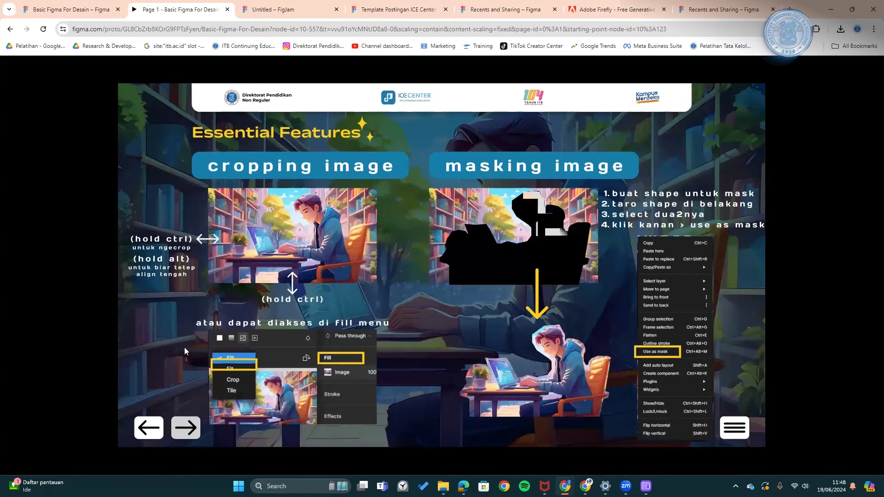
left_click(76, 9)
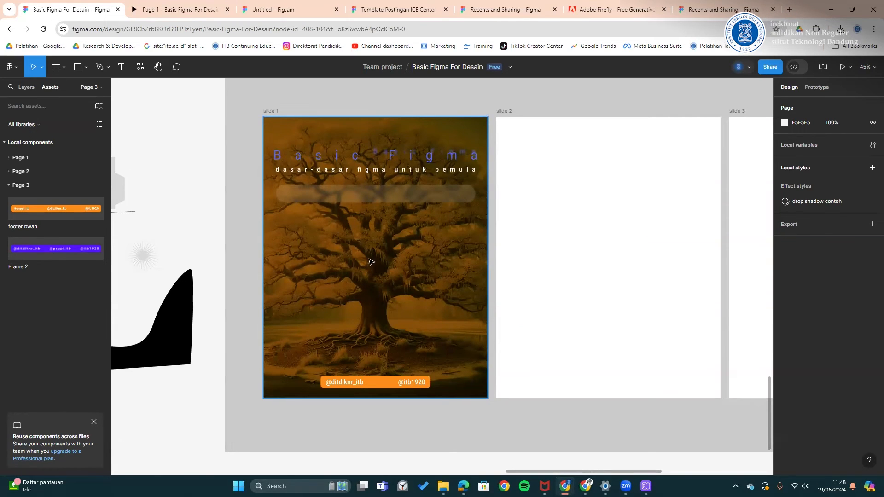
left_click(443, 486)
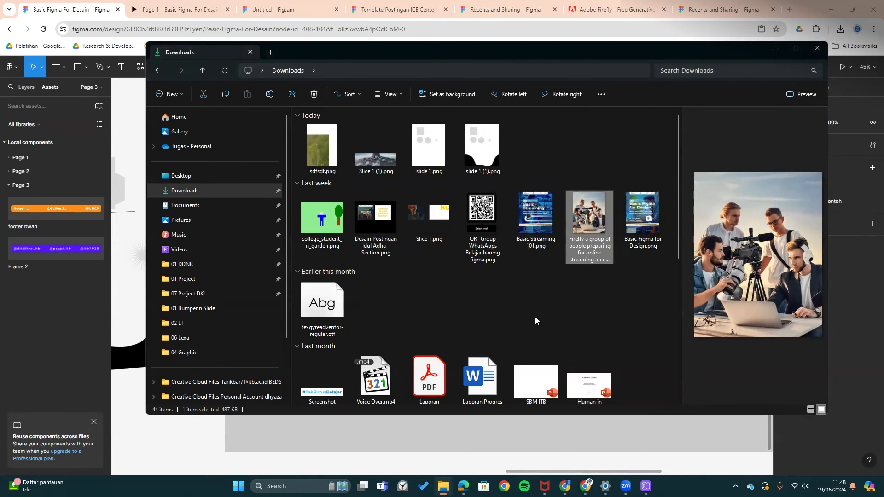
- Drag the Firefly film-crew photo from Downloads onto the Figma canvas
scroll(535, 316, "down", 5)
scroll(535, 256, "down", 2)
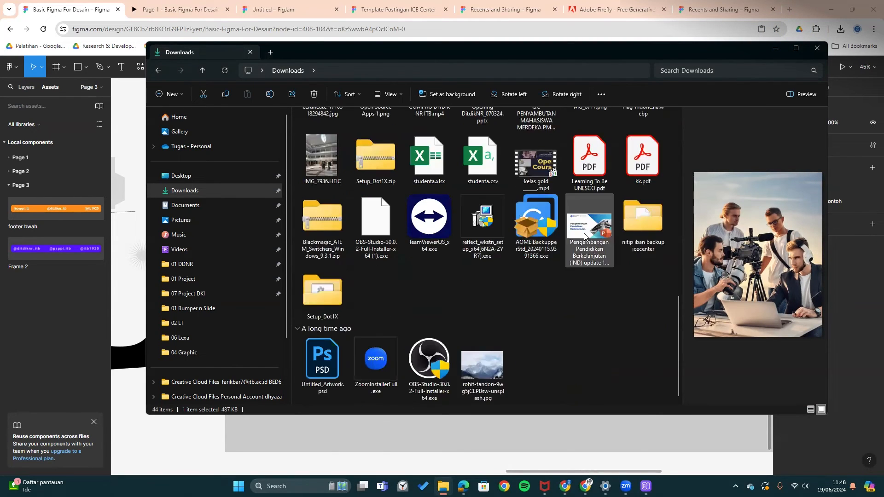
scroll(531, 257, "up", 7)
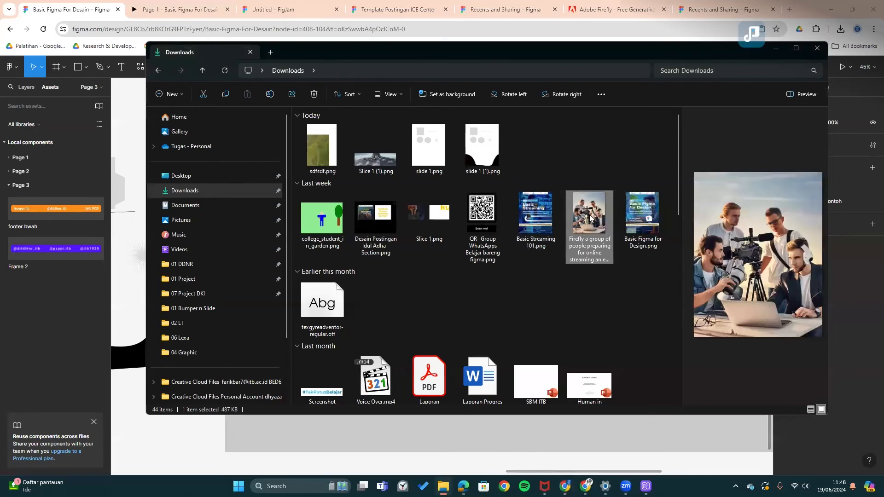
left_click_drag(581, 241, 377, 309)
- Shrink the Firefly photo onto the tree slide and crop its left and top edges to 451×768
left_click_drag(562, 341, 679, 365)
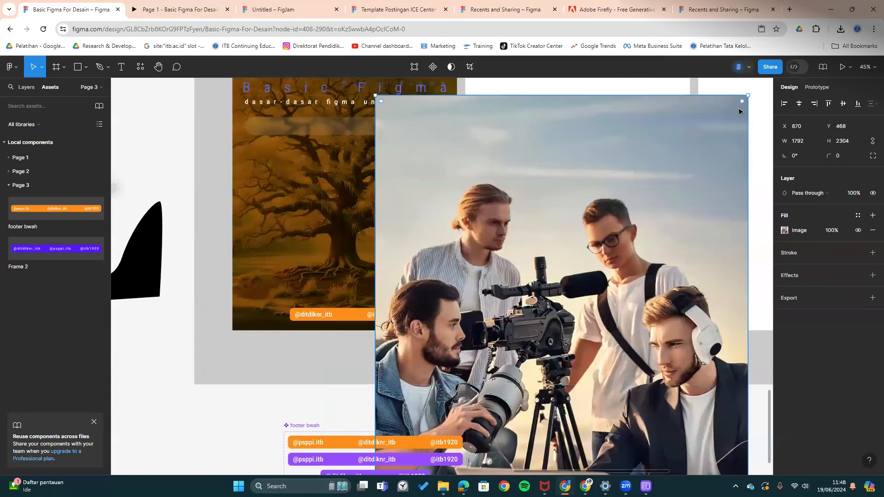
left_click_drag(745, 95, 403, 99)
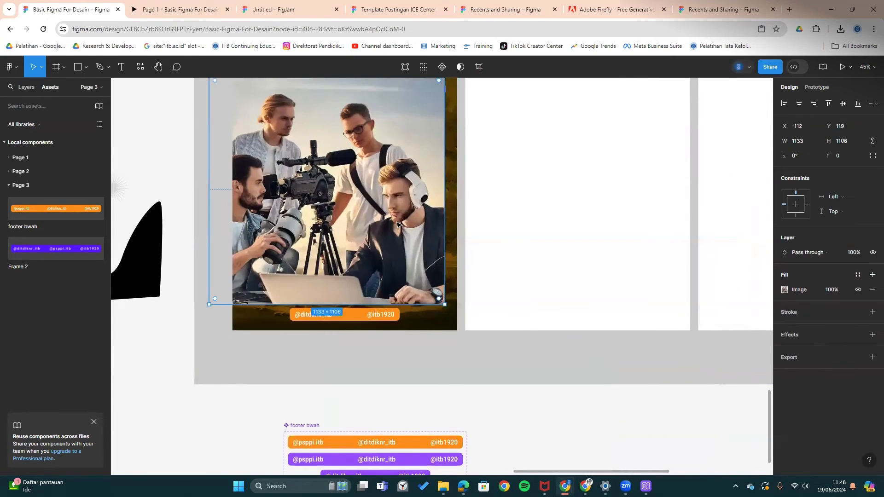
scroll(399, 210, "up", 5)
scroll(399, 211, "down", 5)
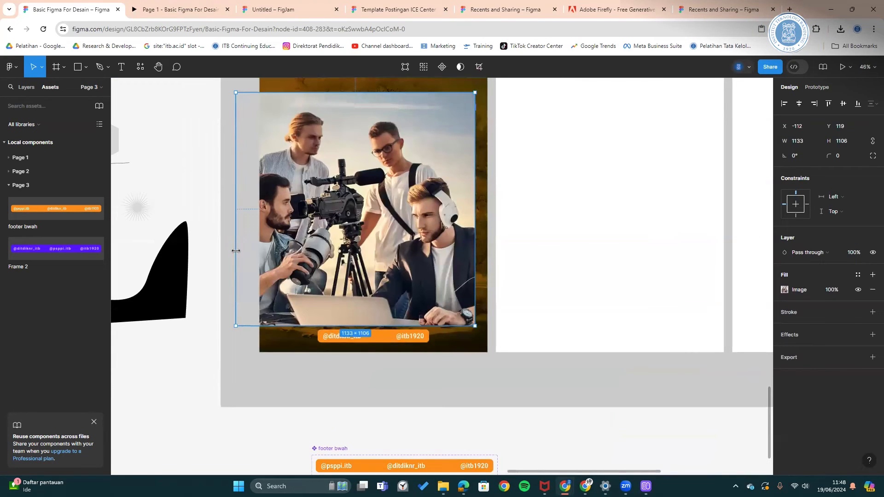
left_click_drag(236, 251, 380, 243)
left_click_drag(453, 92, 453, 163)
- Check the cropped photo's image fill scaling mode, then reselect the photo
left_click(489, 180)
scroll(486, 174, "up", 1)
left_click(463, 201)
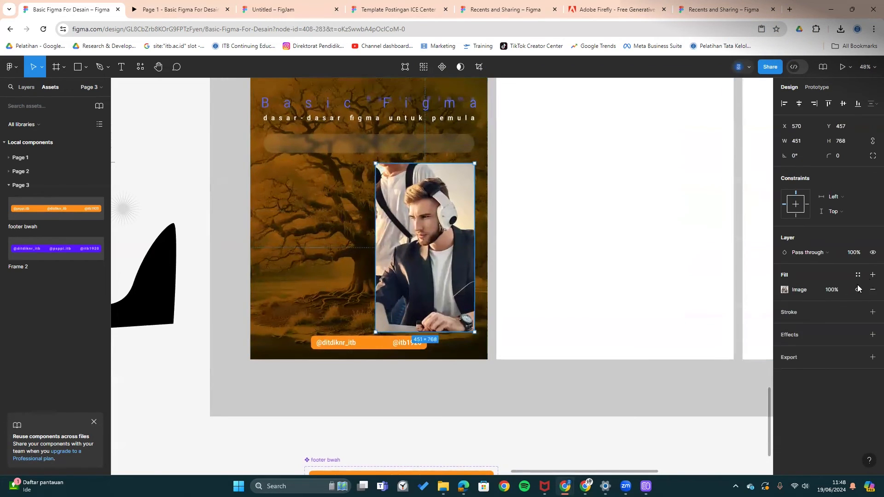
left_click(785, 290)
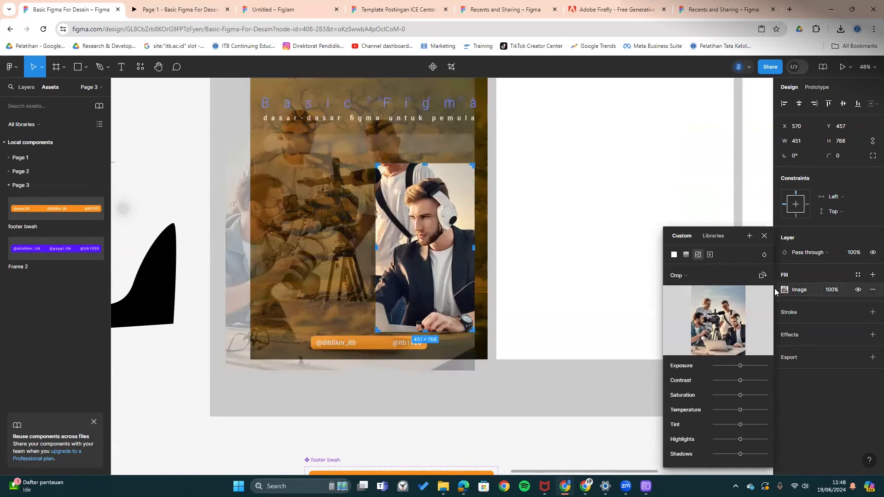
left_click(673, 276)
left_click(511, 393)
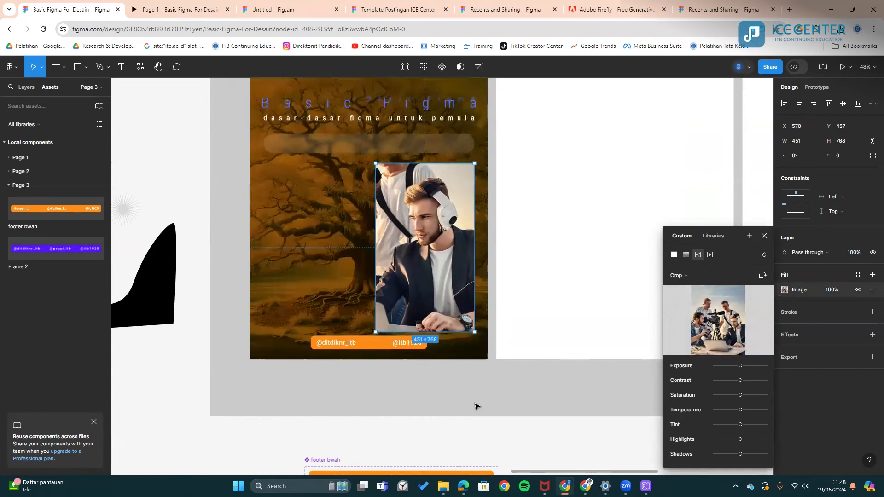
left_click(476, 405)
left_click(449, 286)
scroll(429, 260, "up", 3)
scroll(429, 259, "up", 1)
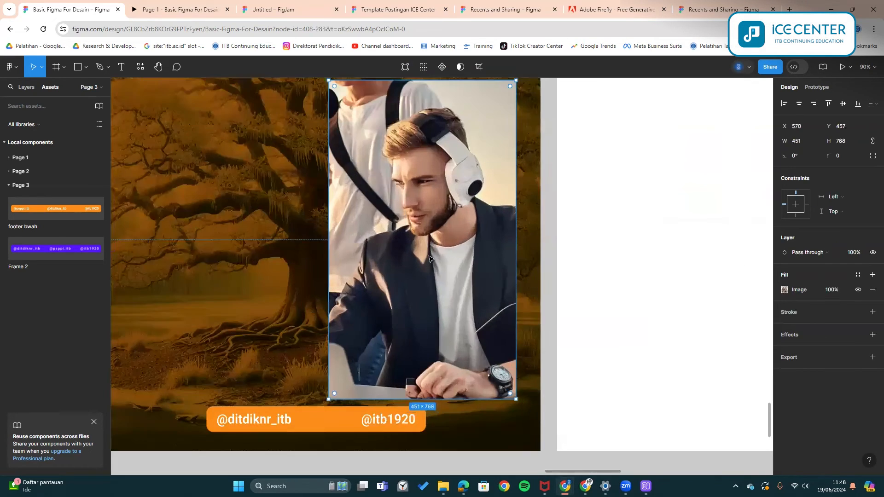
scroll(427, 235, "down", 1)
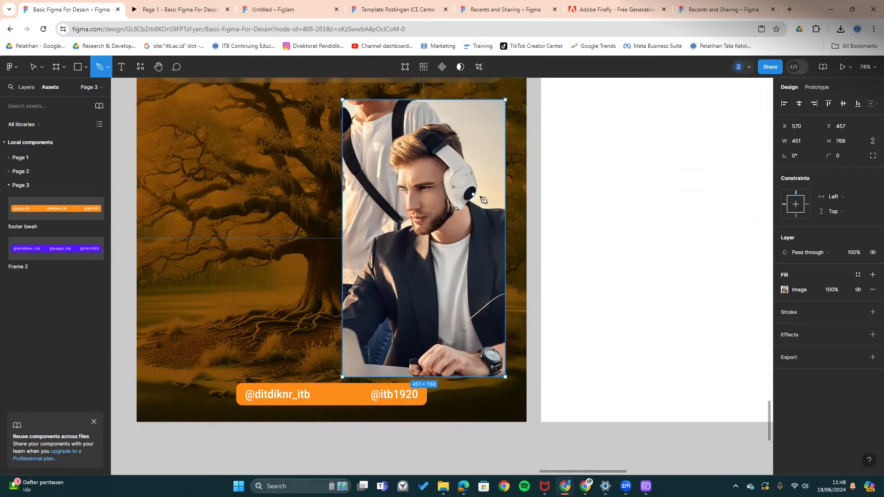
- Trace a closed vector outline around the headphone-wearing man's head, face and jacket
left_click(505, 206)
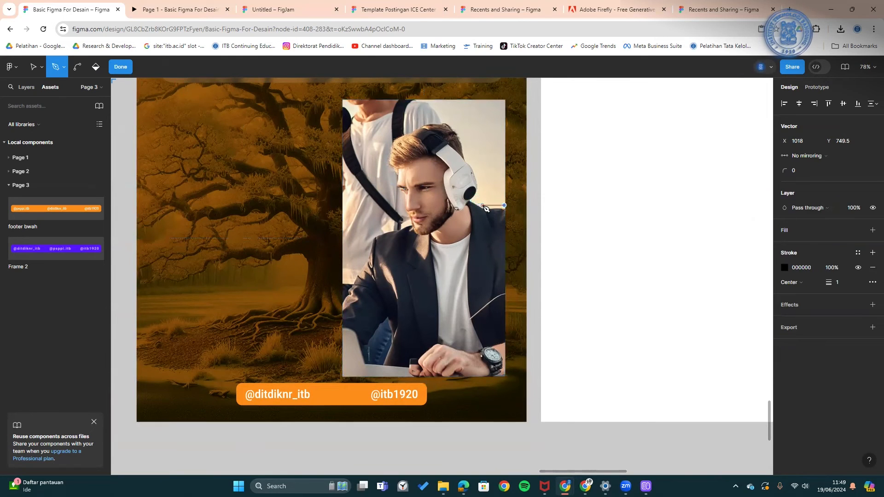
left_click(482, 175)
left_click(472, 165)
left_click(469, 144)
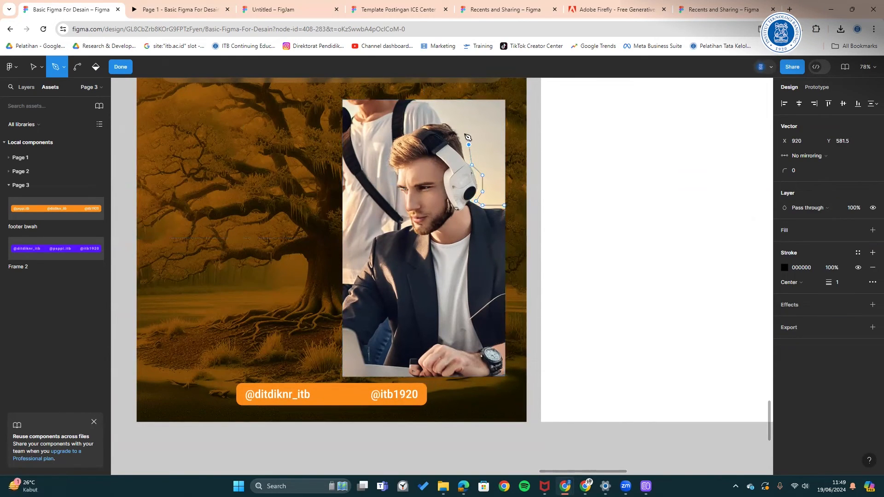
left_click(460, 122)
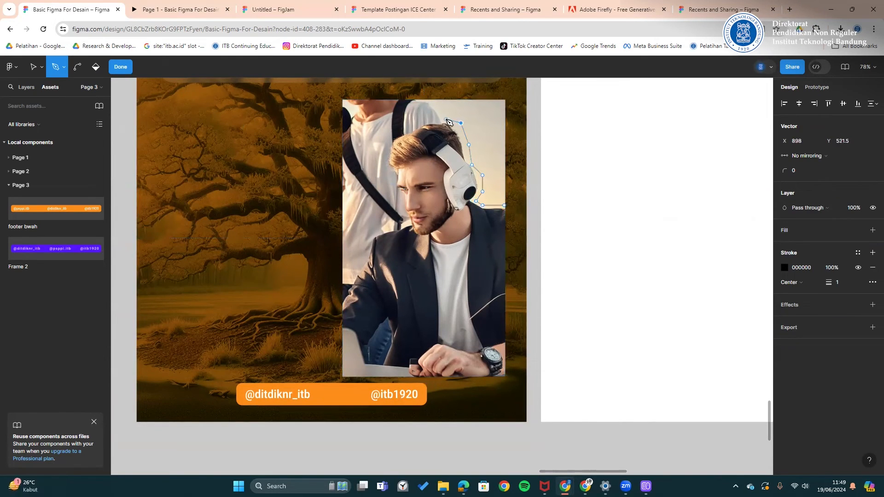
left_click(383, 168)
left_click(394, 188)
left_click(398, 205)
left_click(403, 216)
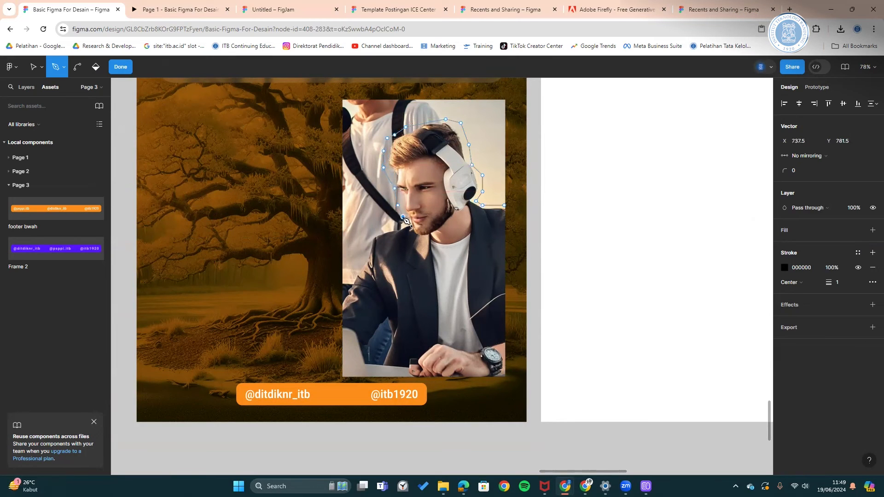
left_click(362, 260)
left_click(341, 295)
left_click(333, 324)
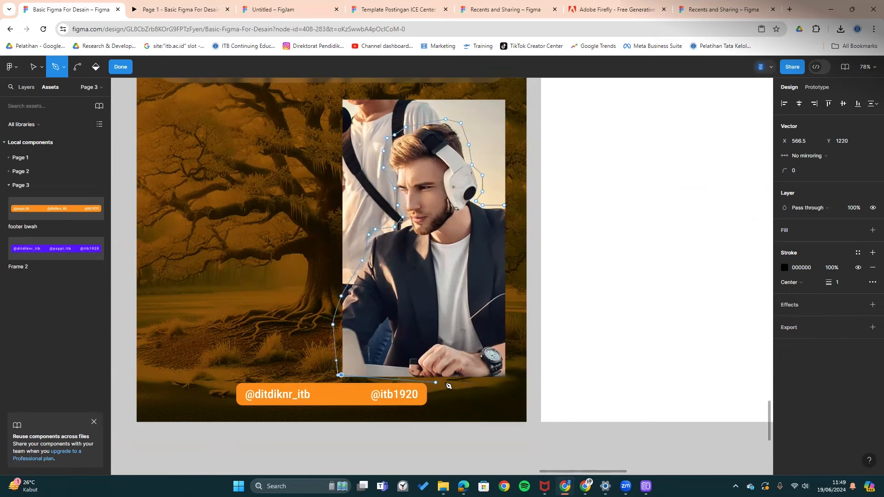
left_click(506, 206)
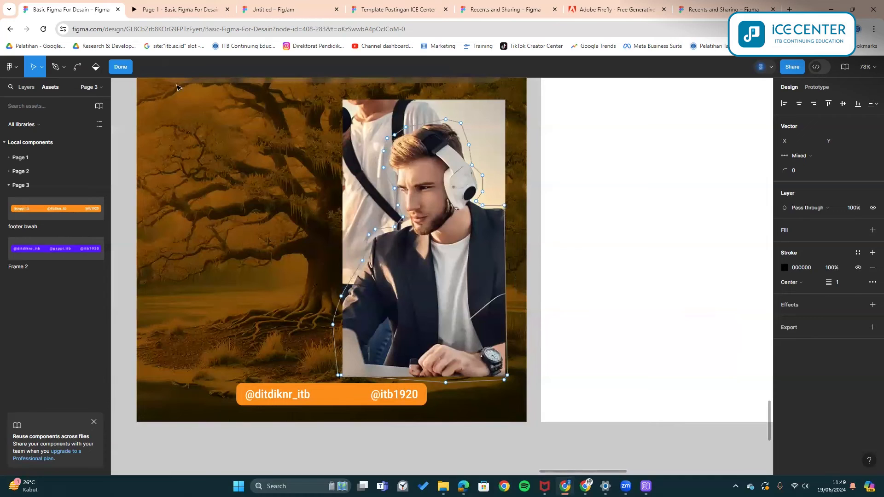
left_click(121, 67)
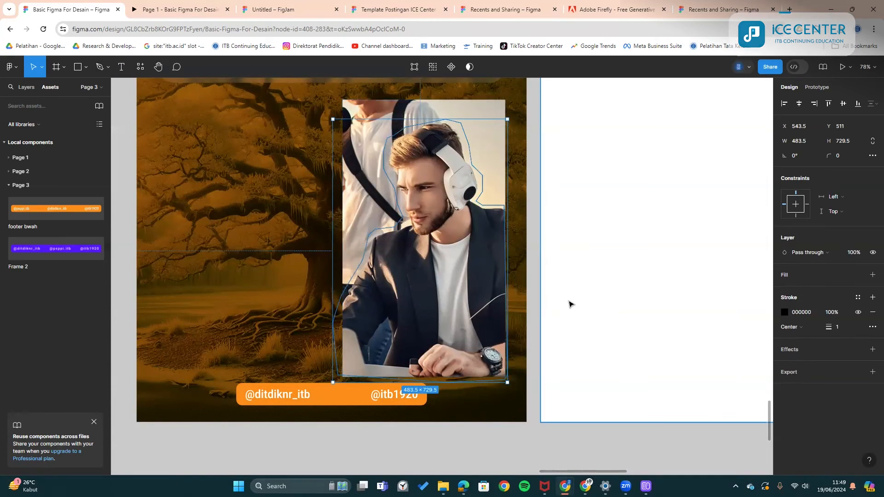
- Fill the traced shape solid black, try masking the photo with it, then undo
key("shift+x")
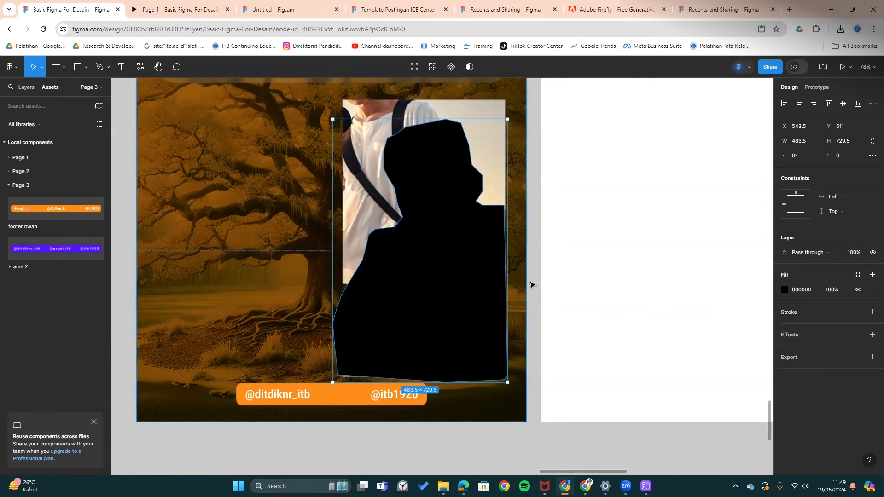
left_click(521, 278)
left_click(454, 244)
left_click(493, 136, "shift")
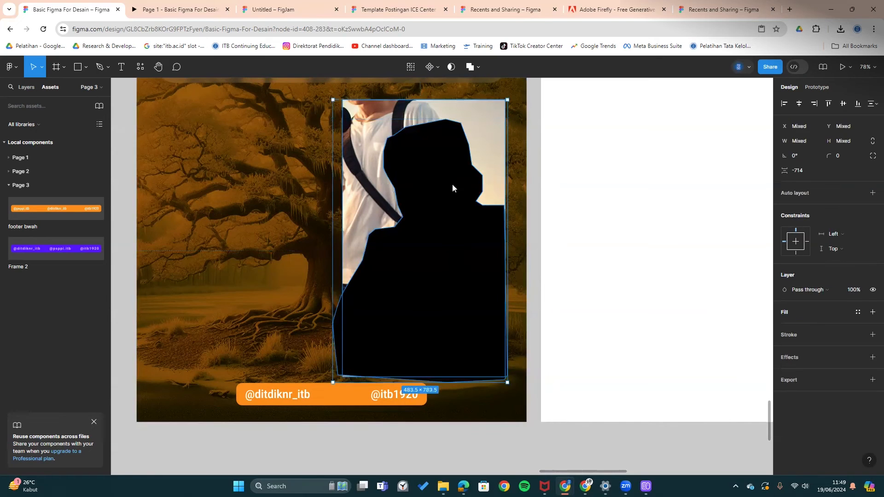
right_click(454, 187)
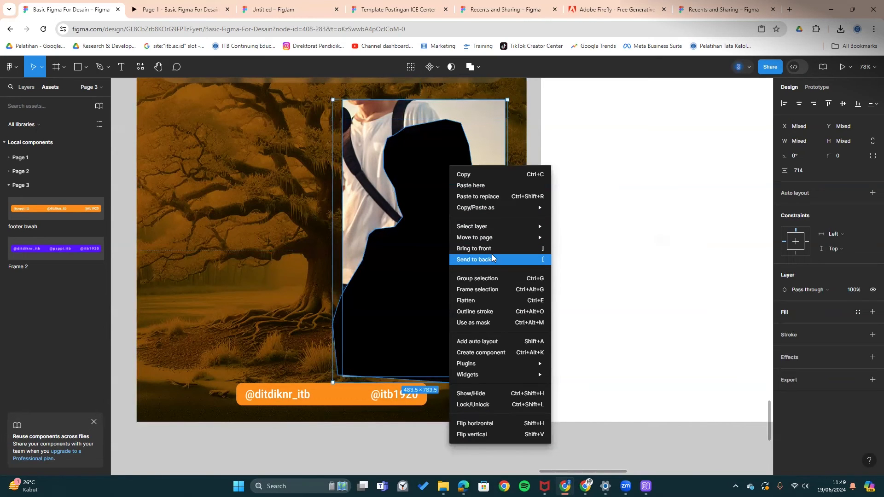
left_click(483, 323)
left_click(535, 222)
key("ctrl+z")
key("ctrl+z")
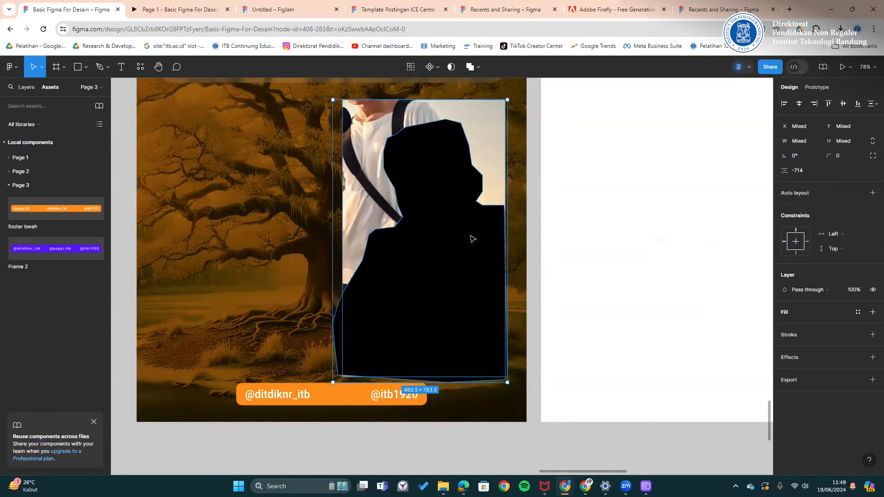
- Stack the Firefly image above Vector 5 in Layers and mask the photo with the outline
left_click(24, 88)
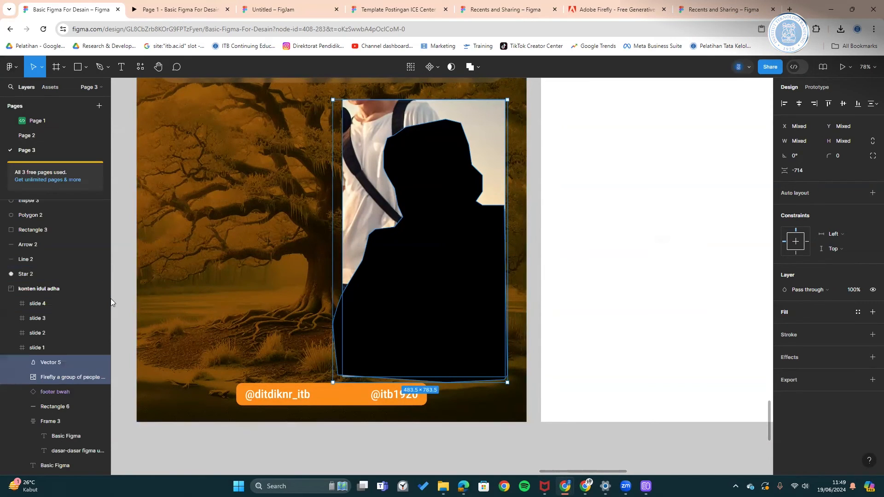
left_click_drag(54, 371, 56, 353)
left_click(47, 376, "shift")
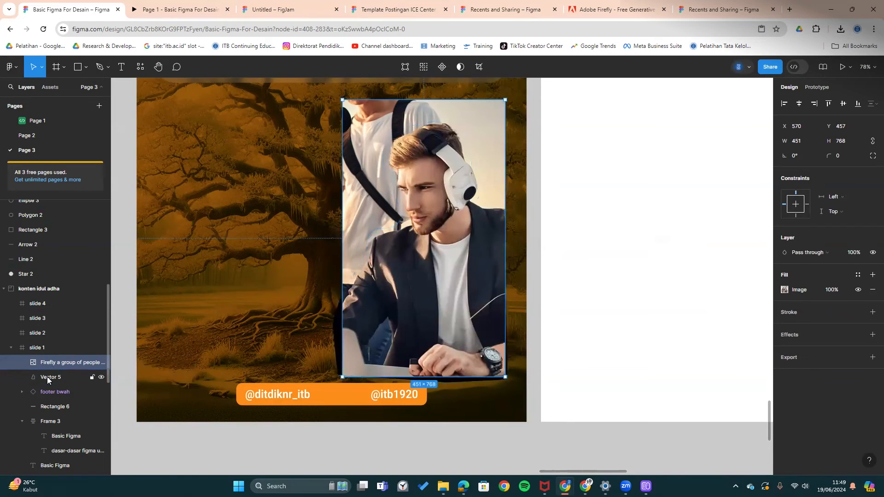
right_click(395, 288)
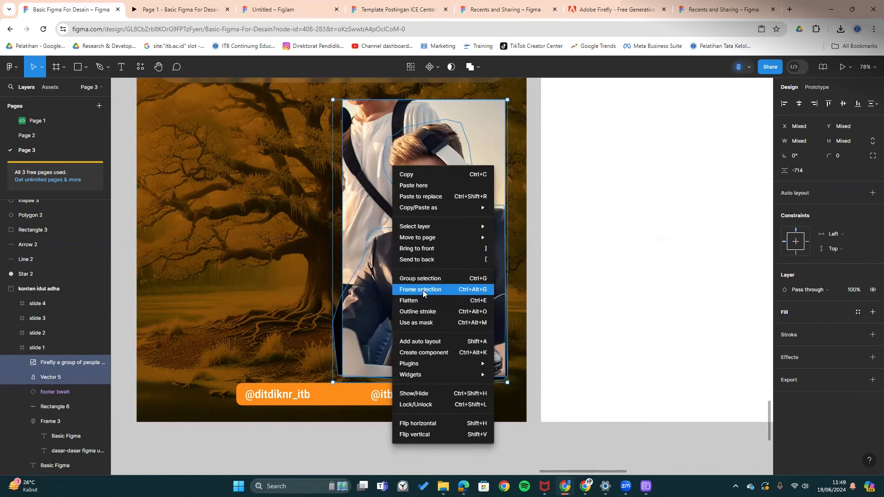
left_click(416, 322)
left_click(533, 229)
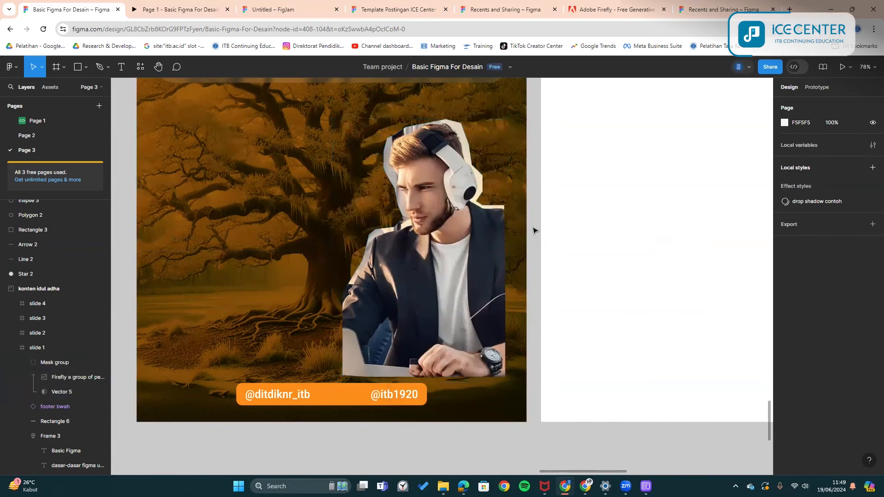
- Move the man cutout down-right and drop its layer below Basic Figma, above Rectangle 5
left_click_drag(532, 229, 483, 253)
scroll(451, 220, "down", 2)
left_click(449, 213)
scroll(449, 212, "down", 2)
left_click_drag(410, 242, 434, 294)
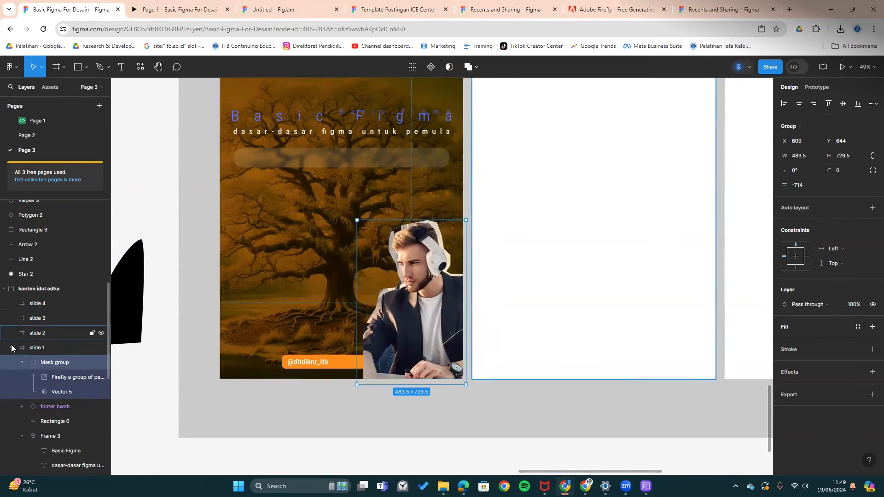
left_click(22, 362)
scroll(47, 331, "down", 3)
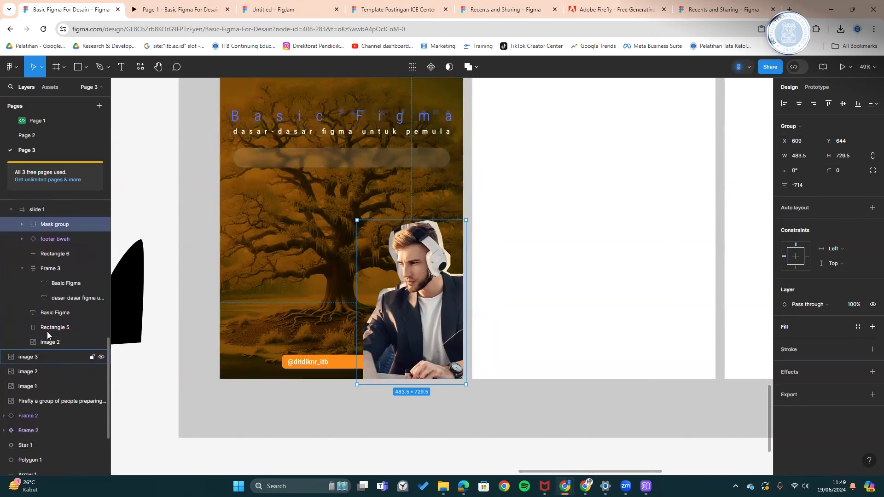
left_click_drag(67, 230, 59, 309)
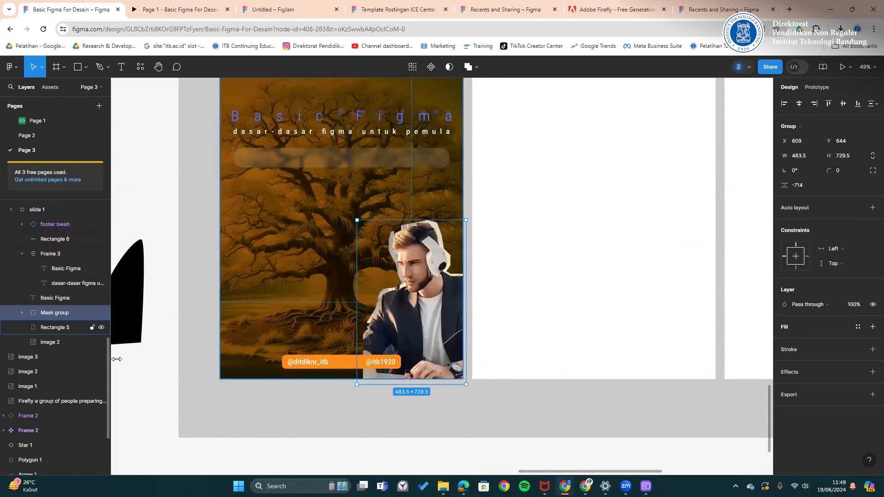
left_click(427, 421)
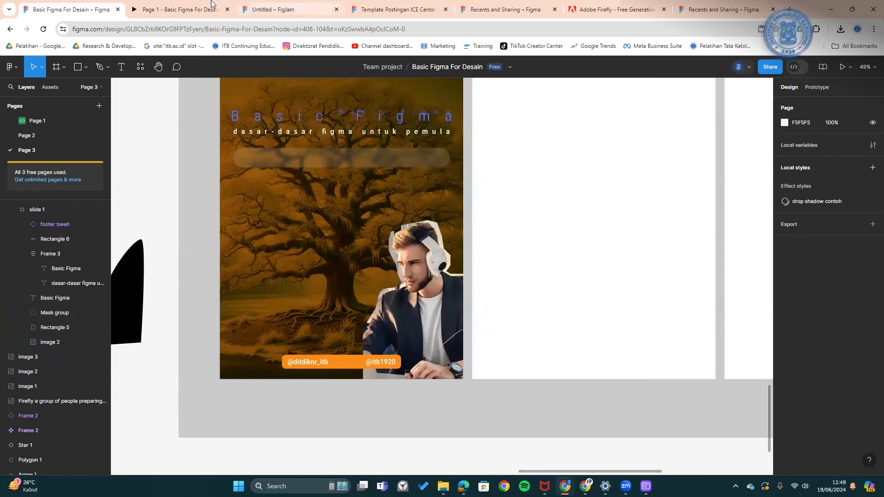
- Preview the next prototype slide, then reselect the man cutout in the design
left_click(197, 9)
left_click(189, 426)
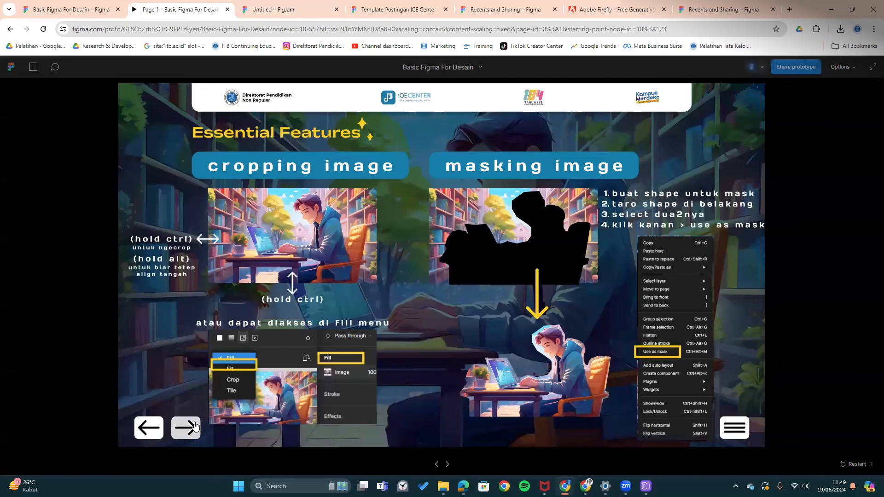
left_click(33, 3)
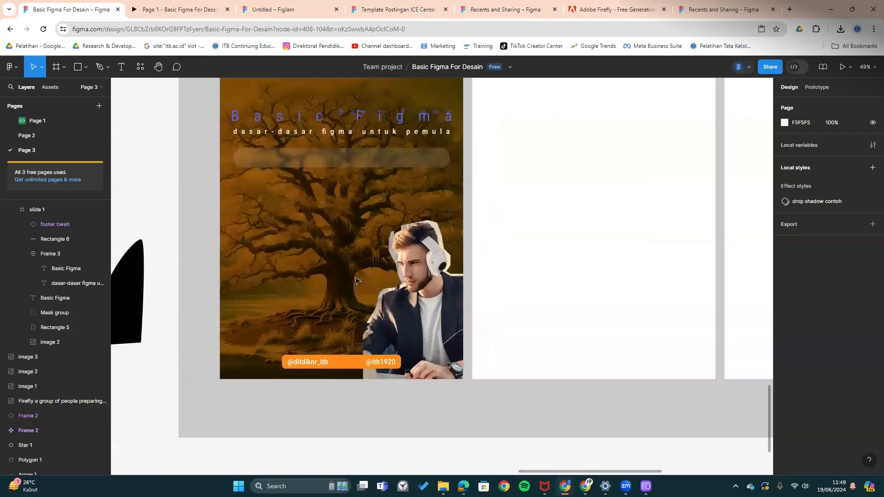
scroll(378, 244, "up", 1)
left_click(377, 245)
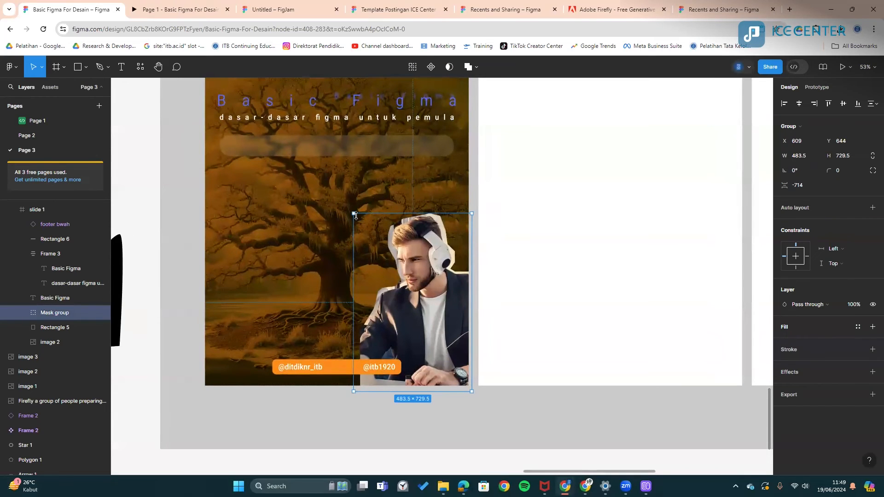
- Enlarge the man cutout and run Remove BG on the Mask group and its Firefly image
left_click_drag(354, 213, 315, 156)
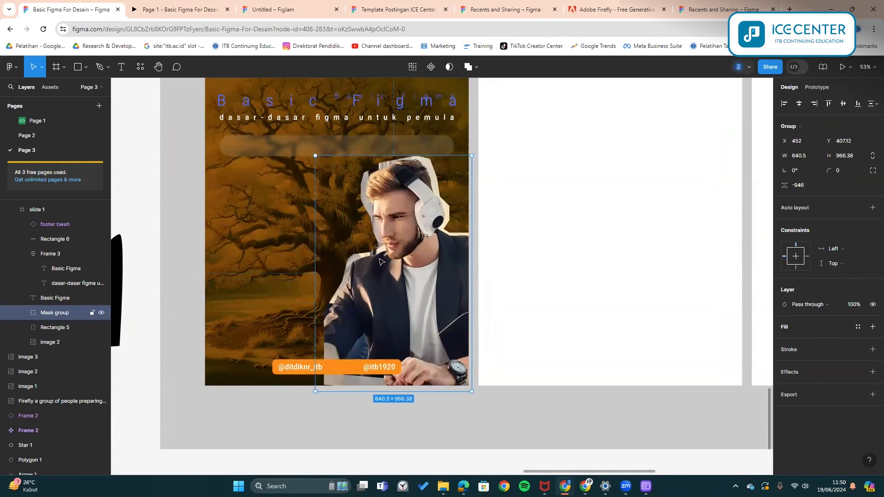
right_click(394, 286)
mouse_move(460, 364)
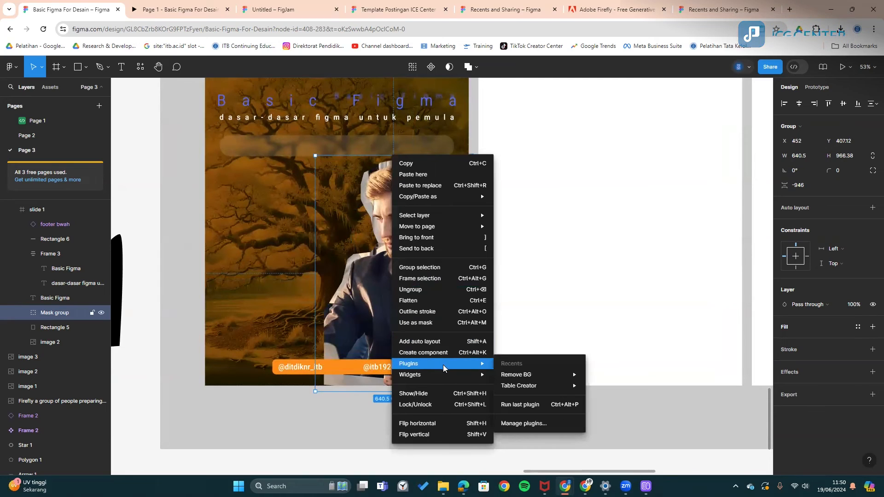
left_click(651, 379)
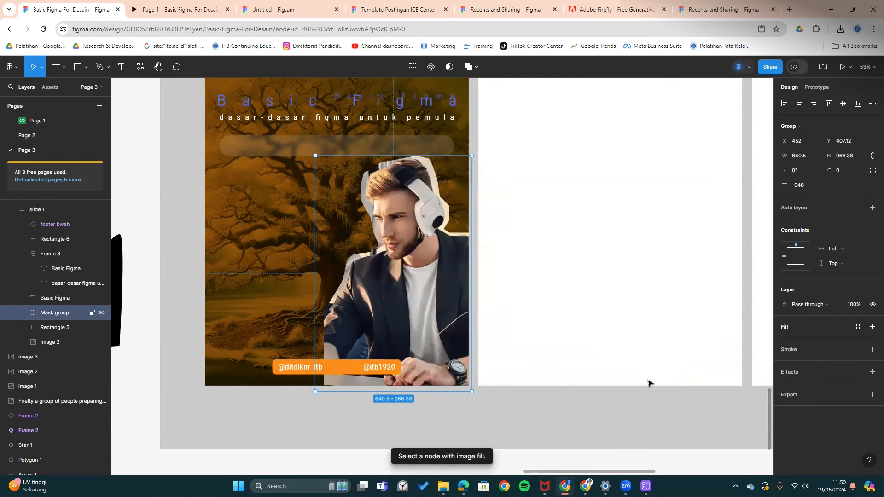
left_click(22, 312)
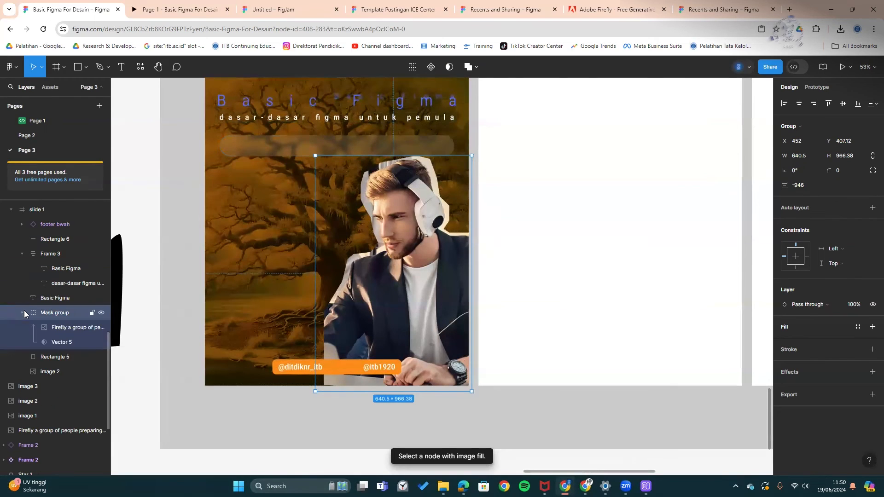
left_click(67, 329)
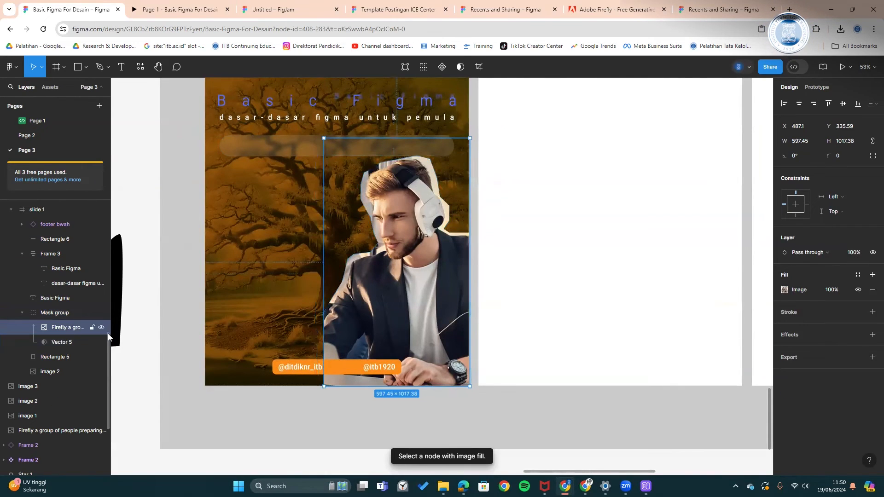
right_click(411, 346)
mouse_move(456, 363)
mouse_move(556, 374)
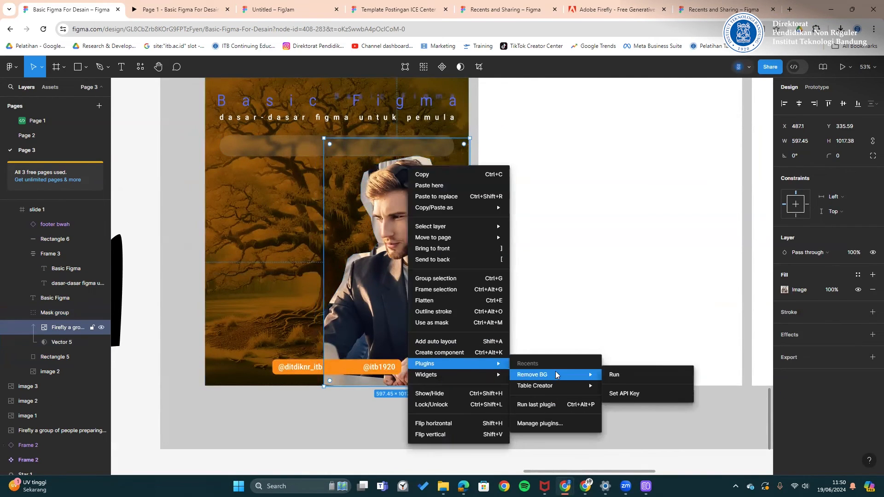
left_click(622, 379)
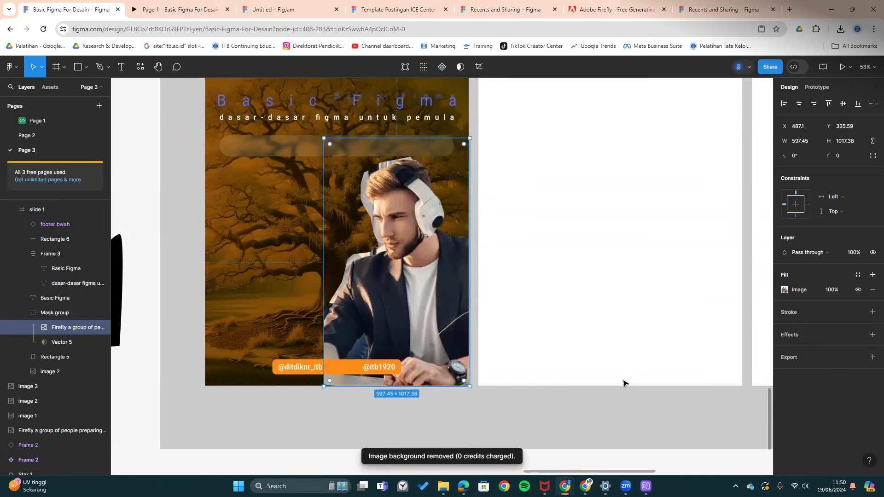
- Place an unmasked copy of the Firefly photo below the slides
scroll(419, 322, "down", 3)
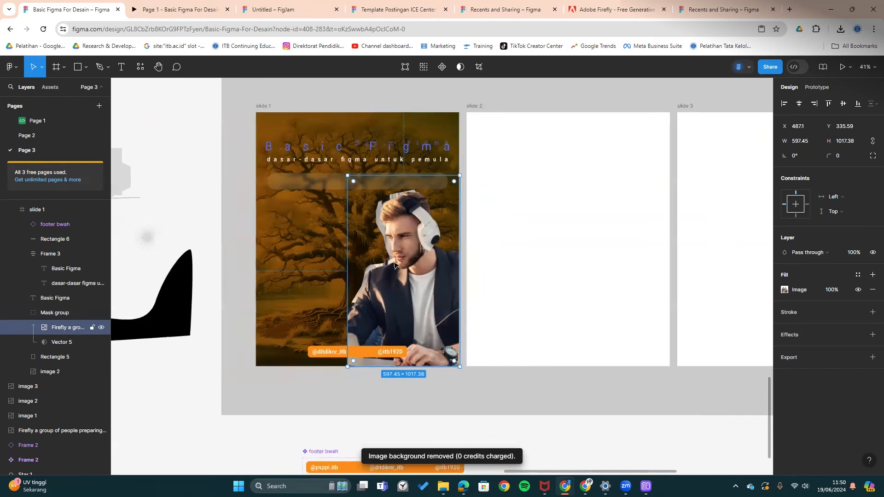
scroll(440, 252, "up", 2)
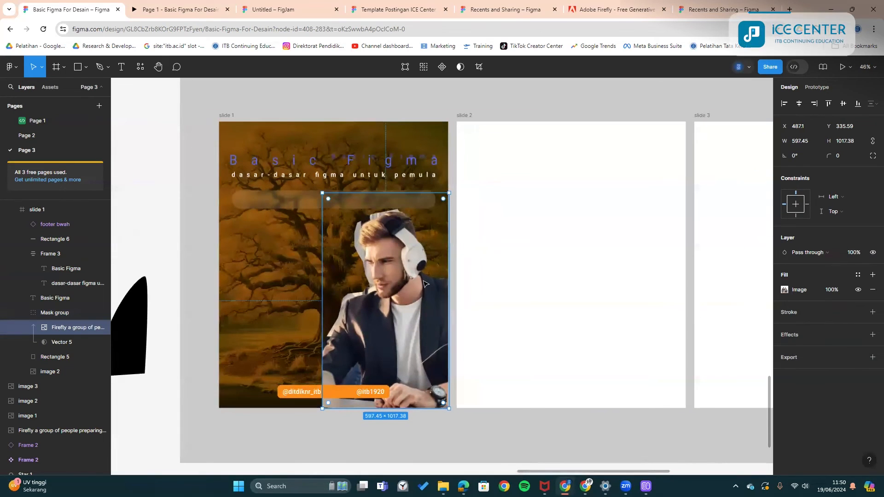
scroll(425, 282, "down", 4)
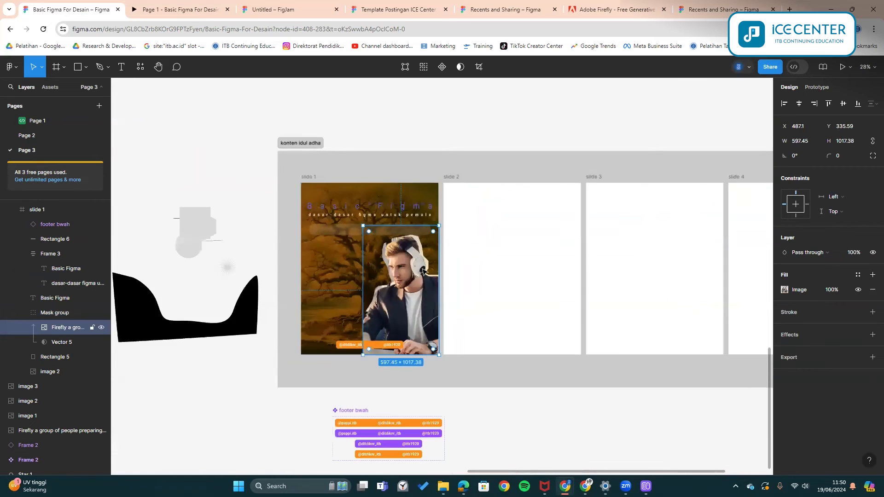
scroll(456, 331, "down", 2)
left_click_drag(399, 249, 570, 401)
scroll(502, 302, "down", 2)
left_click_drag(499, 301, 477, 342)
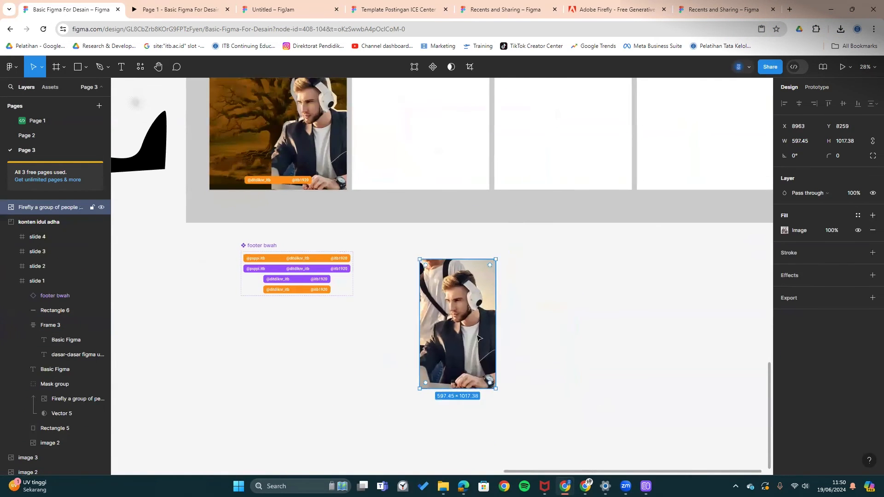
- Run Remove BG on the photo copy, then delete the copy
right_click(476, 331)
left_click(338, 369)
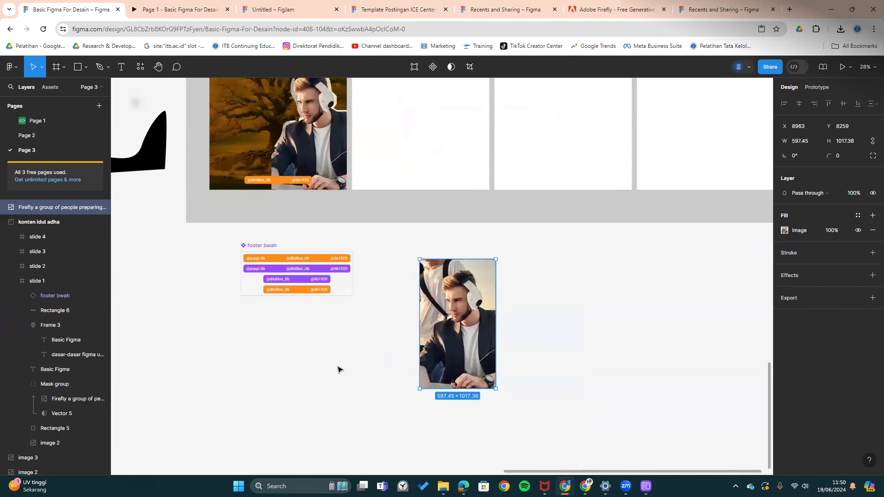
right_click(484, 329)
mouse_move(576, 369)
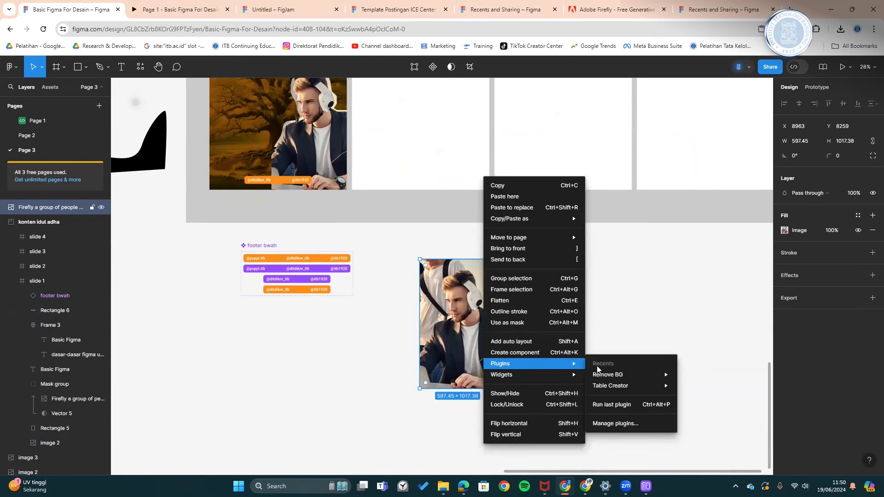
mouse_move(653, 375)
left_click(686, 373)
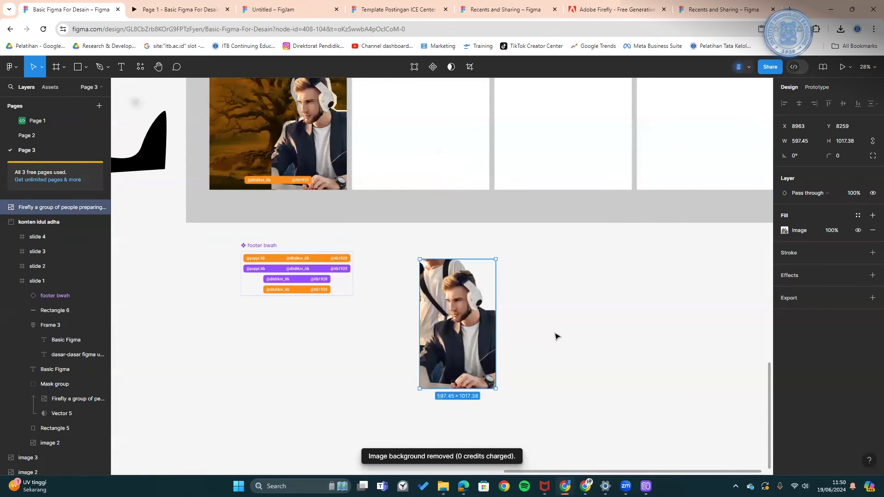
scroll(448, 317, "up", 3)
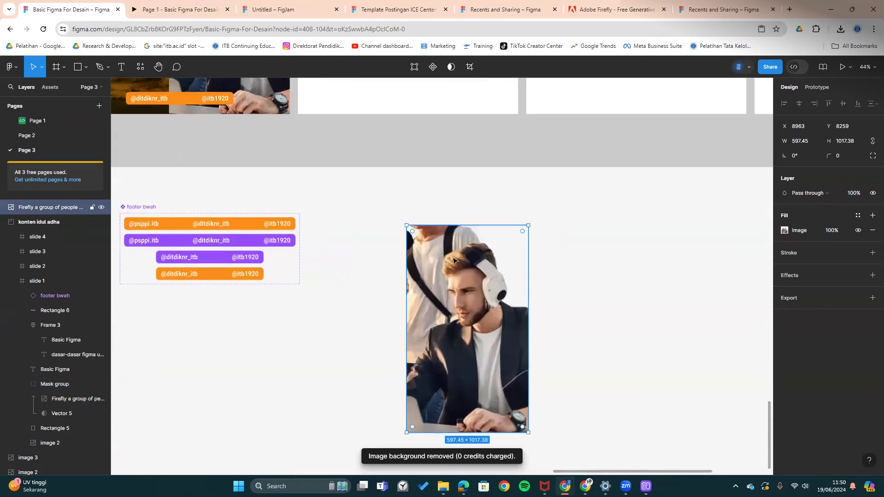
left_click_drag(399, 212, 404, 242)
left_click(578, 270)
left_click(450, 292)
key("Delete")
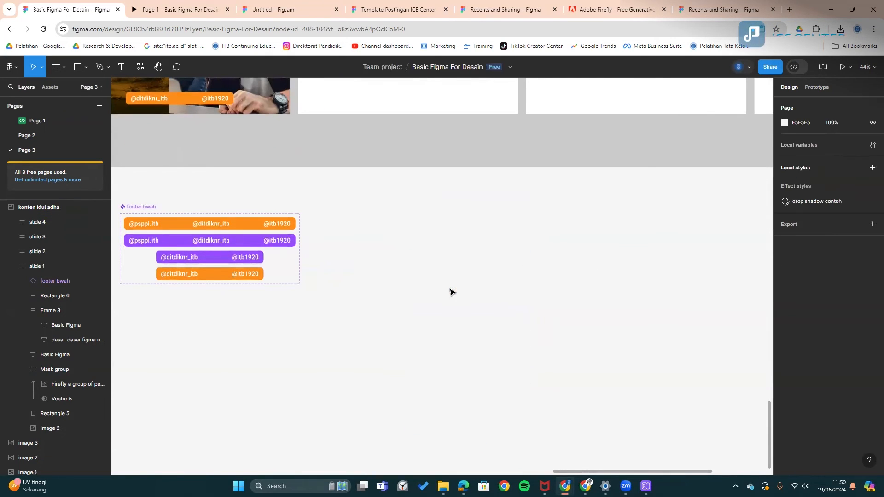
- Reselect the man cutout on slide 1 and bring up the Bonus : remove bg. prototype slide
left_click_drag(268, 184, 409, 302)
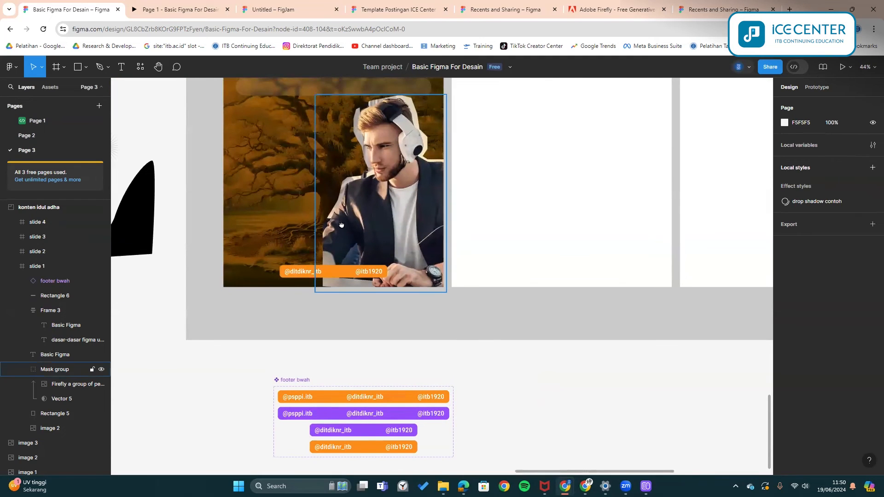
scroll(350, 267, "up", 2)
scroll(343, 262, "up", 3)
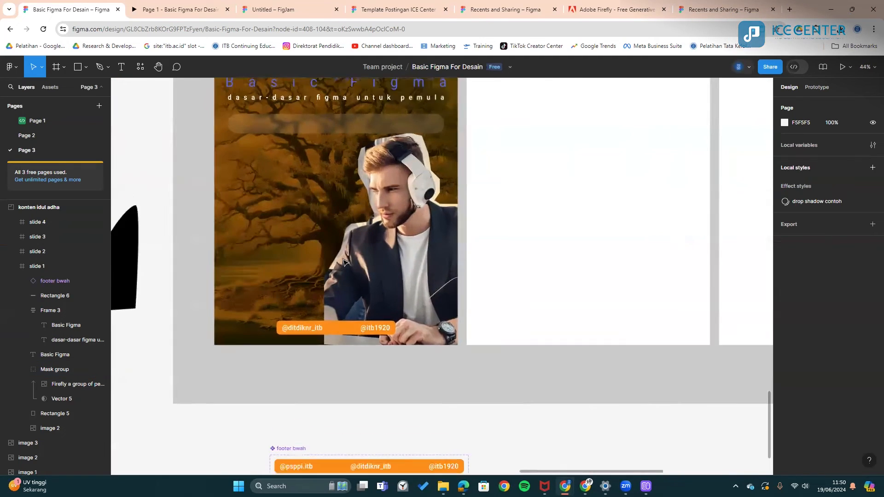
left_click(341, 258)
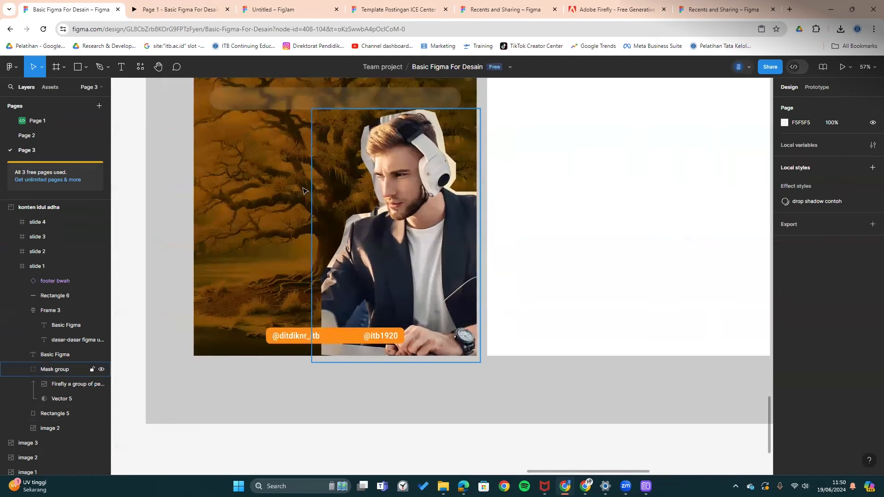
left_click(182, 4)
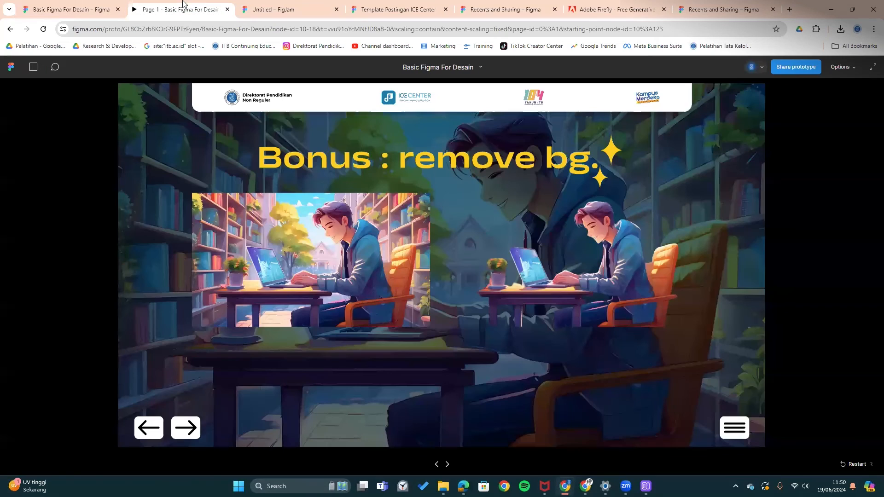
- Search plugins for 'remove' and review the Remove BG plugin's Set API Key setting
left_click(73, 4)
left_click(139, 67)
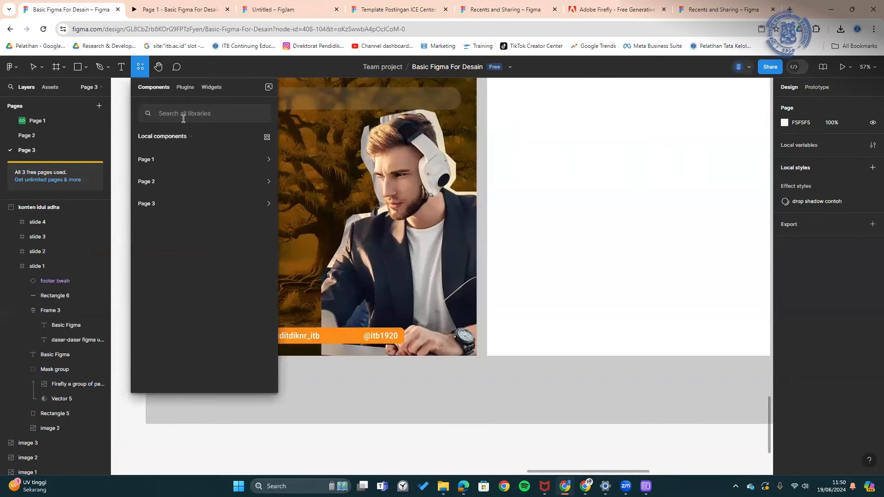
left_click(183, 87)
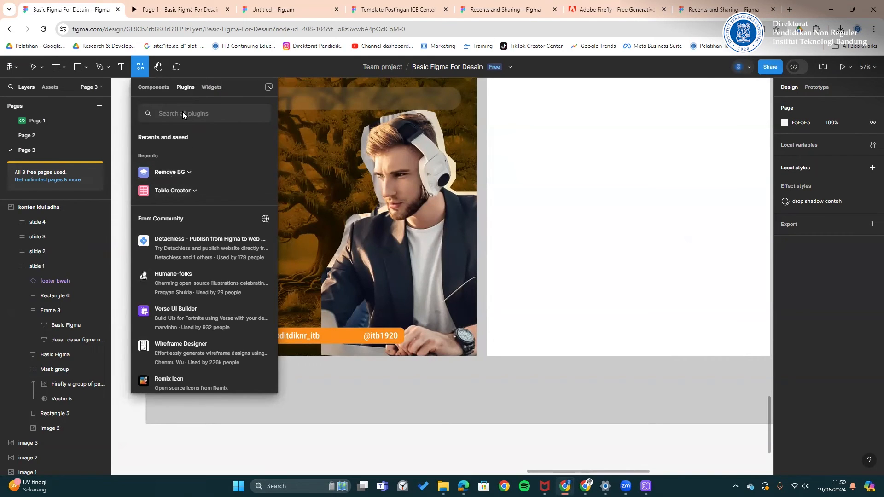
type("remove")
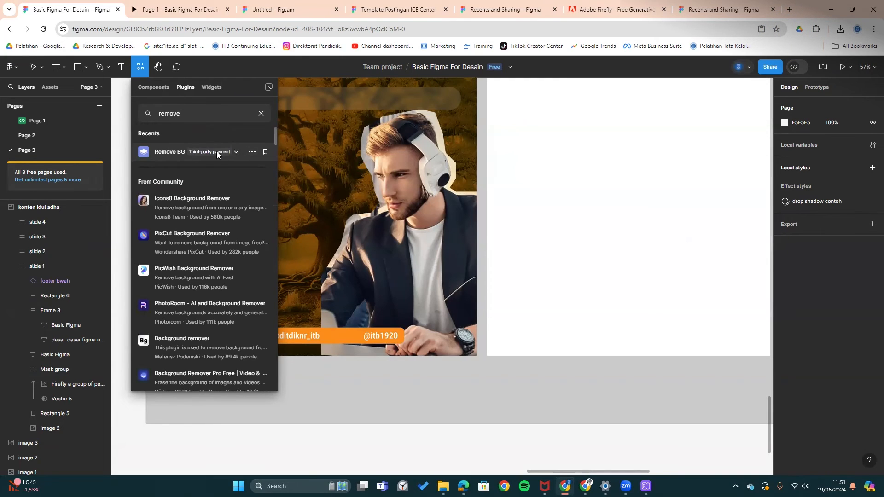
left_click(237, 151)
left_click(187, 190)
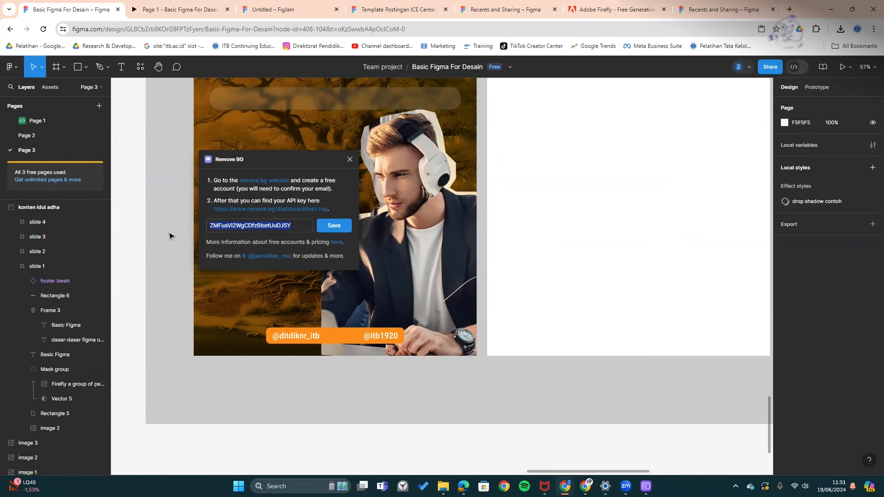
left_click(350, 159)
- Select the Mask group, then switch to the Template Postingan ICE Center file
left_click(350, 247)
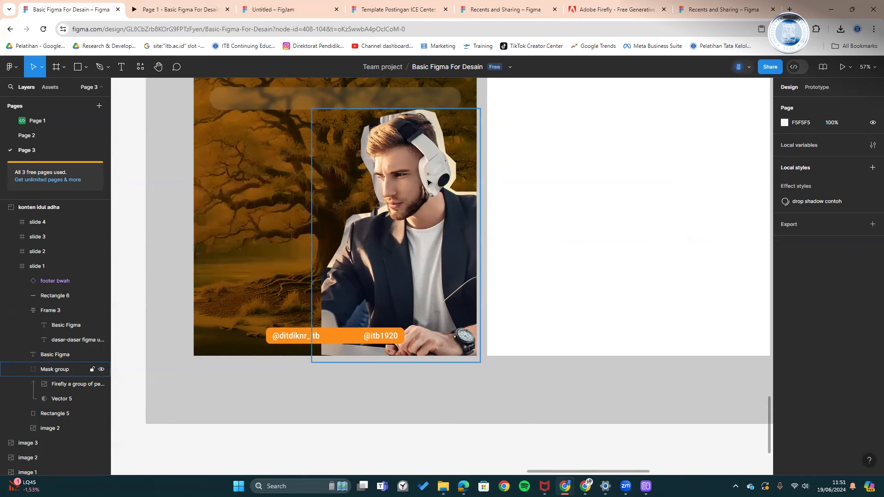
right_click(422, 154)
left_click(575, 354)
scroll(467, 274, "down", 3)
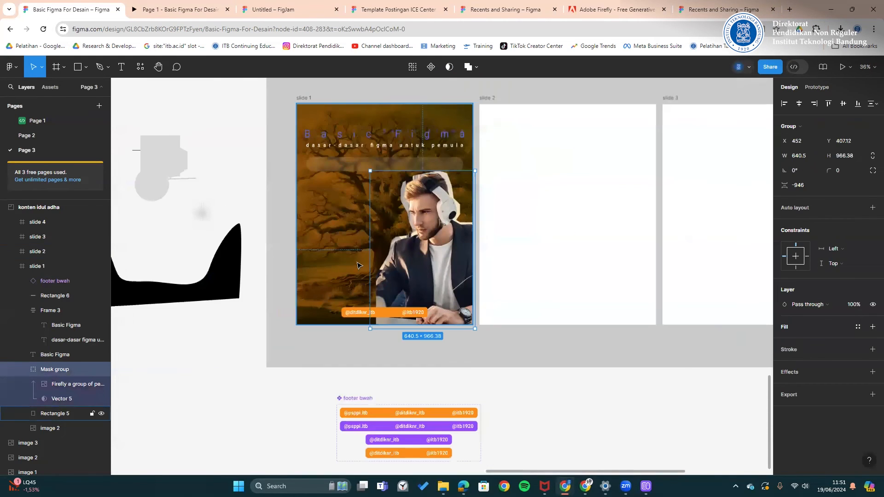
left_click(397, 9)
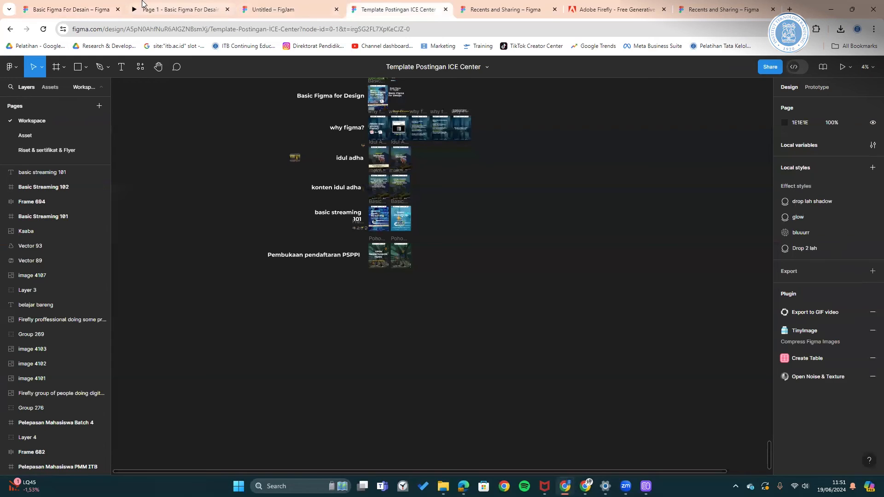
- Advance the Basic Figma preview to the Bonus : A.I. slide and launch Microsoft Edge
left_click(144, 9)
left_click(185, 427)
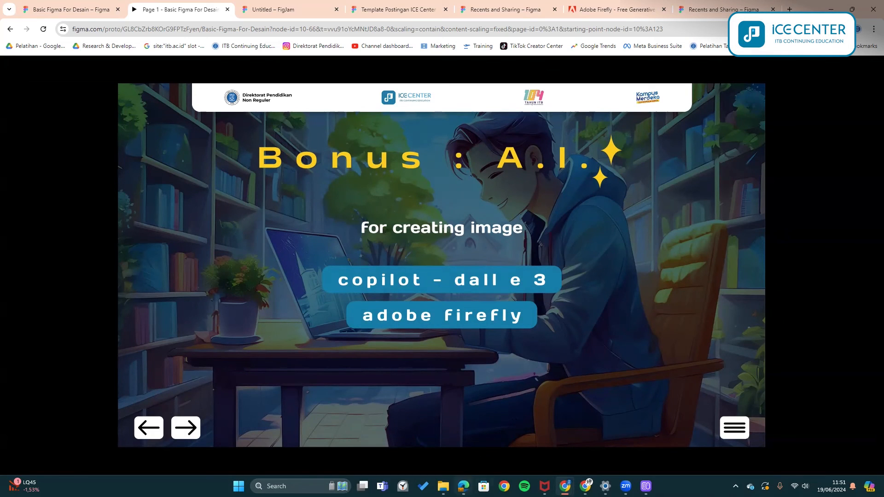
mouse_move(463, 486)
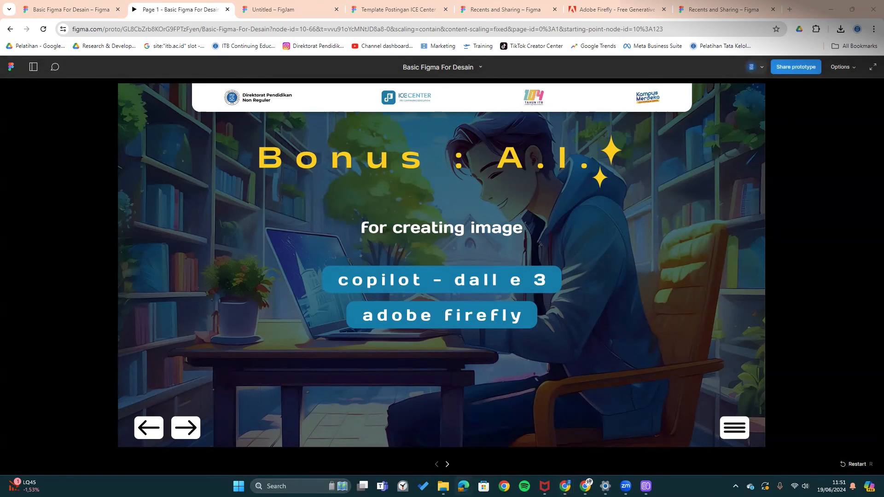
left_click(463, 486)
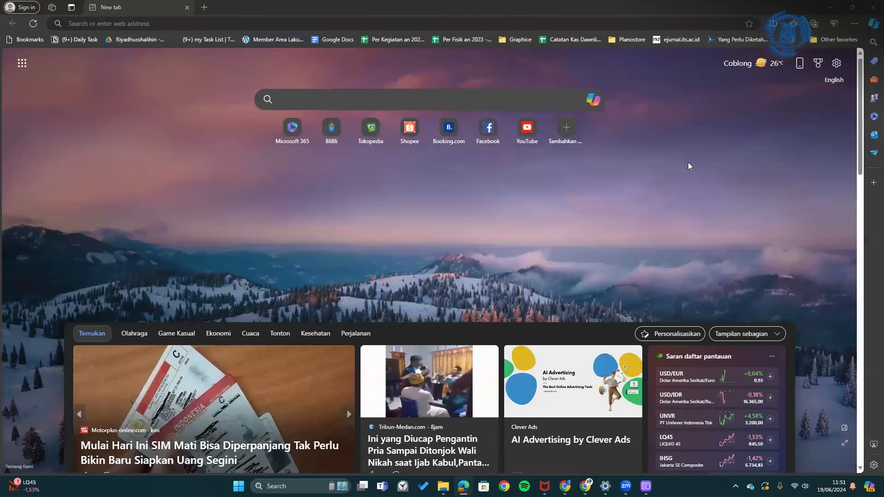
- Ask Copilot to 'create image of burned tree in an ice lake' and view the second result
left_click(593, 100)
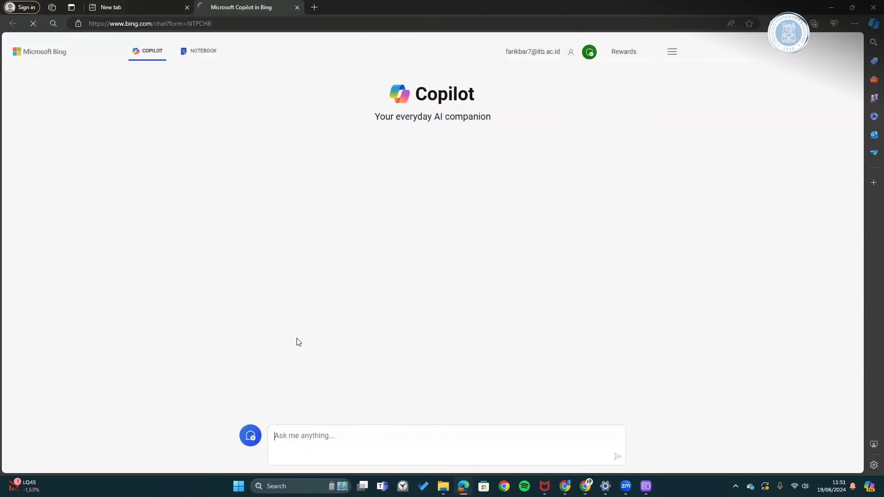
type("create image of")
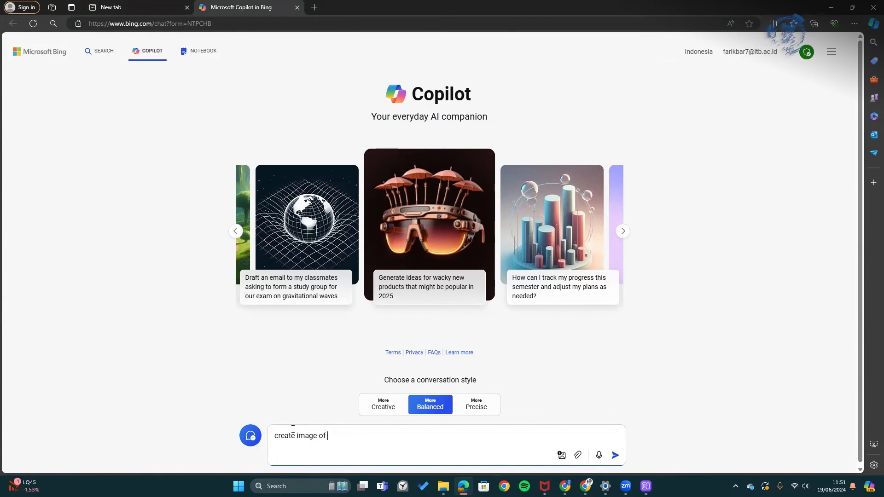
type(" burned tree")
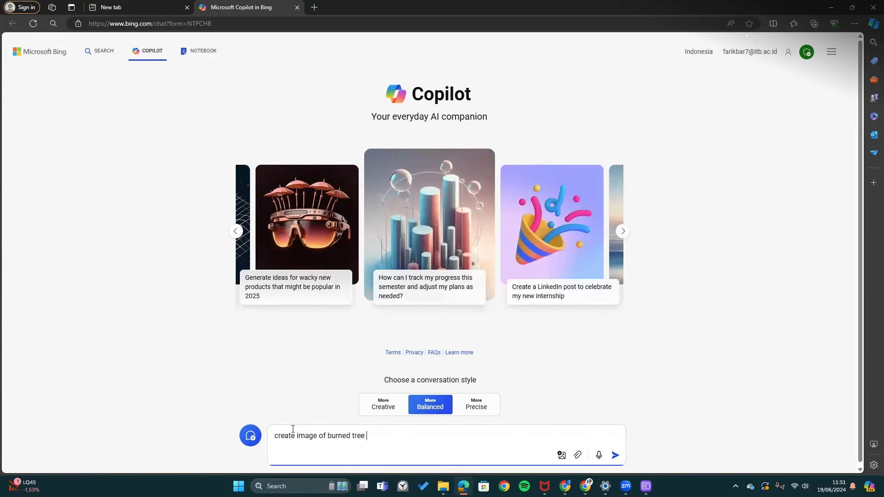
type(" in an ice")
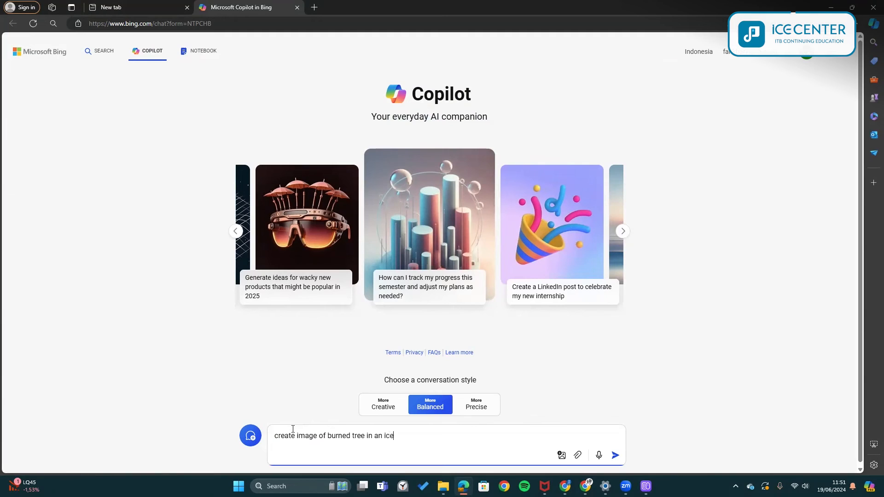
type(" lake")
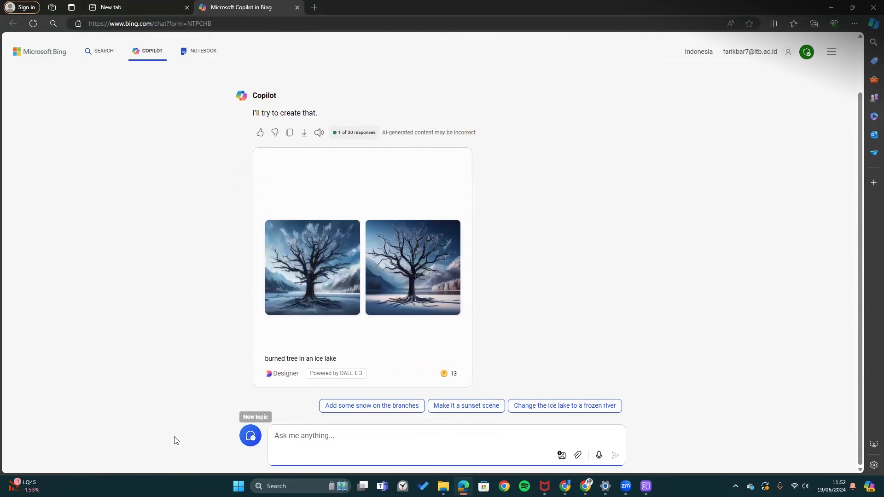
left_click(399, 267)
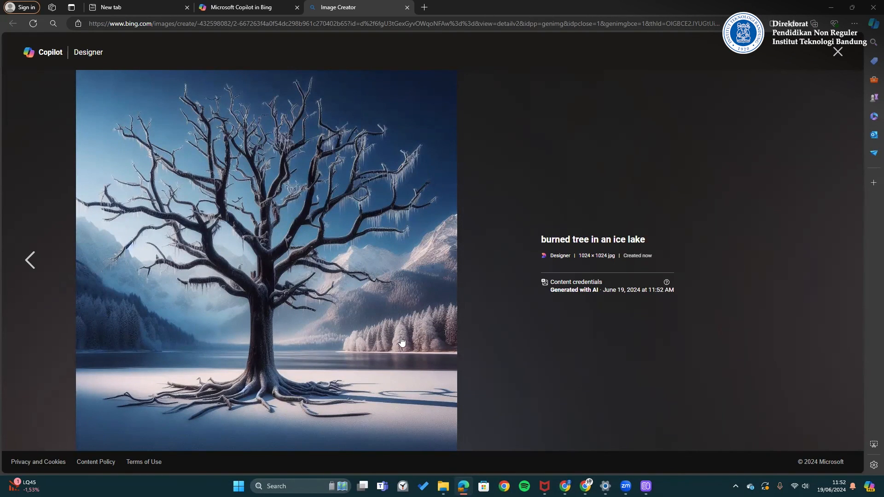
left_click(831, 8)
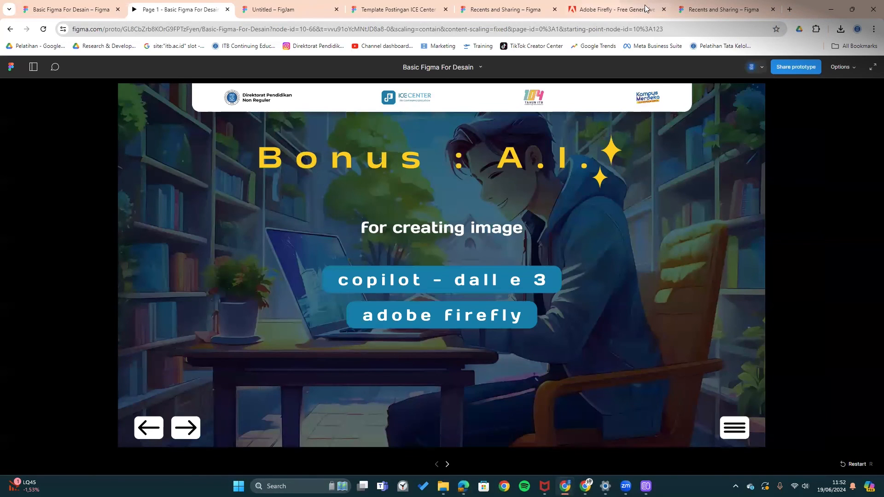
- Go to the Adobe Firefly tab and launch the text-to-image generator from the Try it box
left_click(629, 10)
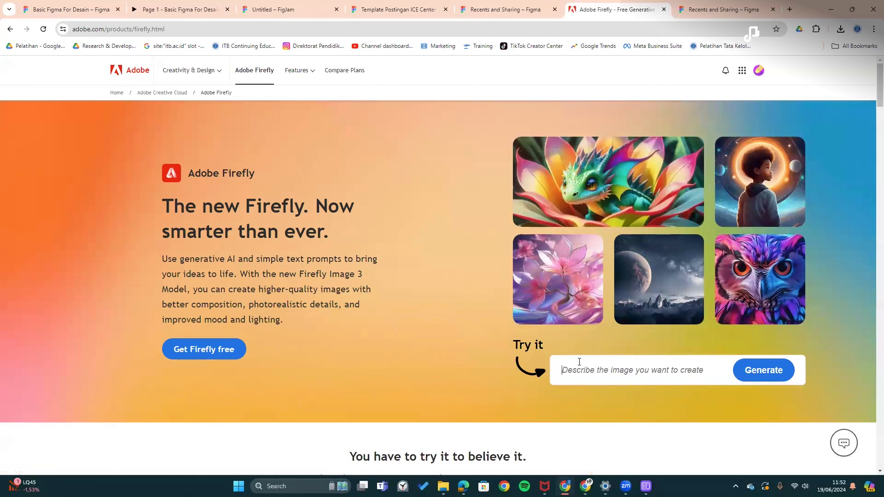
left_click(752, 377)
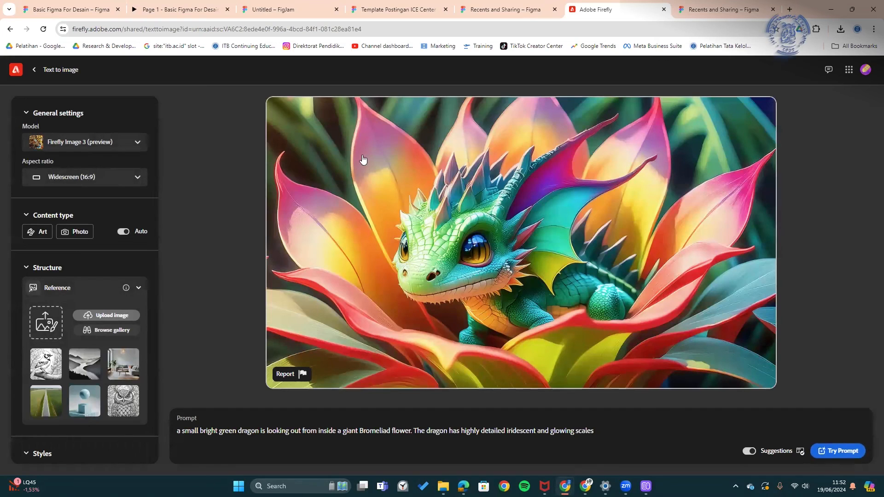
- Set the Firefly content type to Photo
left_click(47, 235)
left_click(75, 231)
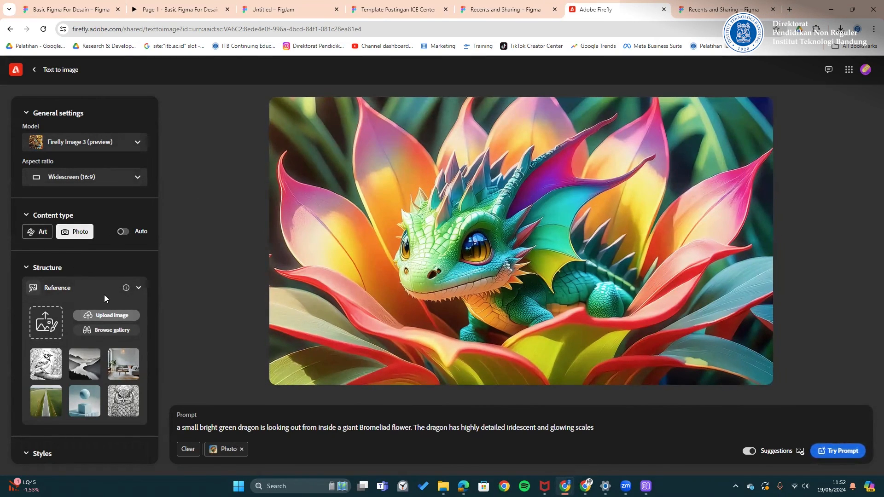
scroll(104, 297, "down", 5)
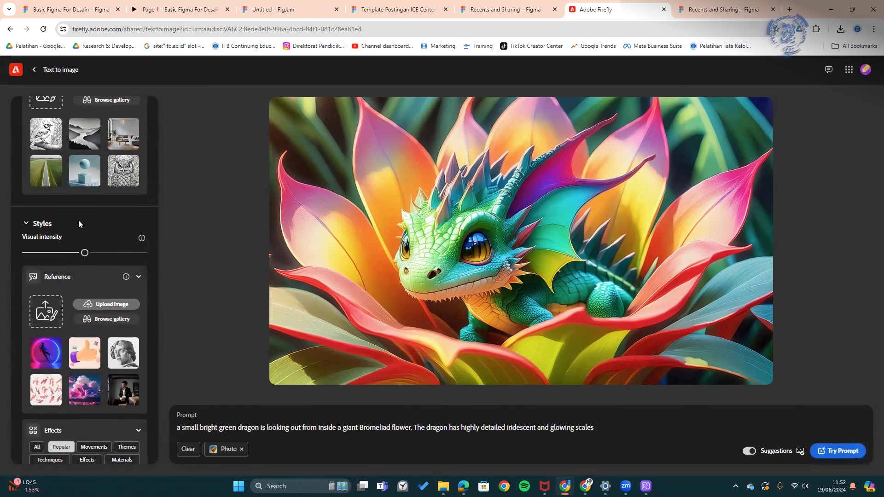
scroll(84, 264, "down", 1)
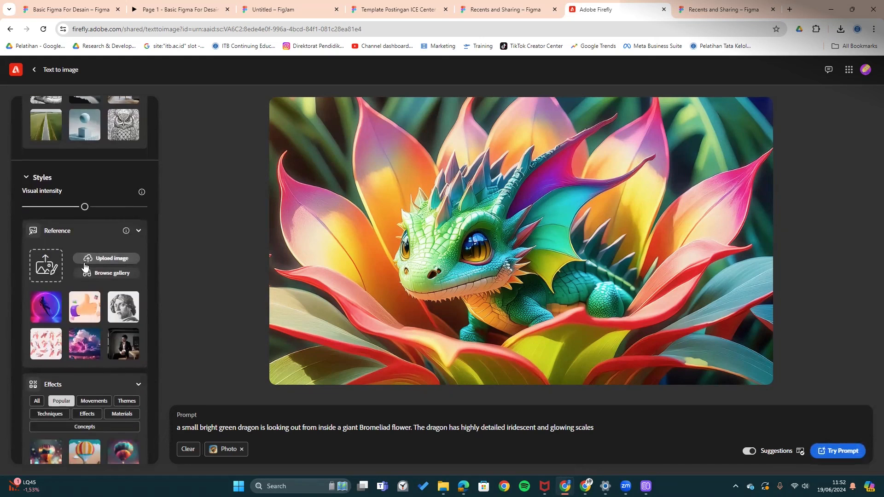
- Pick a 3D figure image from the gallery as the style reference
left_click(113, 273)
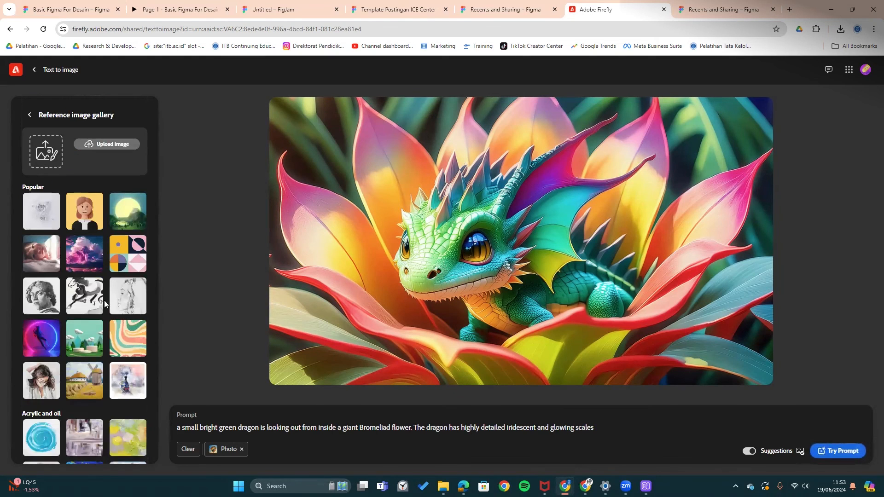
scroll(94, 327, "down", 10)
scroll(94, 331, "up", 5)
scroll(93, 335, "down", 9)
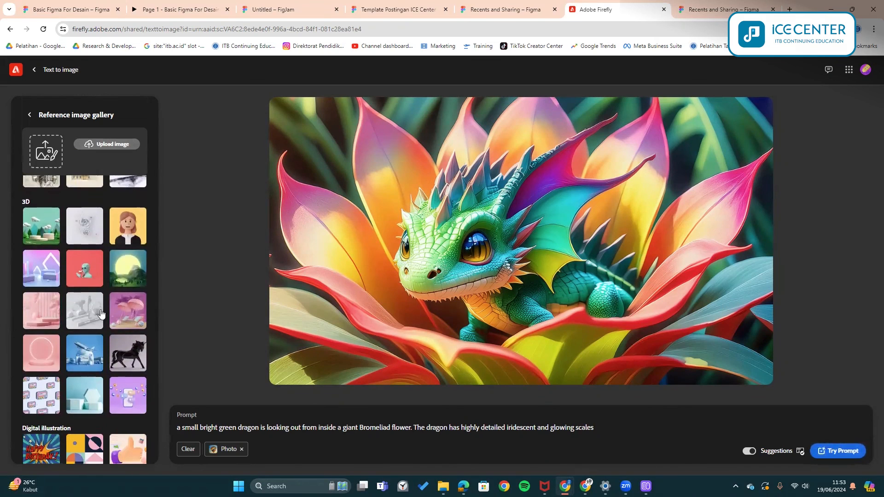
left_click(95, 274)
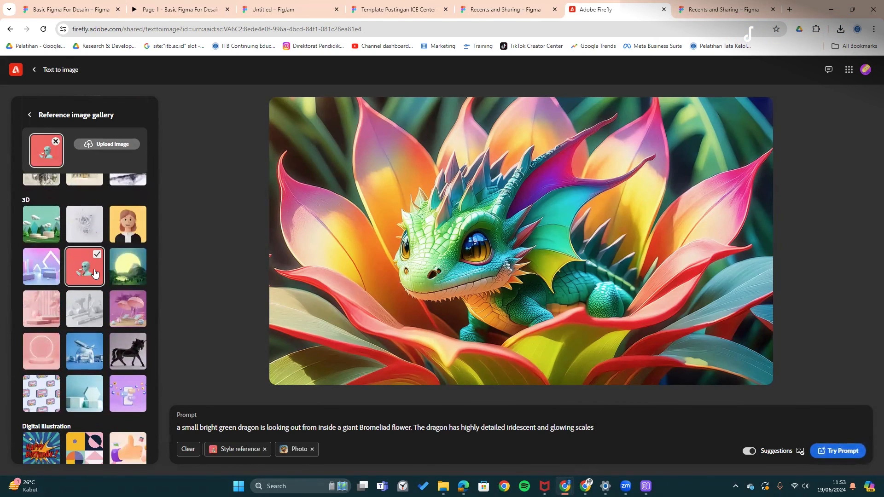
scroll(76, 262, "up", 10)
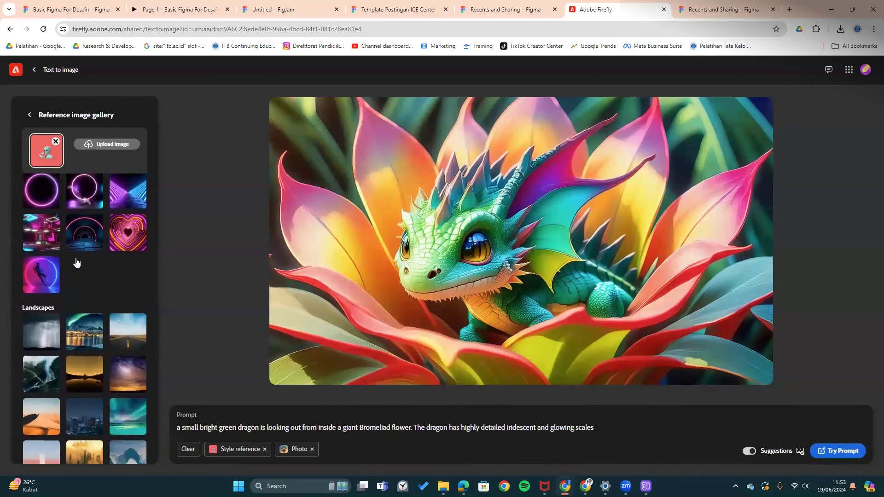
scroll(76, 262, "up", 5)
scroll(76, 269, "up", 10)
left_click(30, 114)
- Apply Pastel color tone and Golden hour lighting, keep camera angle None, and select the prompt text
scroll(65, 261, "down", 6)
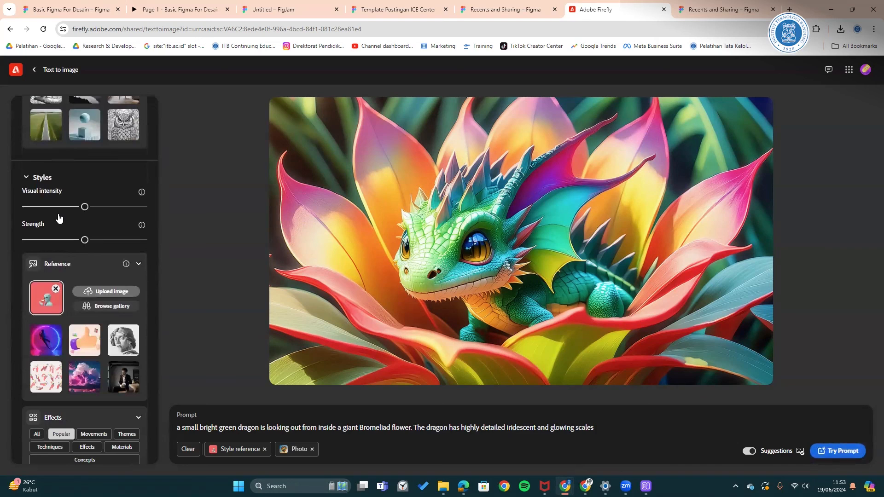
scroll(59, 218, "down", 4)
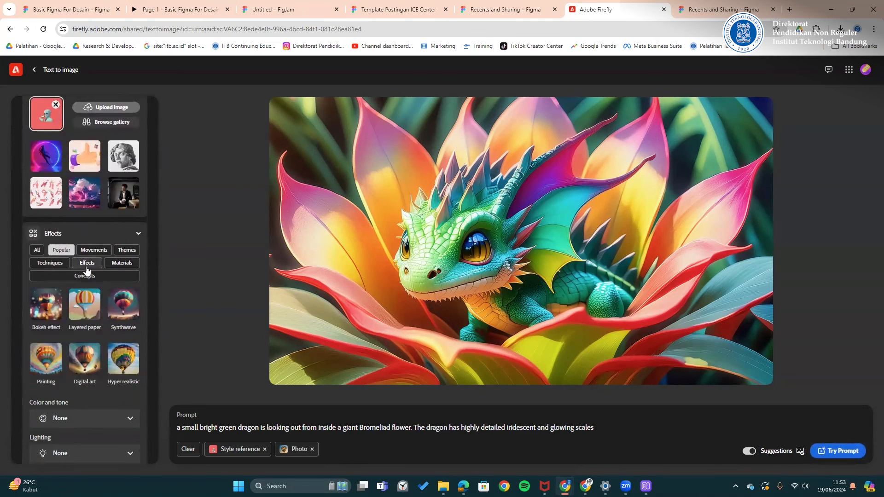
scroll(85, 269, "down", 1)
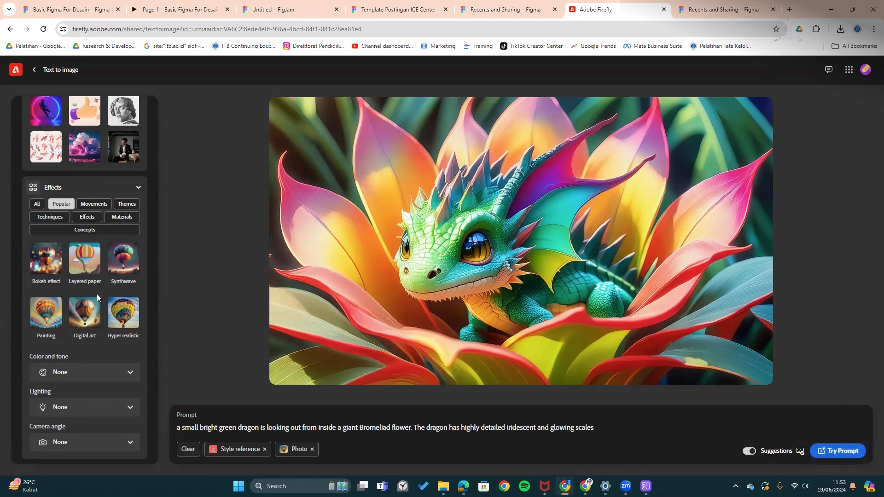
scroll(101, 293, "down", 1)
left_click(74, 366)
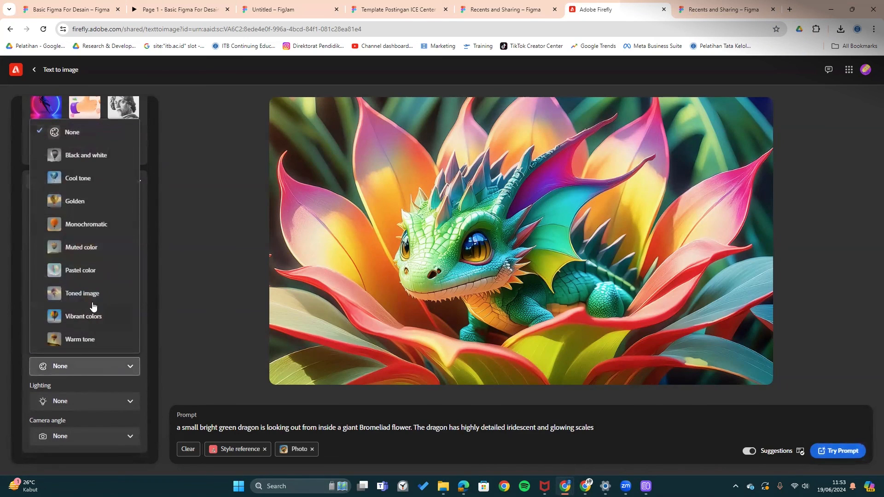
left_click(90, 272)
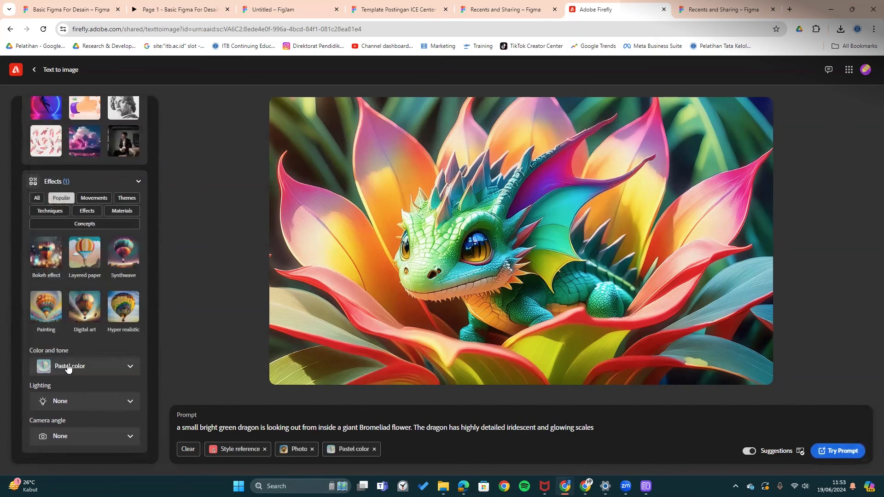
left_click(71, 405)
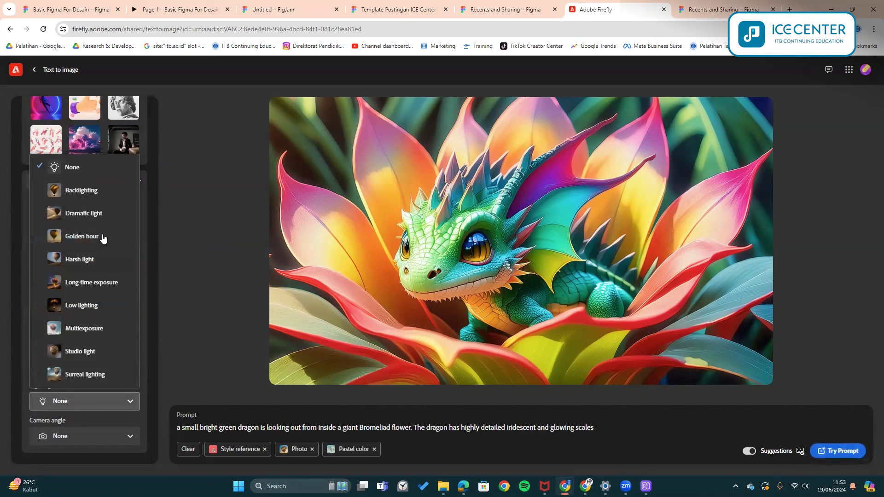
left_click(96, 240)
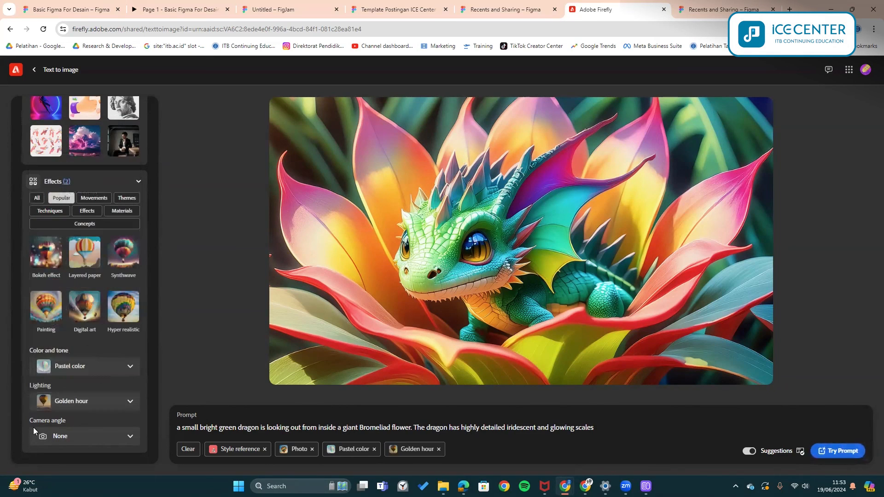
left_click(60, 436)
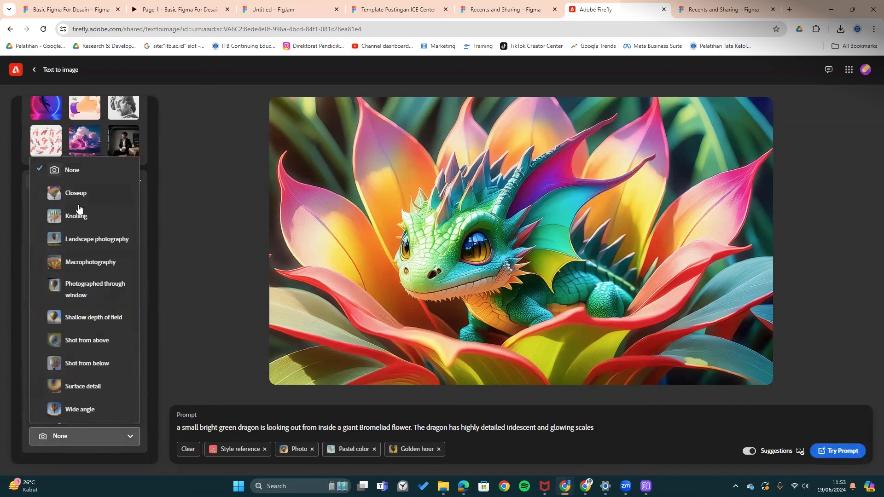
left_click(386, 431)
left_click_drag(626, 436, 189, 425)
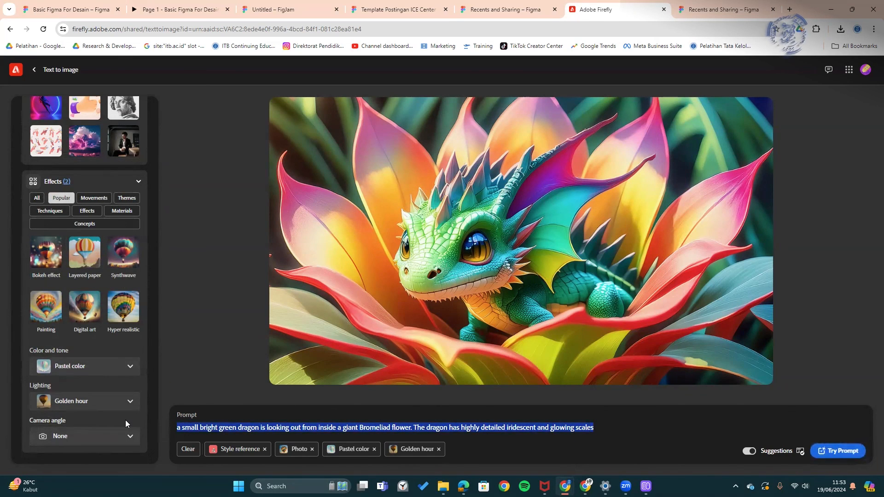
- Paste the 'burned tree in an ice lake' prompt from Copilot into Firefly and generate images
key("alt+Tab")
key("alt+Tab")
key("alt+Tab")
key("alt+Tab")
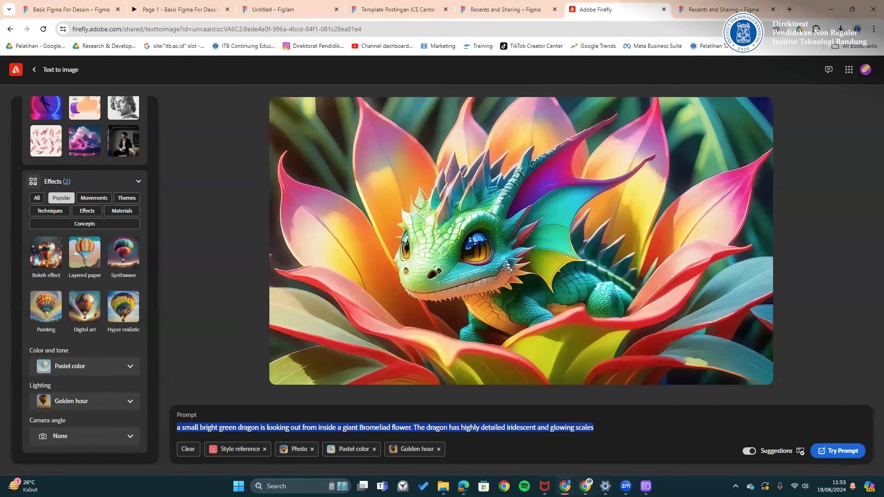
key("alt+Tab")
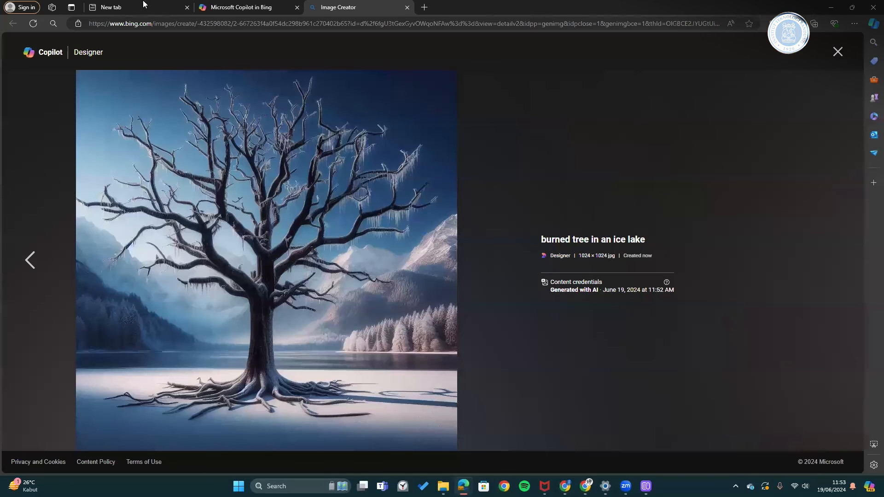
left_click(244, 8)
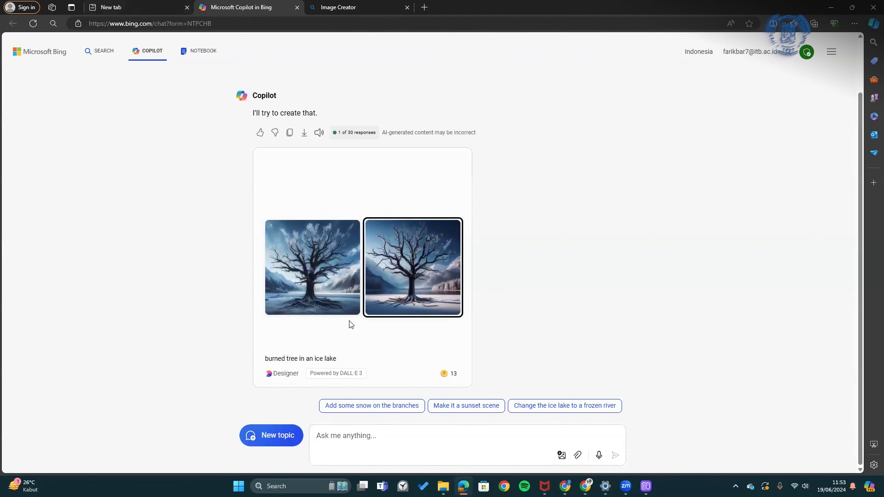
scroll(351, 324, "up", 2)
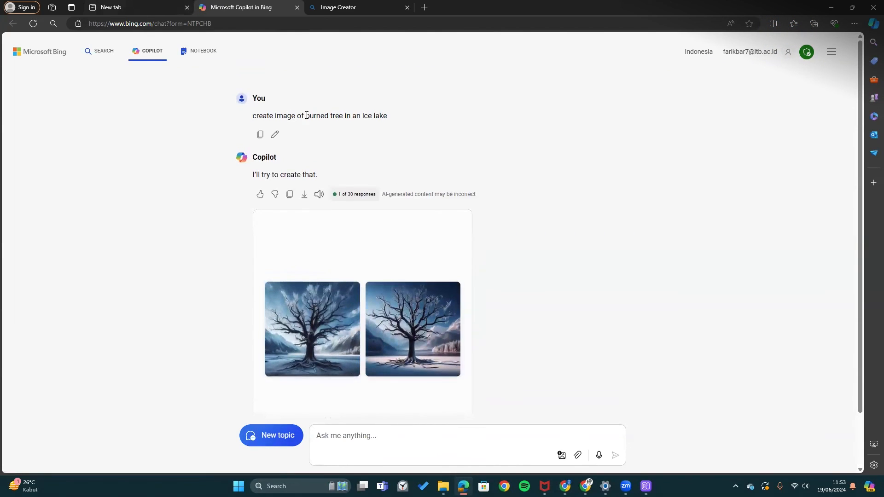
left_click(833, 6)
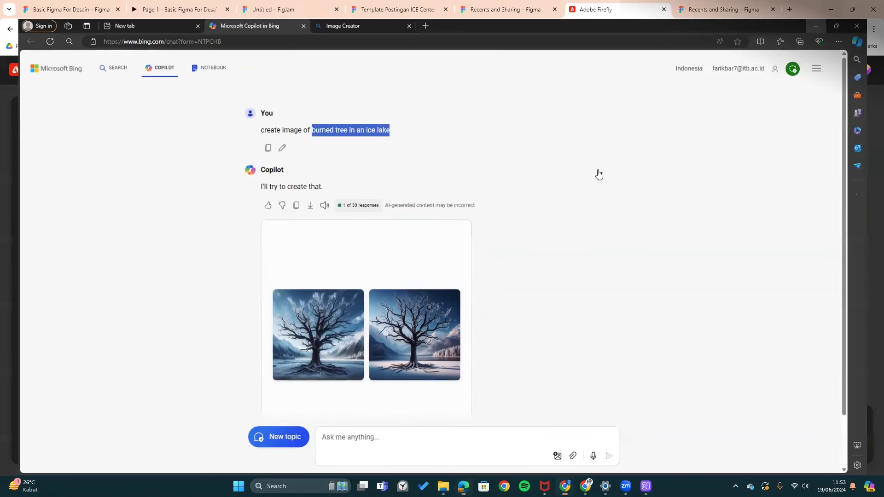
key("ctrl+v")
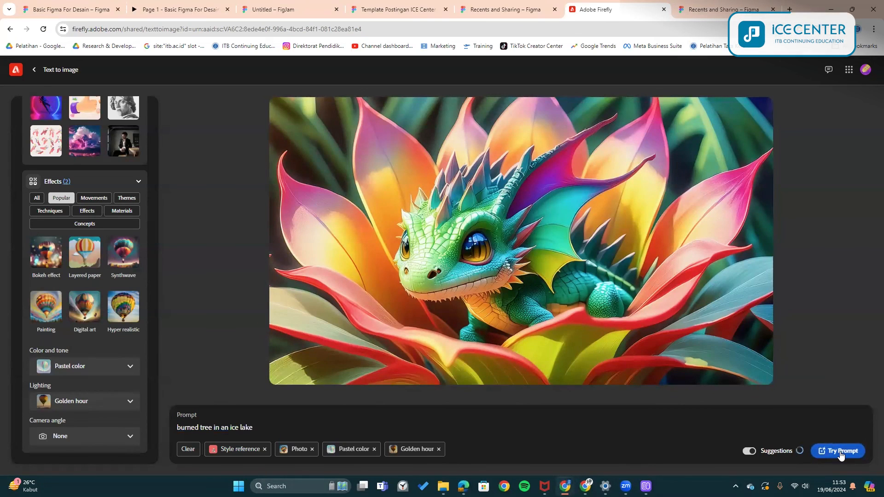
left_click(842, 451)
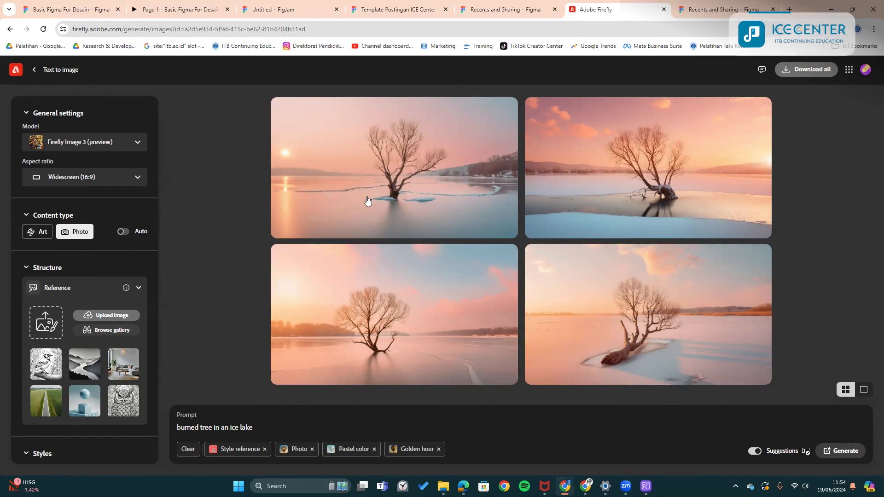
- Page through the four pastel burned-tree images in the full-size viewer
left_click(412, 198)
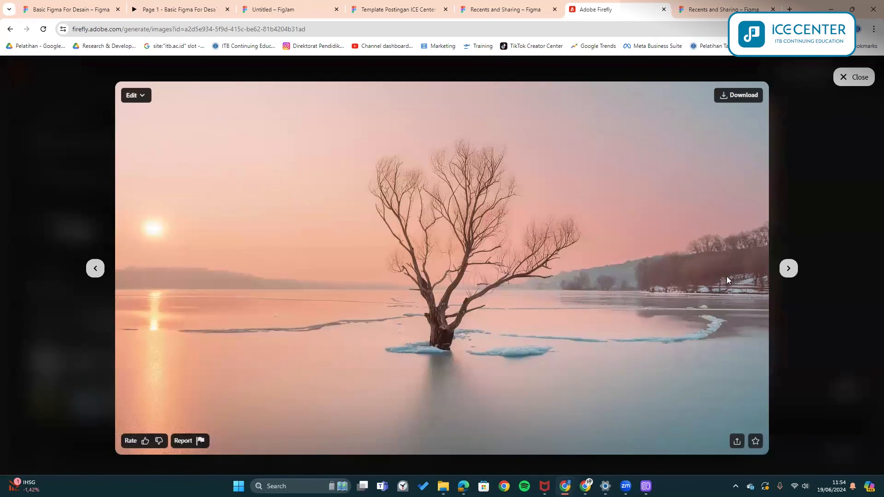
left_click(788, 270)
left_click(788, 269)
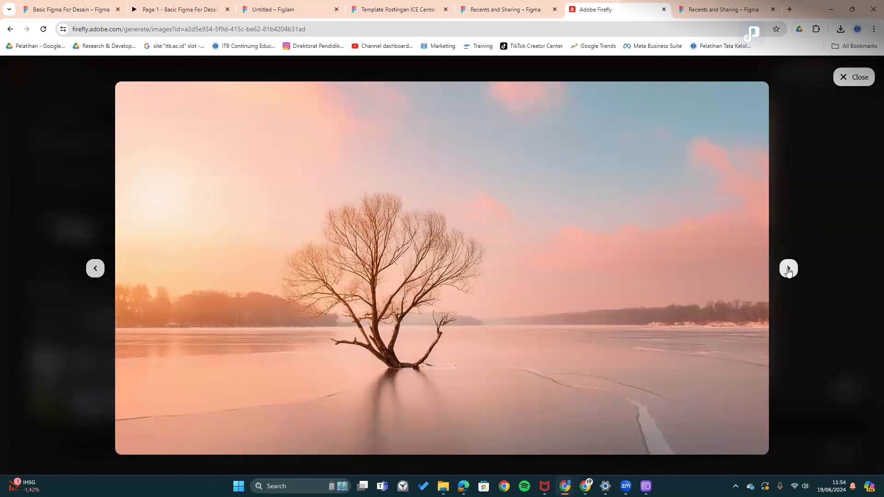
left_click(777, 230)
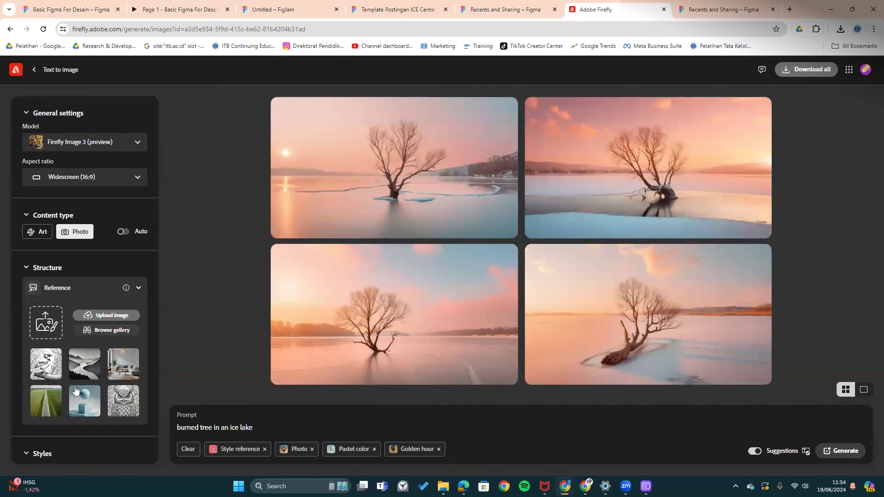
- Change the content type to Art and regenerate the tree images
scroll(75, 385, "down", 1)
scroll(74, 381, "down", 5)
scroll(69, 300, "down", 1)
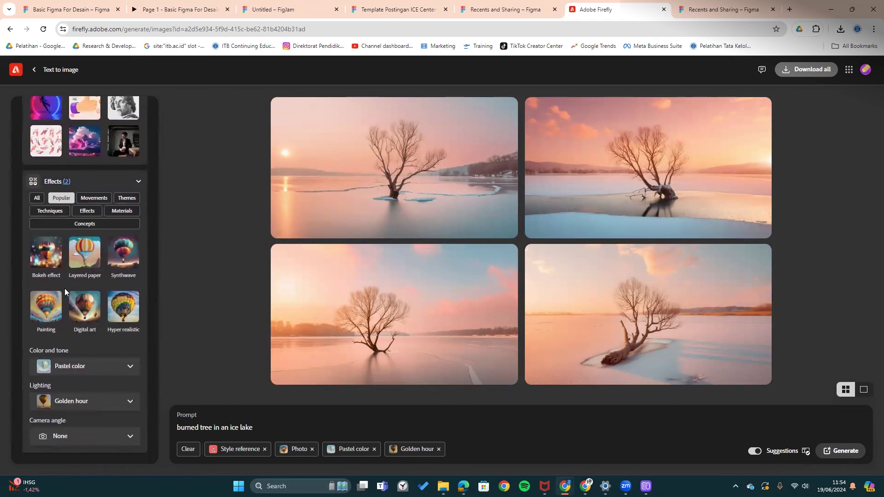
scroll(99, 317, "up", 10)
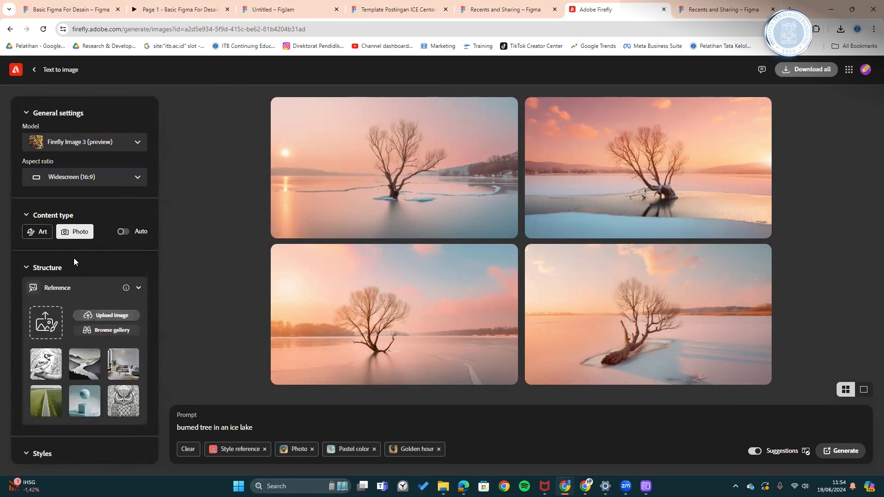
left_click(42, 233)
left_click(834, 453)
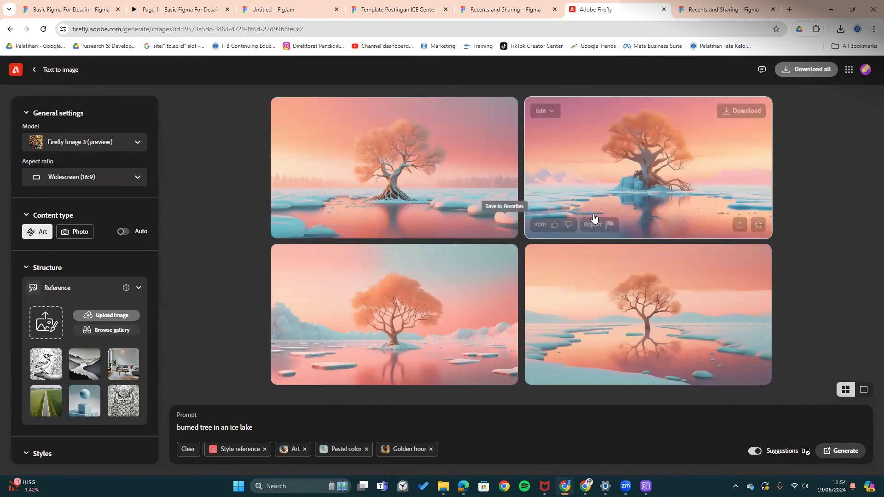
- View the Art-style tree images full-size, then return to the Basic Figma For Desain prototype tab
left_click(627, 184)
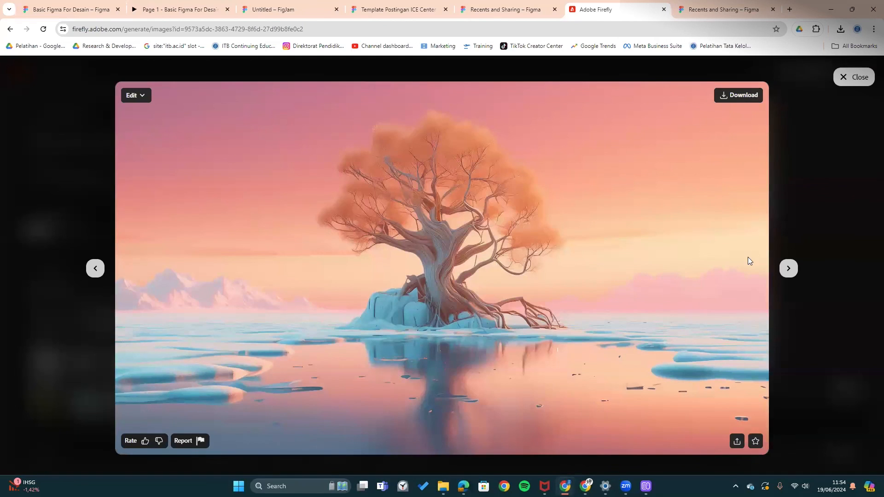
left_click(786, 268)
left_click(784, 267)
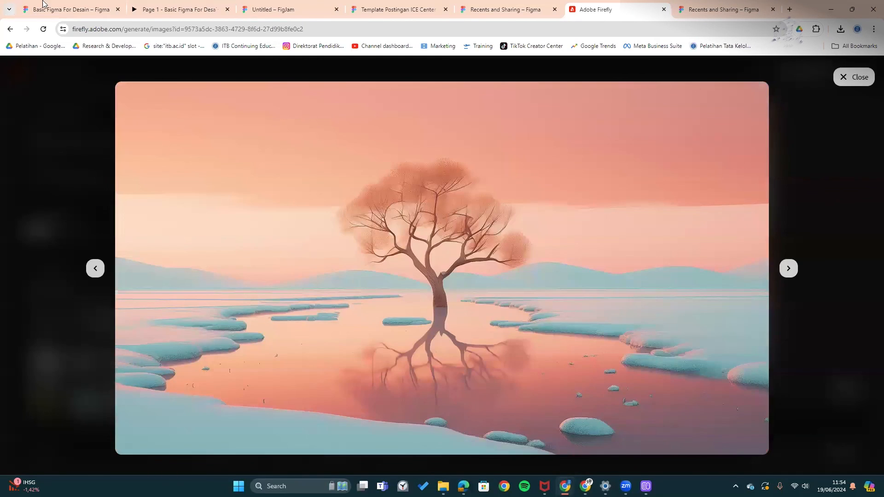
left_click(266, 6)
left_click(184, 6)
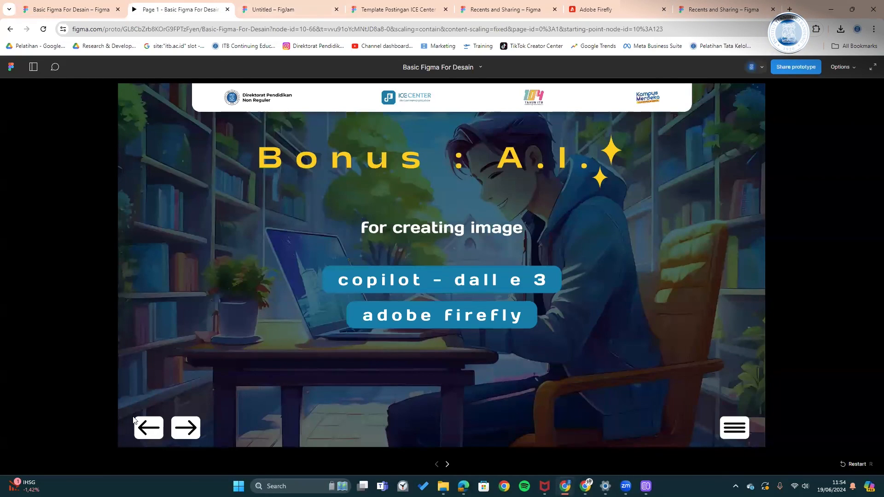
- Advance the prototype through the Copilot/Firefly comparison and Hands On! slides to Basic Figma for Design
left_click(191, 427)
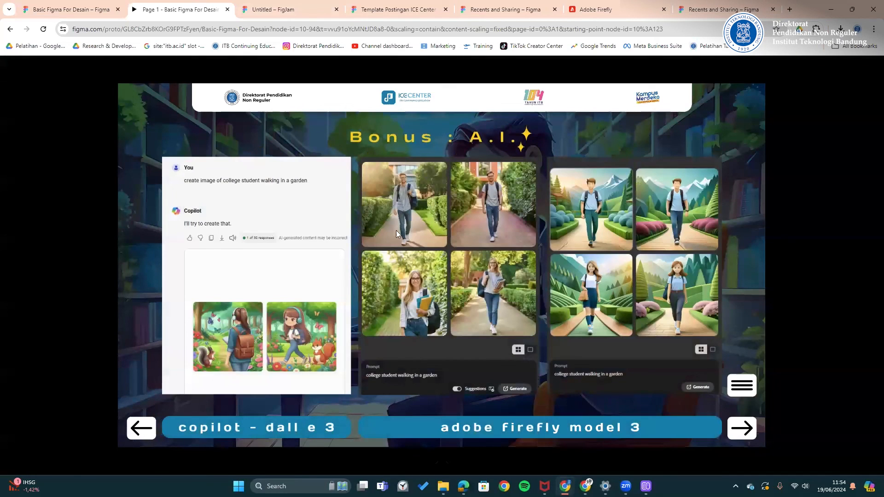
left_click(742, 428)
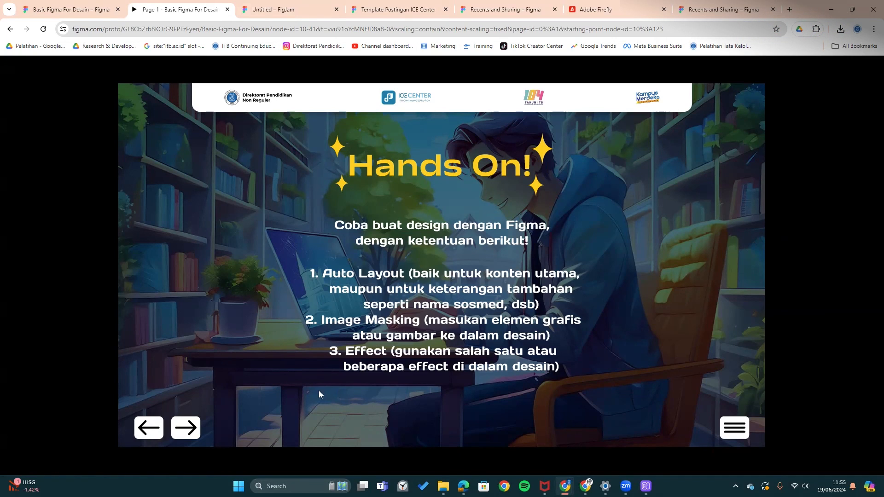
left_click(196, 427)
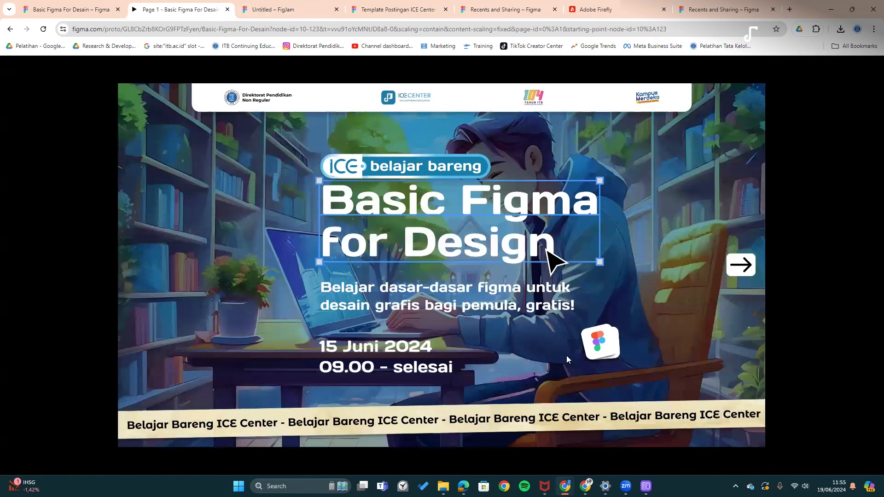